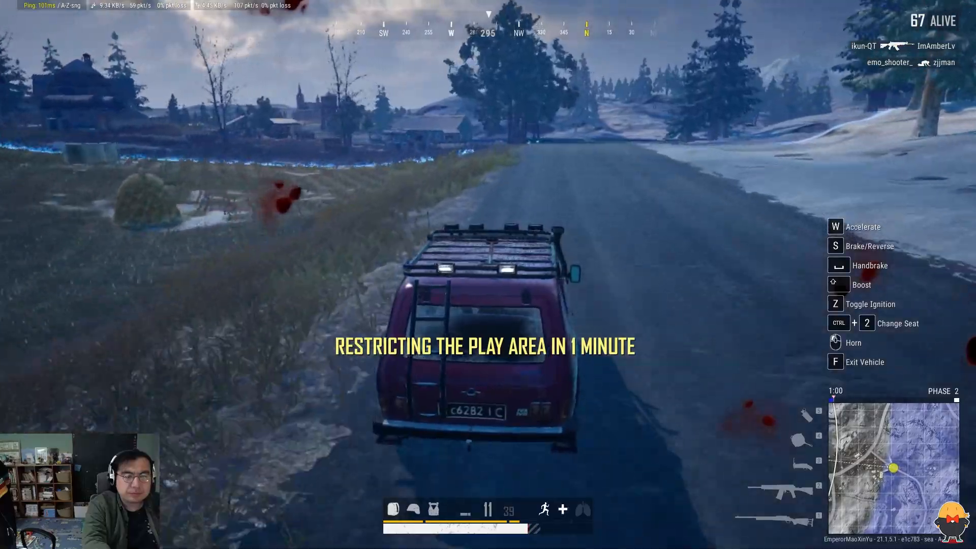
key("w")
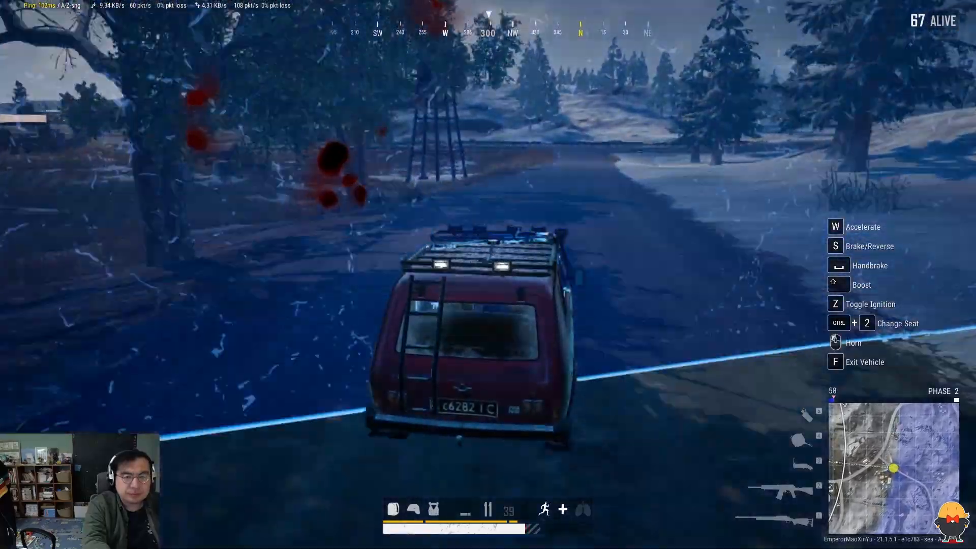
key("a")
key("w")
key("a")
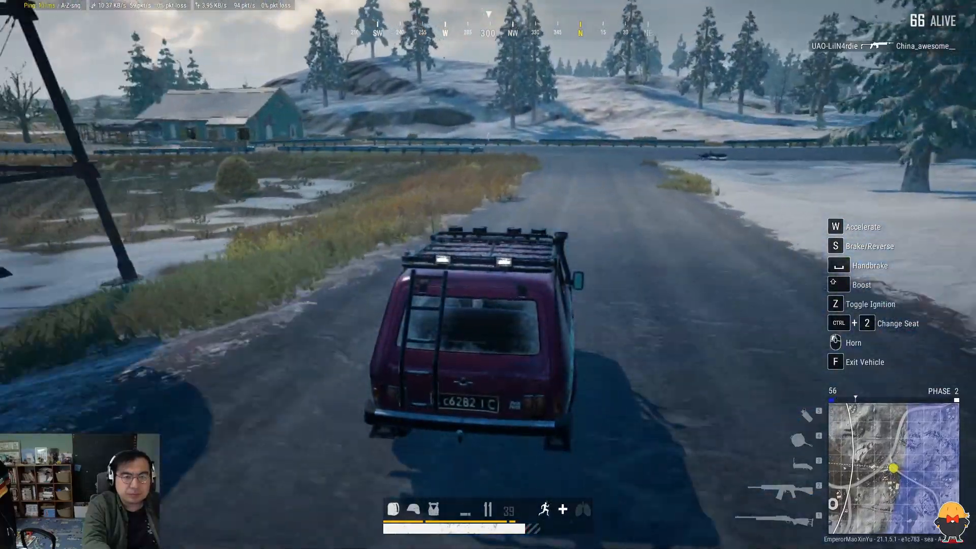
key("w")
key("a")
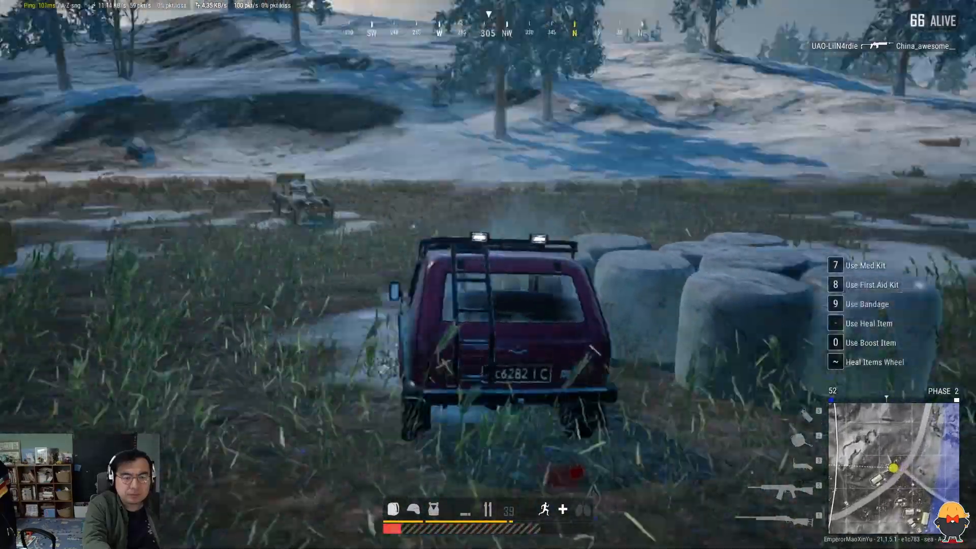
key("f")
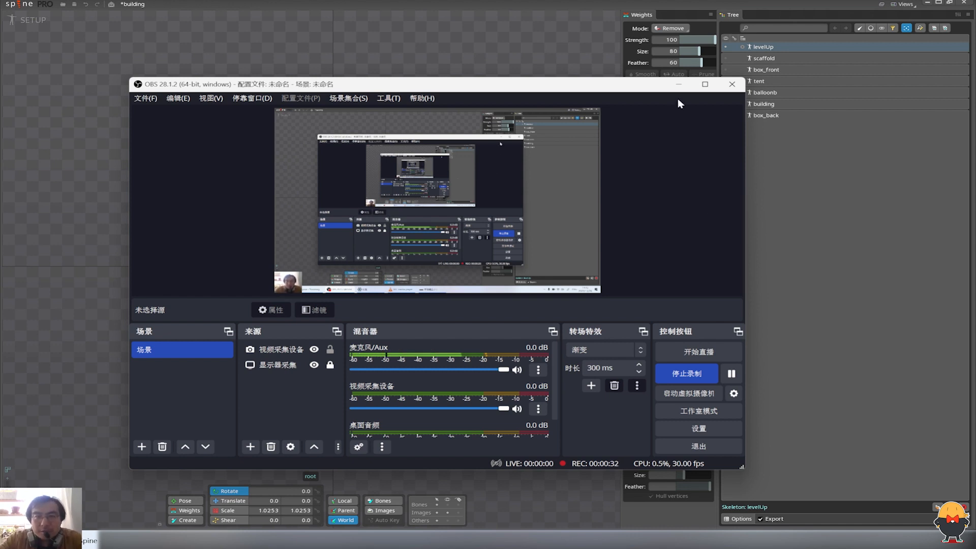
- Switch from OBS to Spine and show the scaffold skeleton instead of levelUp, with its hierarchy expanded
left_click(678, 85)
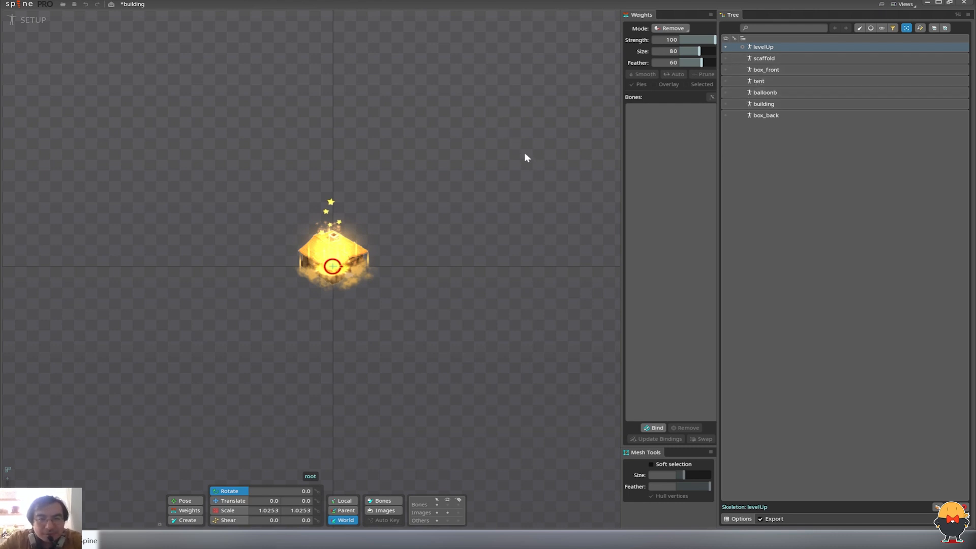
left_click(725, 47)
left_click(725, 58)
left_click(757, 59)
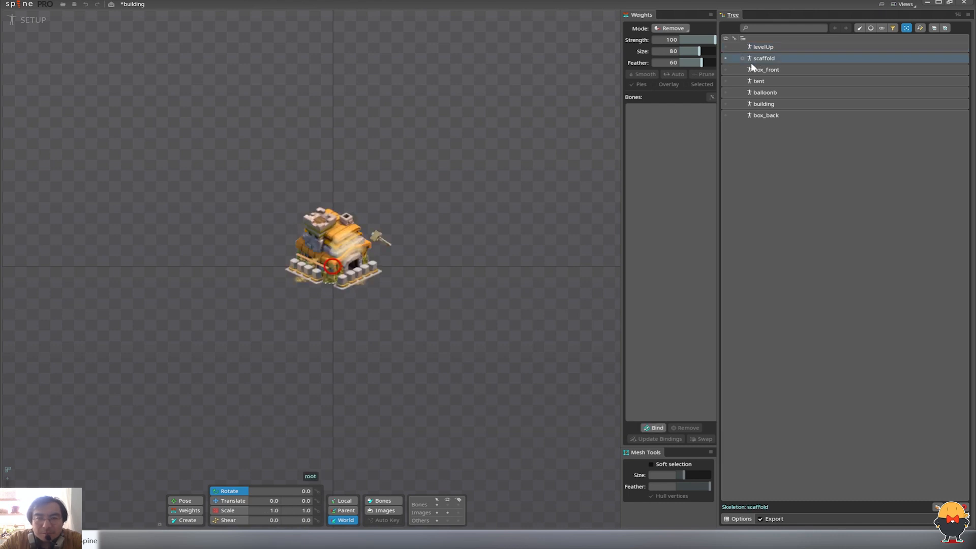
left_click(743, 59)
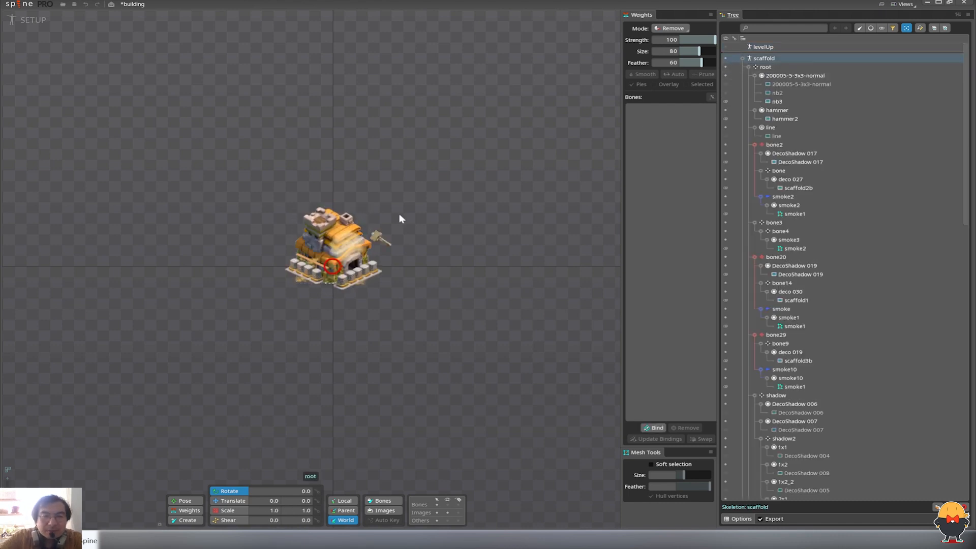
scroll(464, 252, "up", 5)
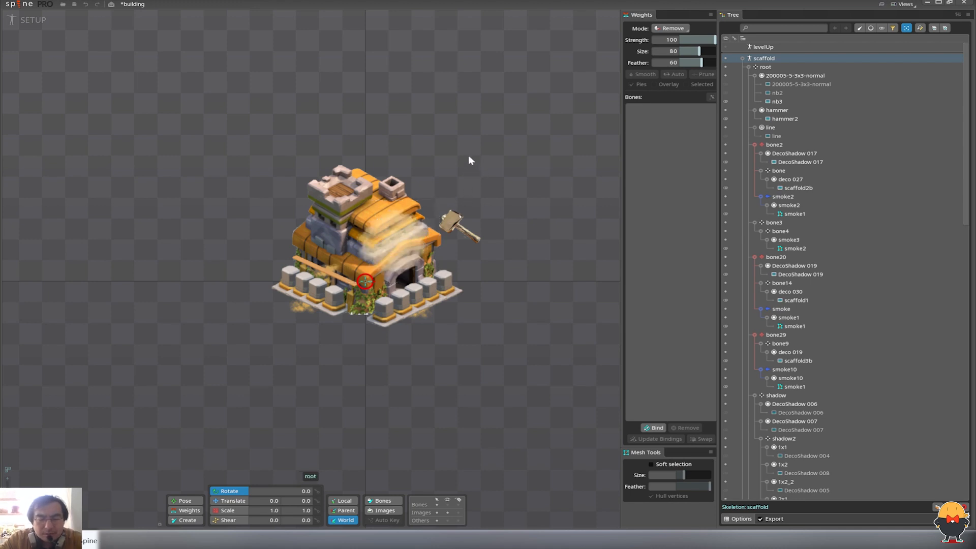
- Examine the smoke2 mesh, its smoke3 slot and the parent bones bone3 and bone4 in the scaffold skeleton
left_click_drag(489, 165, 490, 180)
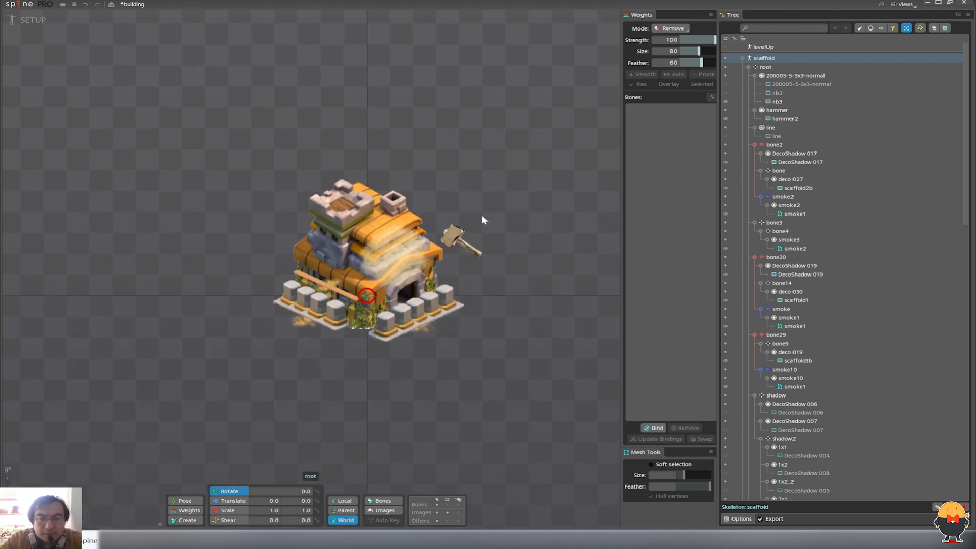
left_click(395, 257)
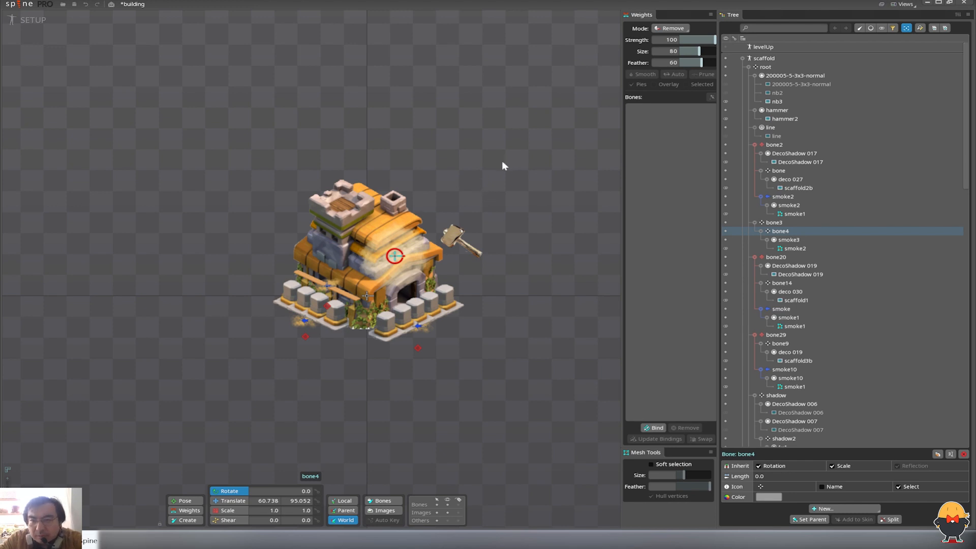
left_click_drag(502, 162, 493, 172)
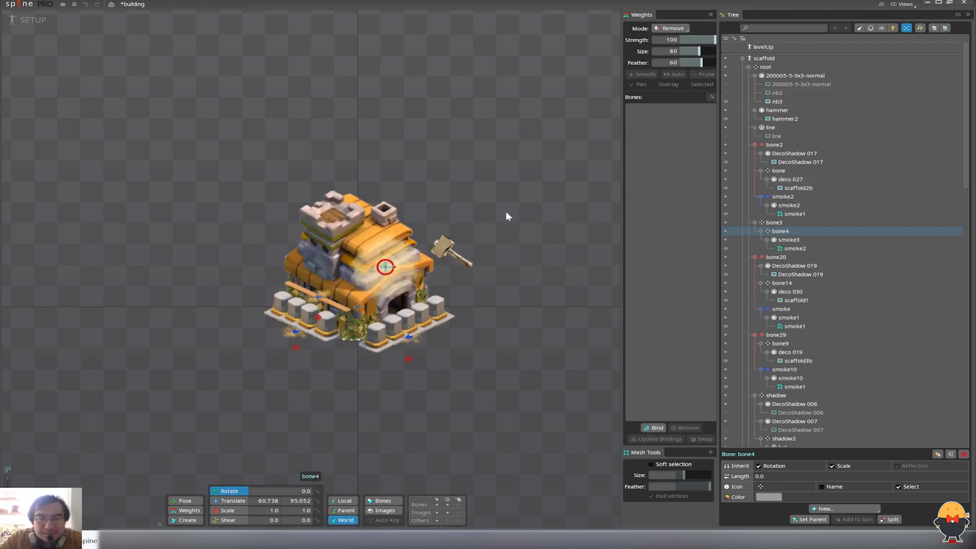
left_click(790, 248)
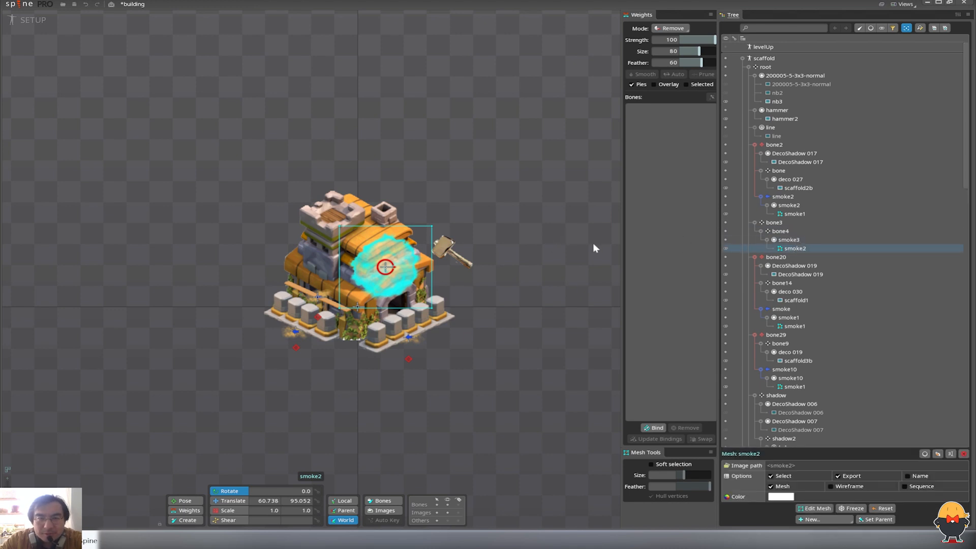
left_click(790, 241)
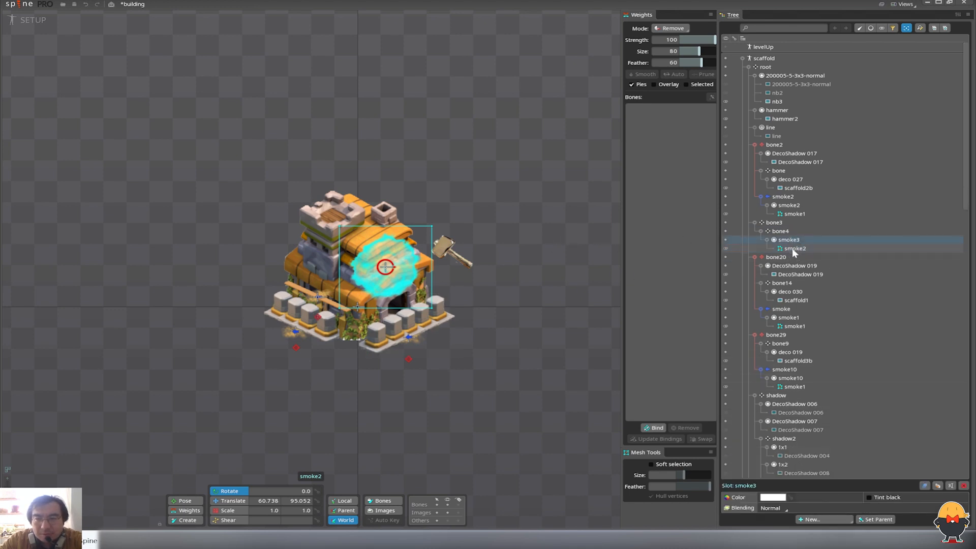
left_click(794, 250)
left_click(793, 241)
left_click(792, 249)
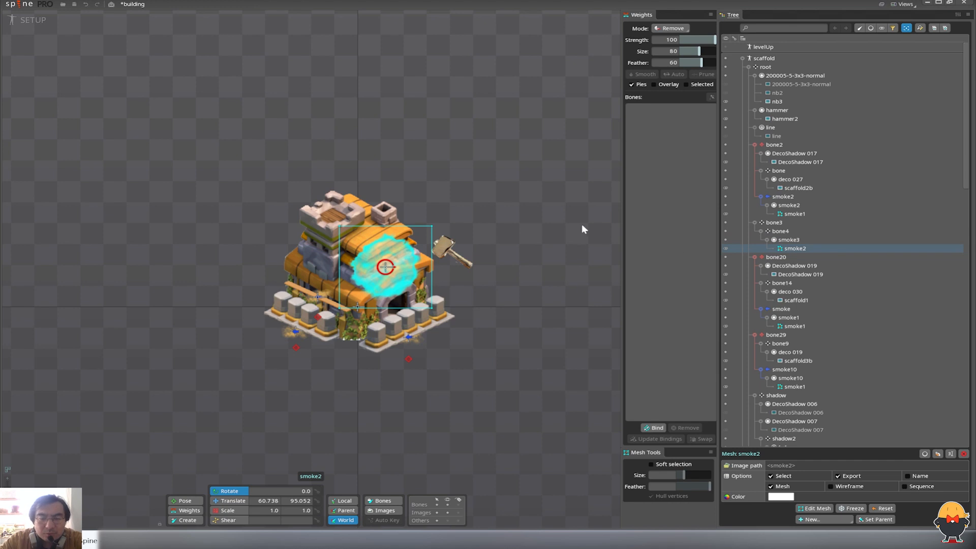
left_click(767, 224)
left_click(774, 233)
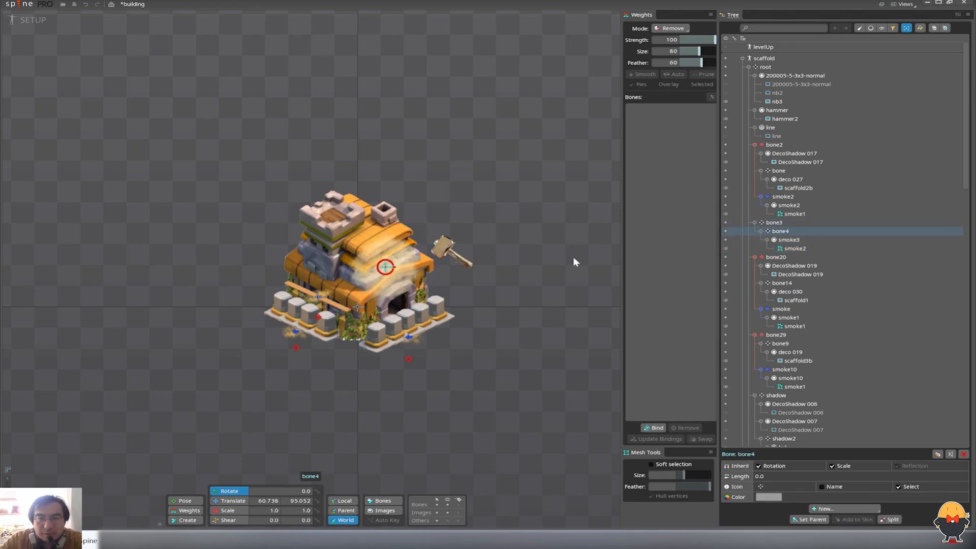
- Try translating bone4 upward in Setup mode and undo each move
key("v")
left_click_drag(572, 259, 610, 139)
key("ctrl+z")
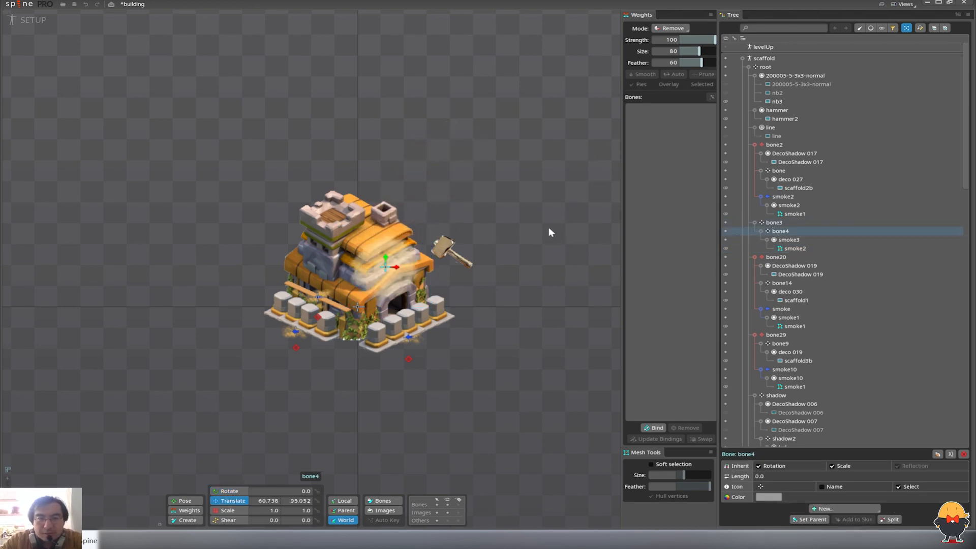
left_click_drag(548, 227, 585, 139)
key("ctrl+z")
- Try translating the parent bone3 so the smoke cloud rises above the building, and undo each move
left_click(762, 223)
left_click_drag(566, 230, 582, 184)
key("ctrl+z")
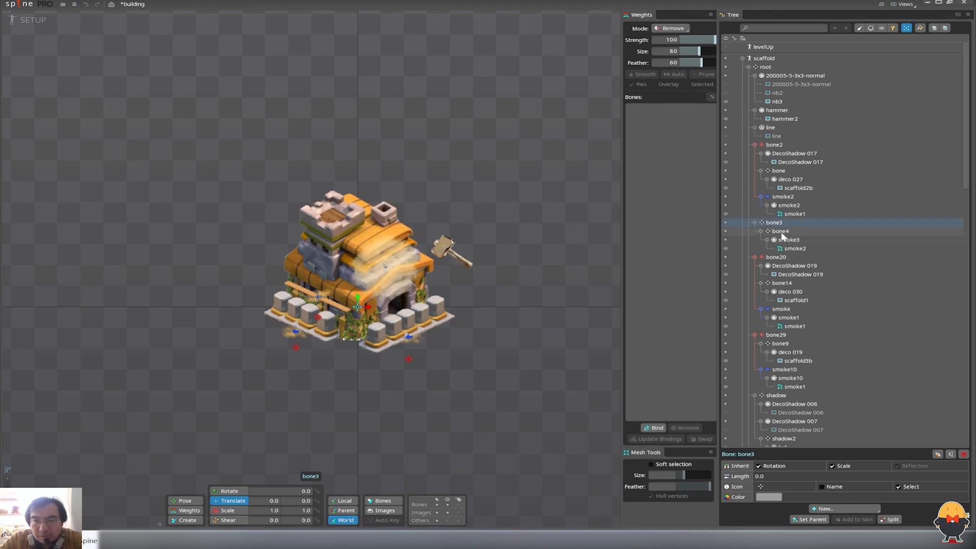
left_click(788, 247)
left_click(774, 223)
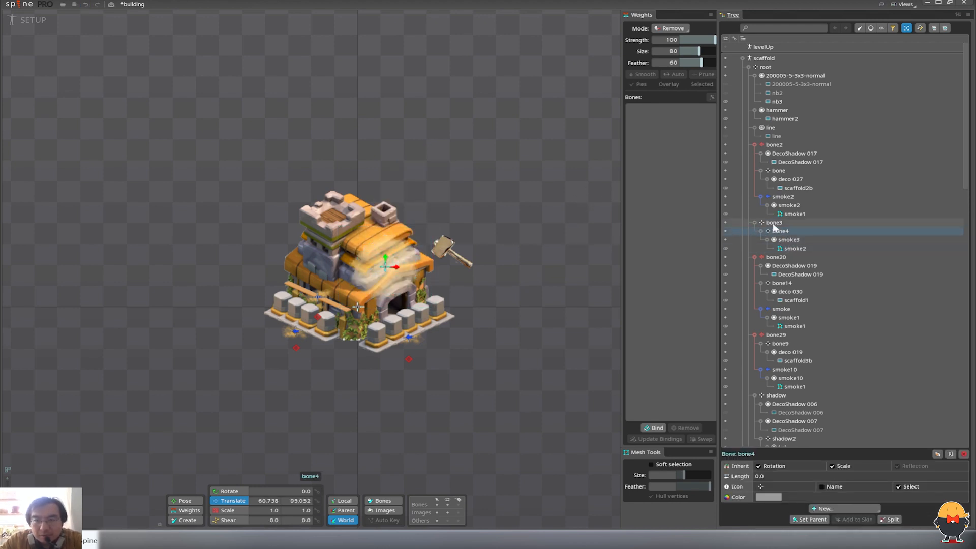
left_click_drag(526, 209, 553, 88)
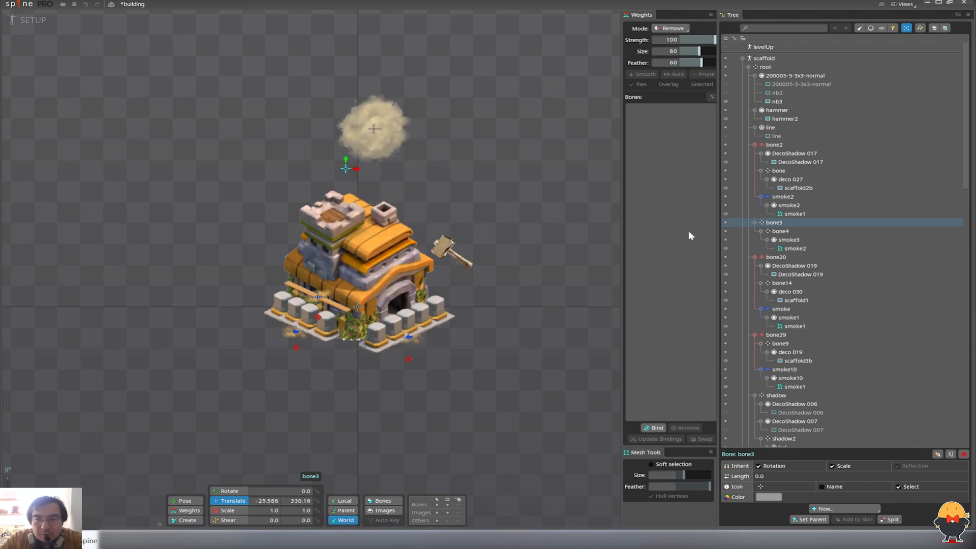
key("ctrl+z")
- Try translating bone4 so its smoke cloud sits above the building, and undo the move
left_click(779, 232)
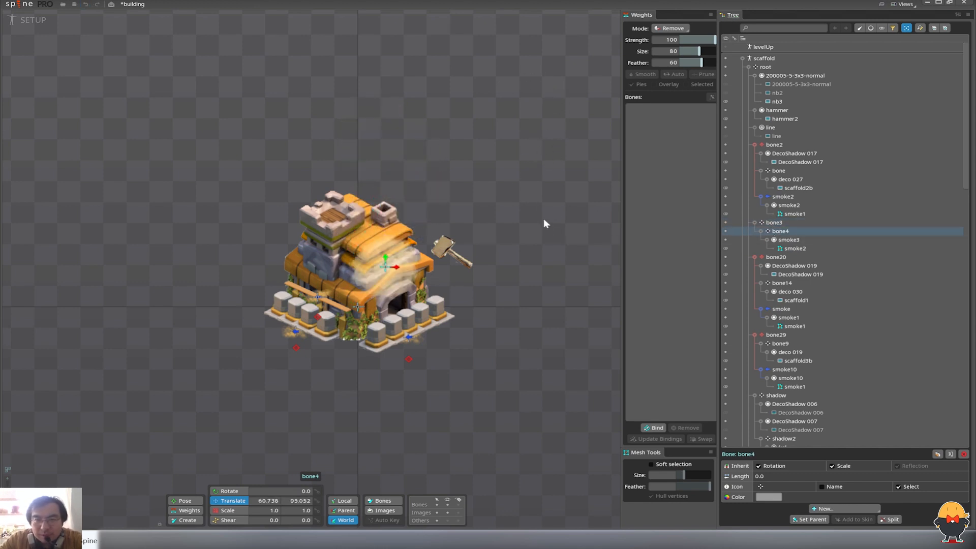
left_click_drag(544, 218, 567, 59)
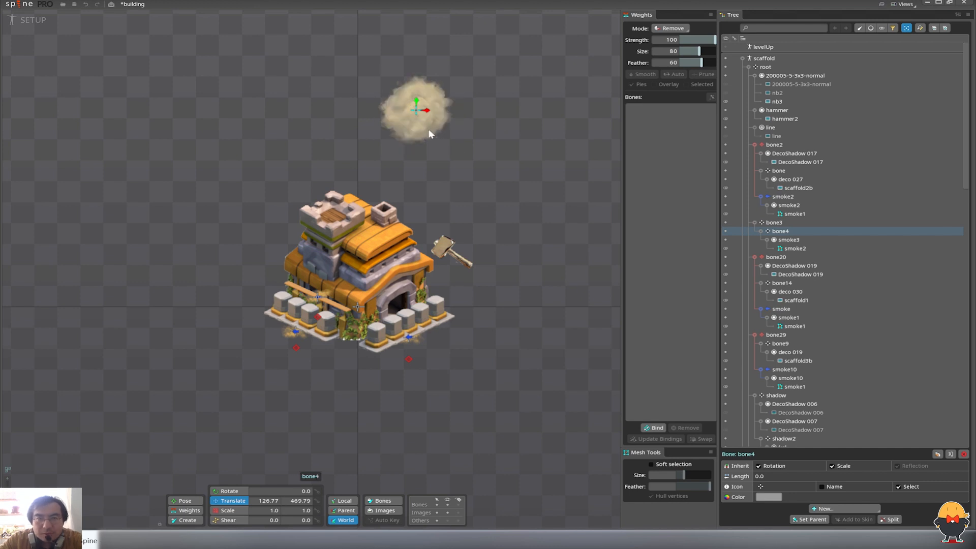
key("ctrl+z")
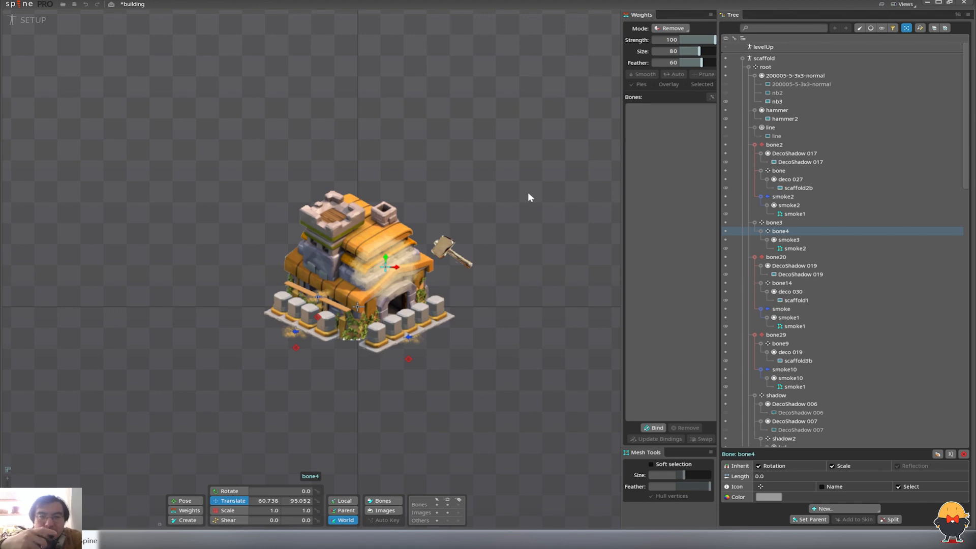
- Select the smoke2 mesh under bone4 and switch to Animate mode at frame 0
left_click(795, 249)
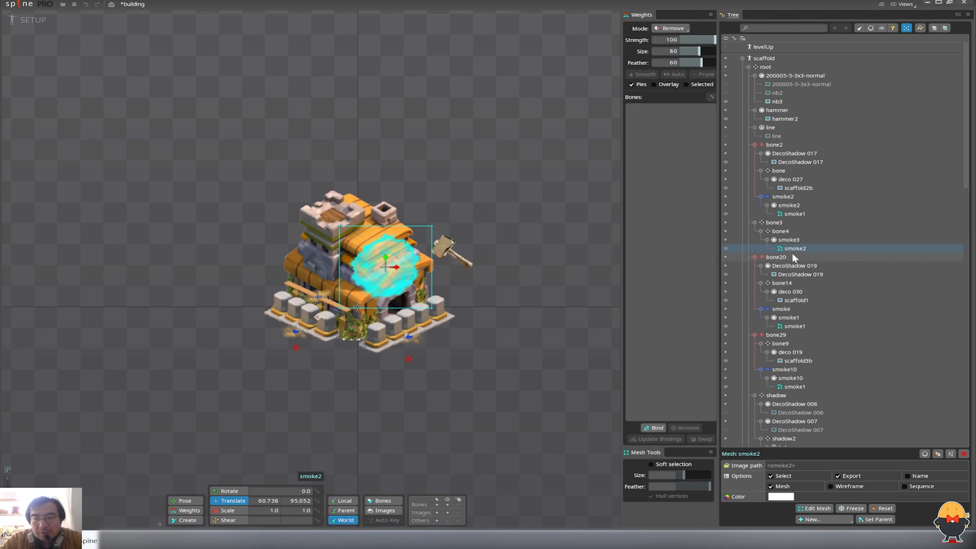
left_click(789, 240)
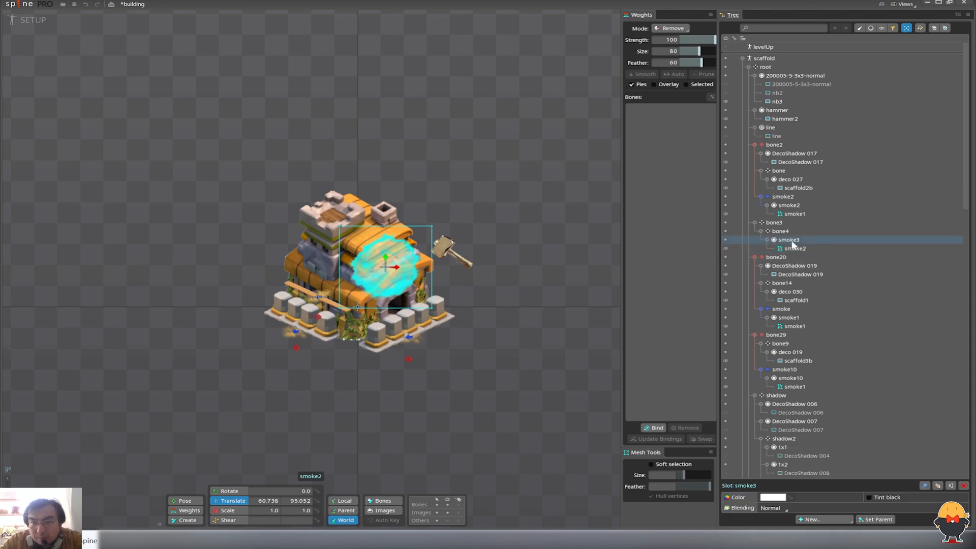
left_click(795, 249)
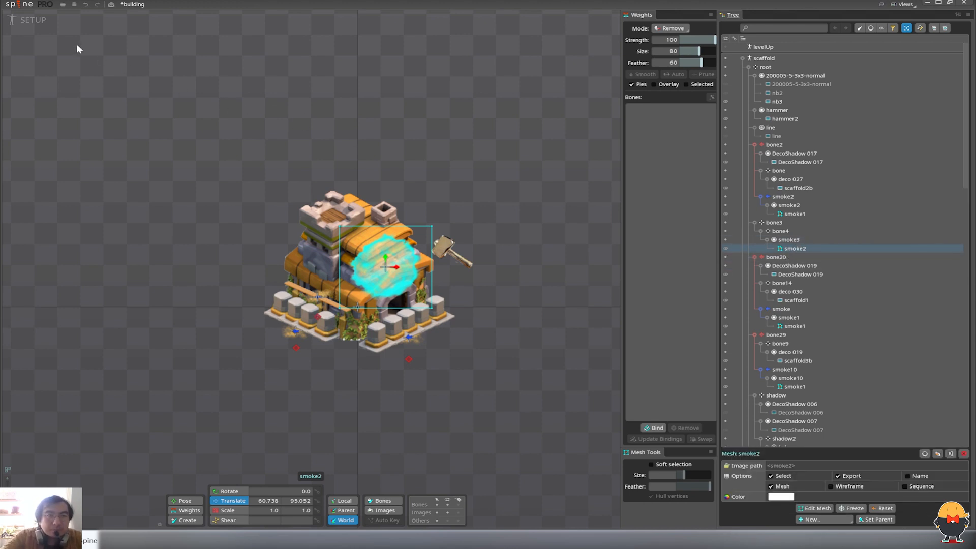
left_click(22, 20)
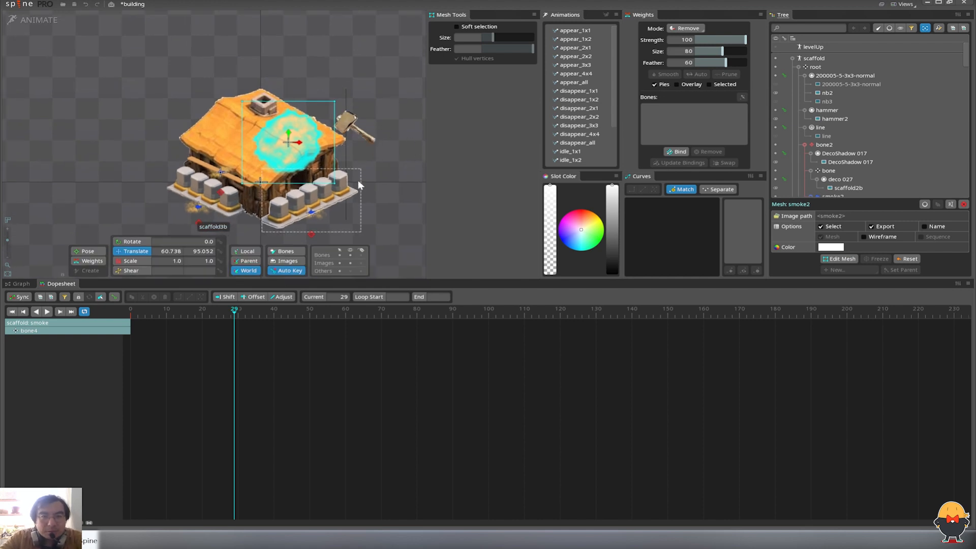
left_click_drag(359, 186, 353, 188)
key("Home")
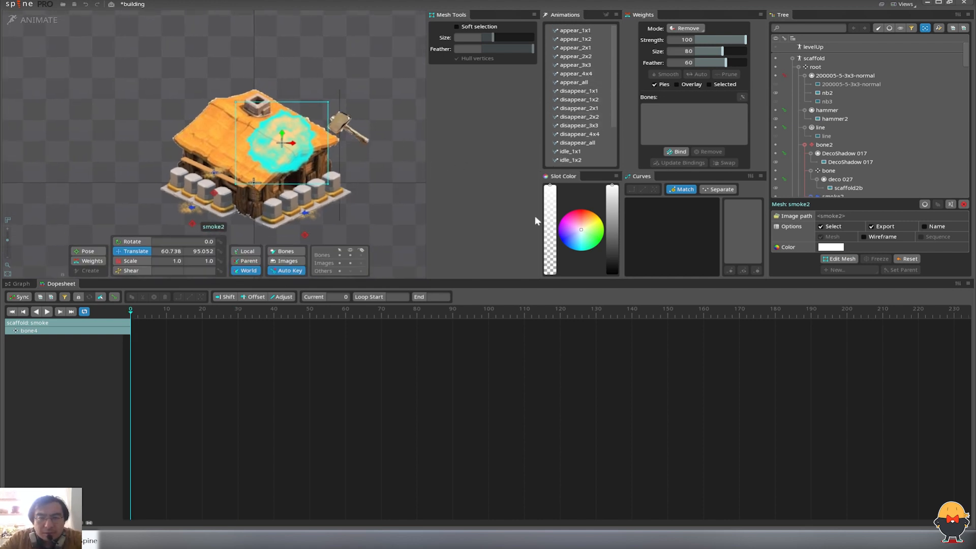
- Shrink the dopesheet to enlarge the viewport area and dock the Mesh Tools below Slot Color
left_click_drag(467, 279, 465, 369)
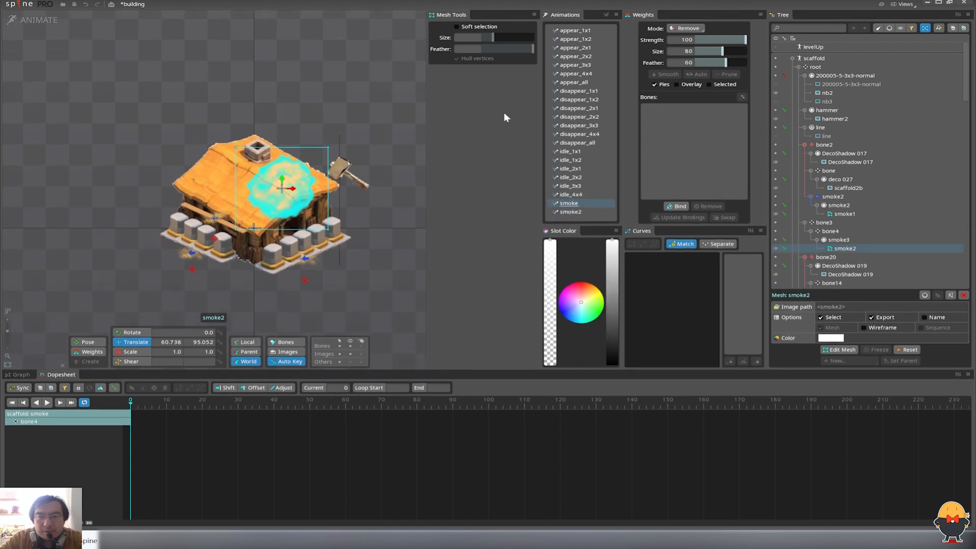
left_click_drag(444, 19, 581, 336)
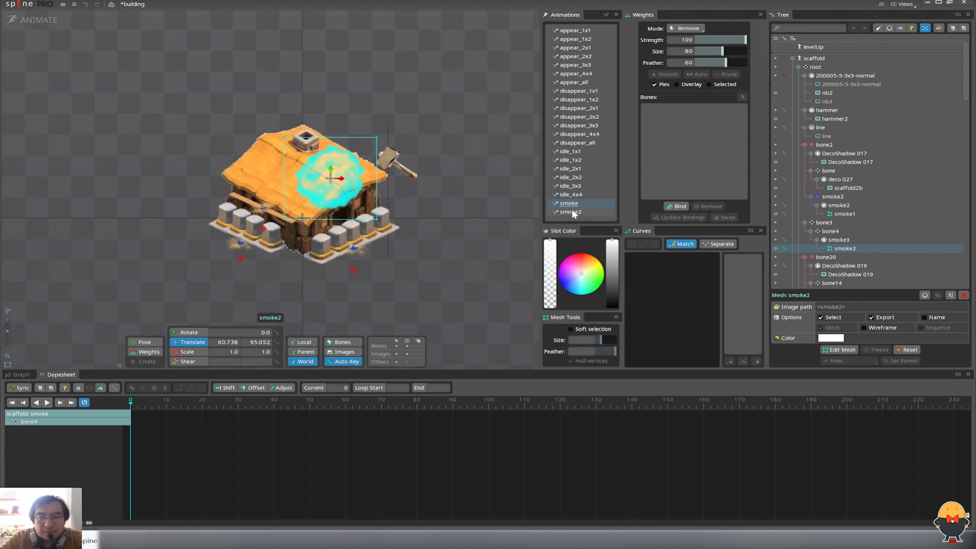
- Open the smoke2 animation and play it to review the existing smoke effect on the building
left_click(571, 212)
left_click(569, 204)
left_click(570, 211)
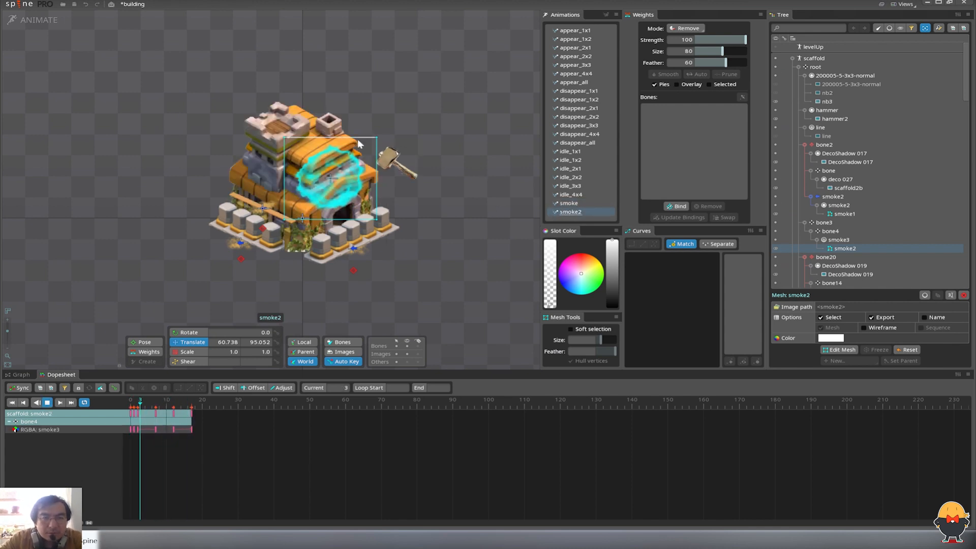
key("d")
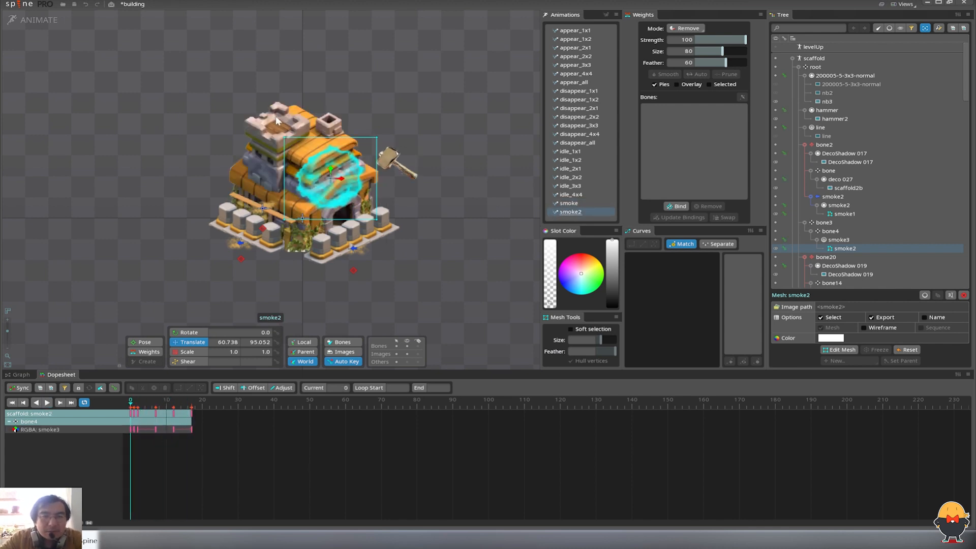
key("d")
key("d")
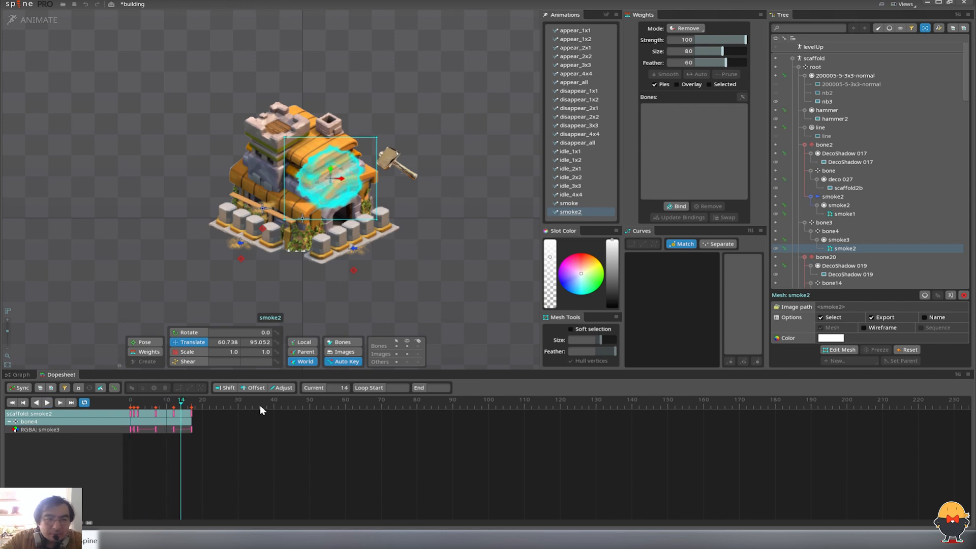
- Open the empty smoke animation, show the nb3 building attachment and activate the Rotate tool
left_click(569, 203)
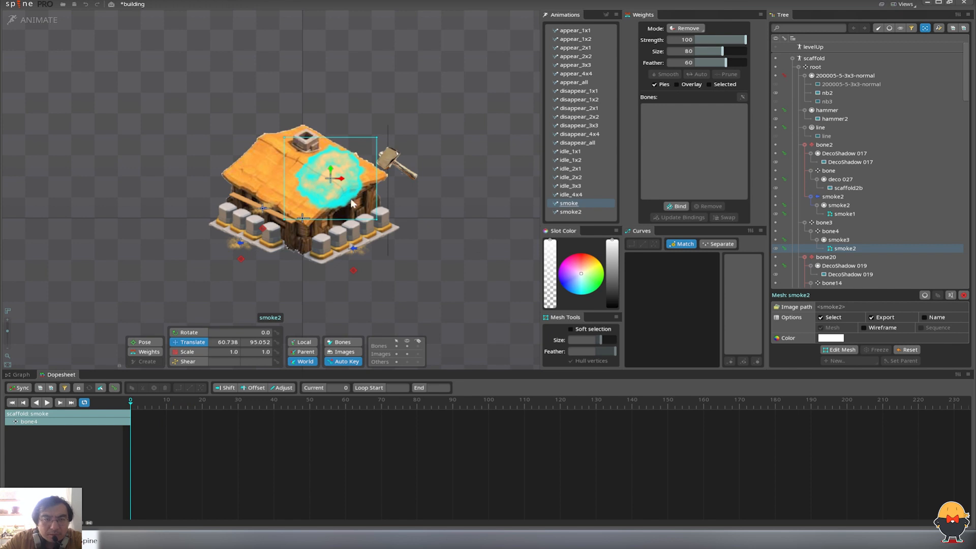
left_click(776, 102)
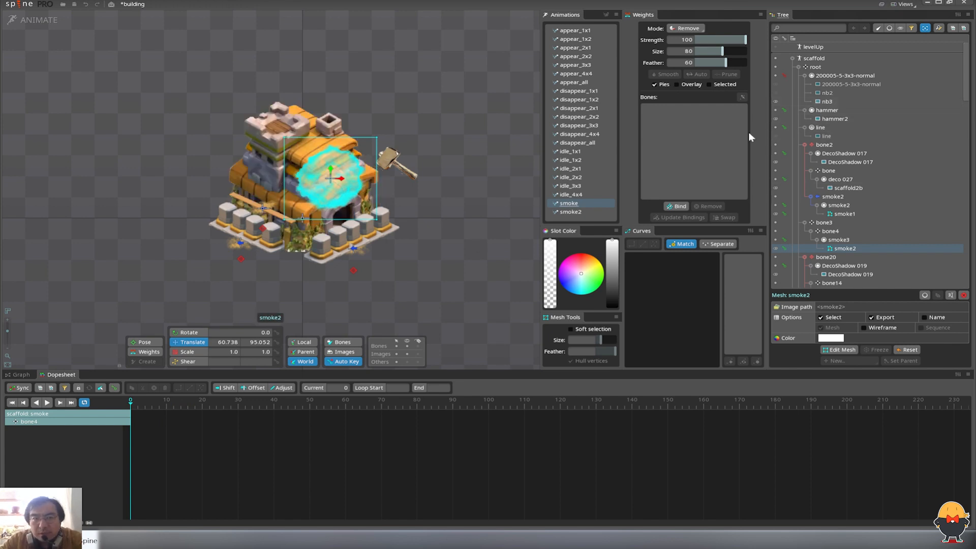
key("c")
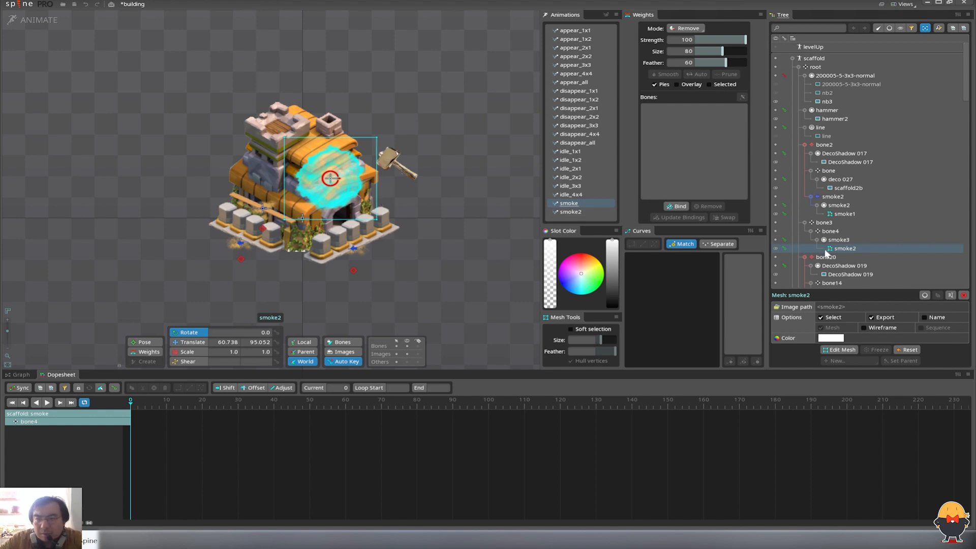
- Key the smoke2 mesh's deform at frame 0, scale the mesh up at frame 20, and preview the growth
left_click(784, 248)
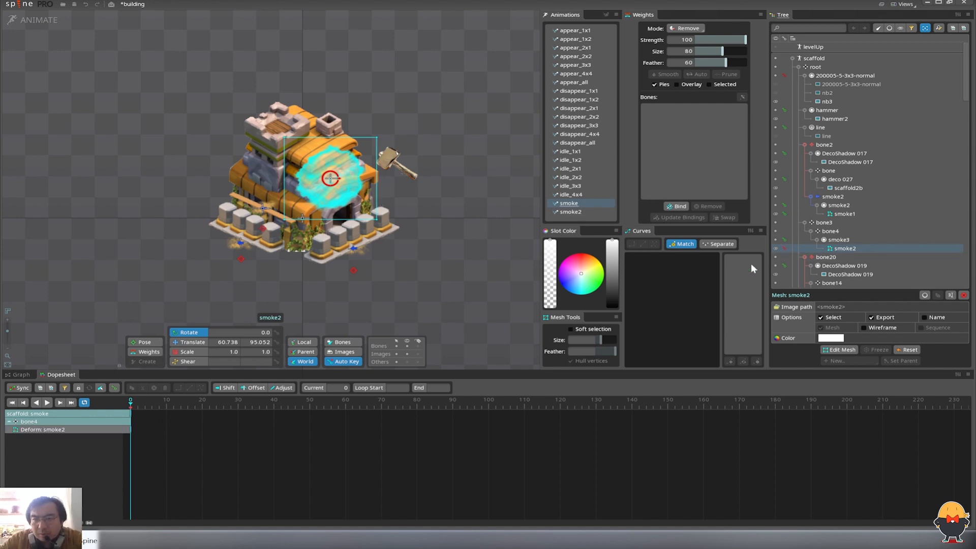
left_click(201, 404)
key("x")
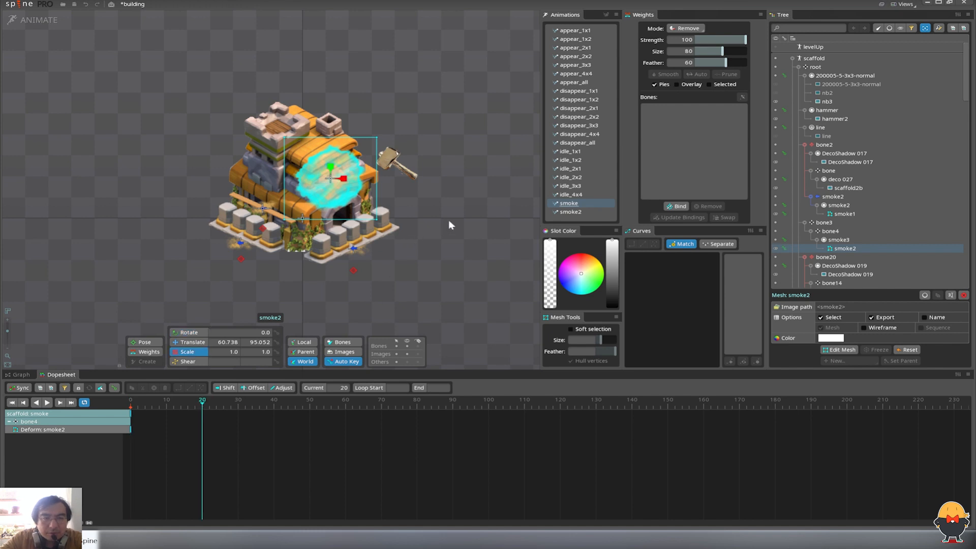
left_click_drag(448, 219, 477, 204)
key("space")
key("space")
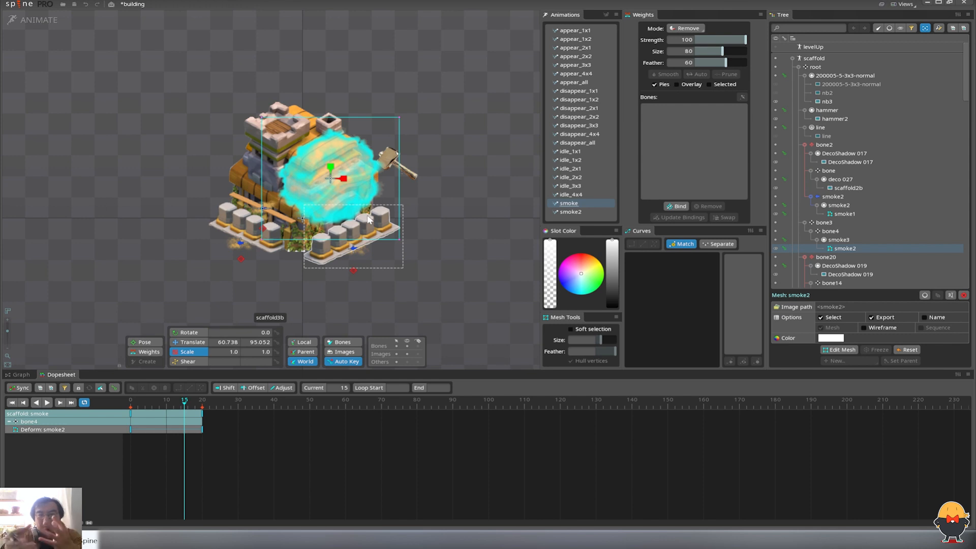
- Move the smoke2 mesh's final deform key from frame 20 to frame 15 to speed up the growth
key("c")
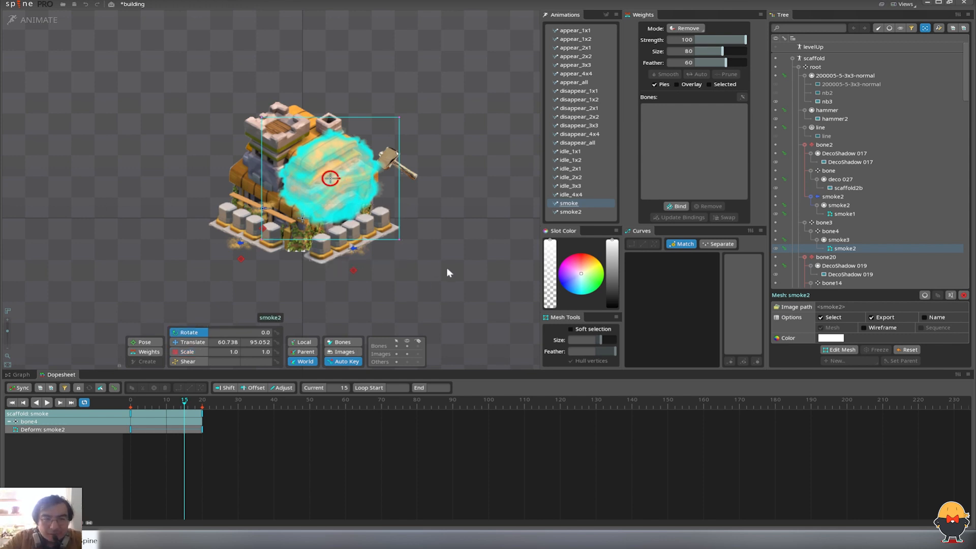
key("space")
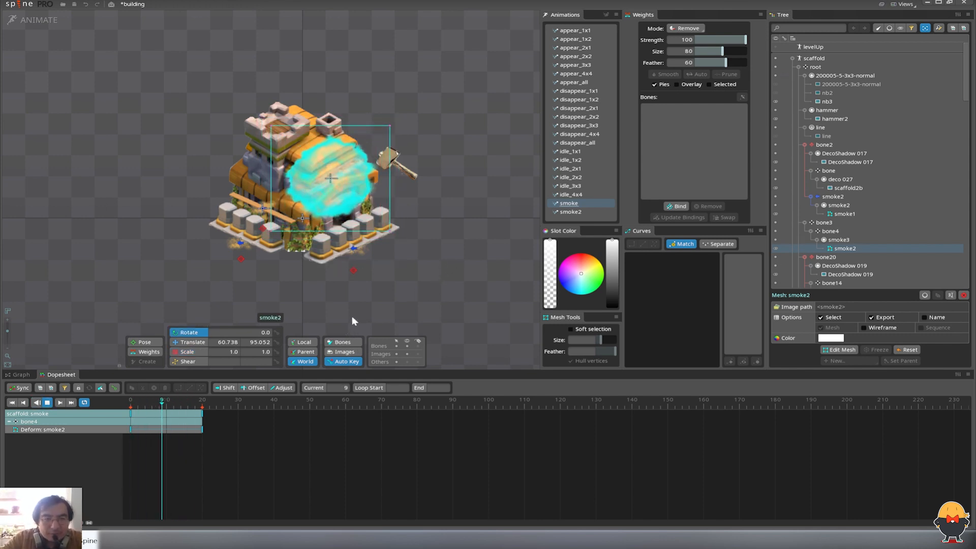
left_click_drag(202, 440, 182, 428)
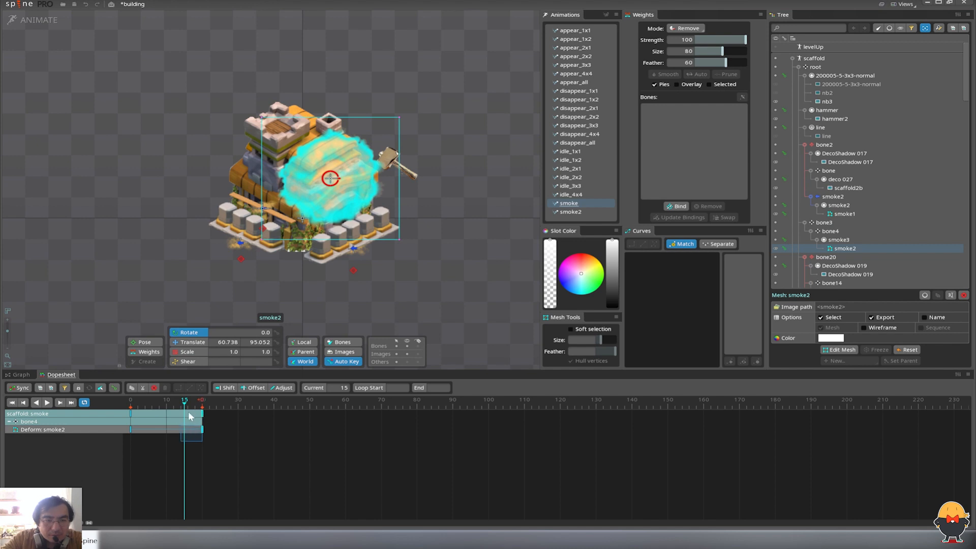
left_click(251, 431)
left_click_drag(202, 416, 184, 416)
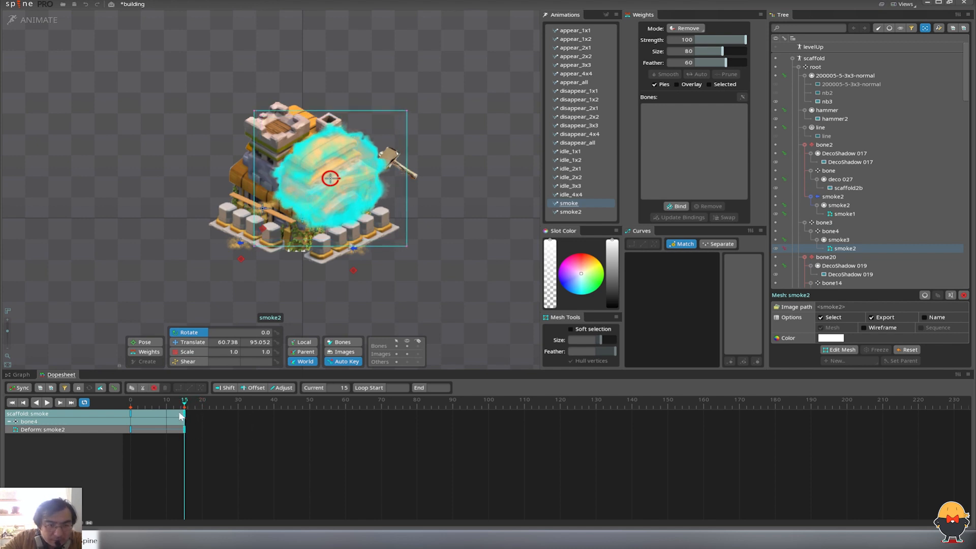
- Give the frame 0 deform key a Bezier curve that rises quickly and eases out, and preview the motion
left_click(181, 402)
left_click_drag(160, 449, 131, 428)
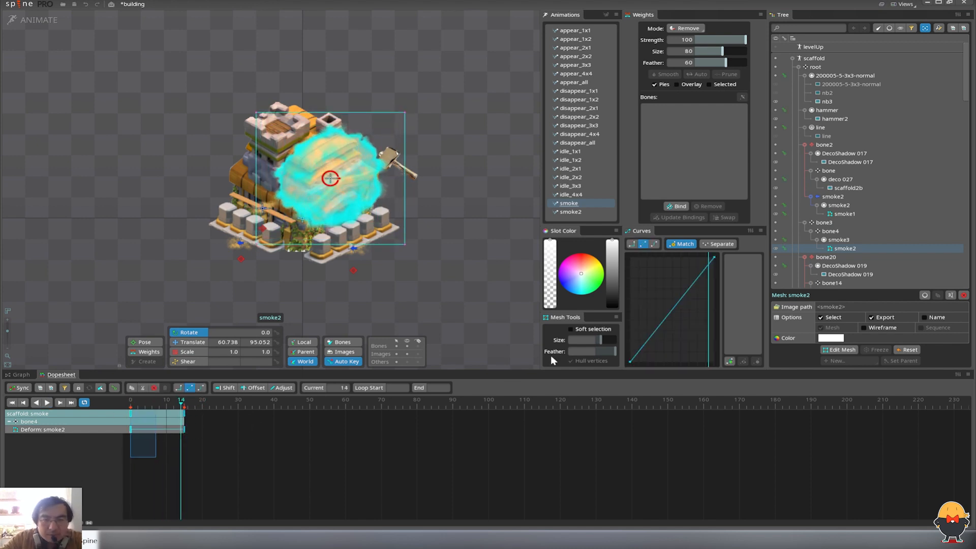
left_click(654, 244)
left_click_drag(658, 362, 631, 316)
key("d")
key("d")
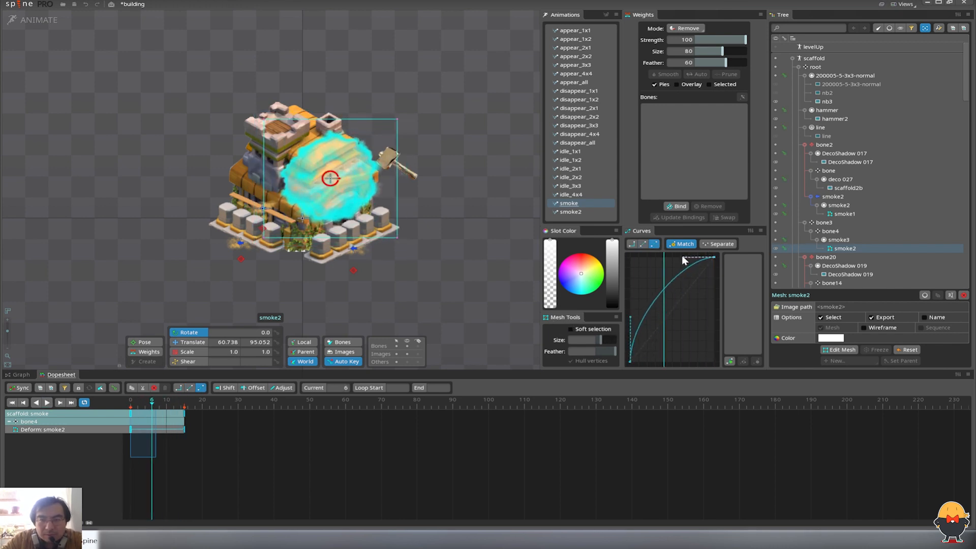
left_click_drag(683, 257, 674, 257)
key("d")
key("d")
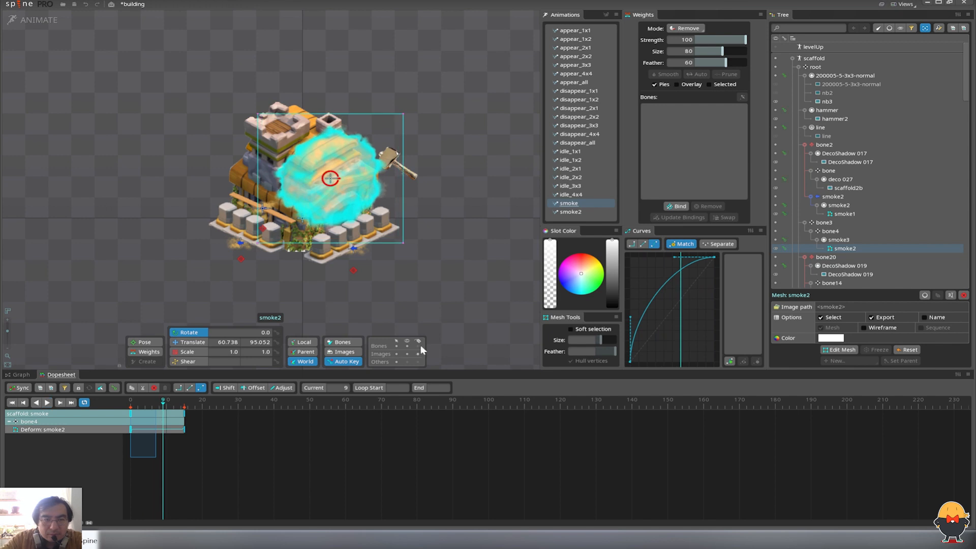
- Key the smoke3 slot's opacity at frames 0, 2, 9 and 15, transparent at both ends and opaque between frames 2 and 9
key("d")
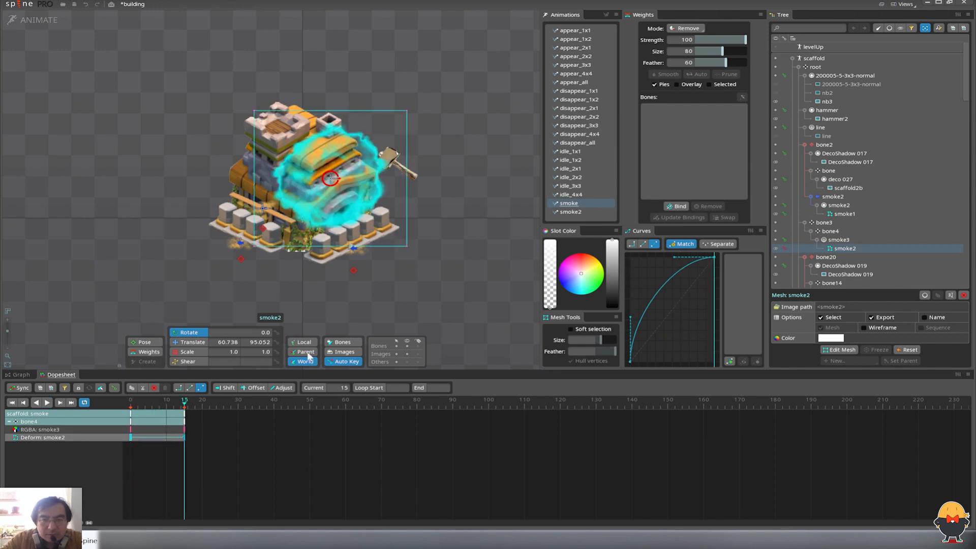
left_click(555, 268)
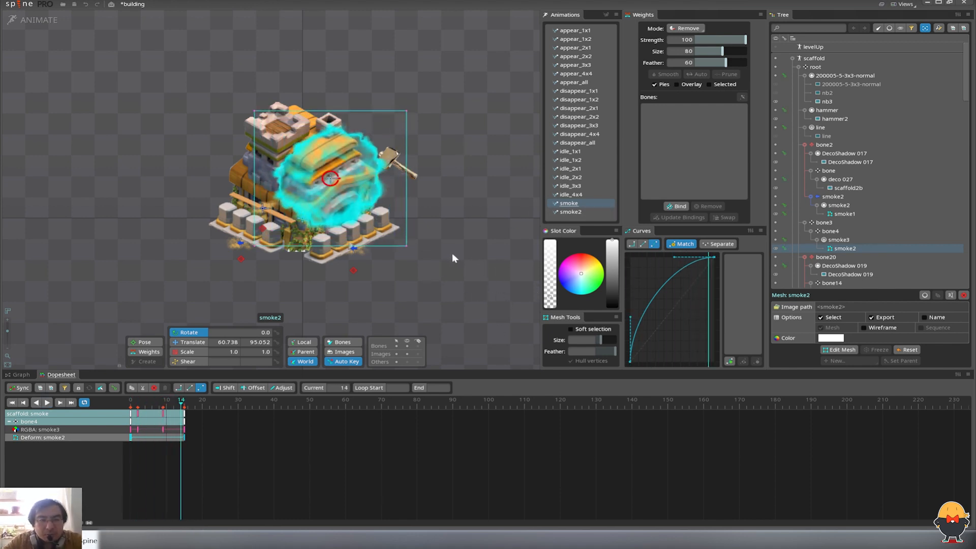
left_click(483, 327)
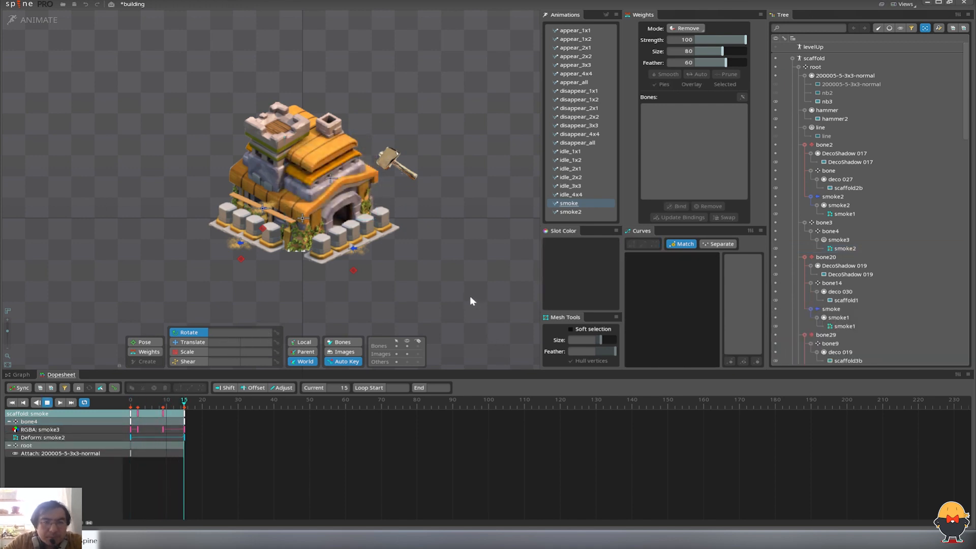
- Stop the playback and step through the smoke animation frame by frame to examine the growth and fade
key("space")
key("Right")
key("Right")
key("Right")
key("Right")
key("Right")
key("Right")
key("Right")
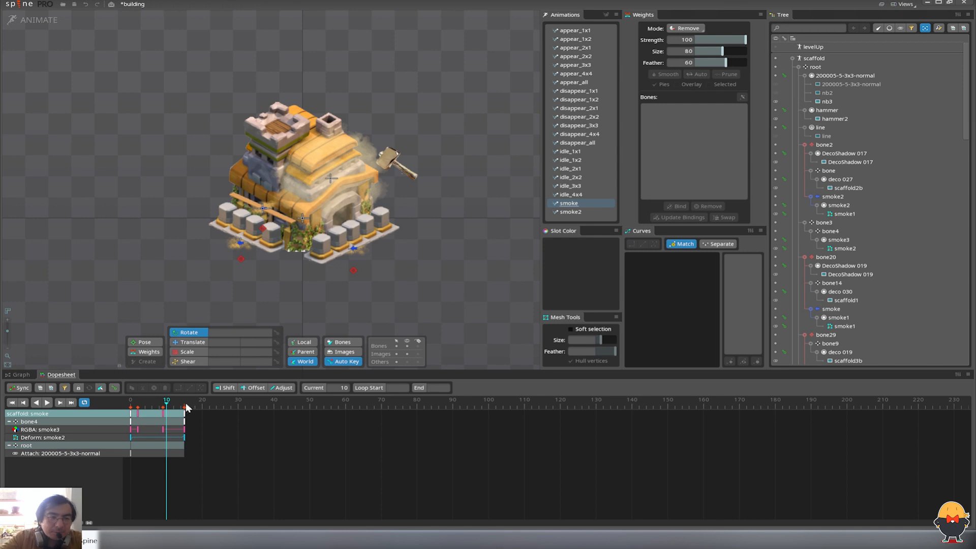
- Try a lower opacity for the smoke3 slot's color key at frame 2 and undo it
left_click_drag(185, 407, 138, 405)
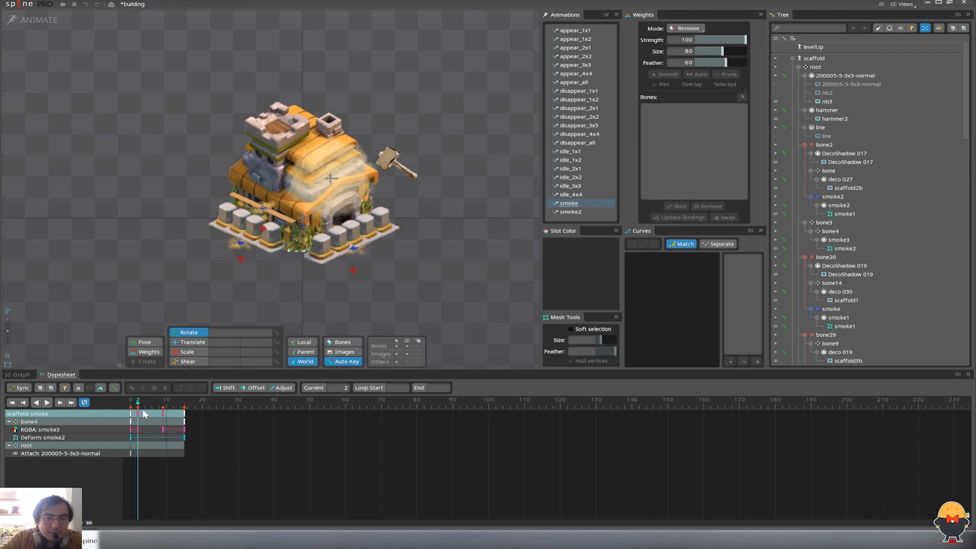
left_click(138, 413)
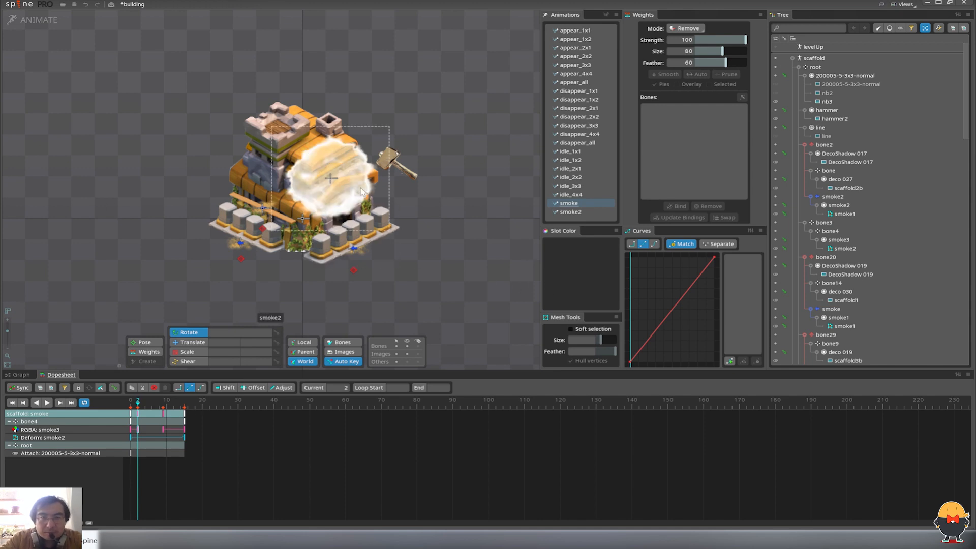
left_click(358, 211)
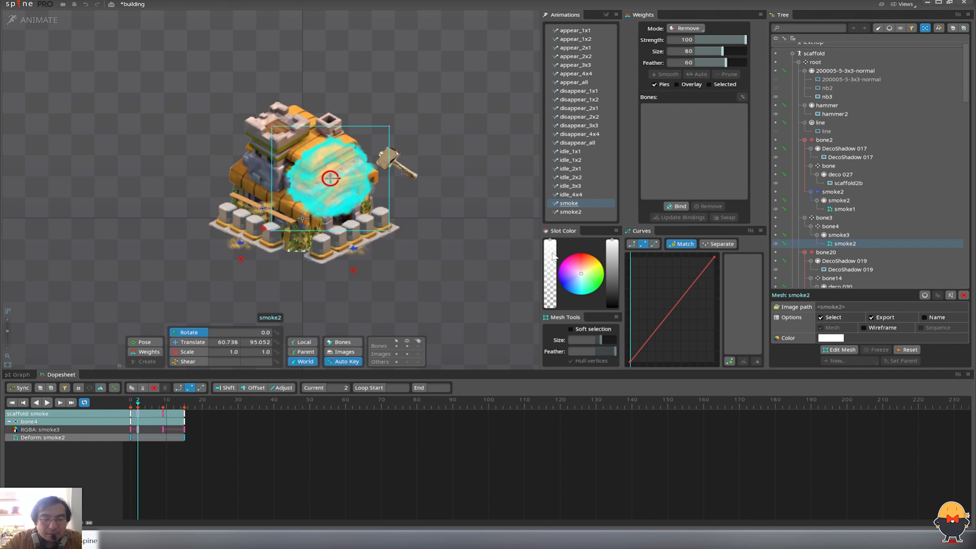
left_click_drag(553, 254, 553, 259)
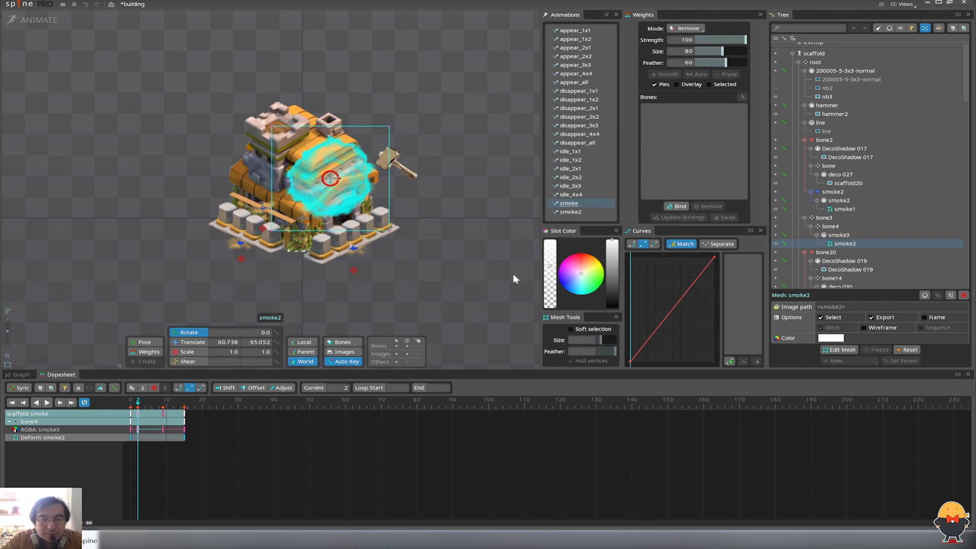
key("ctrl+z")
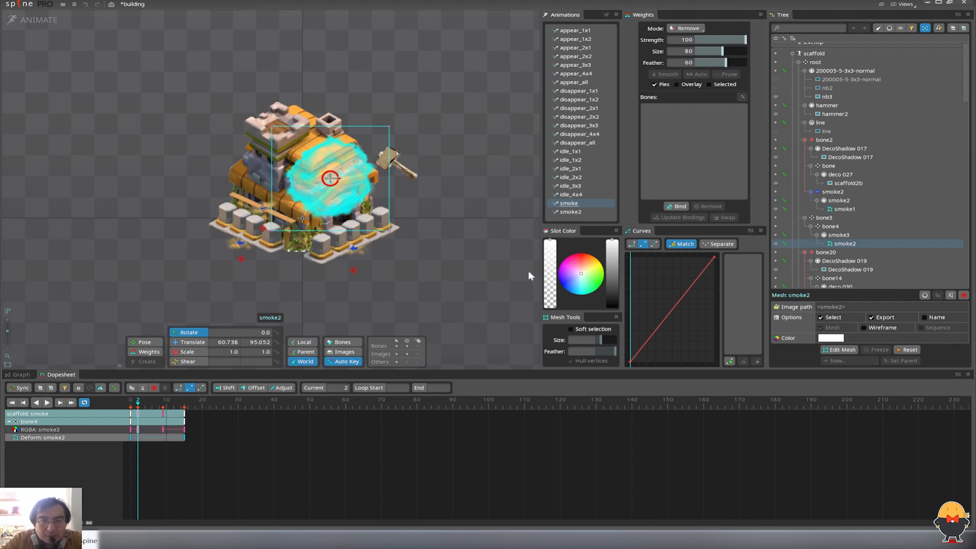
left_click(162, 403)
left_click_drag(154, 399, 137, 403)
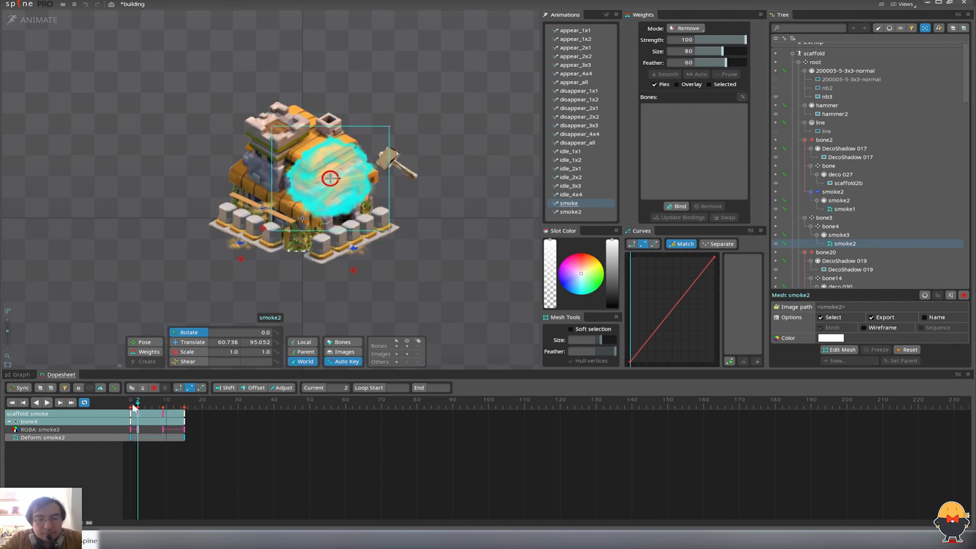
left_click(173, 540)
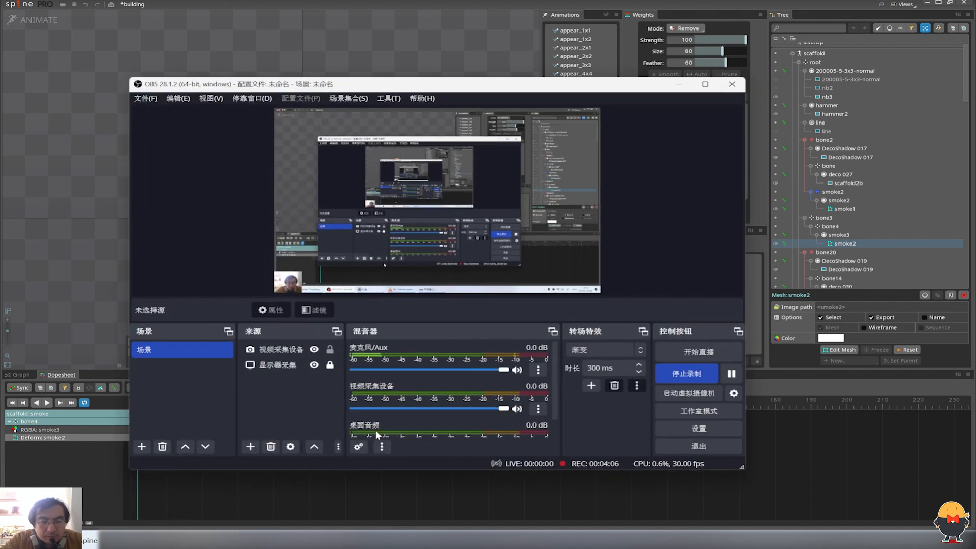
left_click(731, 375)
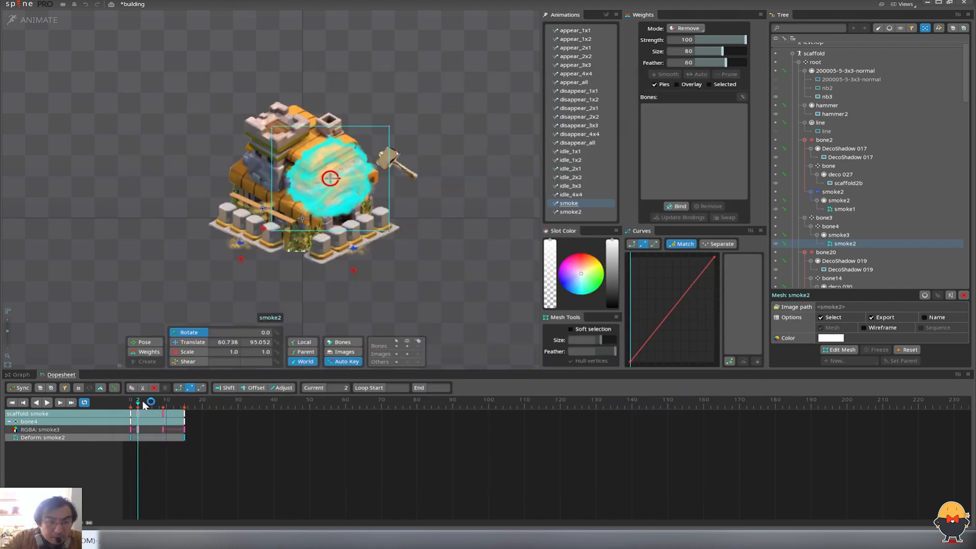
- Compare the smoke at frames 0 to 2, try making it semi-transparent at frame 2, and undo the color change
left_click(131, 401)
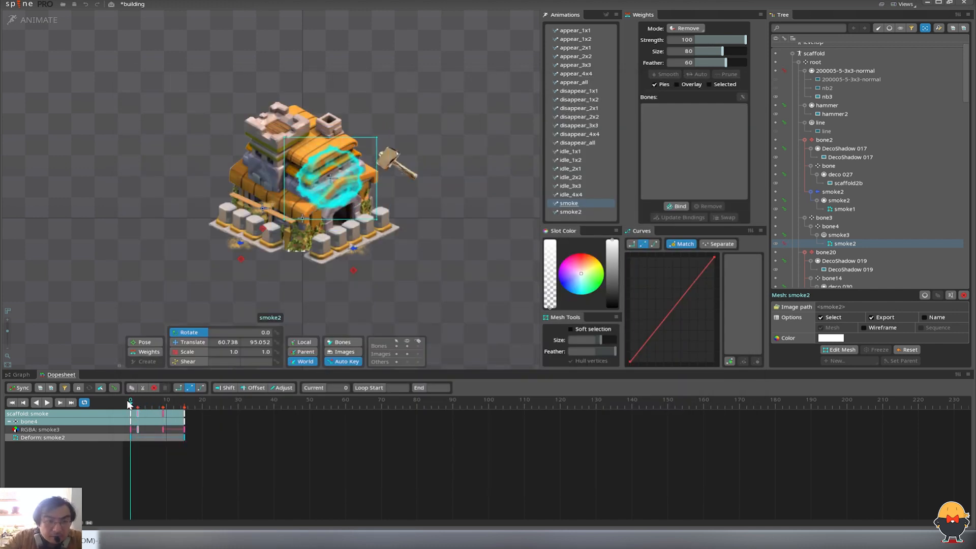
left_click(134, 401)
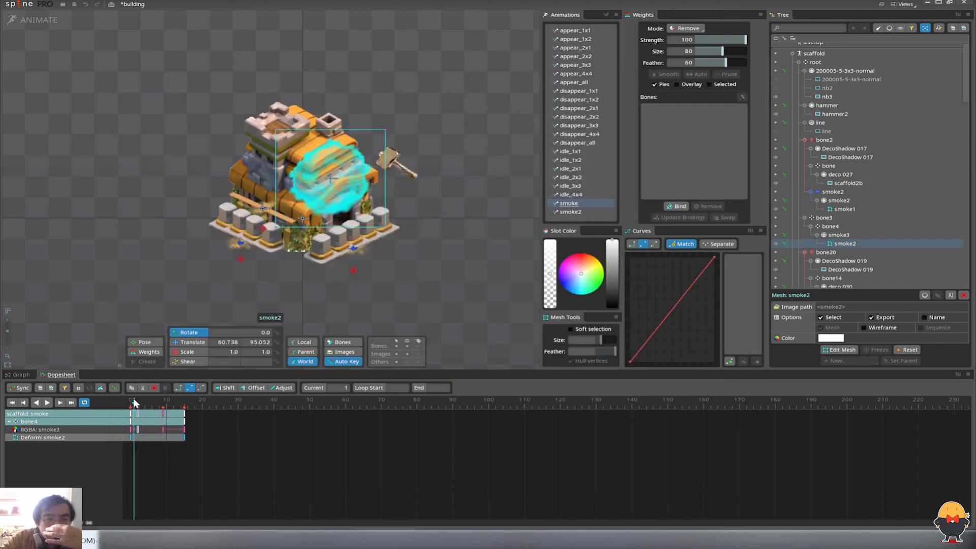
left_click(131, 401)
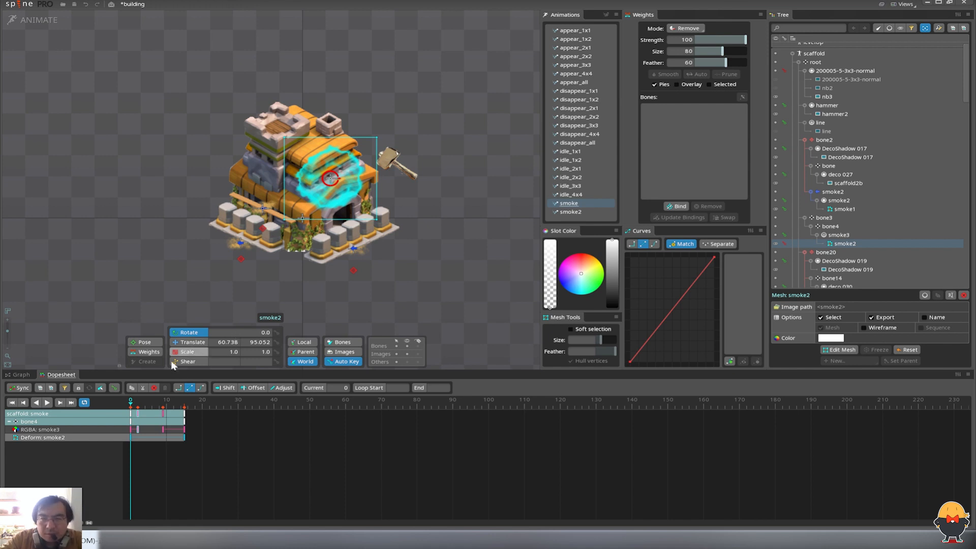
left_click(138, 404)
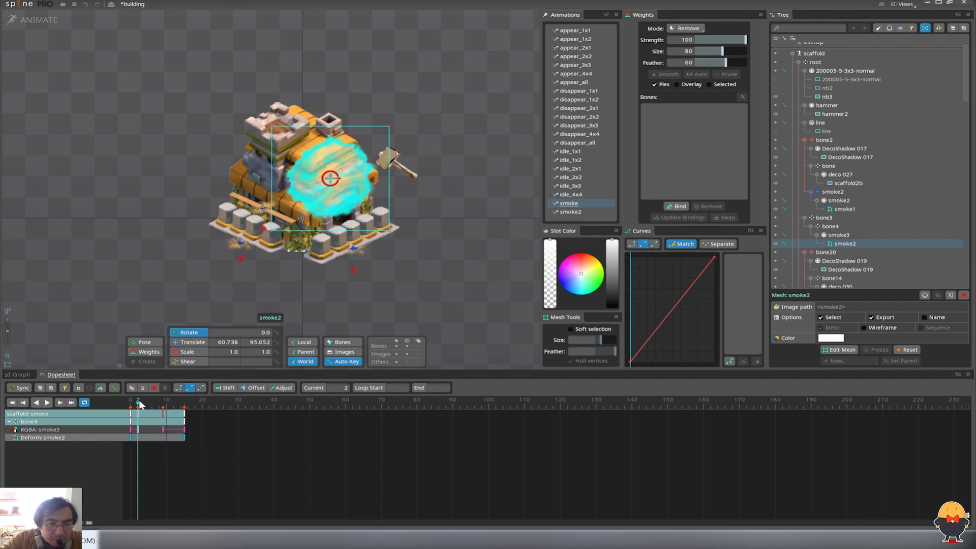
left_click_drag(139, 401, 138, 402)
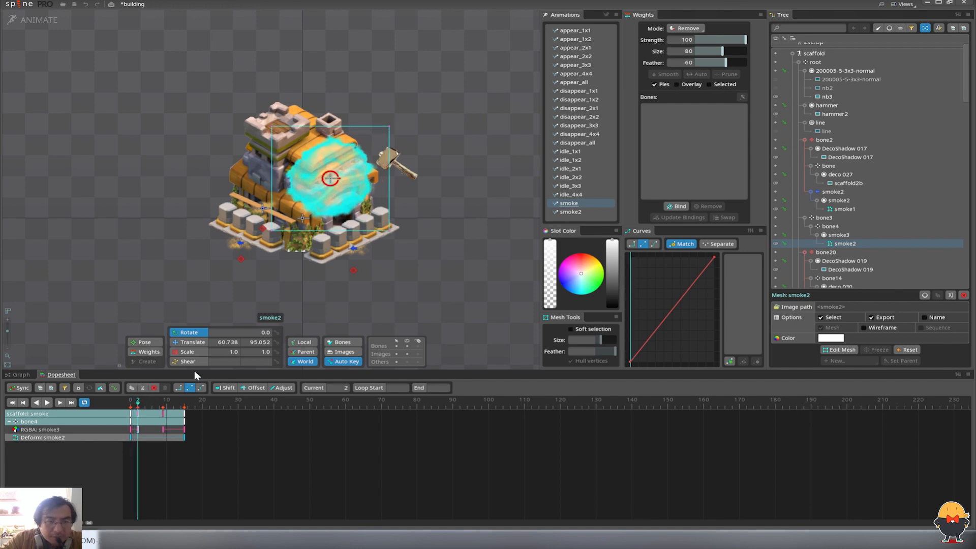
left_click(550, 267)
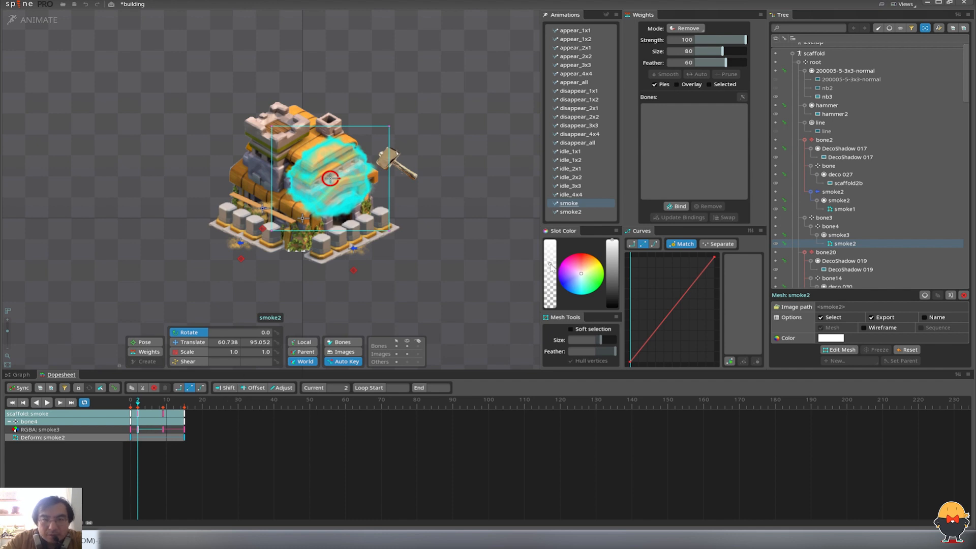
key("ctrl+z")
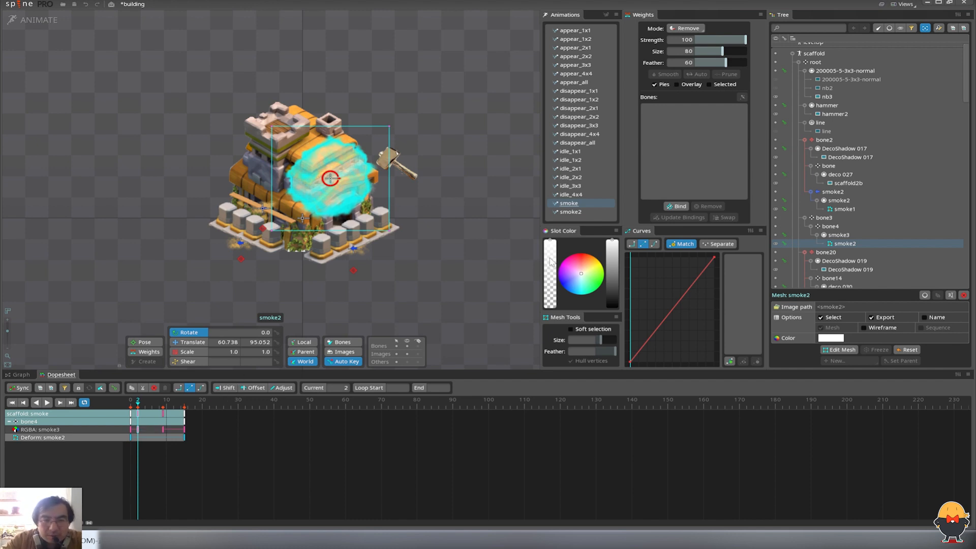
- Play the smoke animation with the smoke2 mesh selected and deselected to review the burst and fade
left_click_drag(138, 402, 159, 402)
key("space")
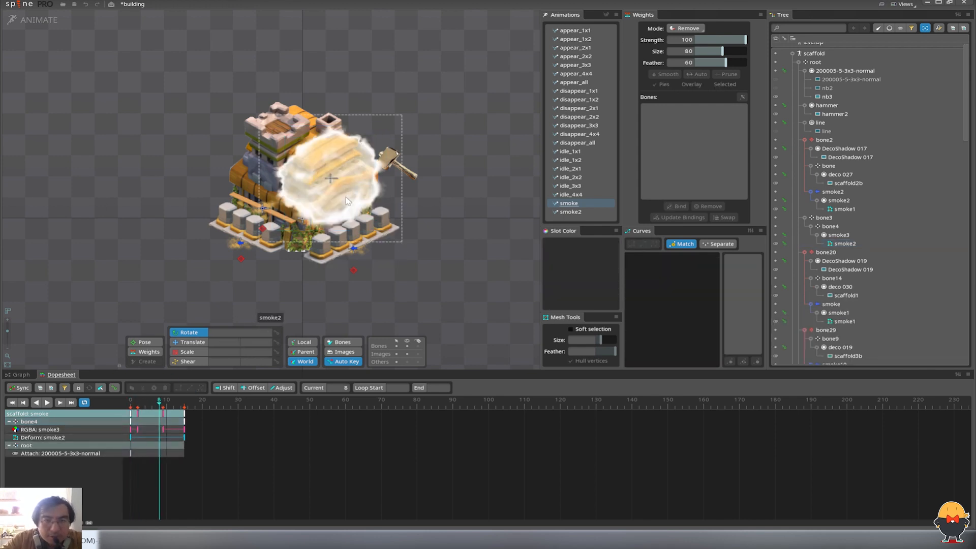
key("space")
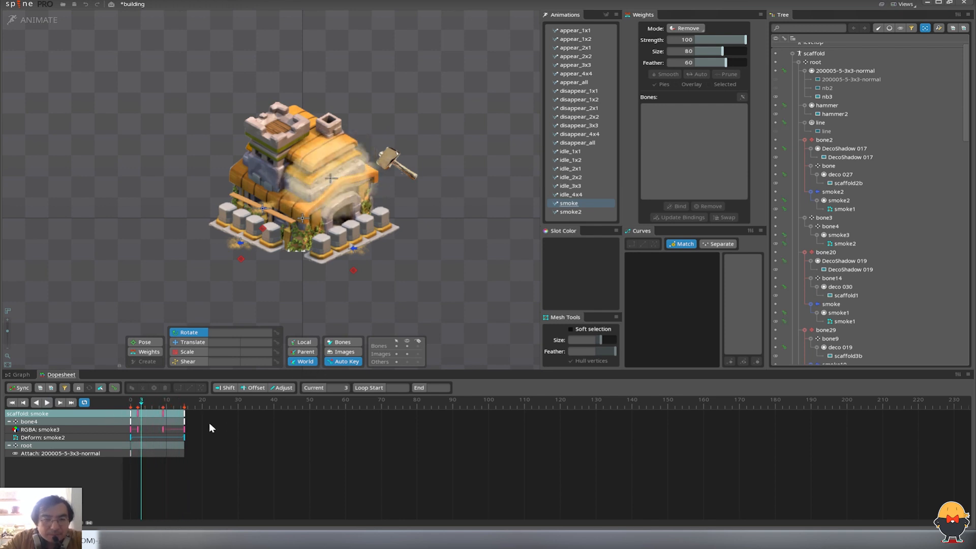
key("space")
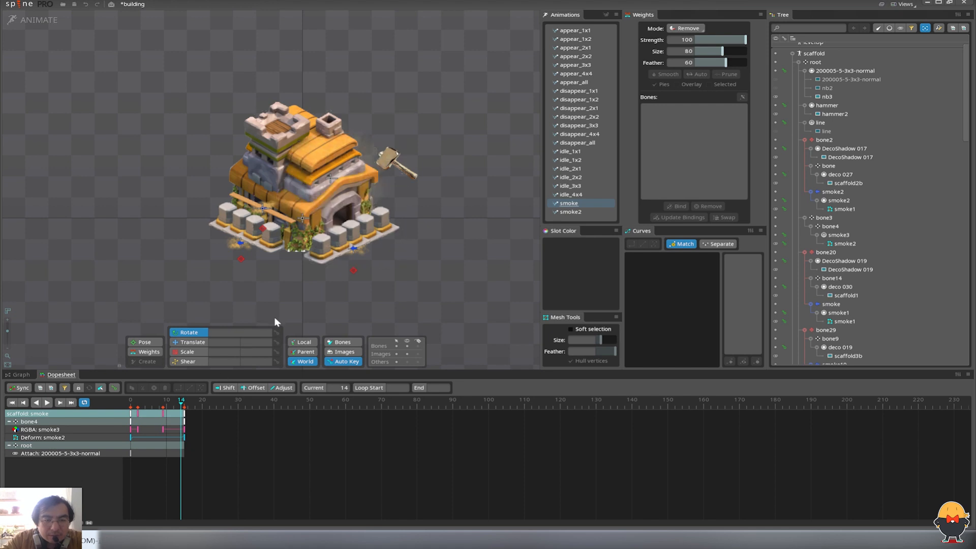
left_click(364, 196)
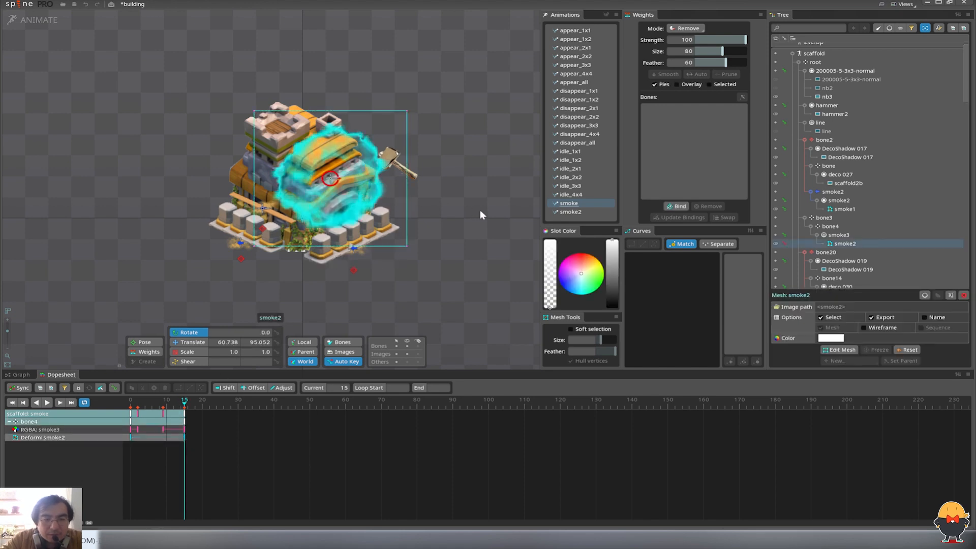
key("space")
left_click(408, 226)
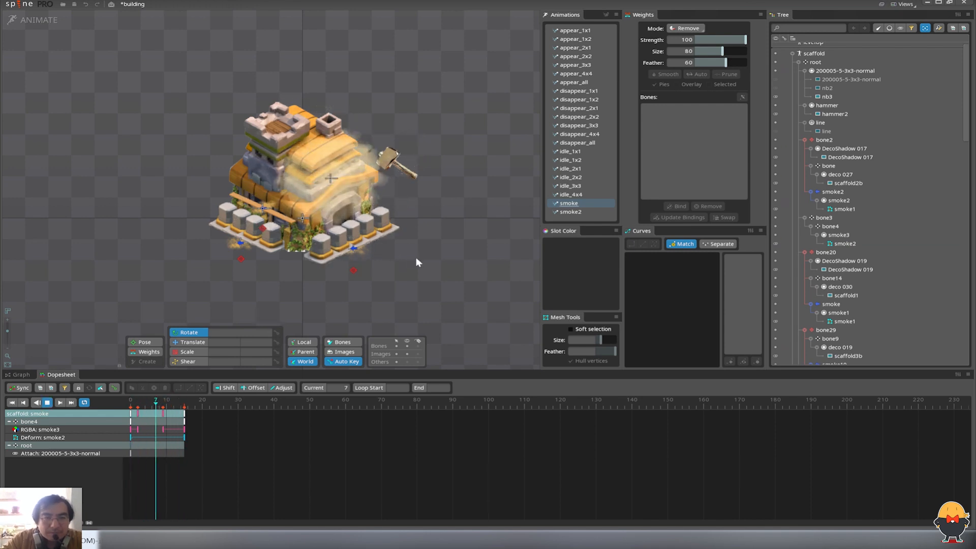
key("space")
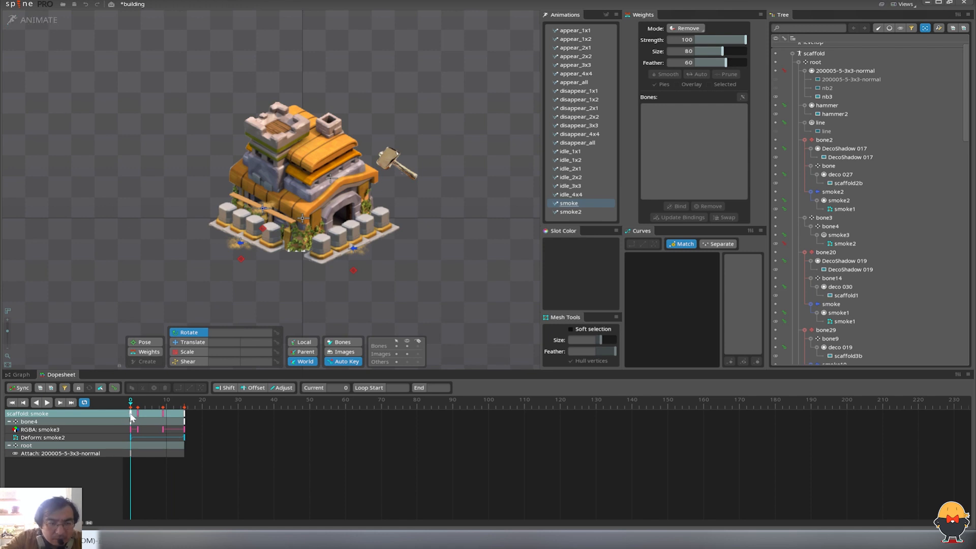
- Copy the smoke animation's keys at frame 0 and paste them at frame 17, after the keys at frame 15
left_click_drag(144, 461, 129, 440)
left_click(159, 462)
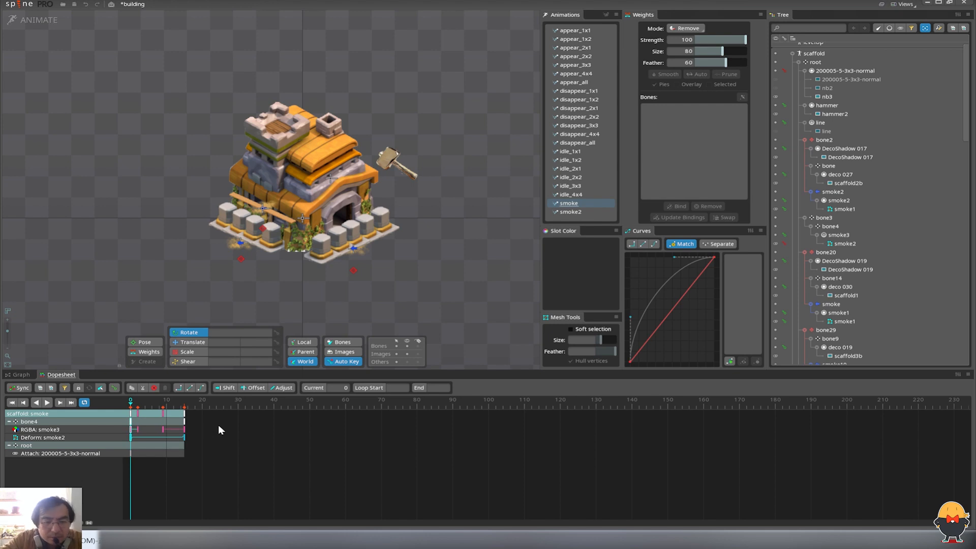
key("ctrl+c")
left_click_drag(188, 403, 191, 404)
key("ctrl+v")
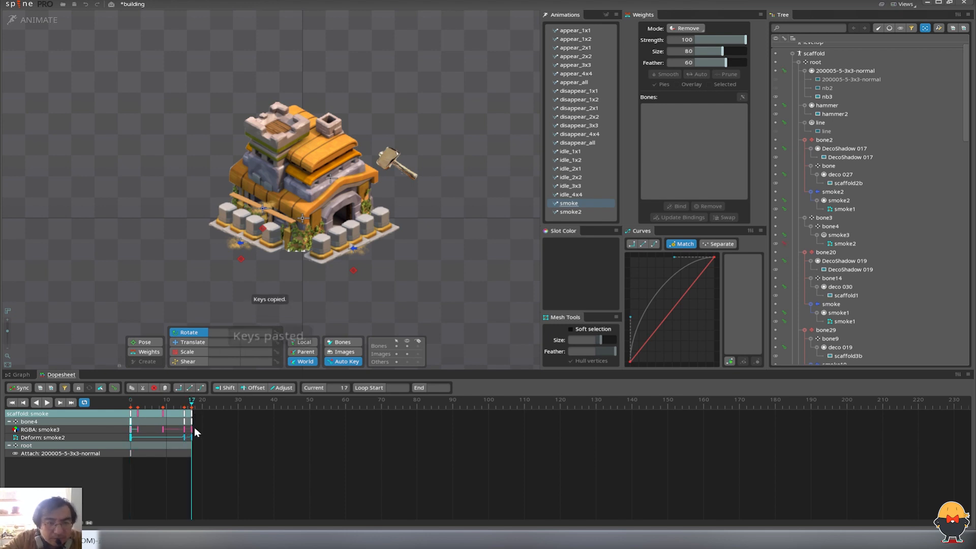
left_click(185, 418)
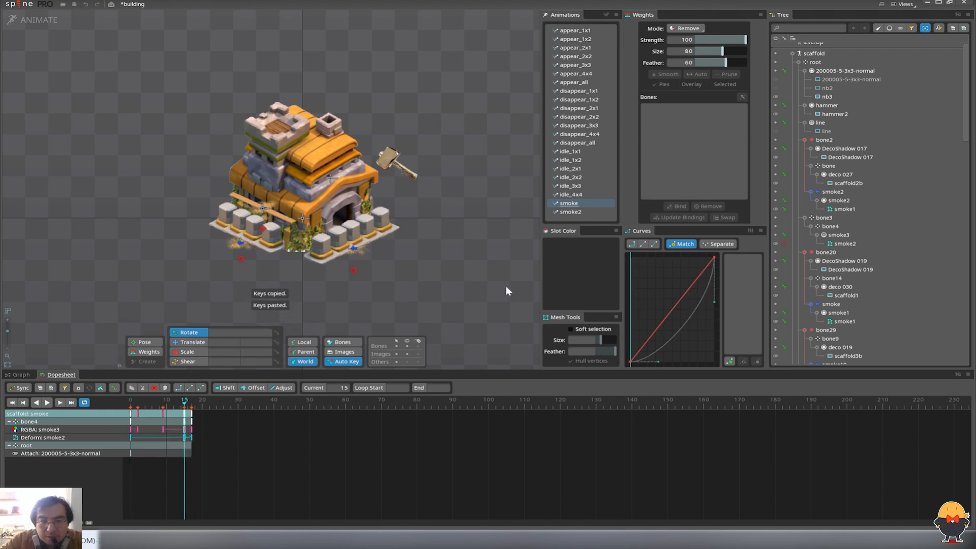
left_click(131, 422)
left_click_drag(196, 402, 192, 405)
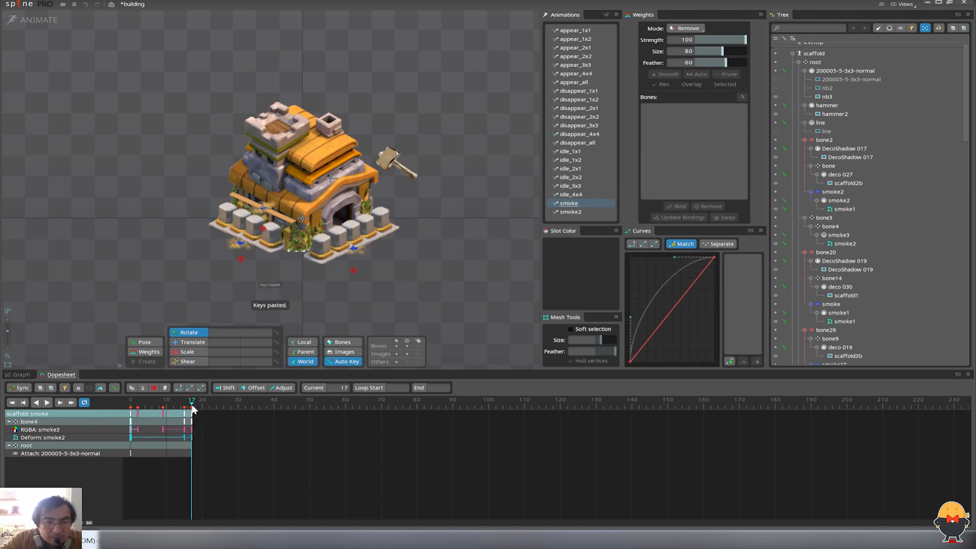
left_click(184, 416)
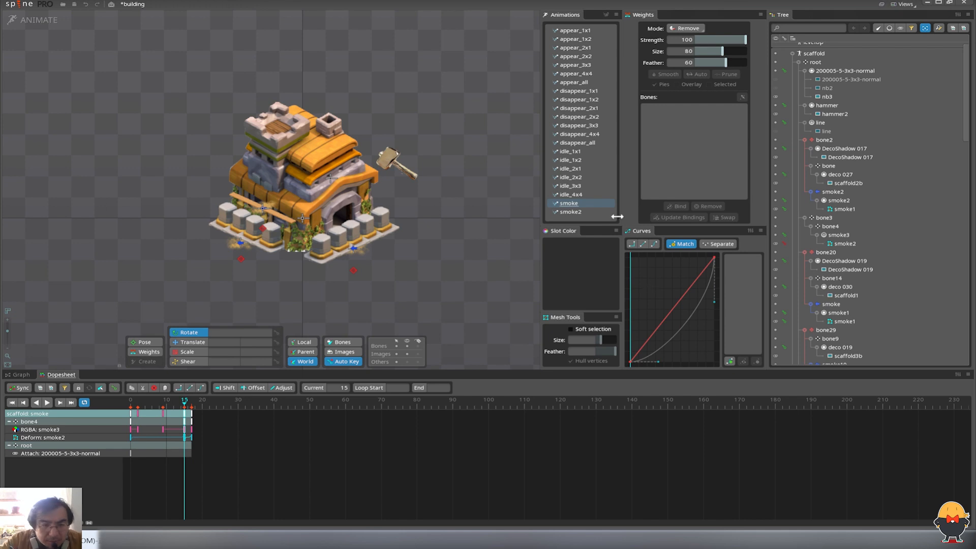
key("alt+Tab")
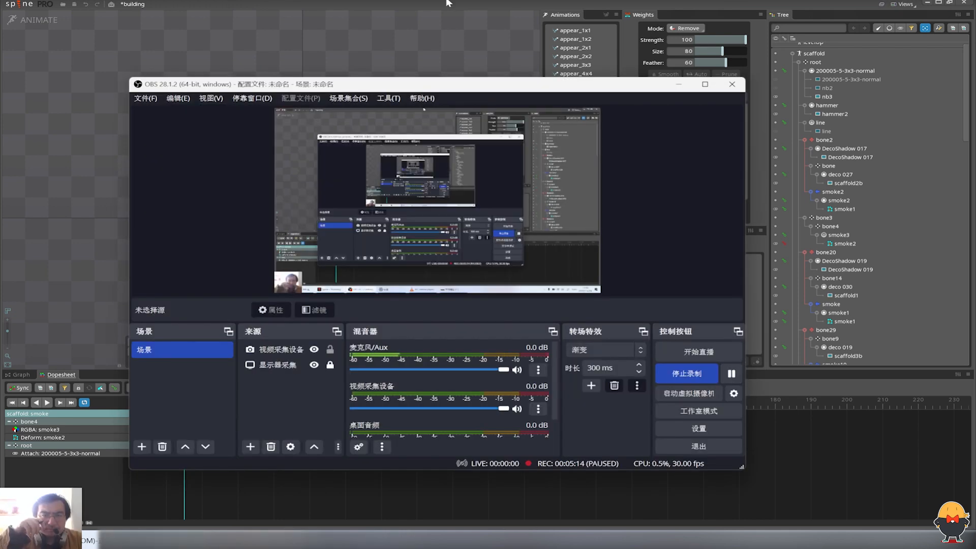
left_click(447, 2)
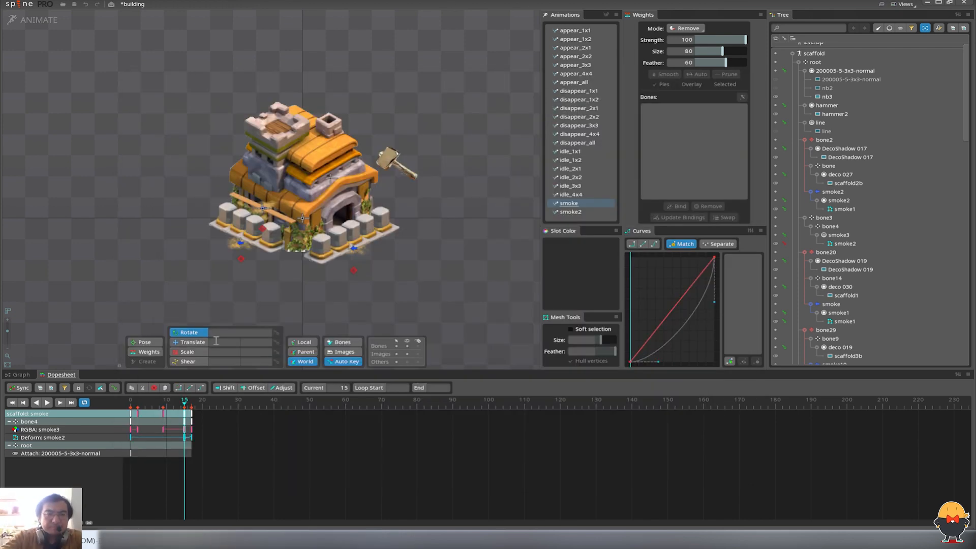
- Play the smoke animation from frame 0 to review the burst with the extended ending, and return to frame 0
left_click_drag(184, 407, 131, 405)
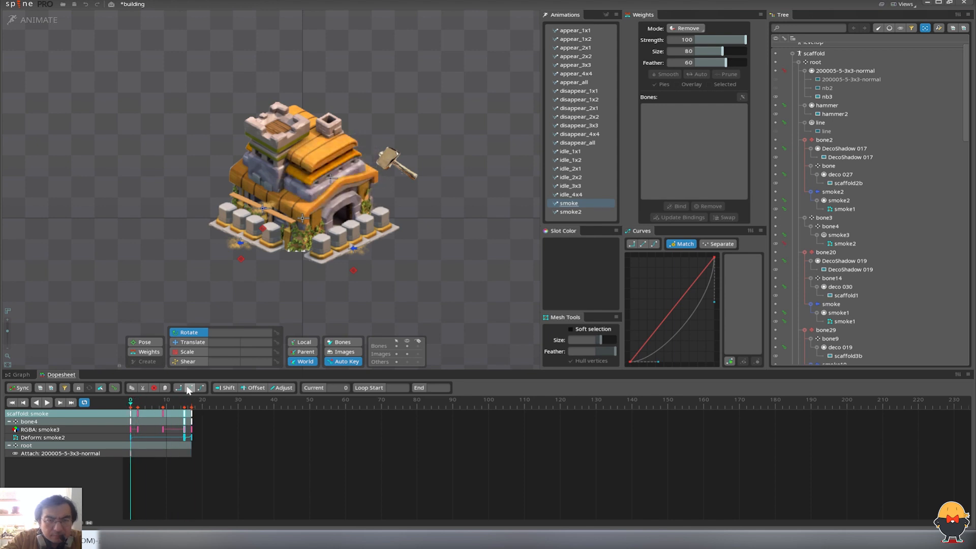
key("x")
key("d")
key("d")
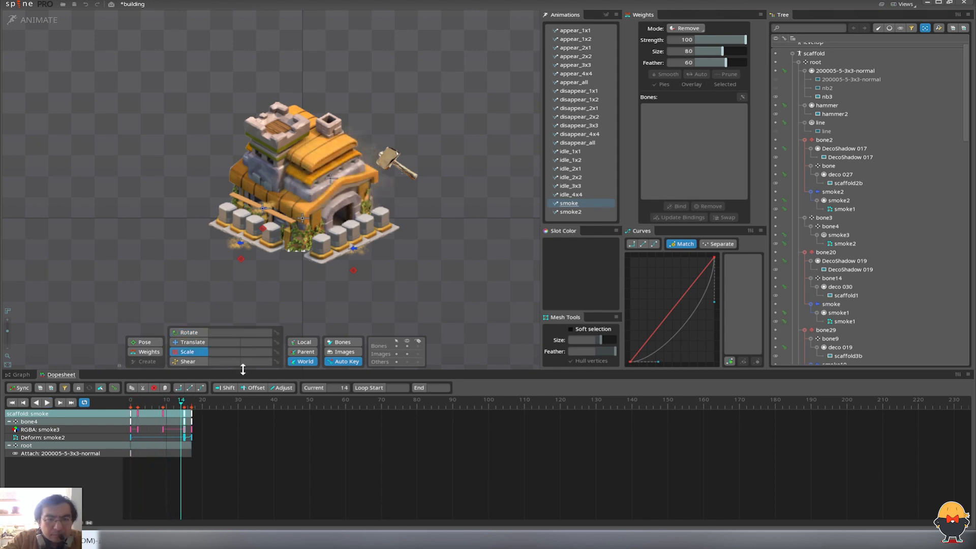
key("d")
key("d")
key("Home")
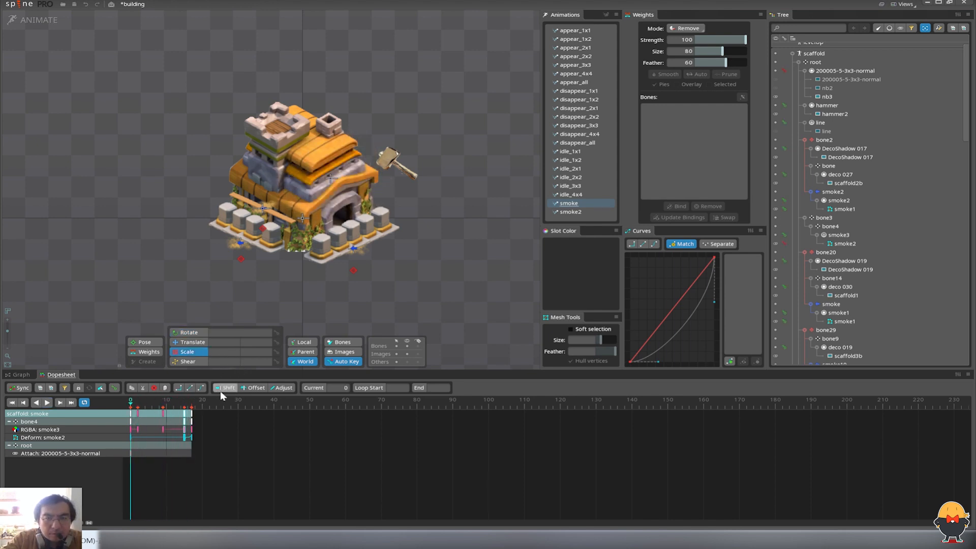
- In setup mode, duplicate bone4 with its smoke slot, mesh and animation keys four times
left_click(39, 21)
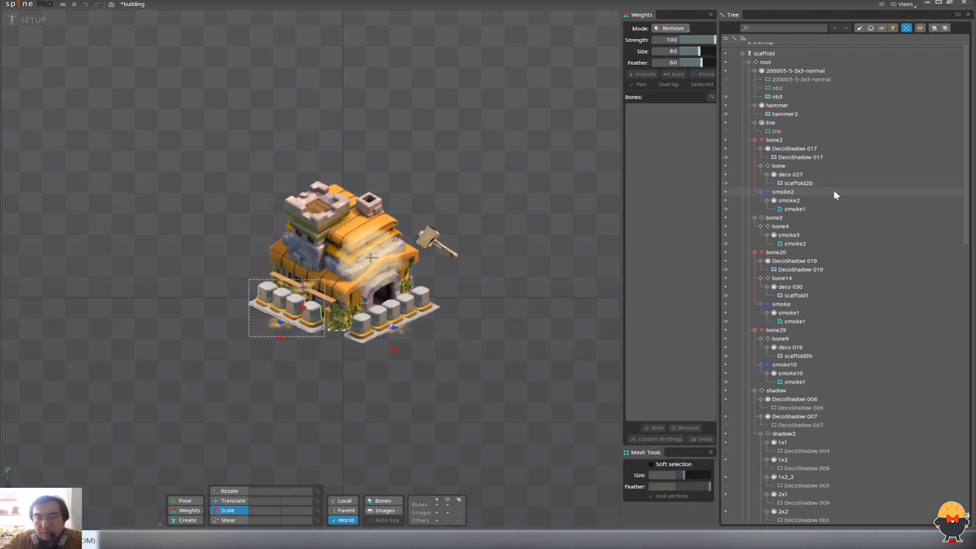
left_click(784, 227)
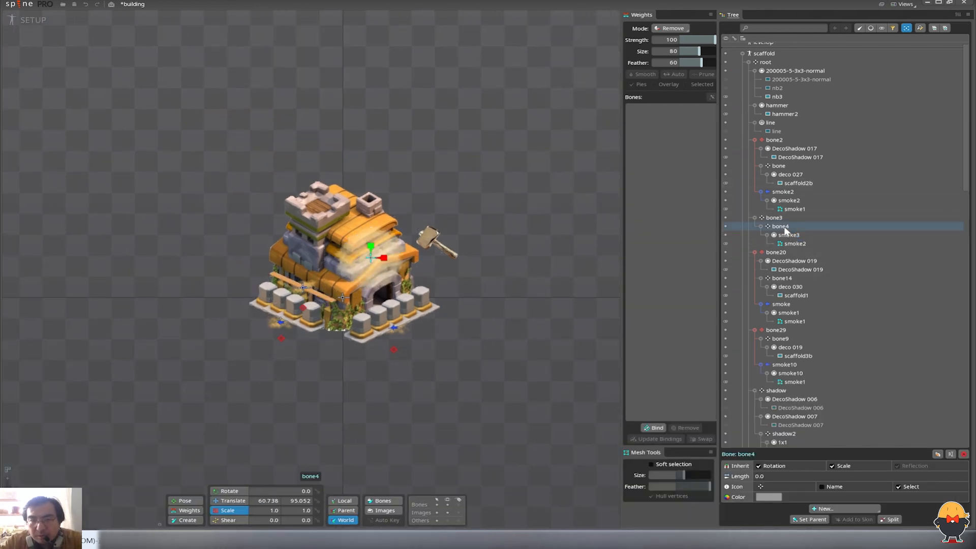
key("ctrl+d")
left_click(299, 287)
key("ctrl+d")
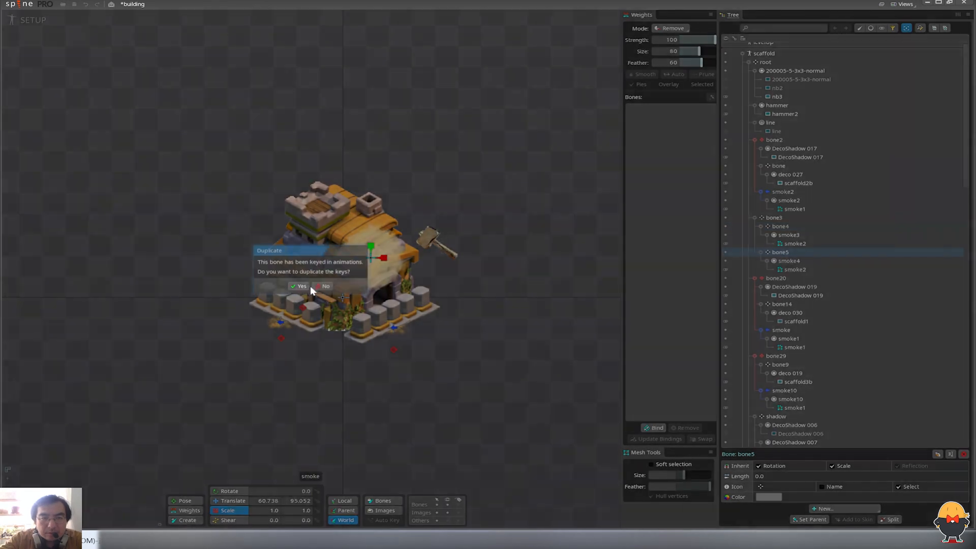
left_click(305, 286)
key("ctrl+d")
left_click(300, 287)
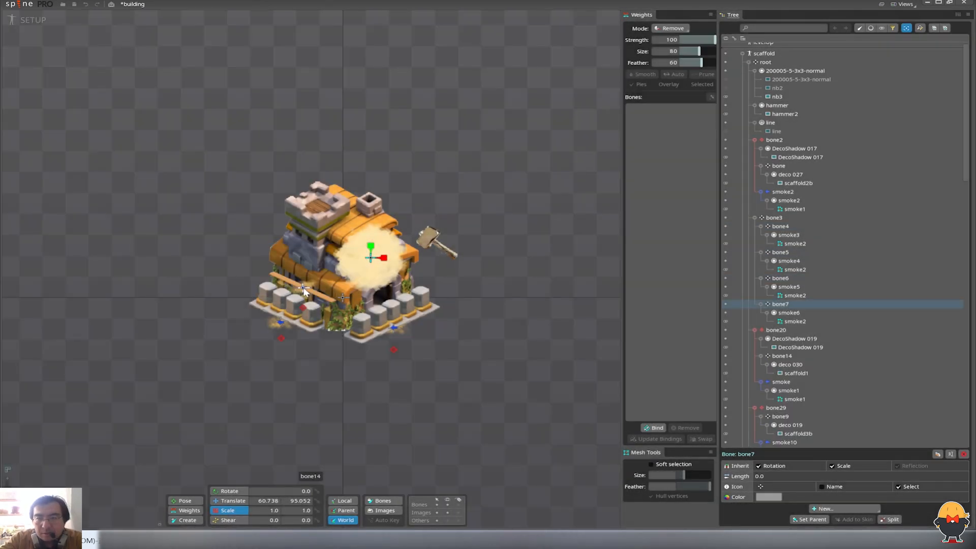
key("ctrl+d")
left_click(303, 286)
key("Escape")
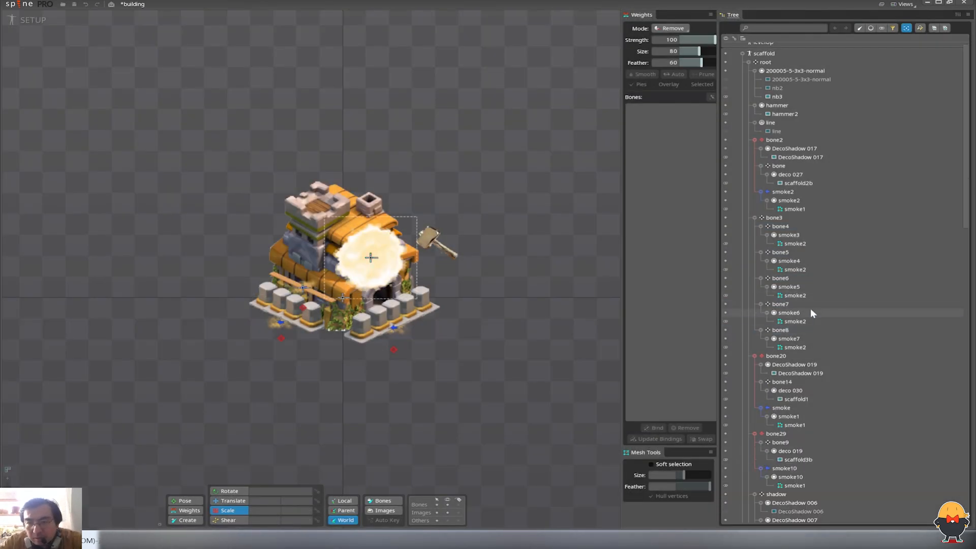
- Move bone8, bone7, bone6 and bone5 apart around bone4, placing bone5 at about (124, 40)
left_click(793, 329)
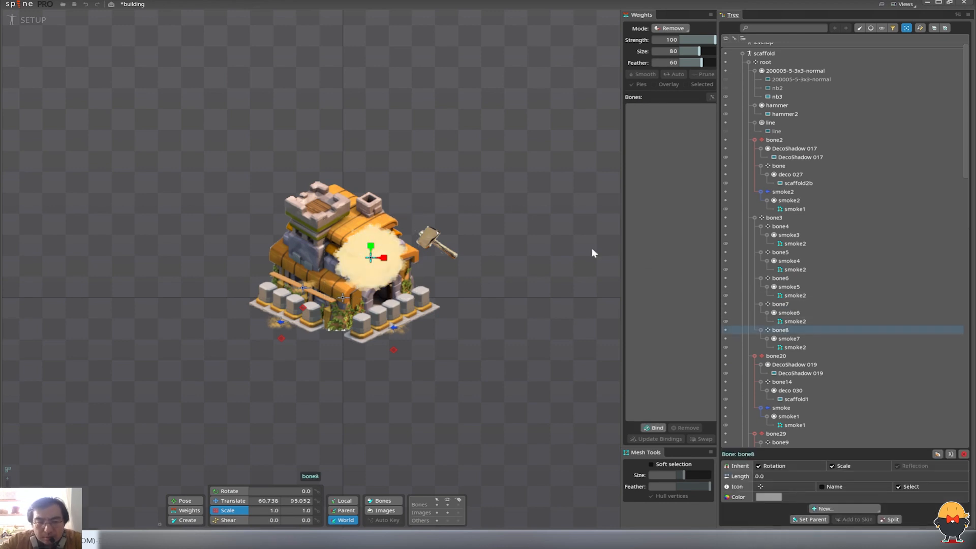
left_click(780, 304)
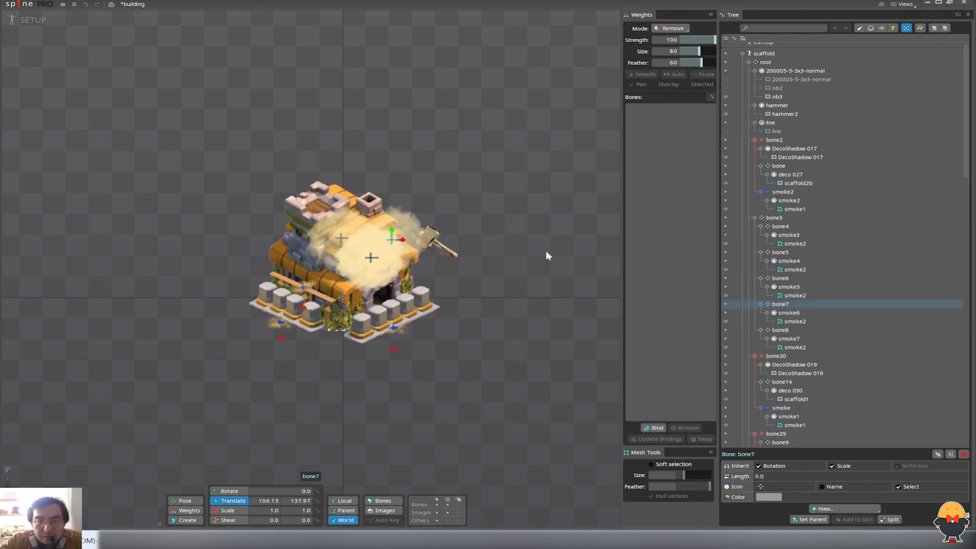
left_click(775, 278)
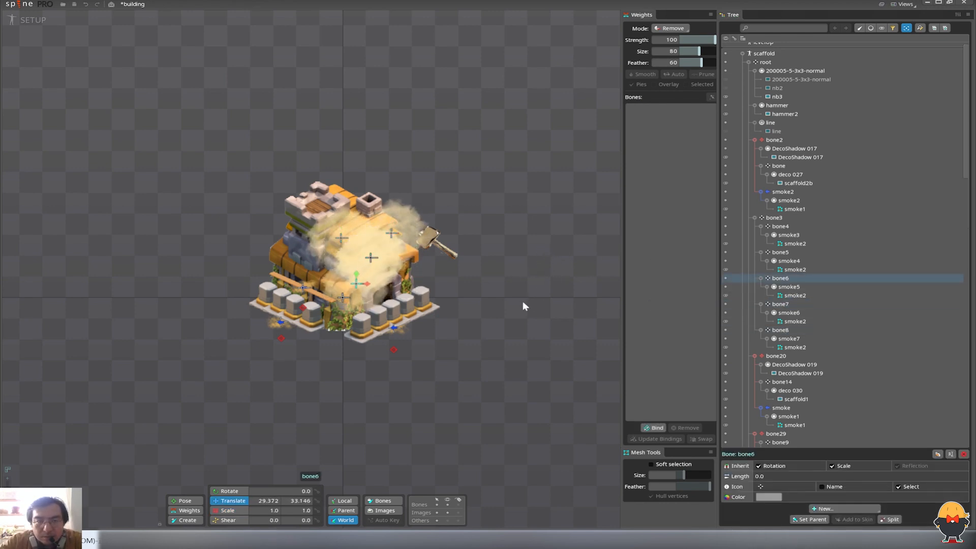
left_click(780, 252)
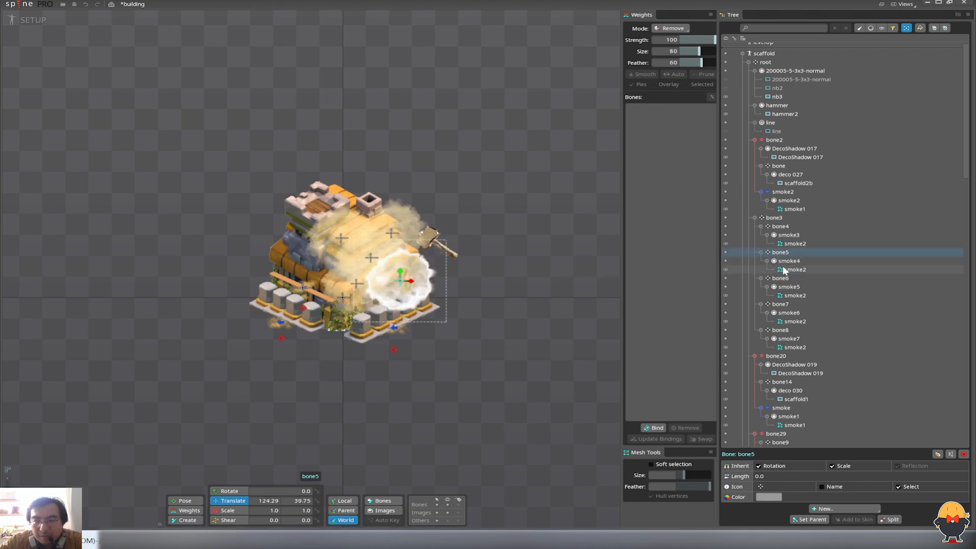
- Refine the spread by moving bone6 to about (19, 50), bone7 to about (109, 140) and bone8 to about (4, 142)
left_click(757, 279)
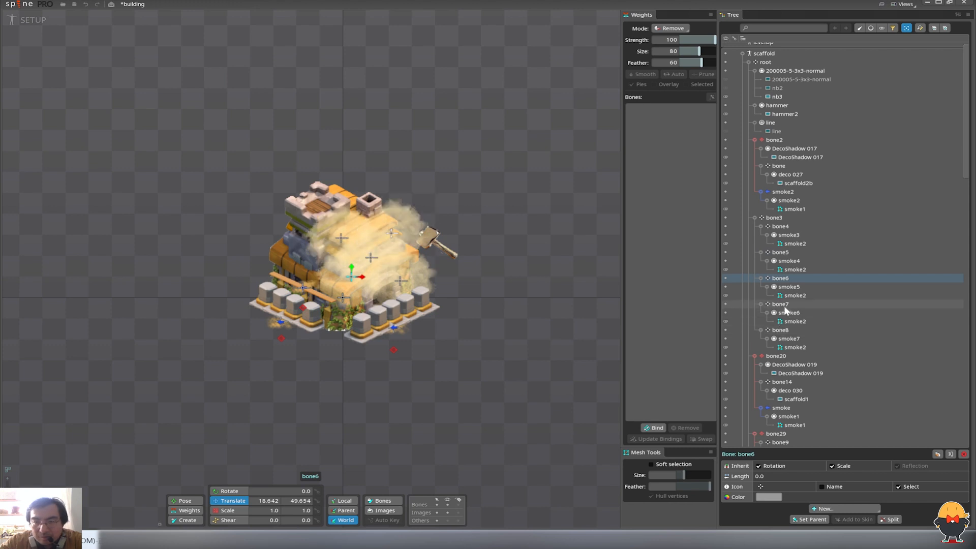
left_click(780, 305)
left_click_drag(556, 312, 559, 317)
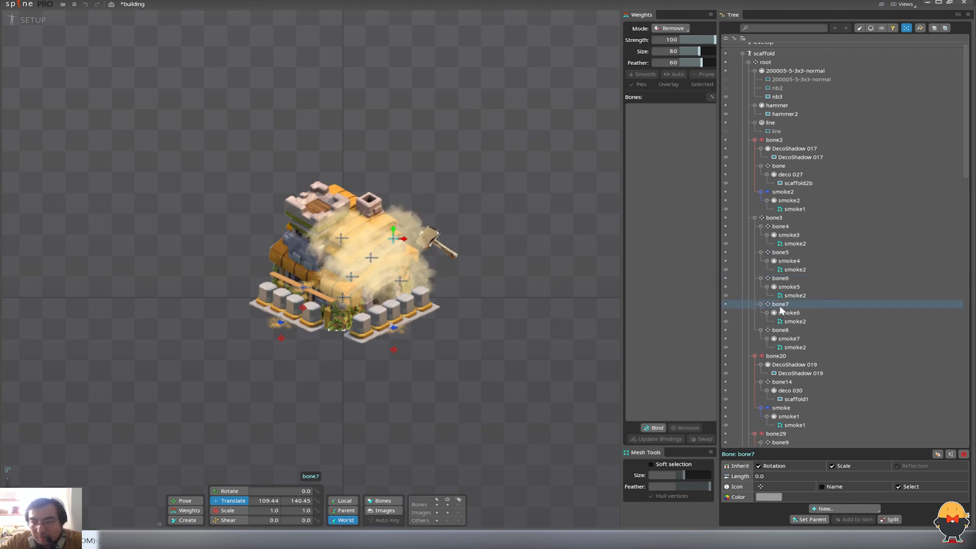
left_click(783, 331)
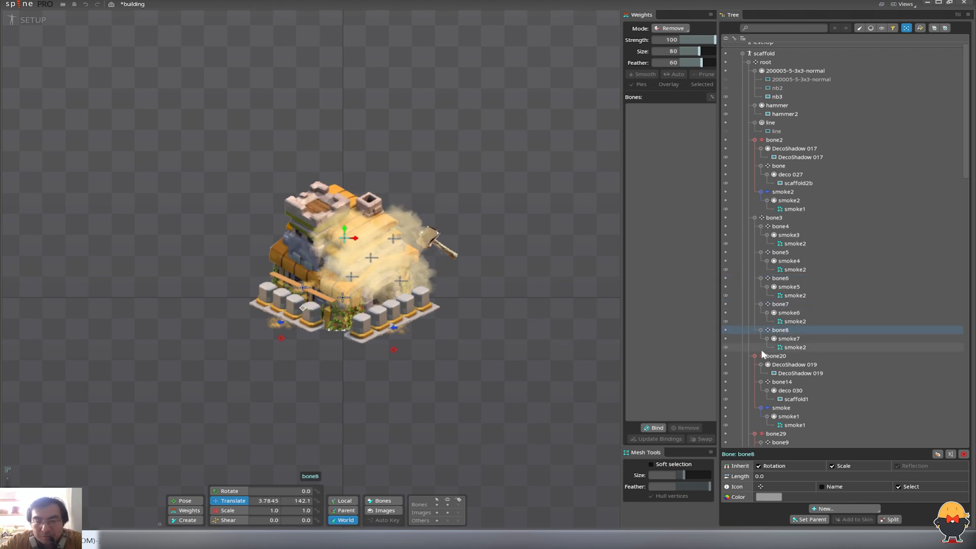
- Rotate the smoke2 meshes under bone8, bone7, bone6 and bone5 to different angles, about 76° for bone7's, 59° for bone6's and 316° for bone5's
left_click(784, 347)
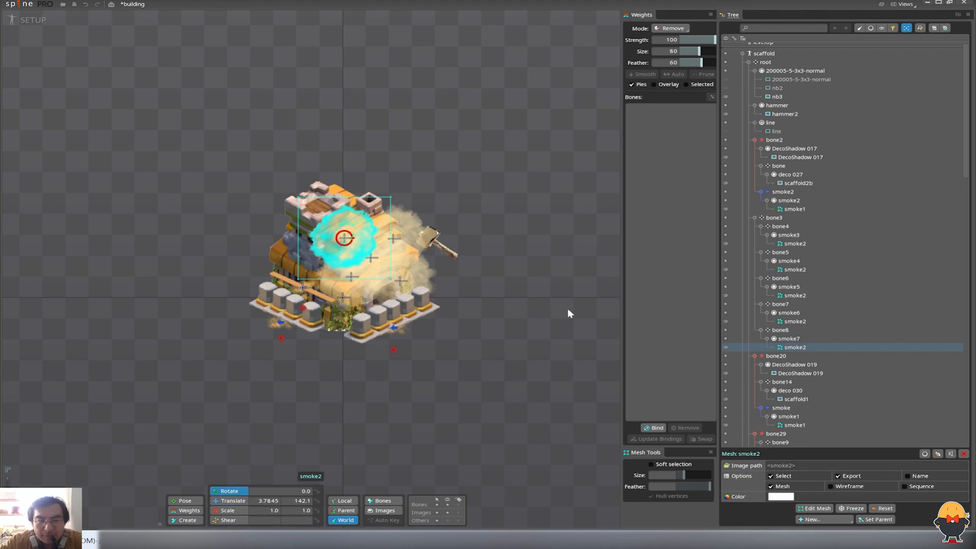
left_click(789, 313)
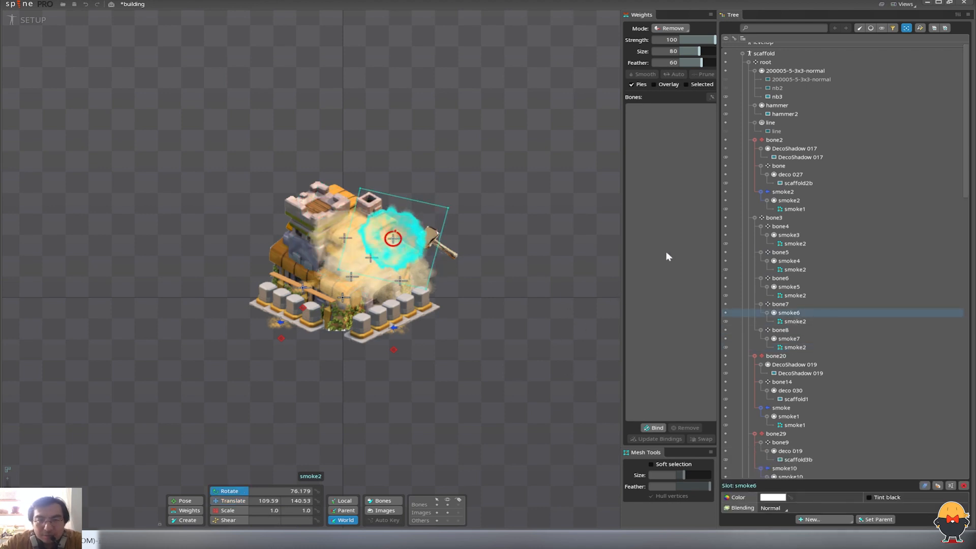
left_click(795, 295)
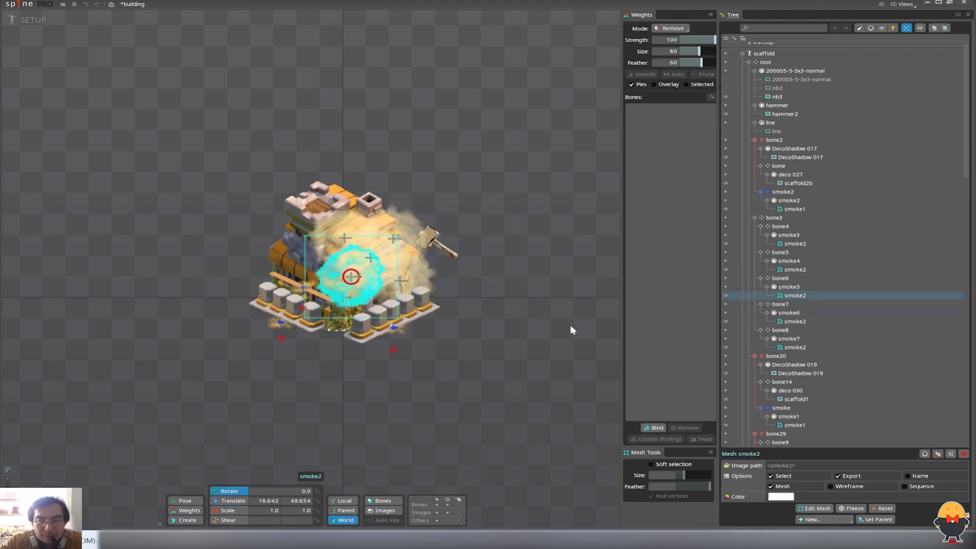
left_click(791, 269)
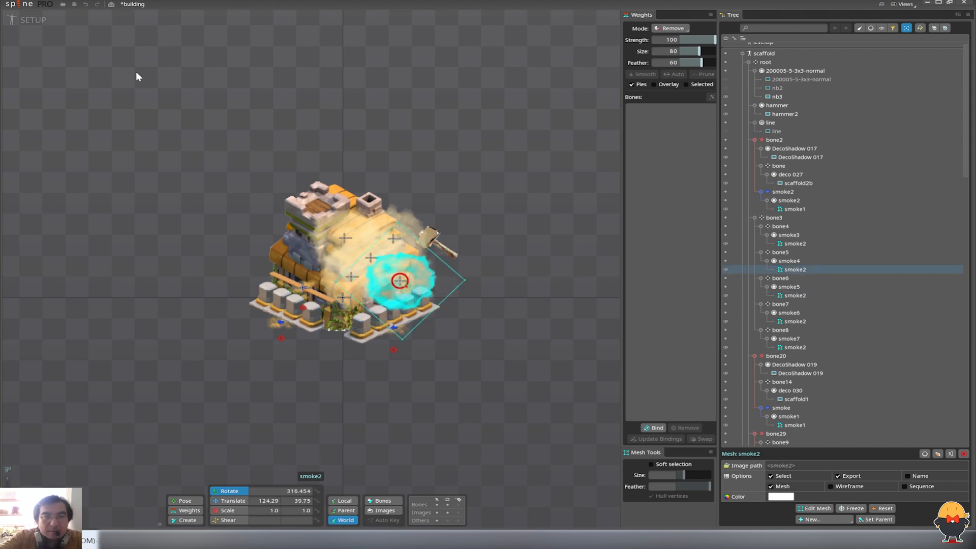
- Play the smoke animation in animate mode with nothing selected to review the combined puffs, and return to setup mode
left_click(34, 21)
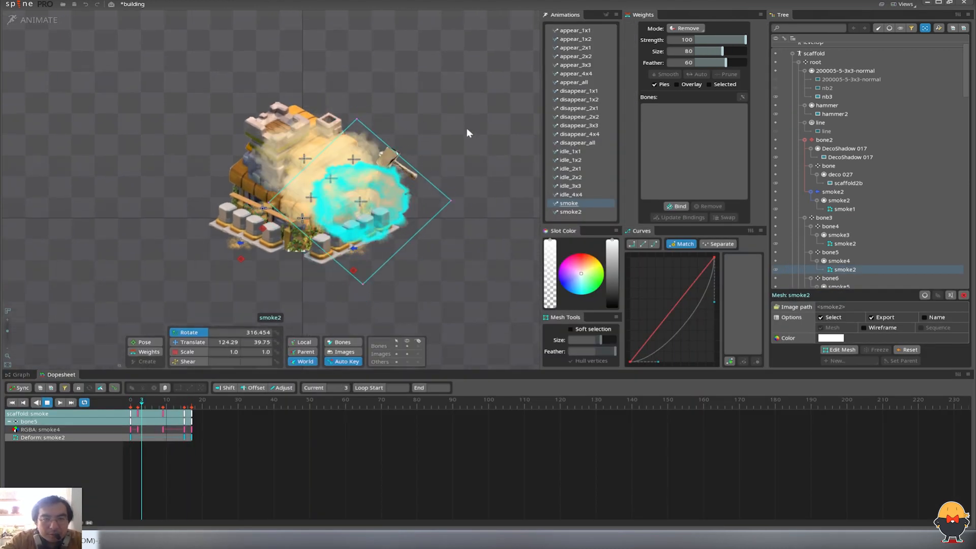
left_click(465, 254)
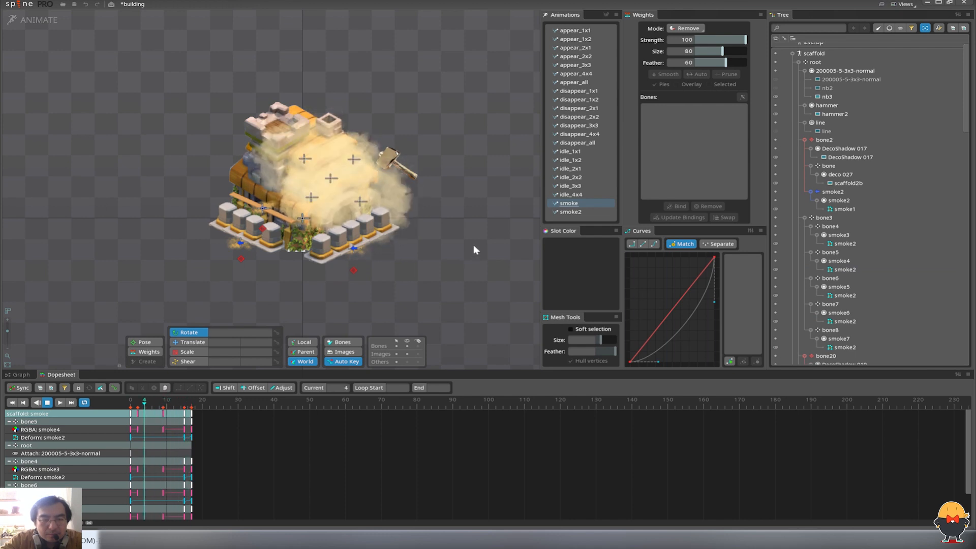
left_click(38, 21)
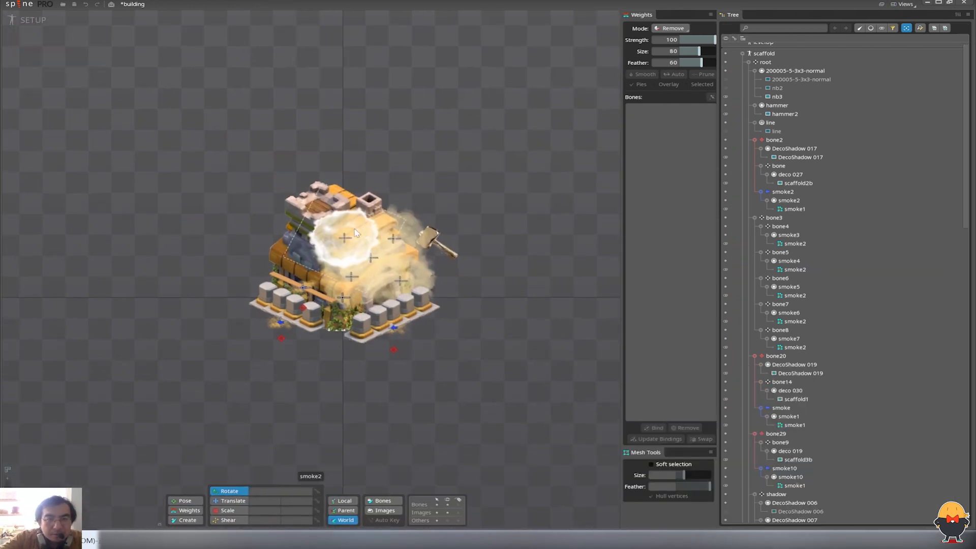
- Adjust the positions of bone8, bone5 and bone6 around bone4 to even out the smoke cloud
key("v")
left_click(397, 280)
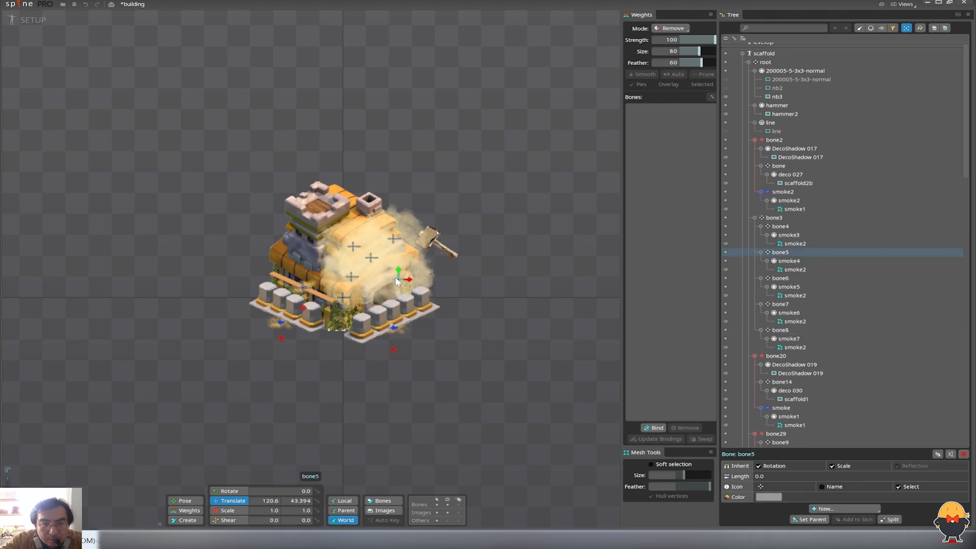
left_click(374, 262)
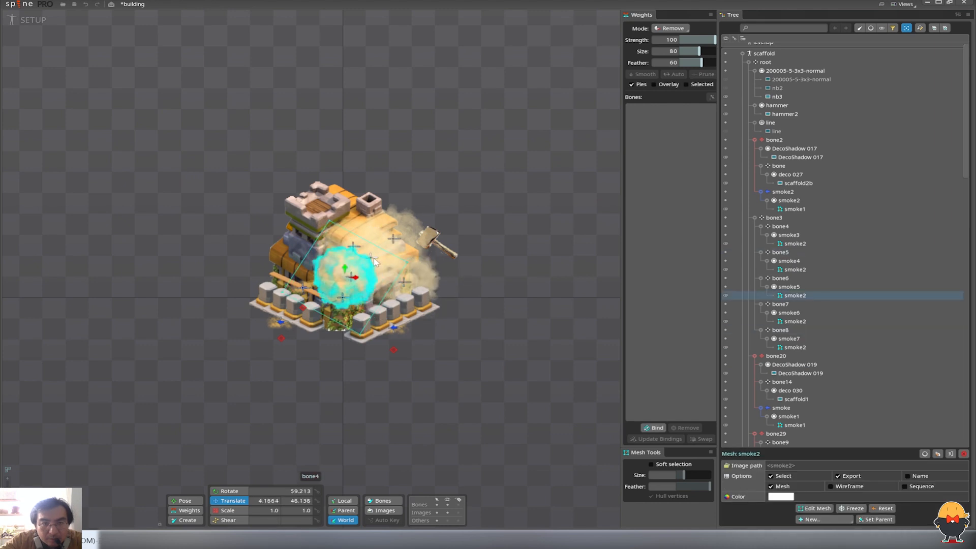
key("space")
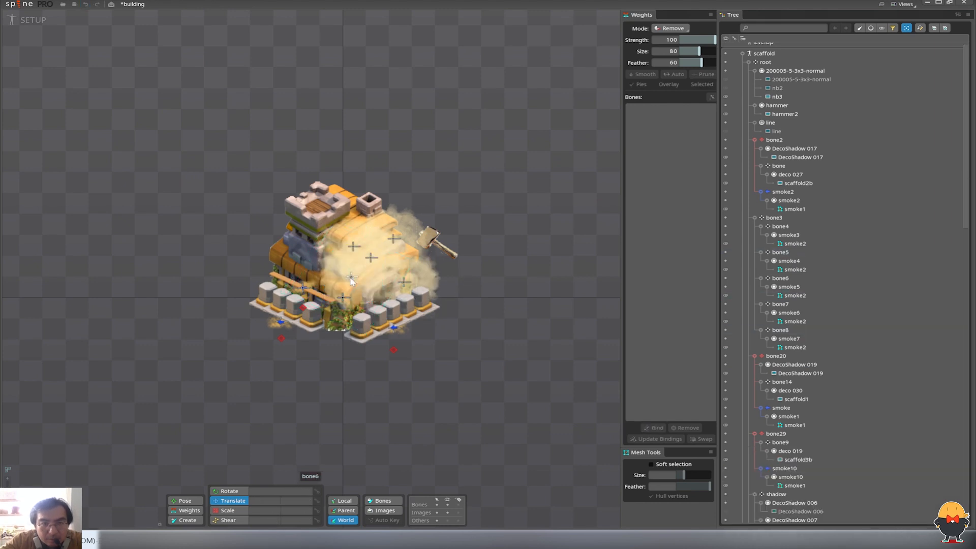
left_click(351, 282)
left_click(355, 249)
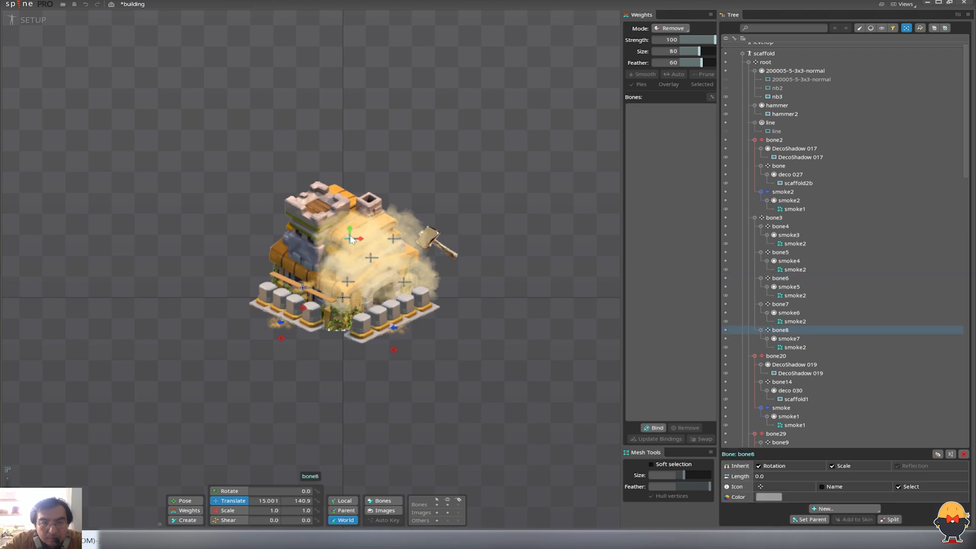
- Lower bone4 to about (68, 59) and duplicate it with its smoke slot and mesh, without its animation keys
left_click(376, 262)
left_click_drag(378, 266, 379, 277)
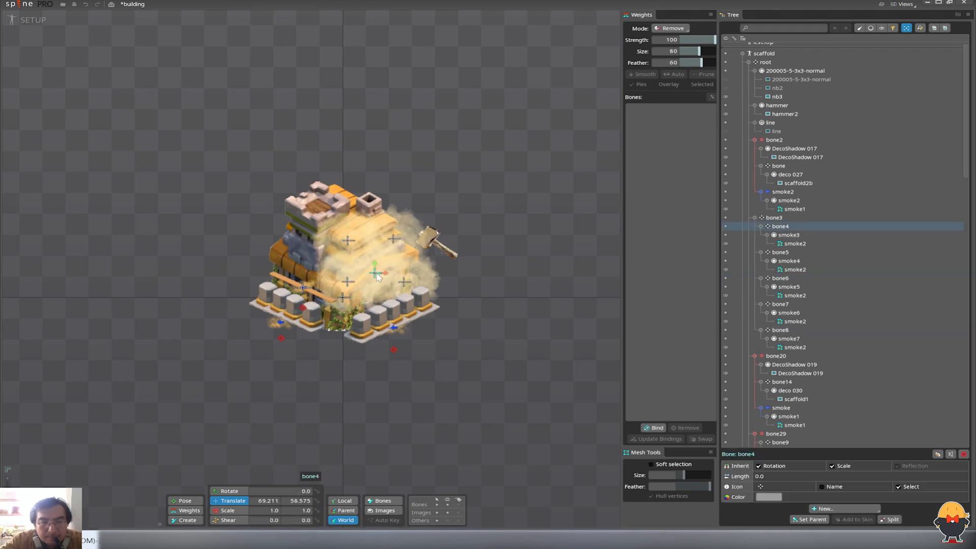
key("ctrl+d")
left_click(325, 286)
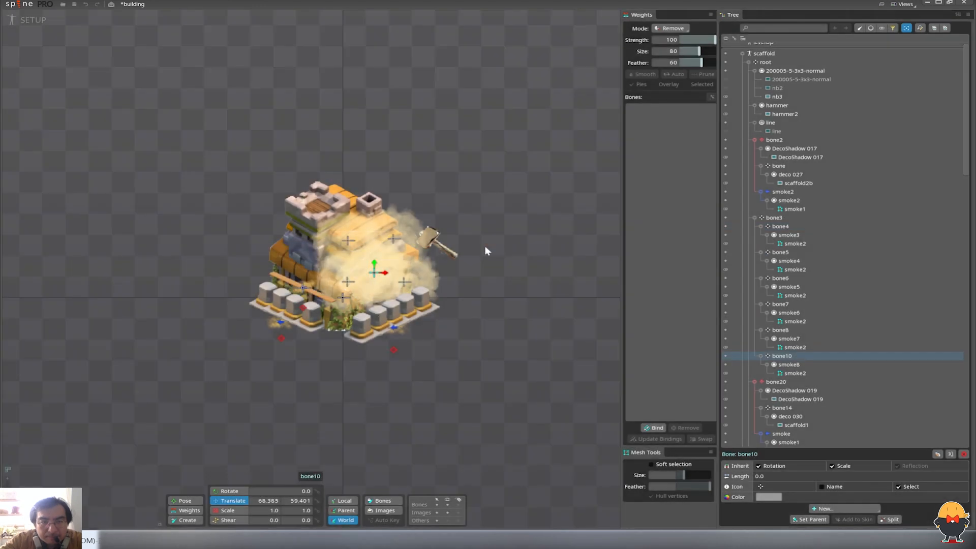
- Move bone10 up and to the left of bone4, rotate its smoke2 mesh to about 346° and scale it to about 1.19
key("c")
left_click(366, 252)
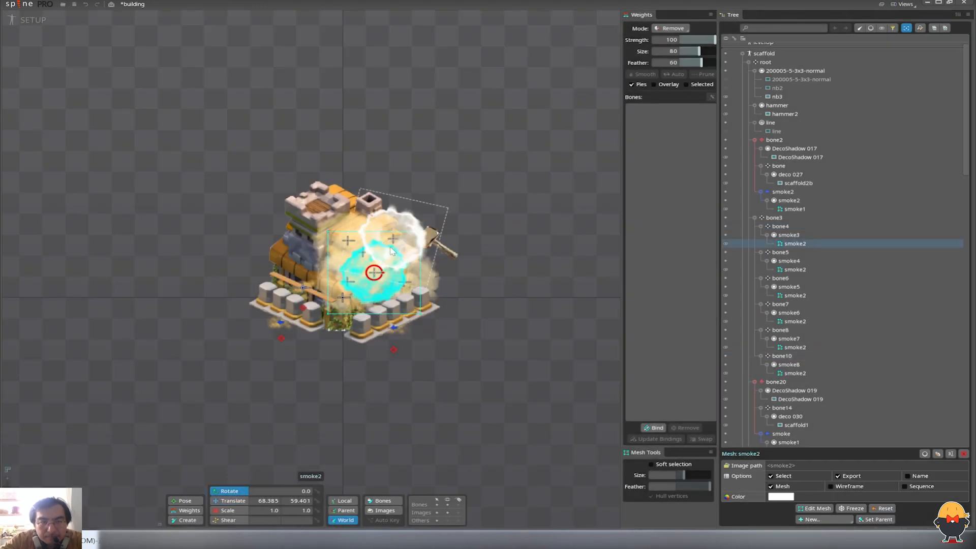
left_click(373, 245)
key("b")
key("c")
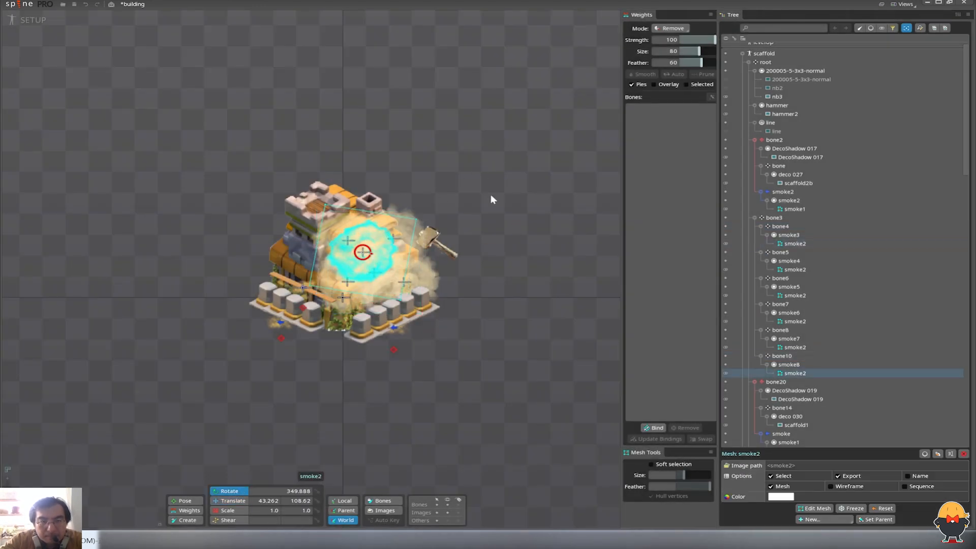
key("b")
mouse_move(499, 170)
left_mouse_down()
mouse_move(532, 136)
mouse_move(501, 167)
left_mouse_up()
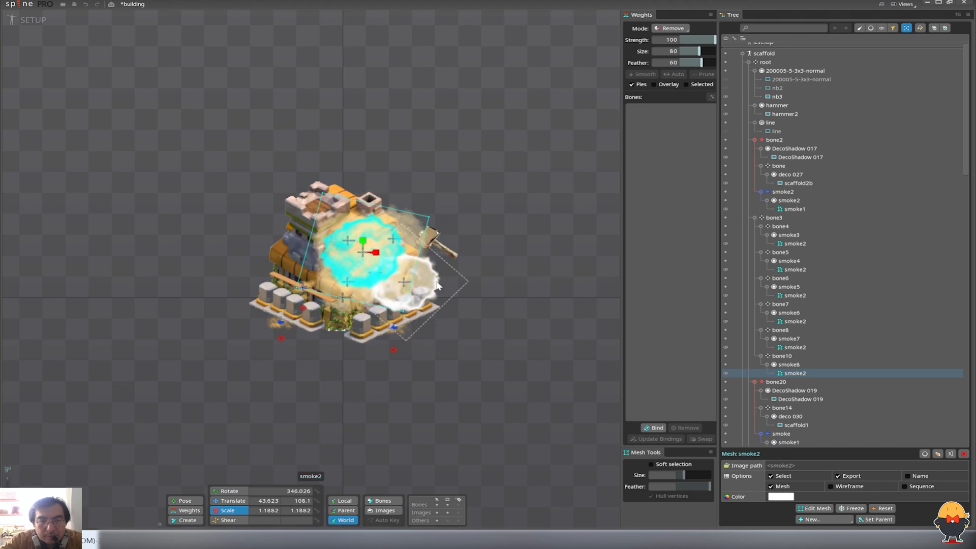
- Enlarge the smoke2 meshes under bone5, bone6 and bone8, scaling bone5's to about 1.27 and bone8's to about 1.38
left_click(430, 281)
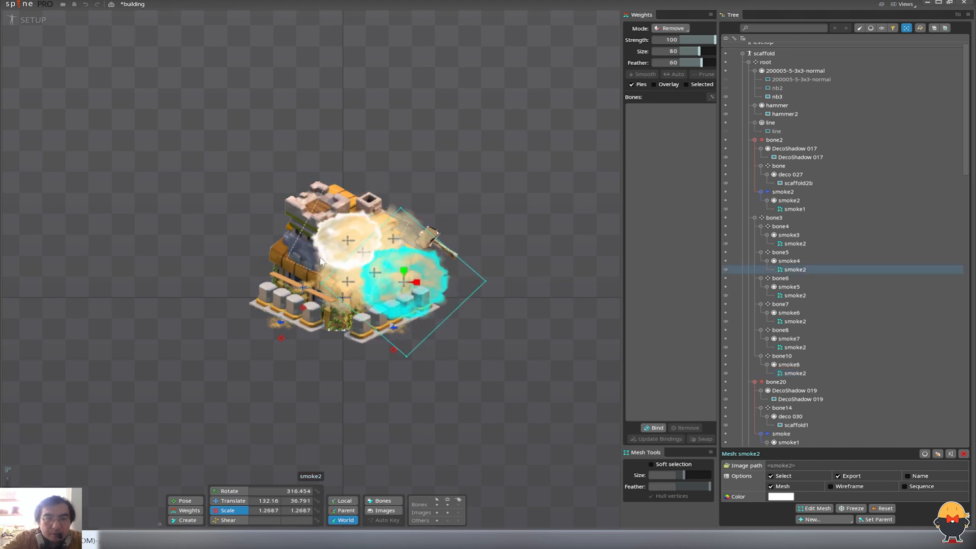
left_click(325, 275)
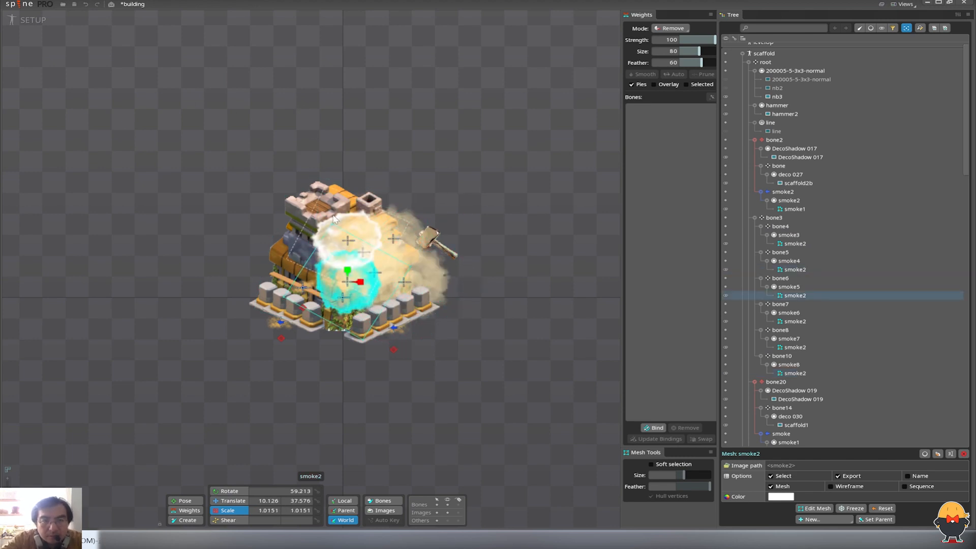
left_click(332, 218)
left_click_drag(313, 134, 305, 100)
- Play the smoke animation in animate mode with nothing selected to review the enlarged puffs, and return to setup mode
left_click(55, 23)
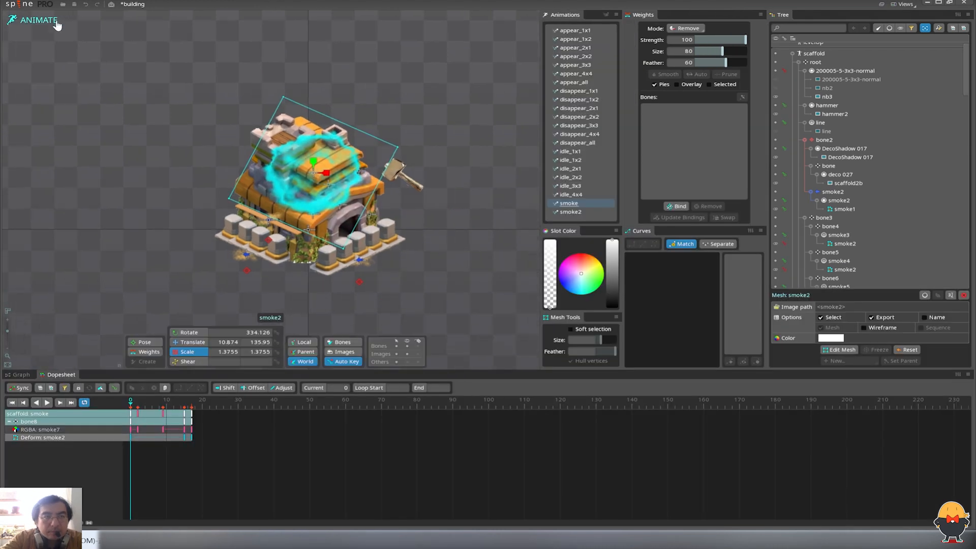
left_click(477, 111)
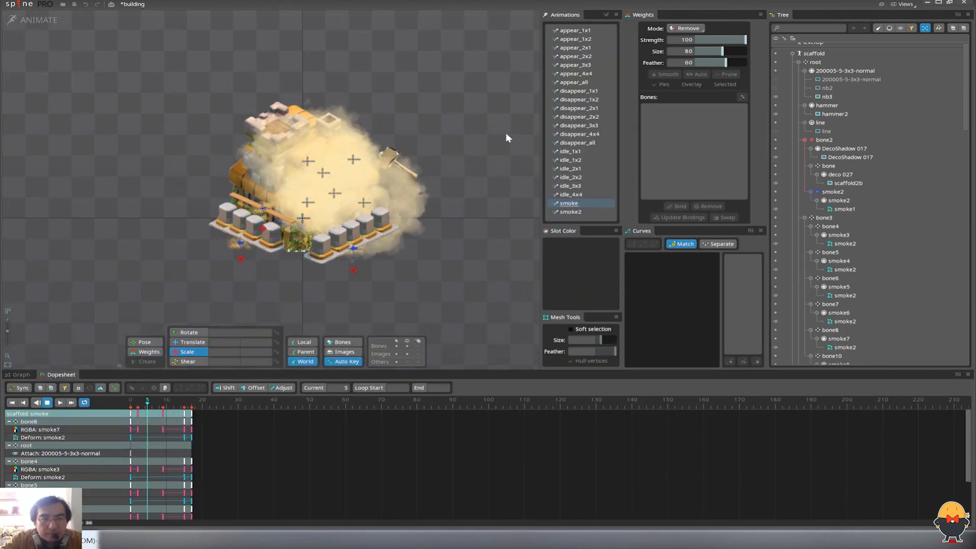
left_click(36, 21)
- Move bone6 outward to about (-33, 29), undoing a further upward shift, and preview the smoke animation
left_click(327, 286)
left_click_drag(327, 287, 326, 264)
key("ctrl+z")
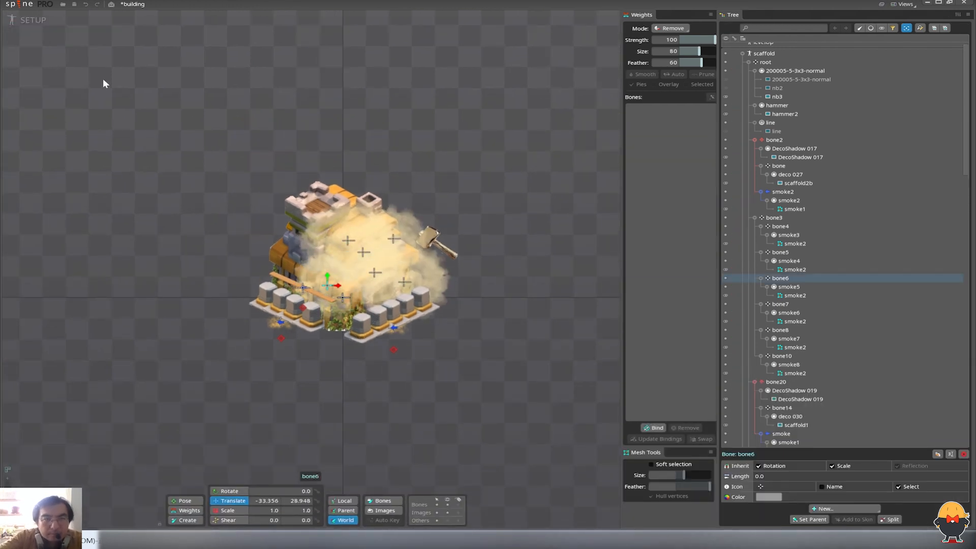
left_click(29, 24)
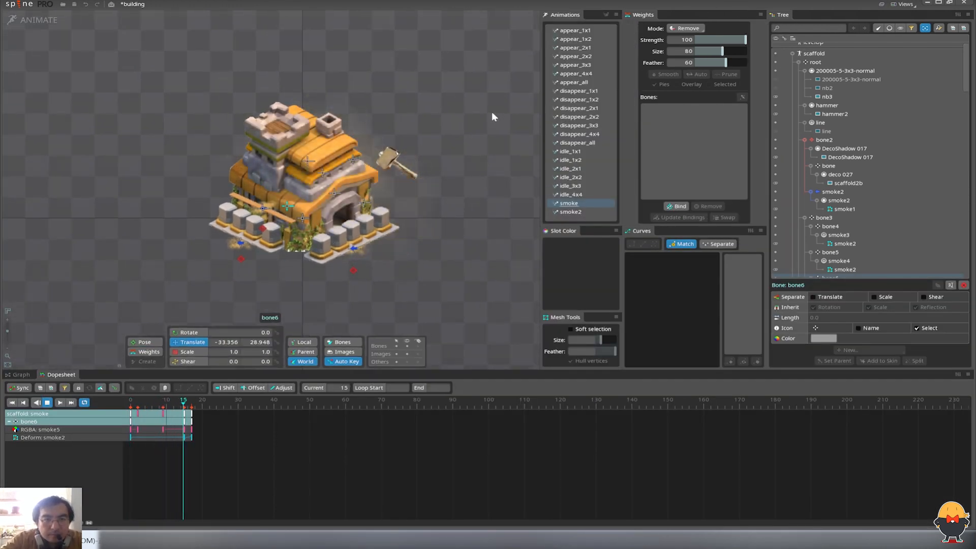
key("d")
left_click(42, 21)
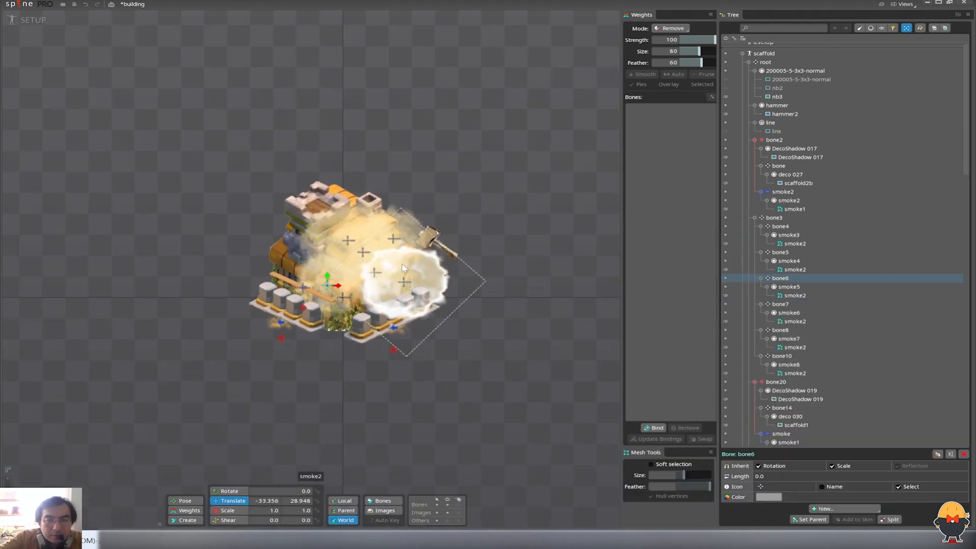
- Move bone5 inward to about (108, 38), check it in animate mode and save the project
left_click(364, 235)
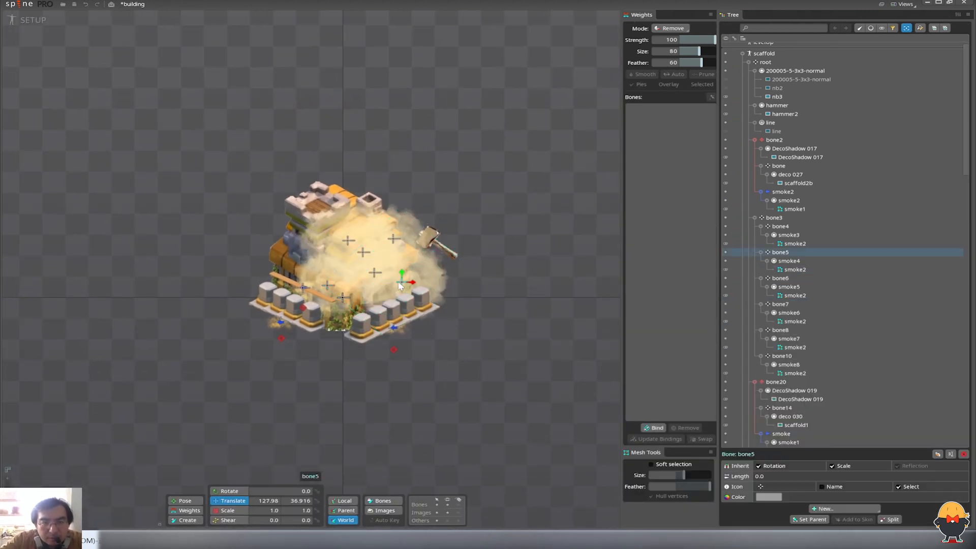
left_click(31, 21)
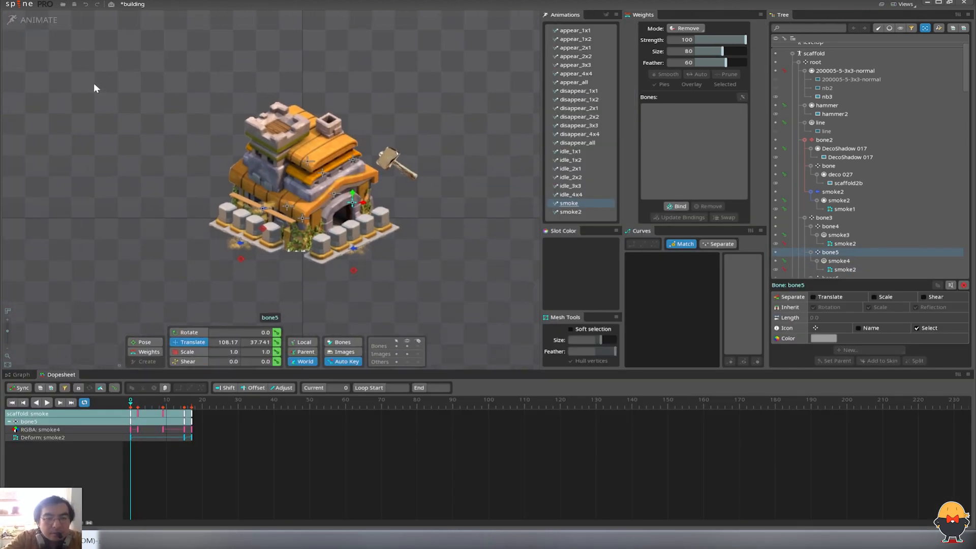
left_click(48, 27)
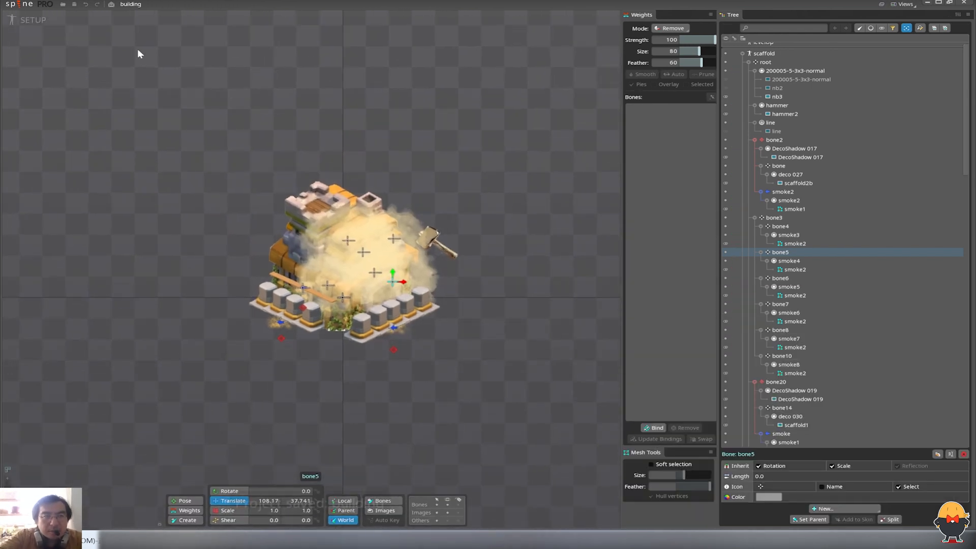
key("ctrl+s")
- Delete the attachment key of the 200005-5-3x3-normal slot under root from the smoke animation
left_click(30, 22)
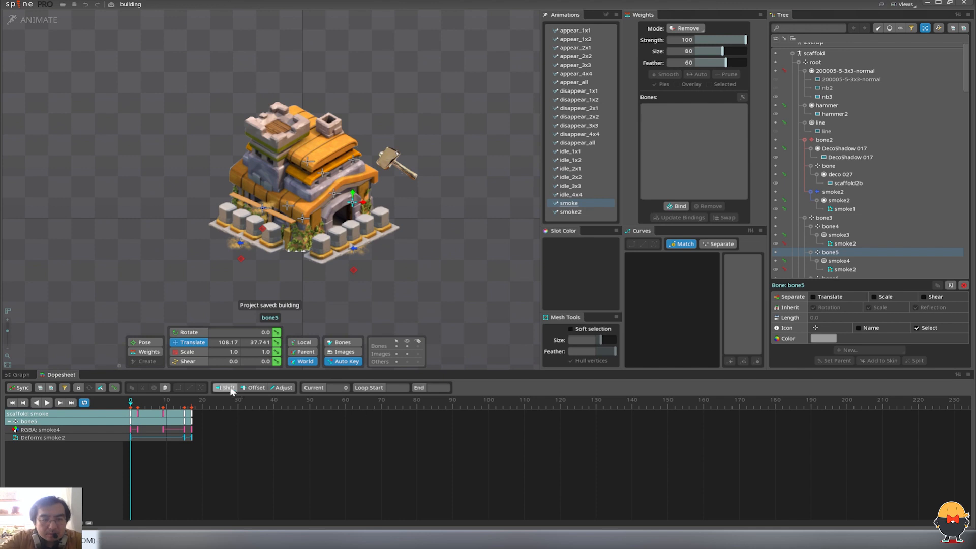
key("space")
left_click_drag(237, 448, 101, 409)
left_click(258, 468)
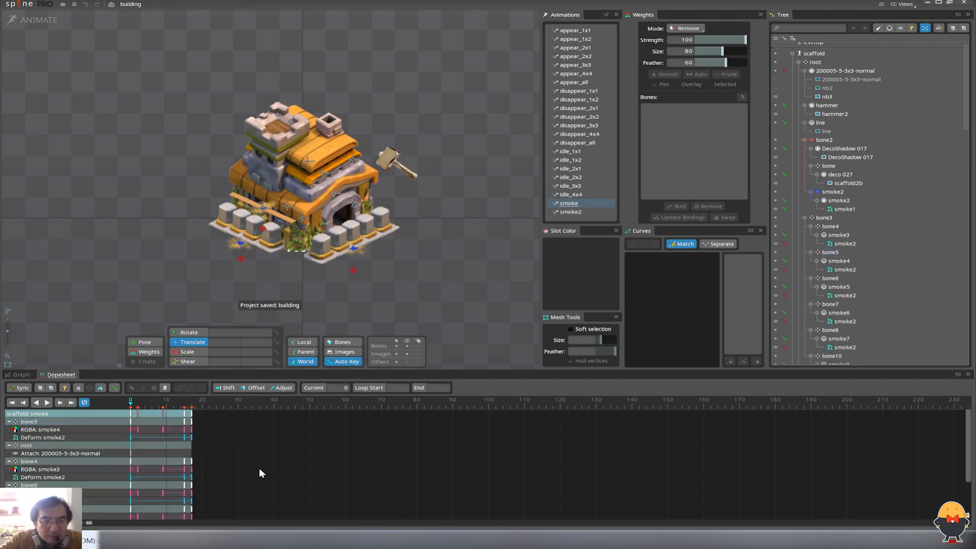
left_click(144, 451)
key("Delete")
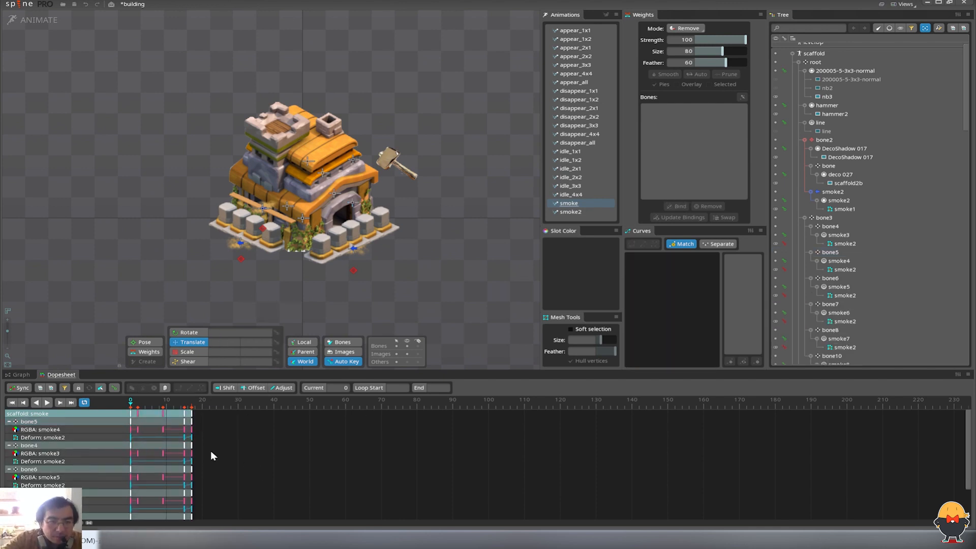
- Copy all keys of the smoke animation and paste them into the smoke2 animation in place of its existing keys
left_click_drag(234, 465, 91, 378)
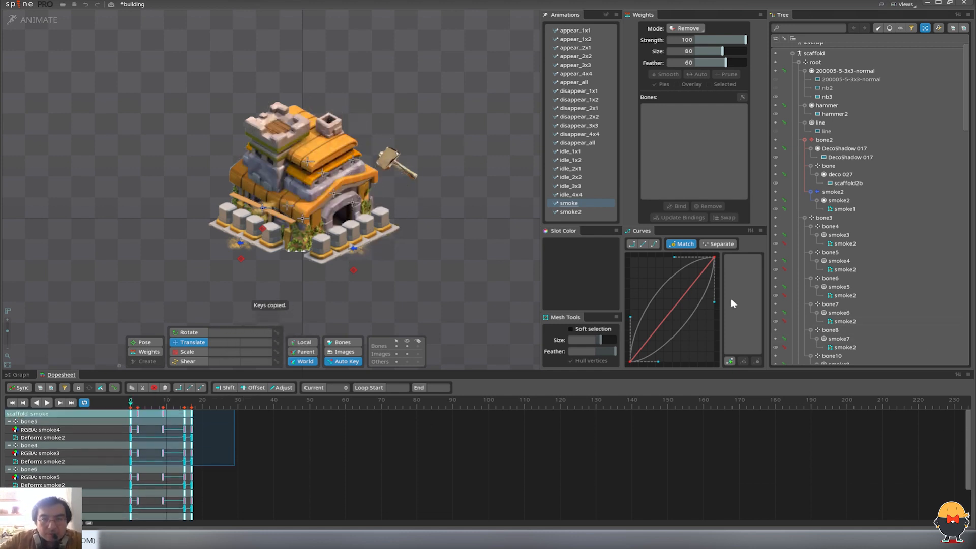
left_click(572, 212)
left_click_drag(381, 456, 12, 378)
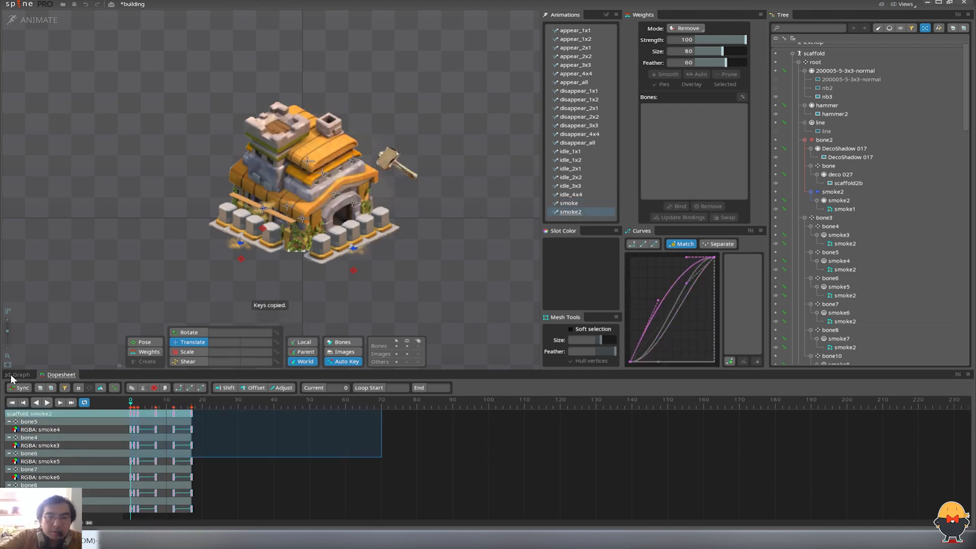
key("Delete")
key("ctrl+v")
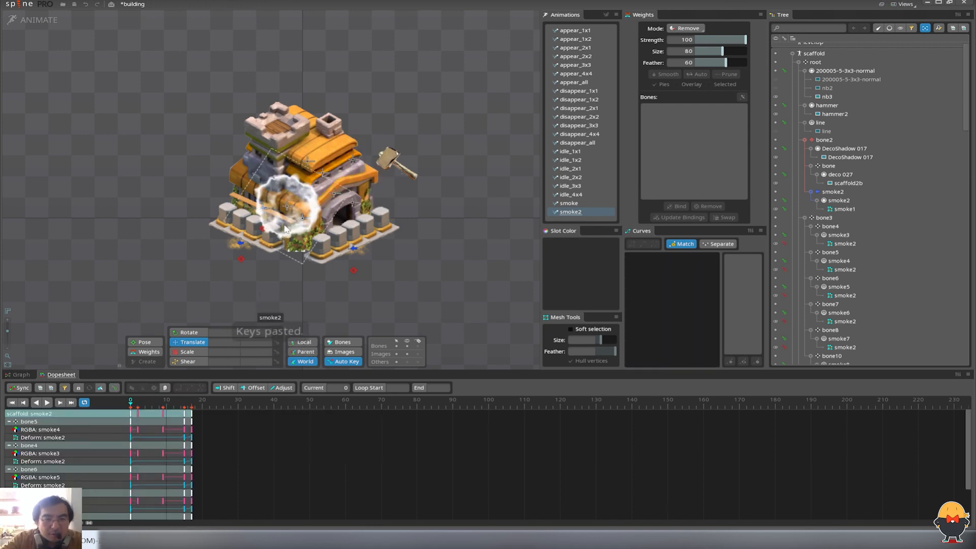
- Play the smoke2 and smoke animations to compare them, leave smoke2 active and save the project
key("d")
left_click(572, 204)
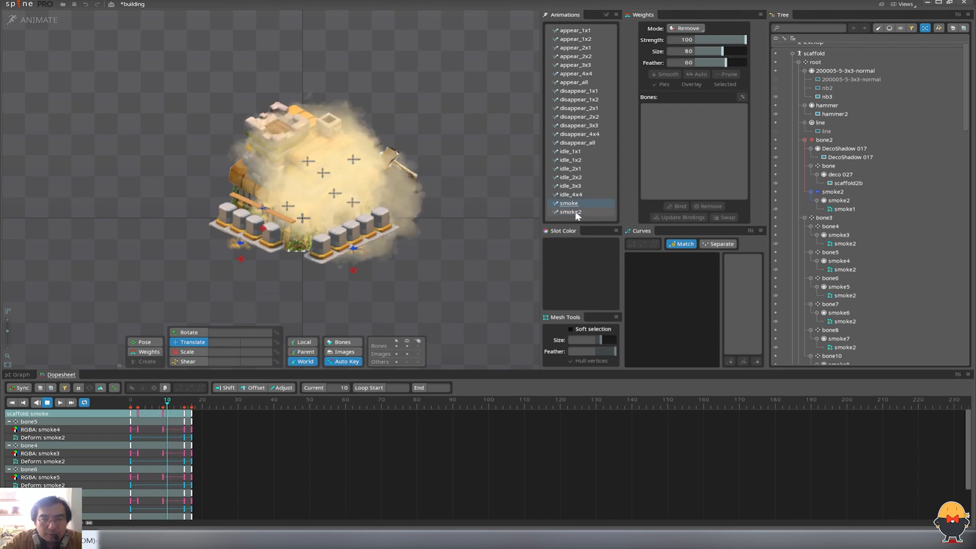
double_click(568, 213)
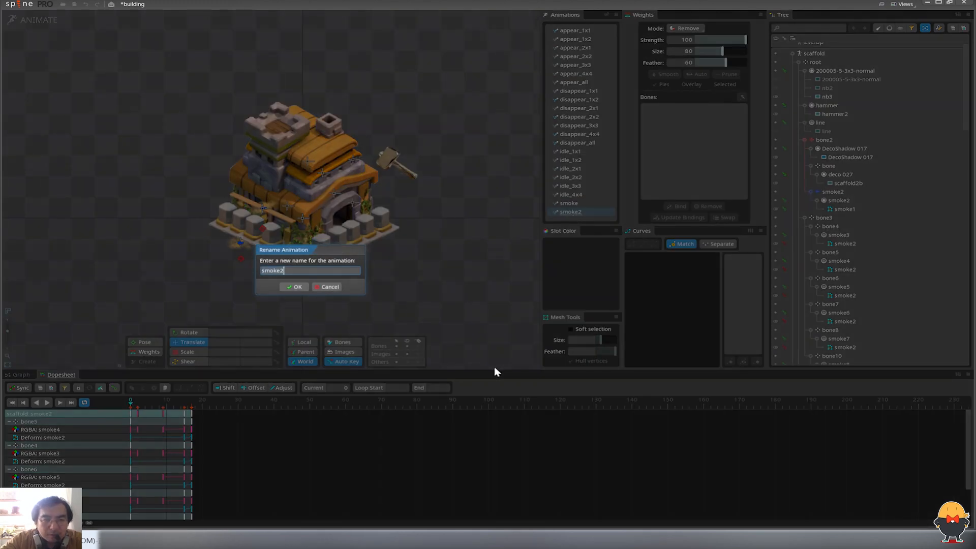
left_click(330, 288)
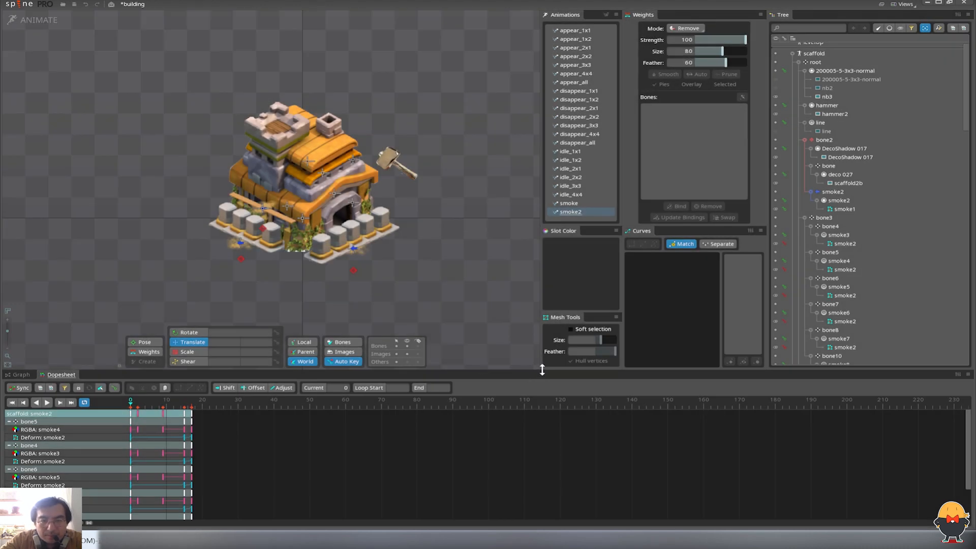
left_click_drag(542, 371, 545, 278)
key("ctrl+s")
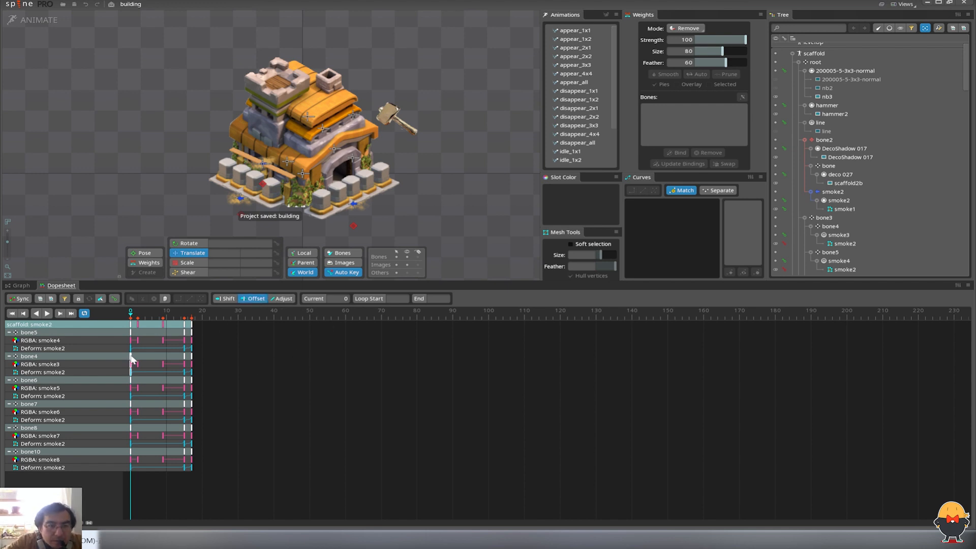
- Try staggering the smoke2 keys of bone4, bone6, bone7, bone8 and bone10 with offsets up to 15 frames, play the result and undo the offsets
left_click_drag(132, 359, 183, 461)
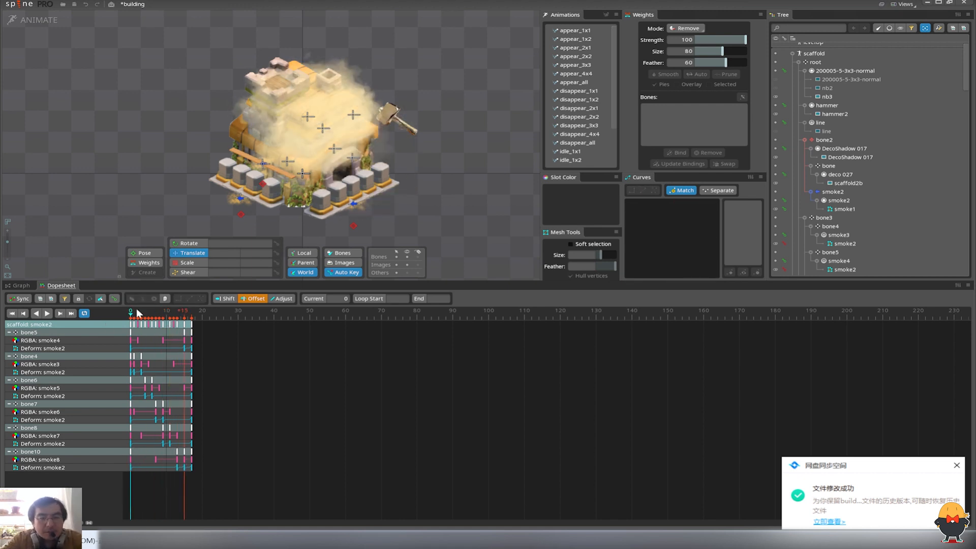
key("d")
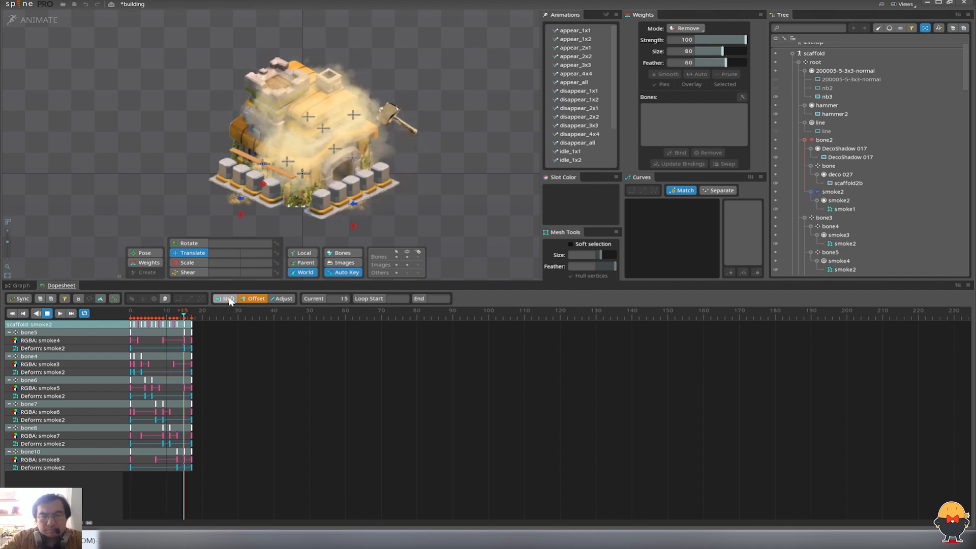
key("d")
key("ctrl+z")
key("ctrl+z")
key("ctrl+z")
key("ctrl+z")
key("ctrl+z")
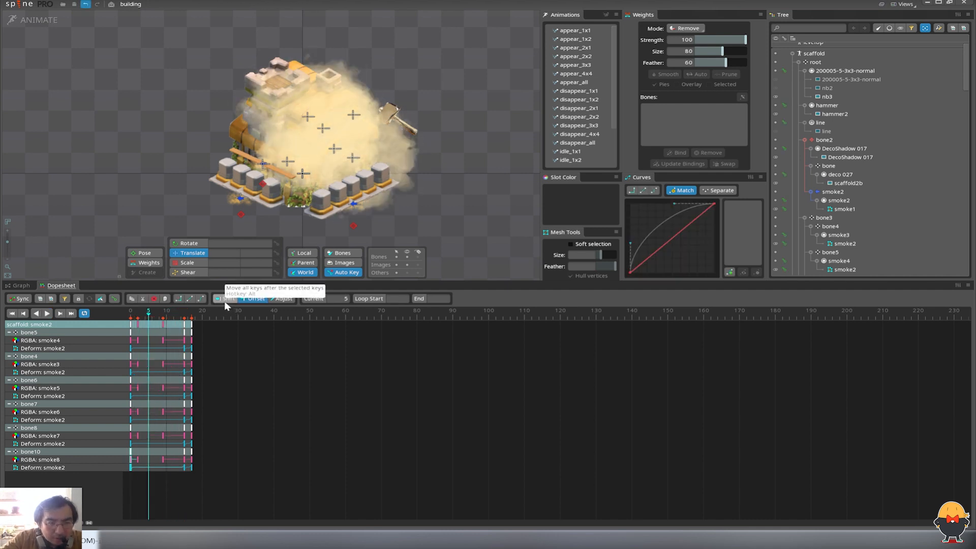
- Shorten the smoke2 animation by moving the final keys of all smoke bones to frame 14 and the preceding ones to frame 13
left_click(216, 331)
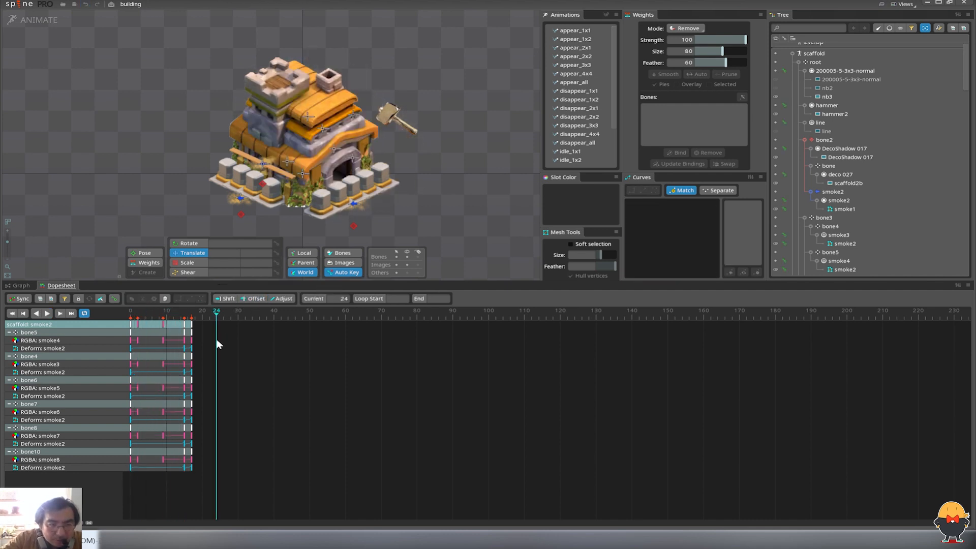
left_click_drag(190, 326, 185, 325)
left_click_drag(209, 360, 158, 313)
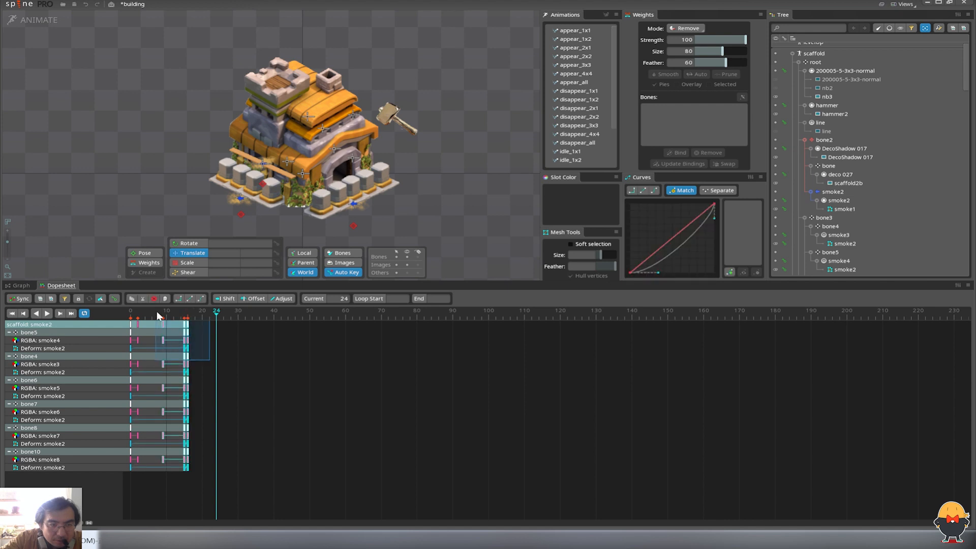
left_click_drag(209, 377, 180, 334)
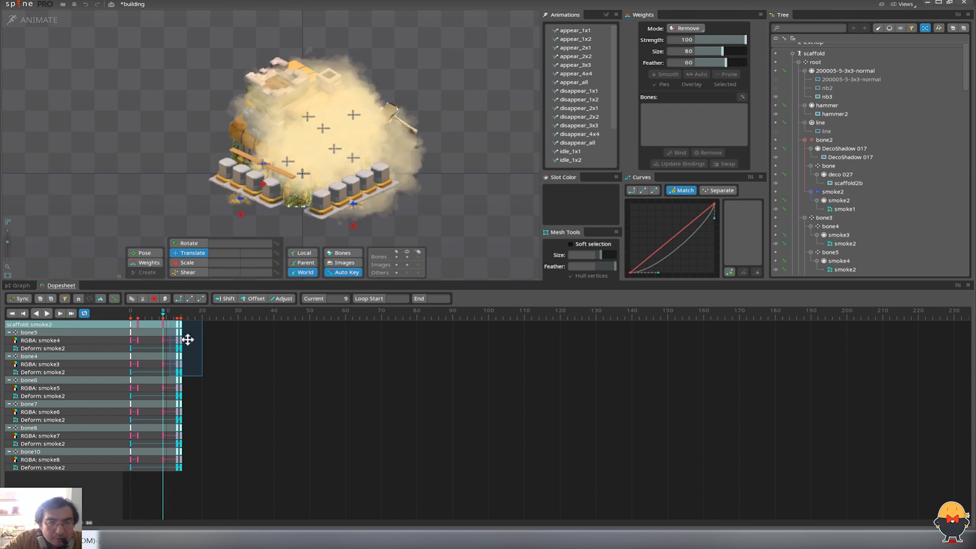
left_click(188, 339)
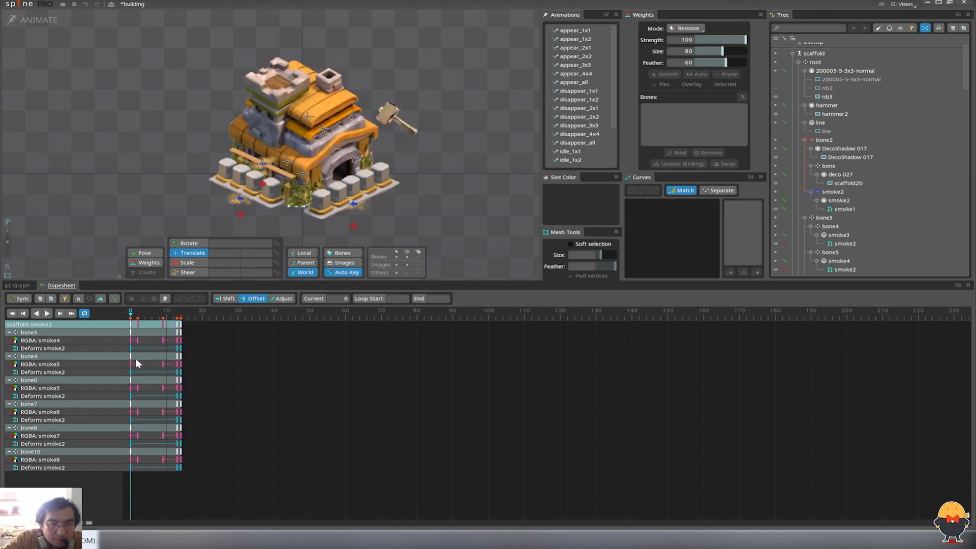
- Offset the looping smoke2 keys of bone4, bone6, bone7, bone8 and bone10 by 2, 3, 5, 7 and 8 frames respectively
left_click_drag(131, 357, 138, 357)
left_click_drag(131, 380, 150, 408)
left_click_drag(131, 428, 154, 431)
left_click_drag(131, 452, 160, 454)
left_click(175, 458)
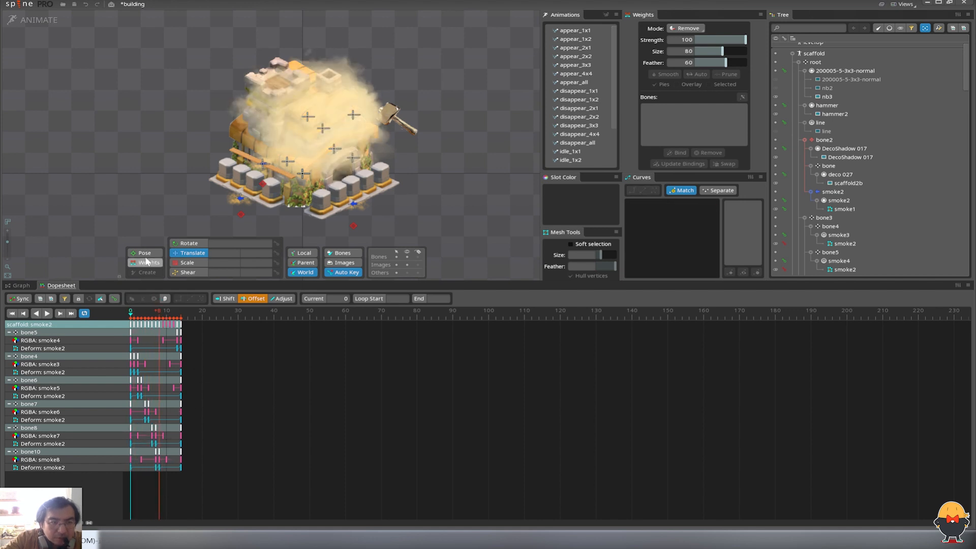
- Inspect the offset smoke2 keys as graph curves, check bone4 in setup mode and return to animate mode with it selected
left_click(21, 286)
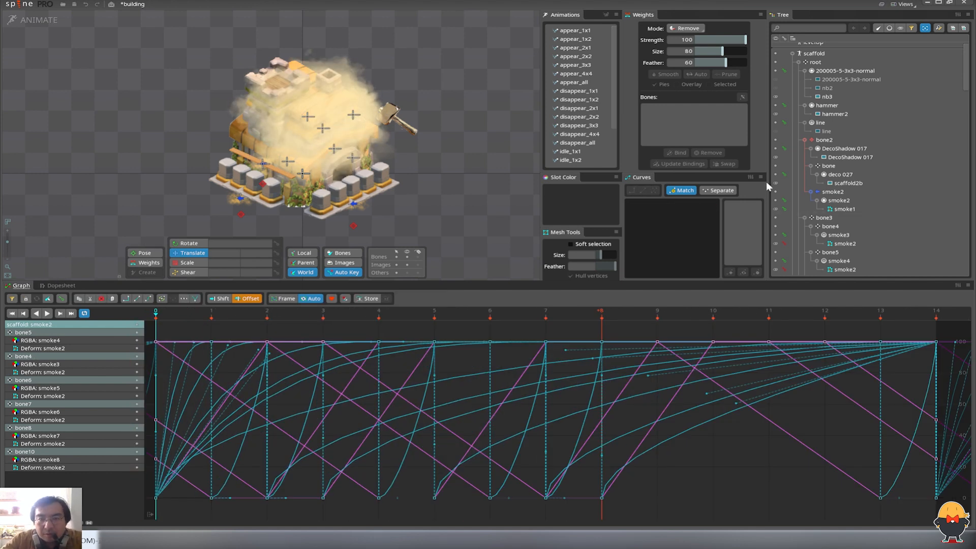
left_click(58, 285)
left_click(51, 20)
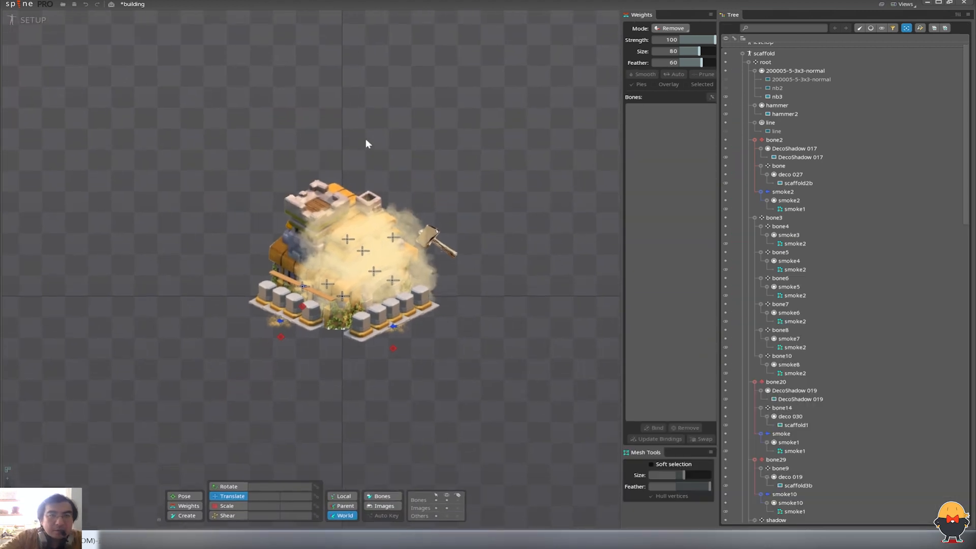
left_click(783, 226)
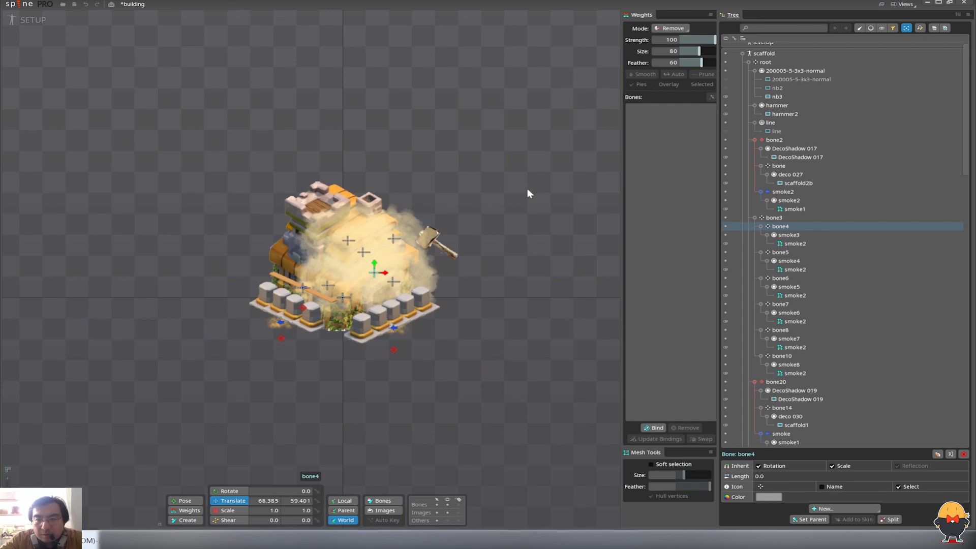
left_click(31, 21)
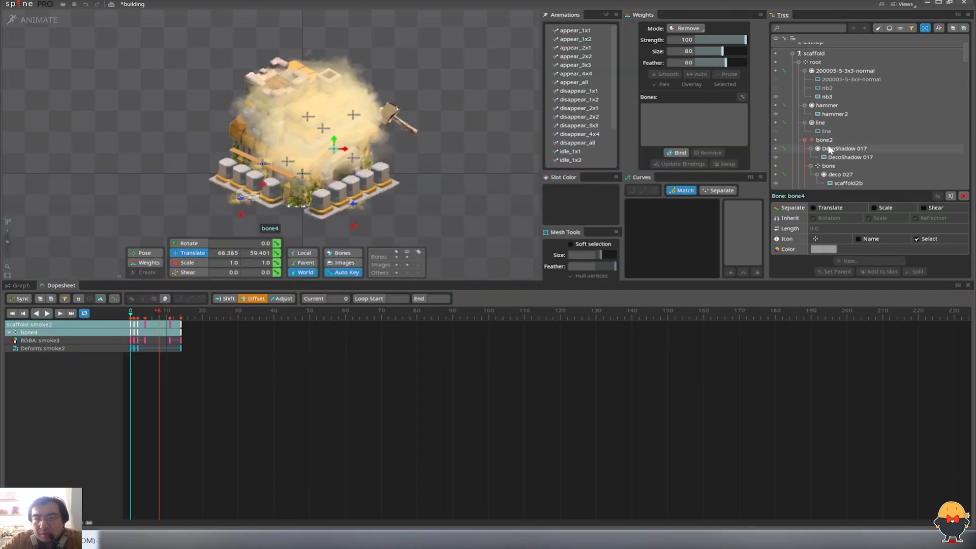
- Duplicate bone5 with its smoke puff in setup mode and place the copy near the top of the cloud at about X 64, Y 165
left_click(308, 117)
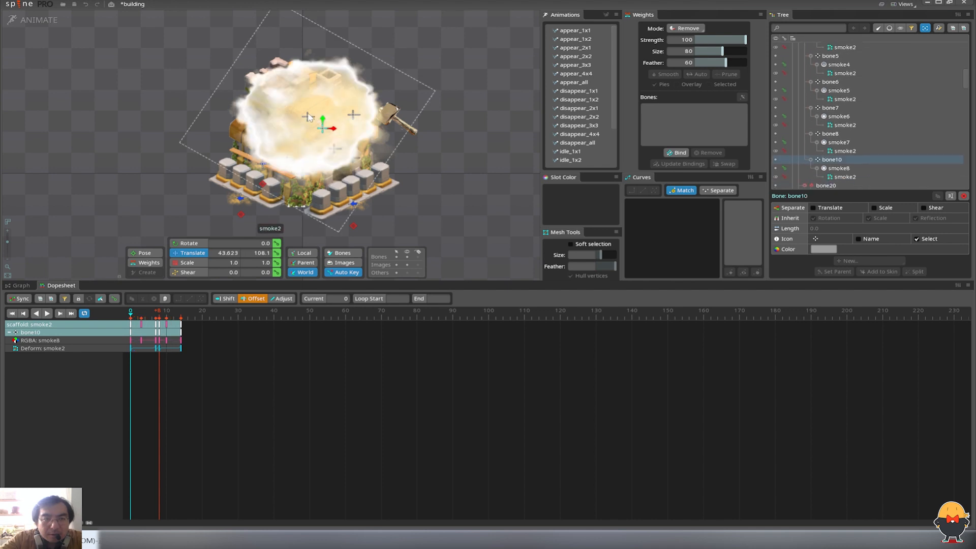
left_click(308, 117)
key("space")
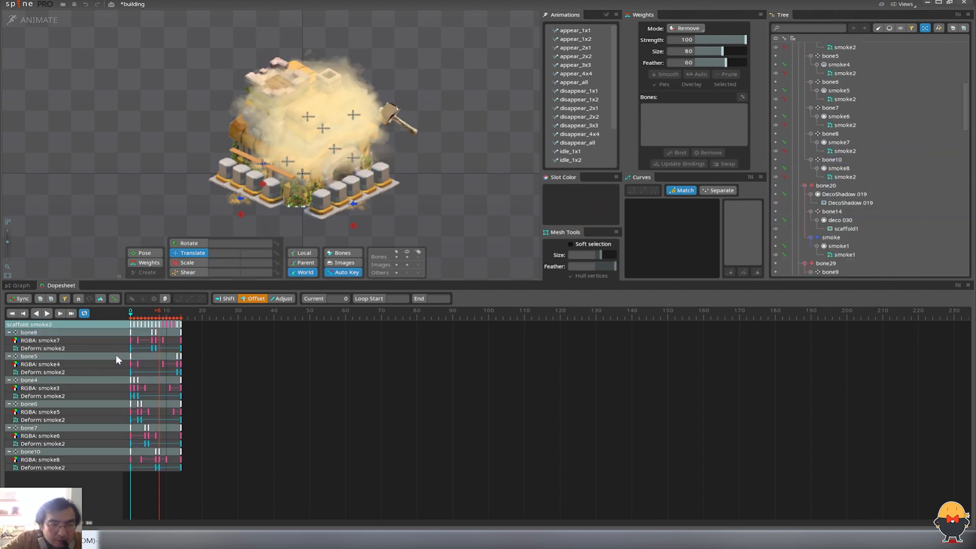
left_click(104, 358)
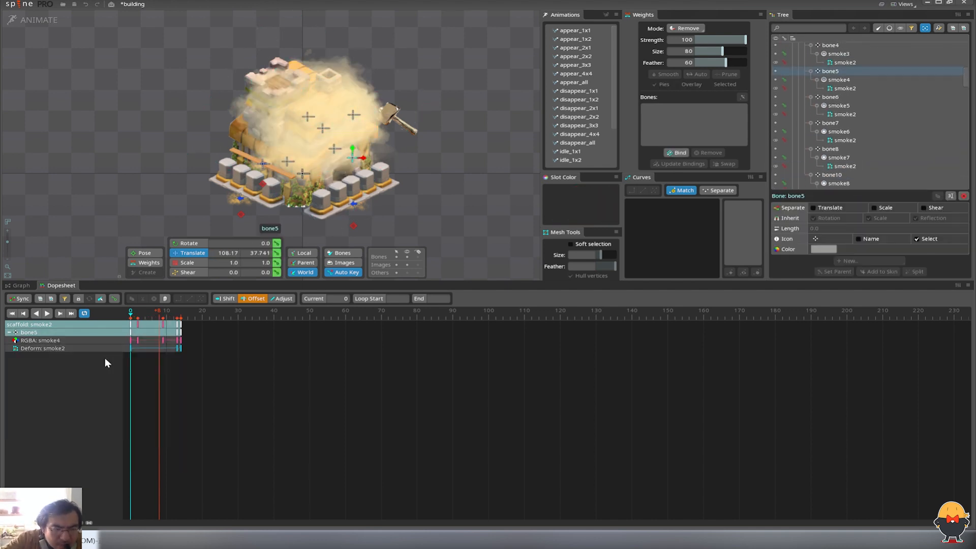
left_click(55, 21)
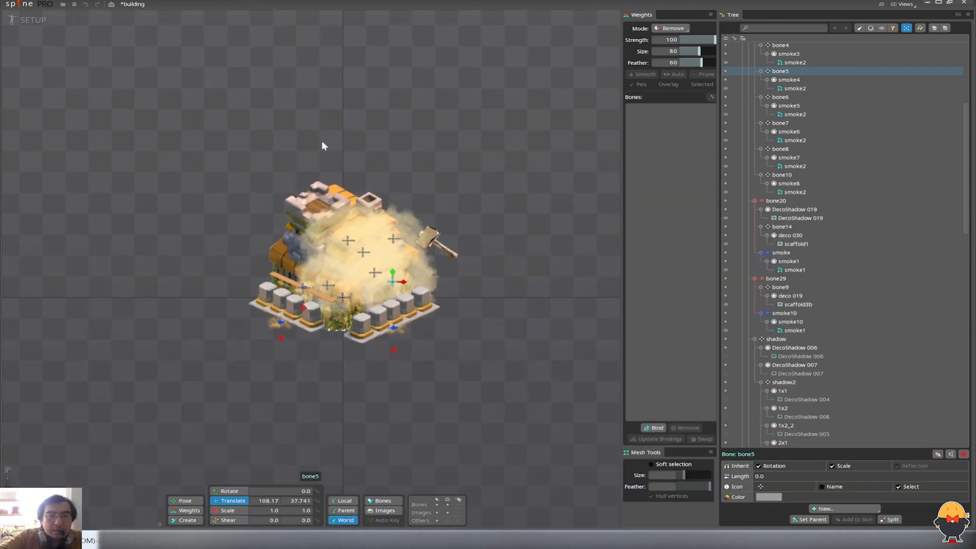
key("ctrl+d")
left_click(300, 286)
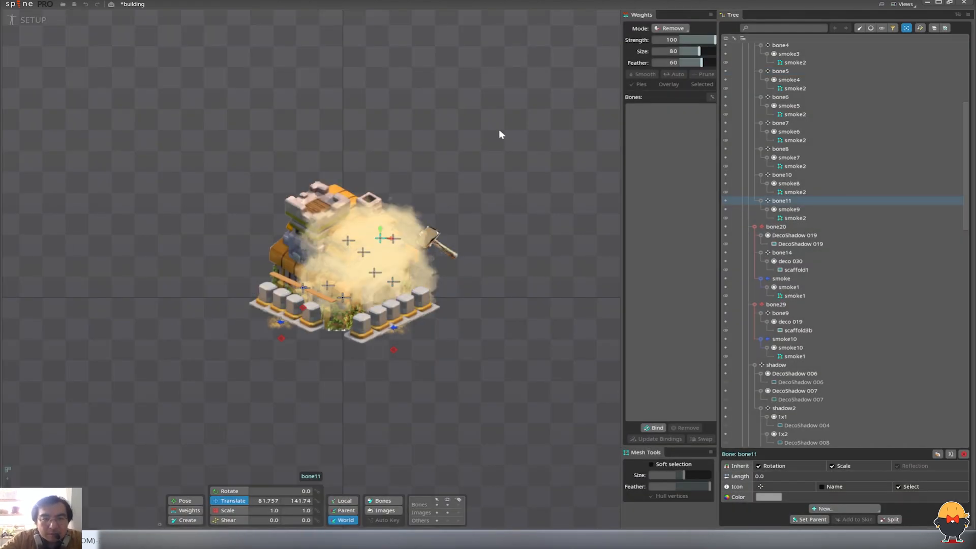
- Make two more copies of the smoke bone and place them low in the cloud at about (46, 25) and (144, 39)
key("ctrl+d")
left_click(312, 288)
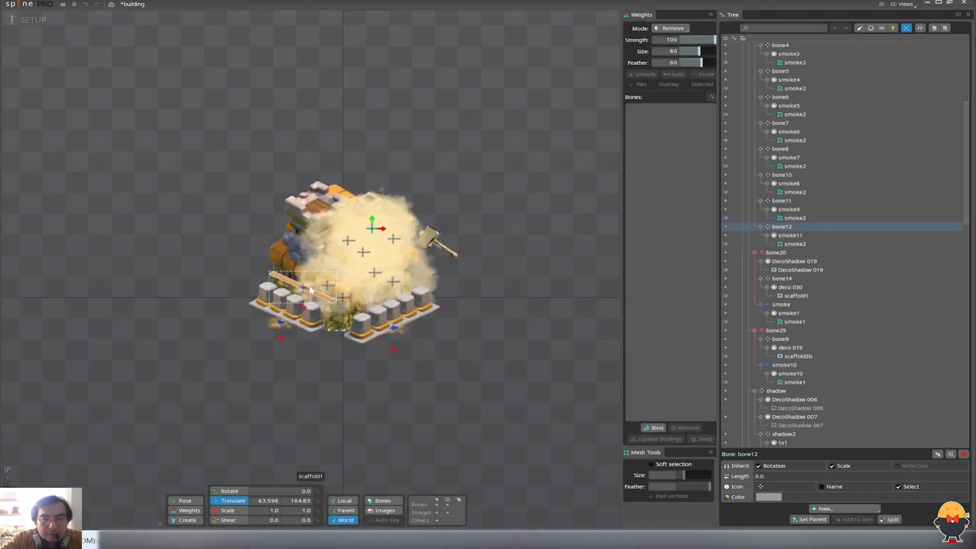
left_click_drag(527, 153, 518, 219)
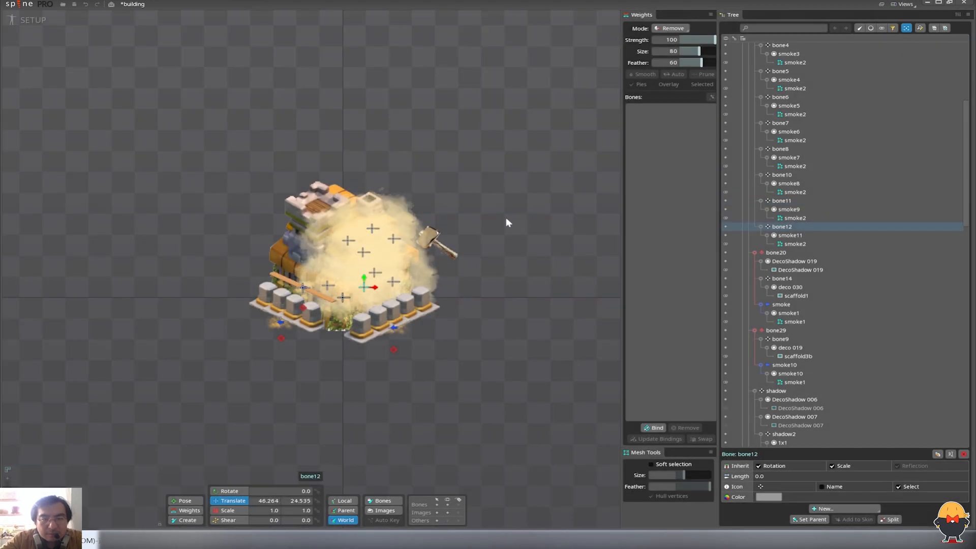
key("ctrl+d")
left_click(298, 288)
left_click_drag(514, 175, 548, 150)
- Return to animate mode and play the smoke2 animation with the added puffs, then rewind to frame 0
left_click(37, 23)
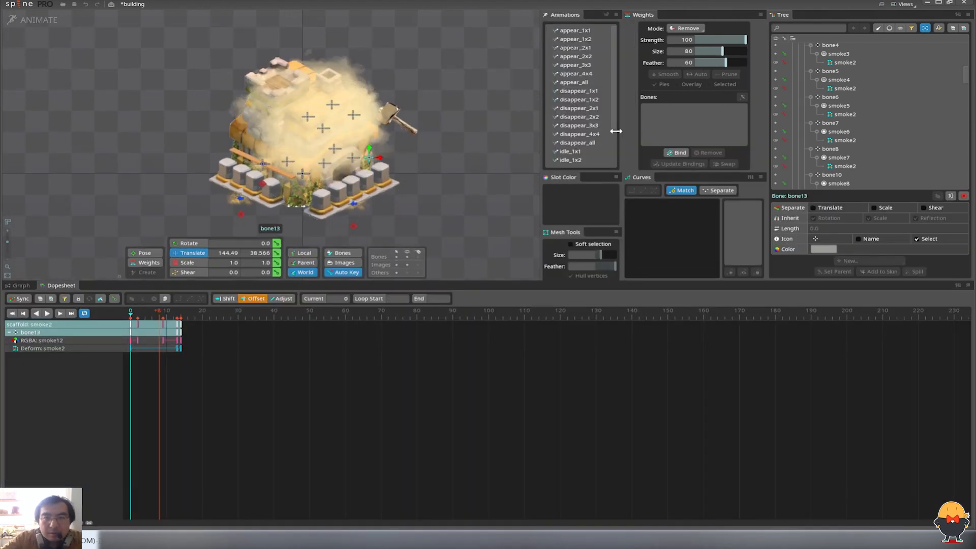
scroll(615, 127, "down", 3)
left_click(570, 162)
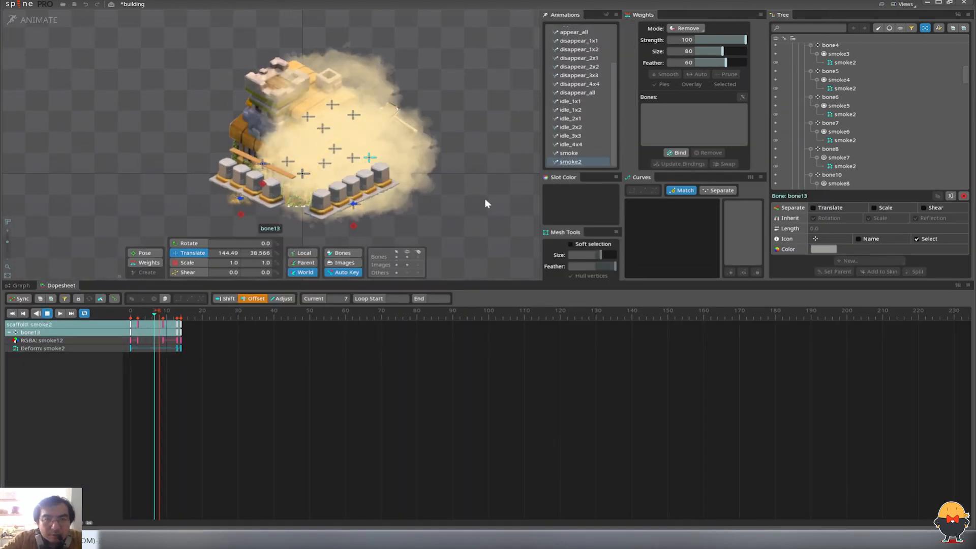
key("d")
key("Home")
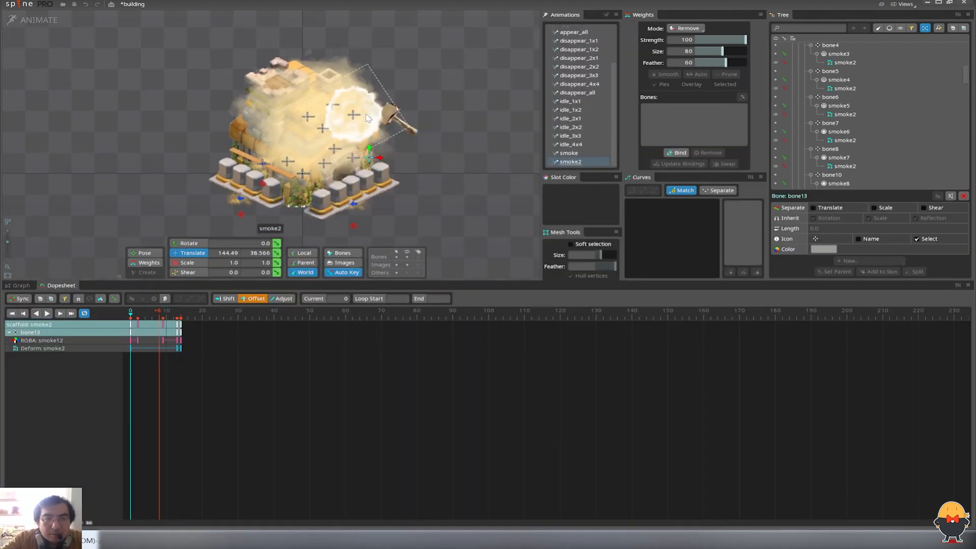
- Offset the looping smoke2 keys of bone5, bone13 and bone12 by 10, 12 and 13 frames respectively
left_click(331, 104)
left_click(248, 390)
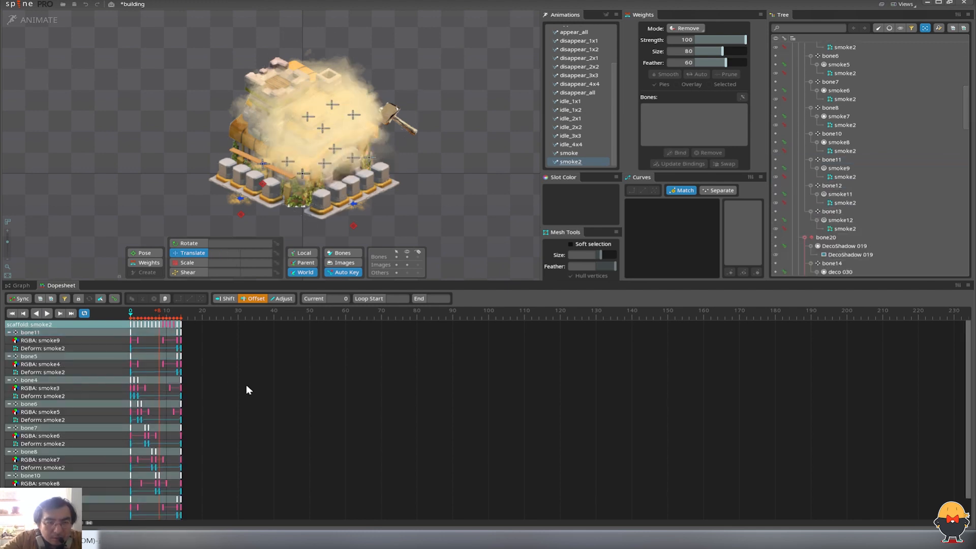
left_click_drag(131, 359, 167, 364)
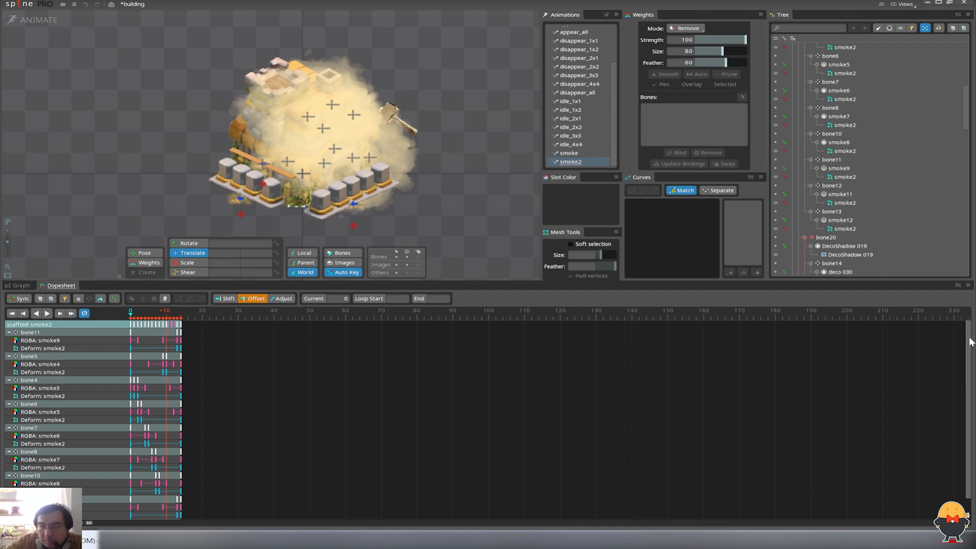
scroll(952, 445, "down", 1)
left_click_drag(131, 502, 176, 504)
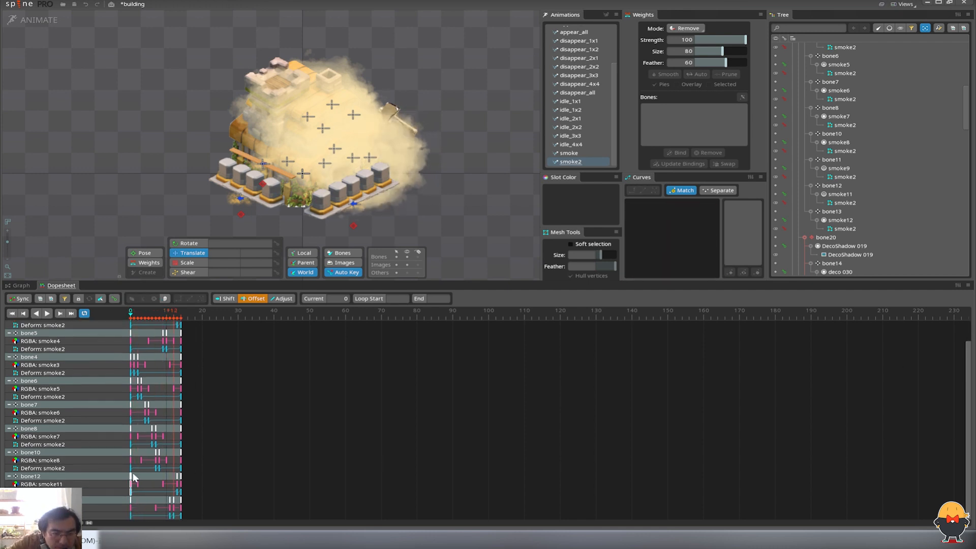
left_click_drag(133, 478, 178, 482)
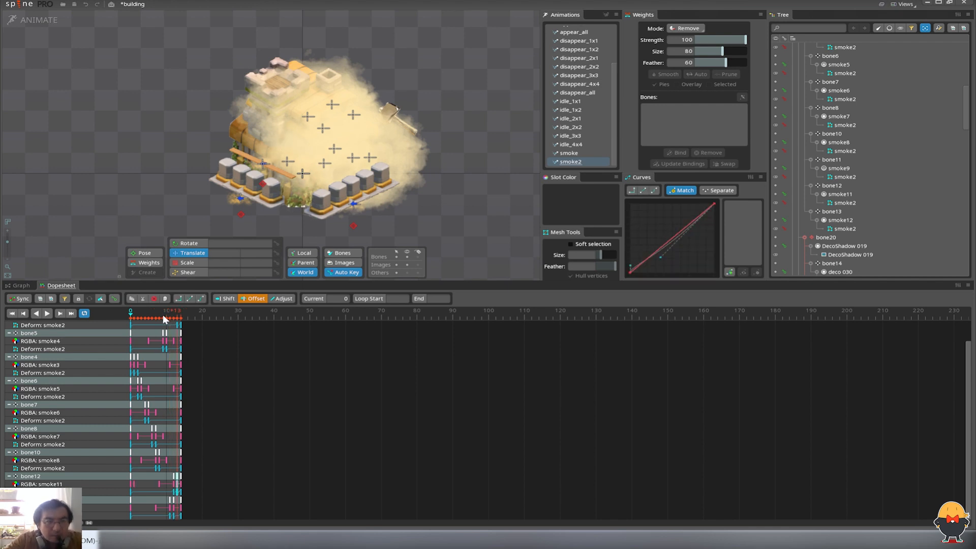
- Play the restaggered smoke2 loop and view it briefly with the bones hidden before showing them again
left_click_drag(163, 316, 100, 333)
key("d")
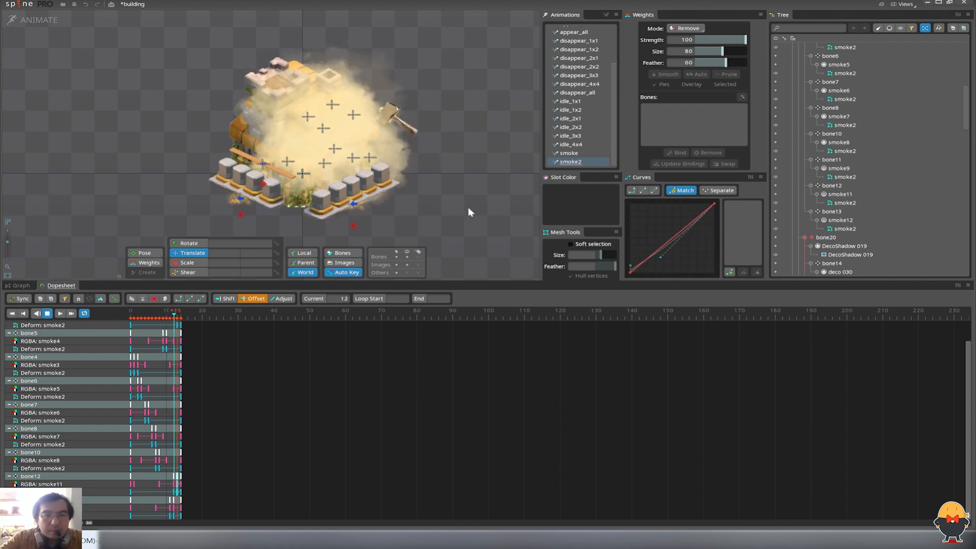
left_click(406, 257)
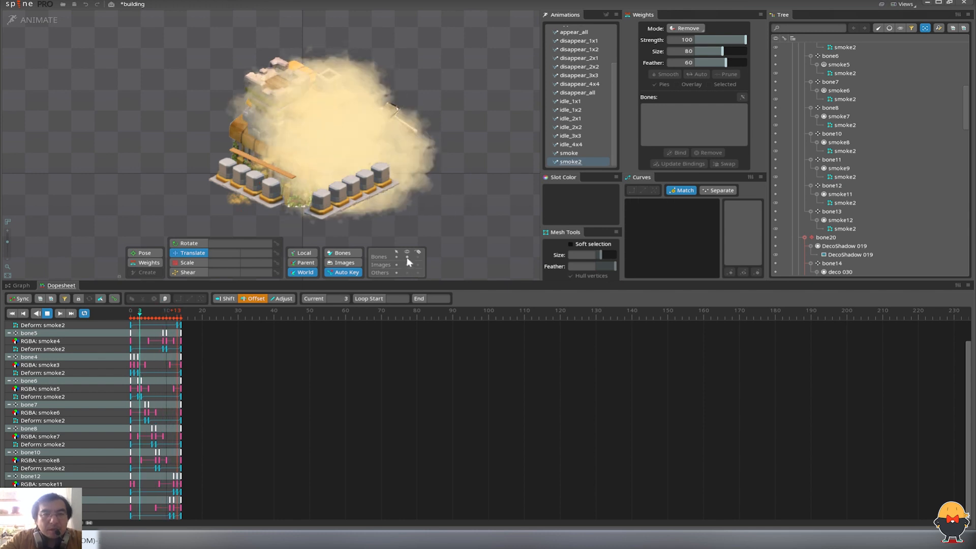
left_click(408, 257)
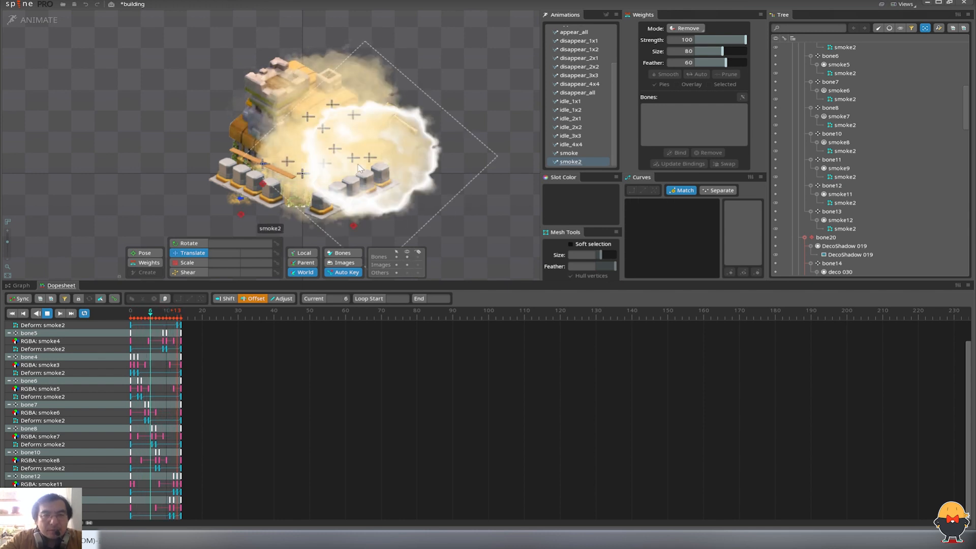
- Spread the puffs in setup mode by shifting bone4, bone10 and bone7 outward, bone5 to about (94, 22) and bone12 to (45, 40), and replay smoke2
left_click(38, 21)
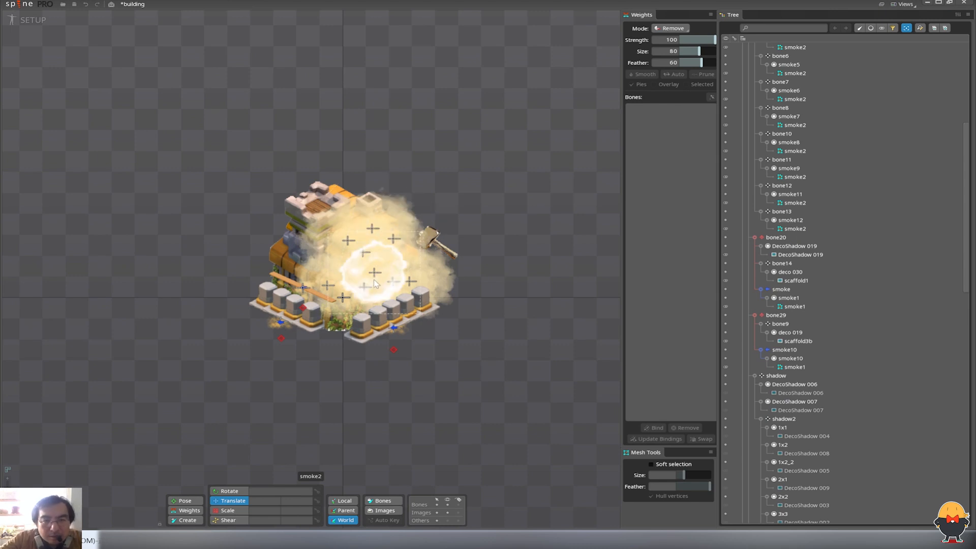
left_click(338, 261)
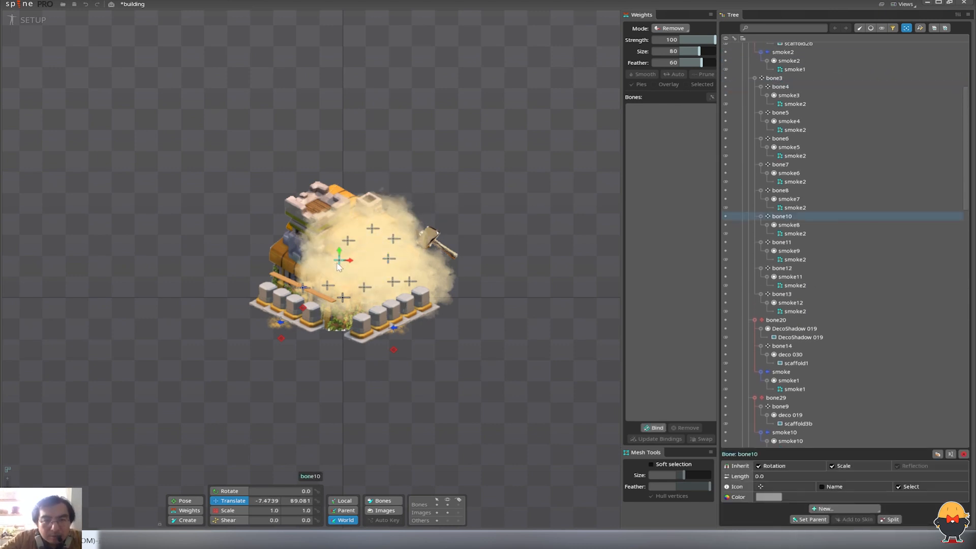
left_click_drag(393, 284, 384, 291)
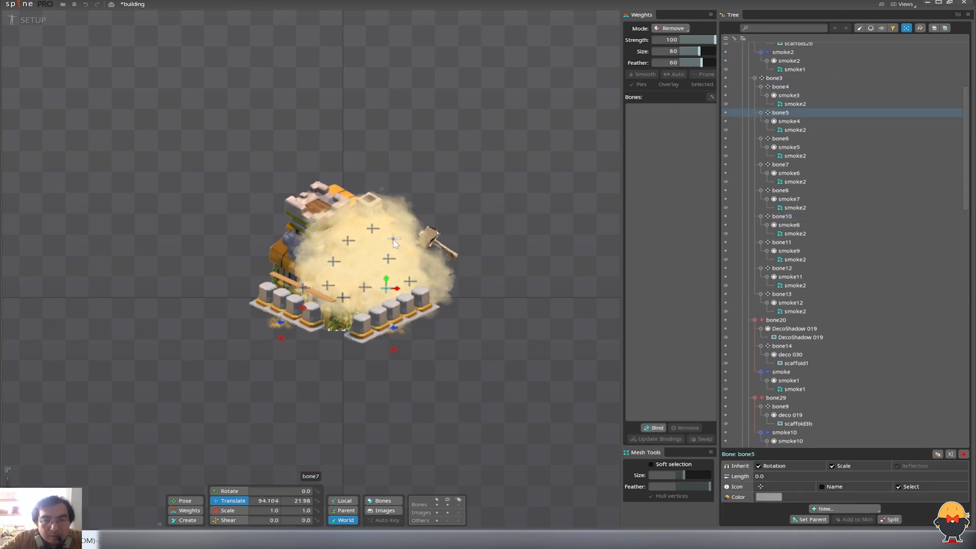
left_click_drag(394, 241, 404, 245)
left_click_drag(364, 287, 364, 281)
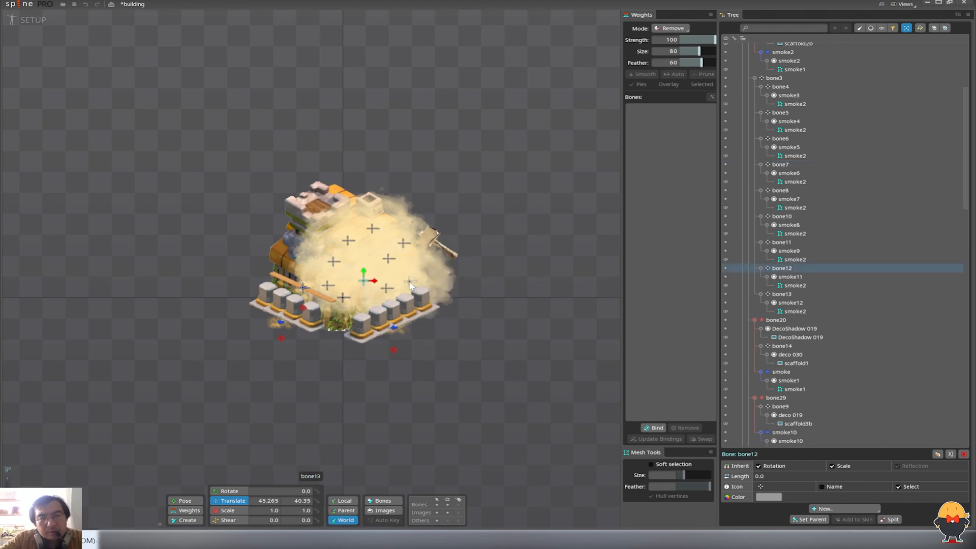
left_click(35, 23)
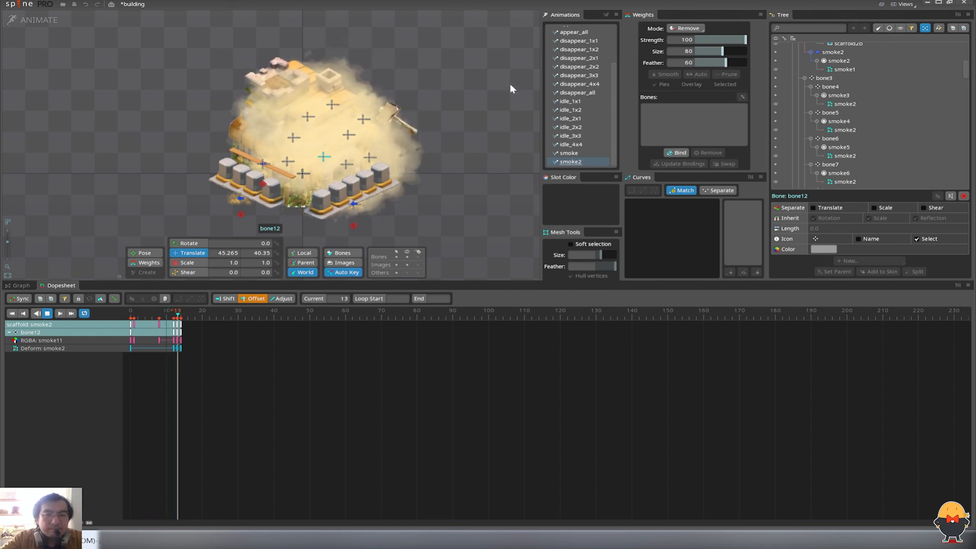
key("space")
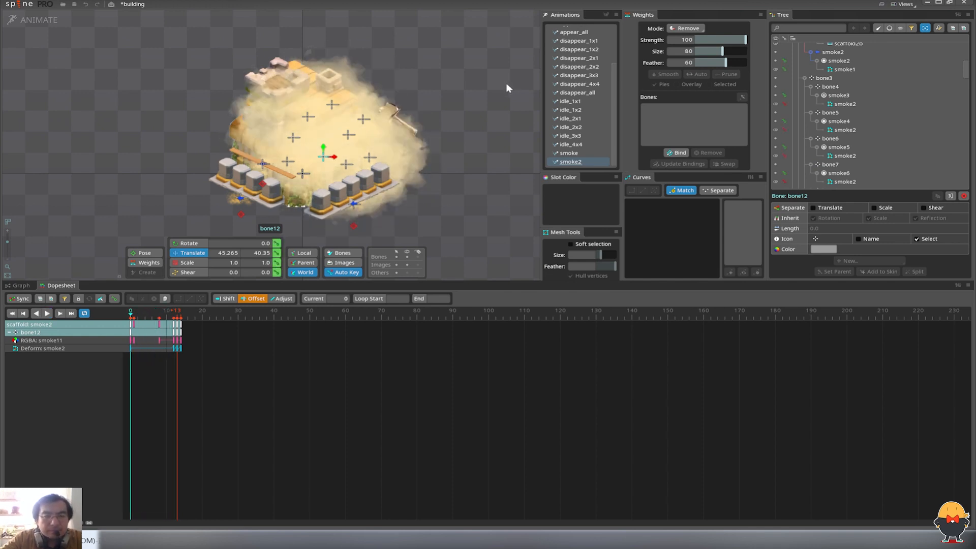
- Play the appear_all animation and examine the keys of the bone carrying scaffold2b and its smoke2 bone
scroll(600, 97, "up", 3)
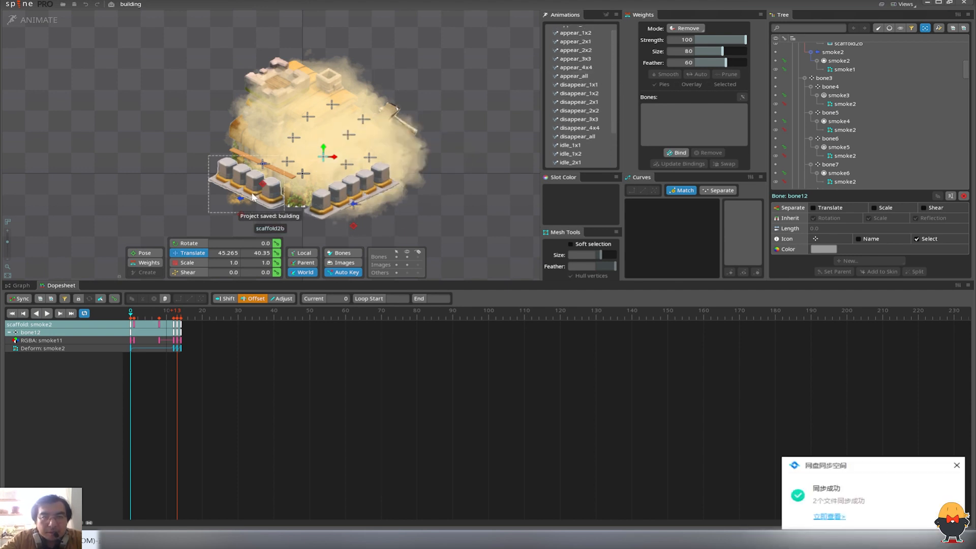
left_click(571, 76)
key("space")
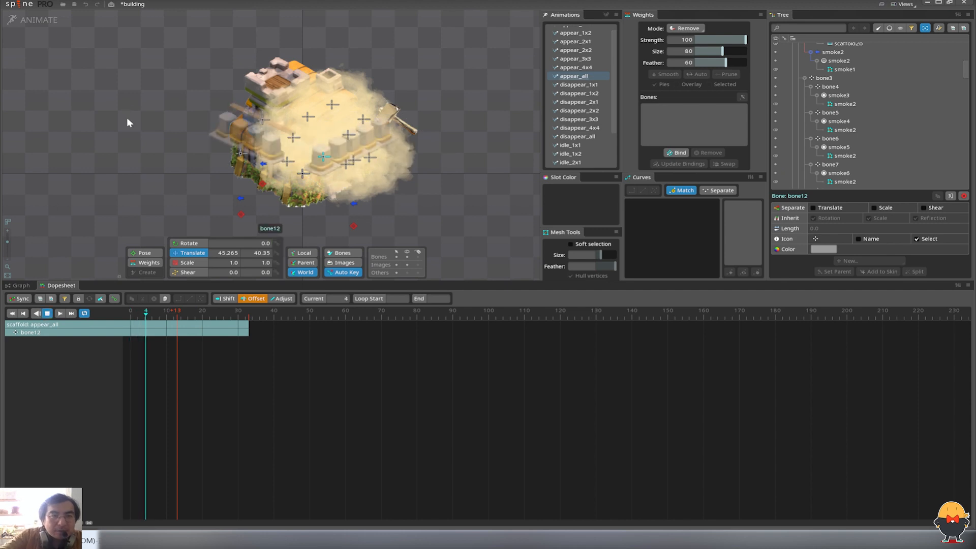
key("k")
left_click(247, 192)
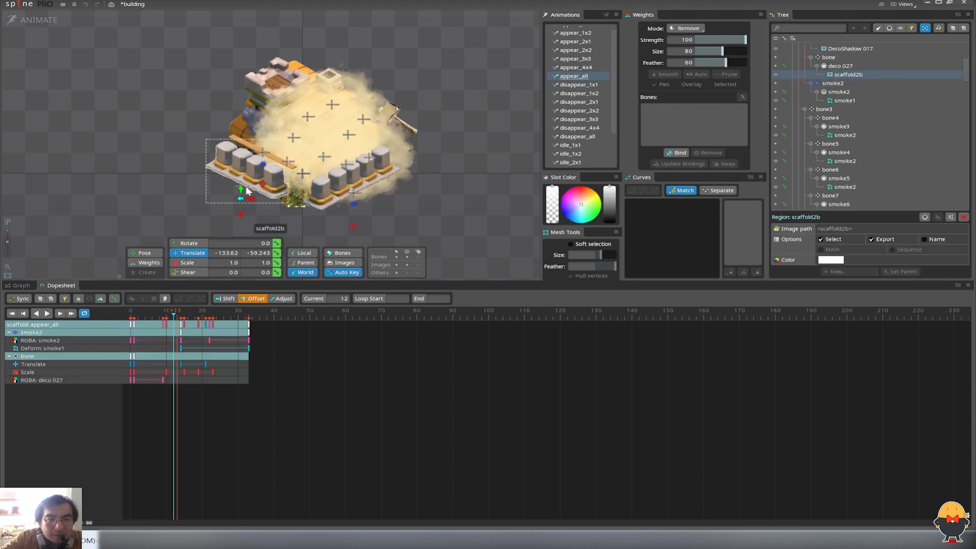
left_click(243, 190)
left_click(239, 186)
key("space")
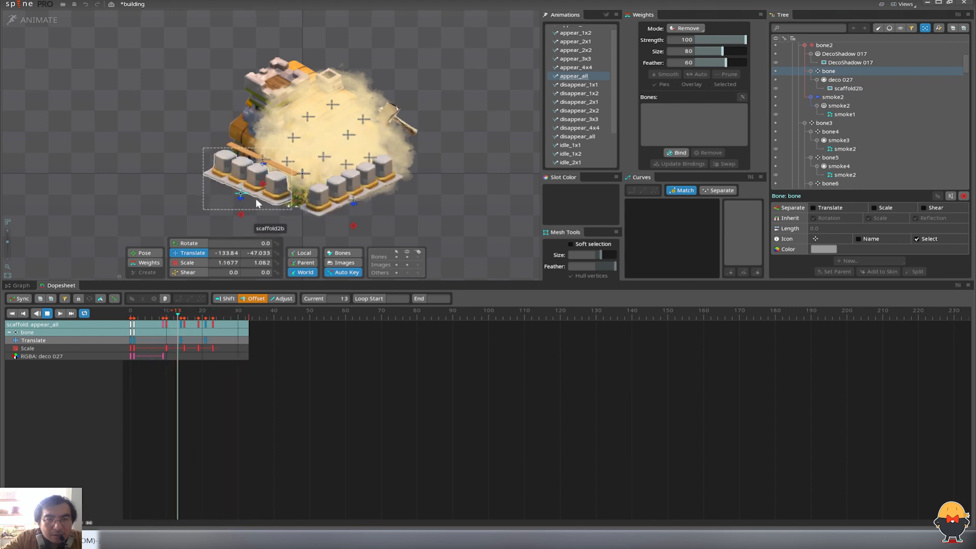
- Replay appear_all in short stretches to check the scaffold2b landing against the smoke, and view the keys of bone2
key("space")
key("space")
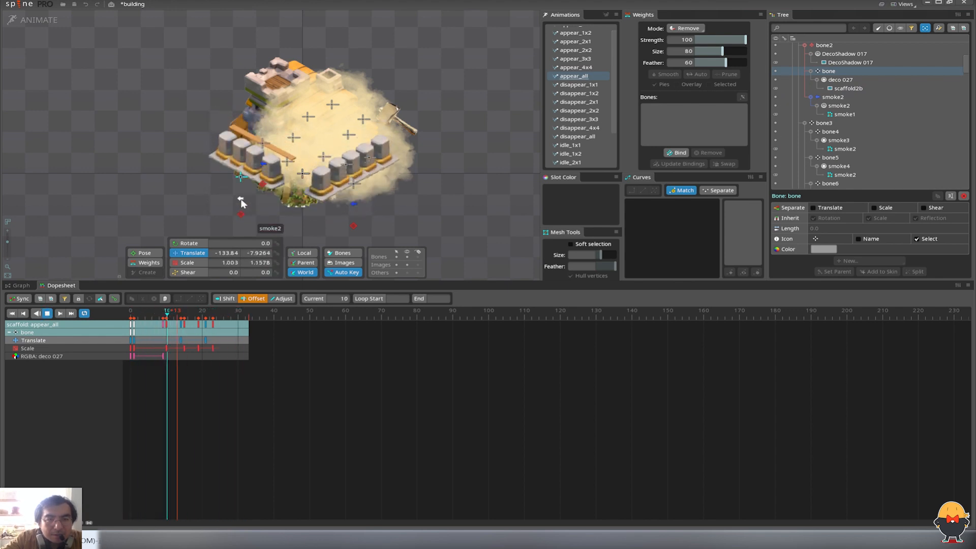
key("space")
key("space")
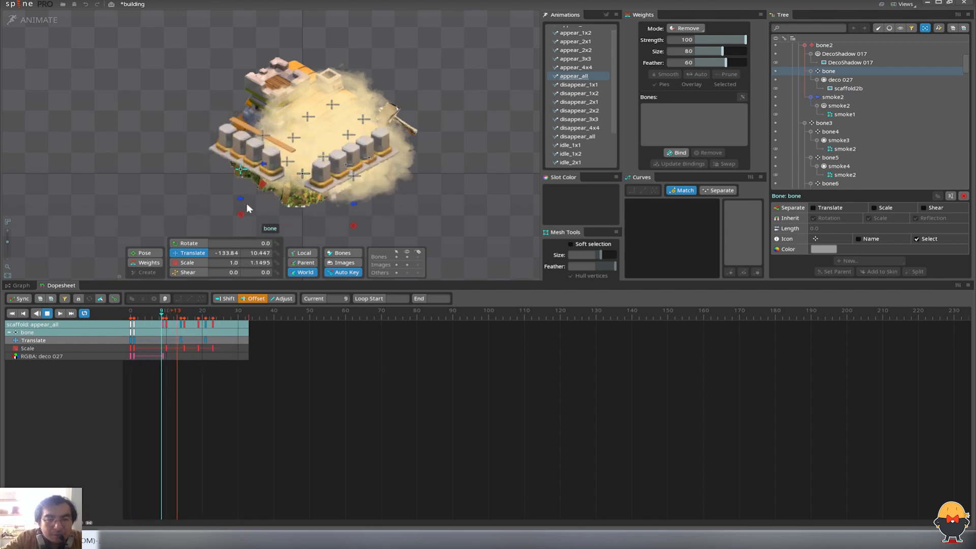
left_click(243, 204)
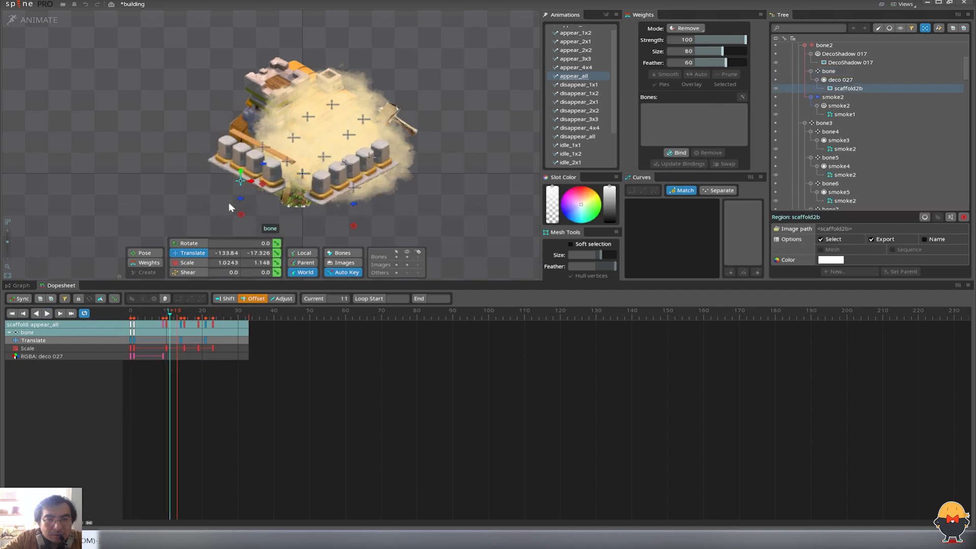
key("space")
left_click(242, 214)
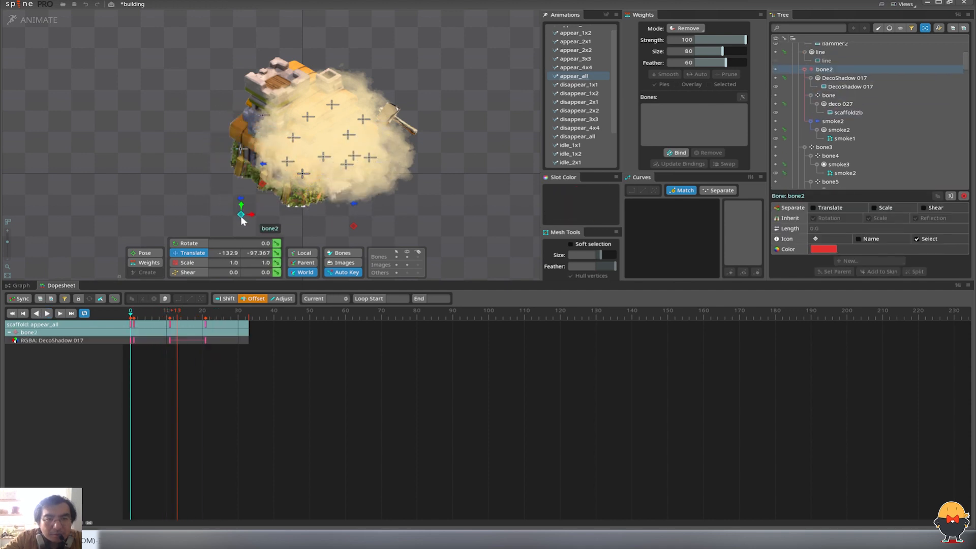
- Try moving the bone2 and bone29 scaffold groups away from the building in setup mode and undo both moves
left_click(38, 20)
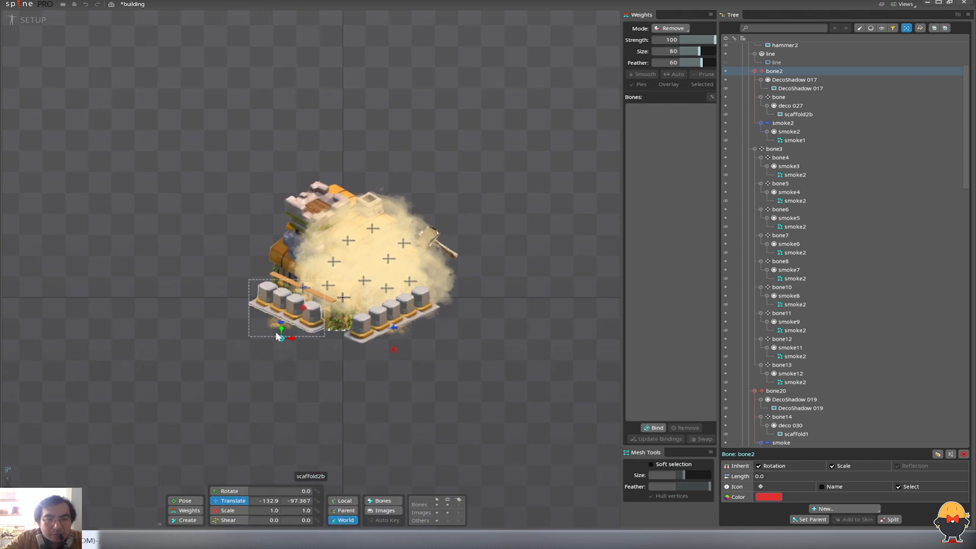
left_click_drag(286, 343, 146, 262)
key("ctrl+z")
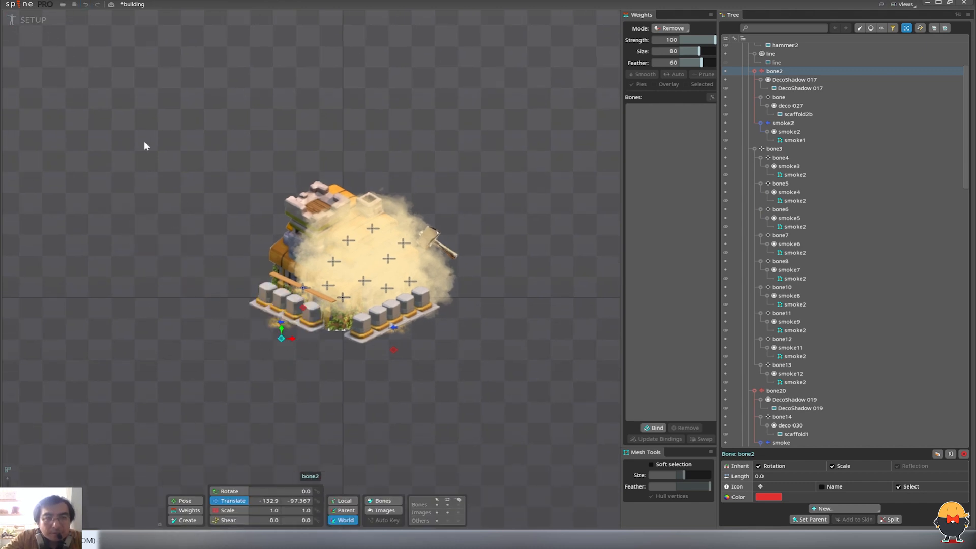
left_click_drag(394, 349, 432, 390)
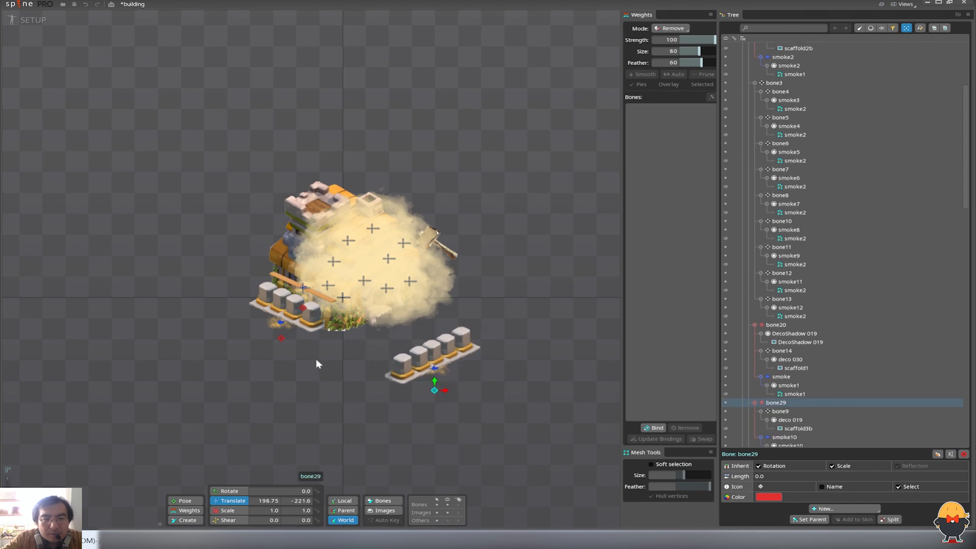
key("ctrl+z")
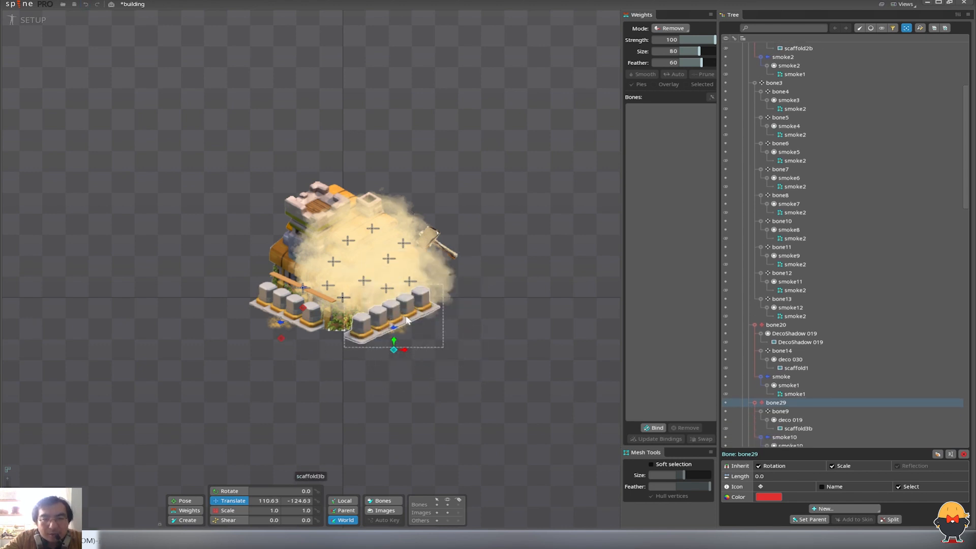
- Return to animate mode, enlarge the viewport and replay appear_all with bone29 selected, leaving appear_all as the active animation
left_click(38, 28)
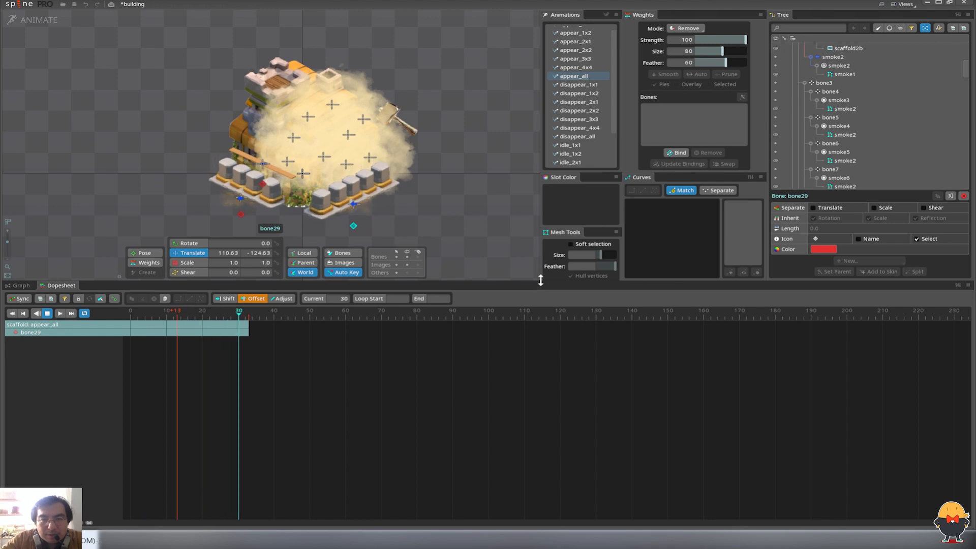
left_click_drag(541, 281, 540, 344)
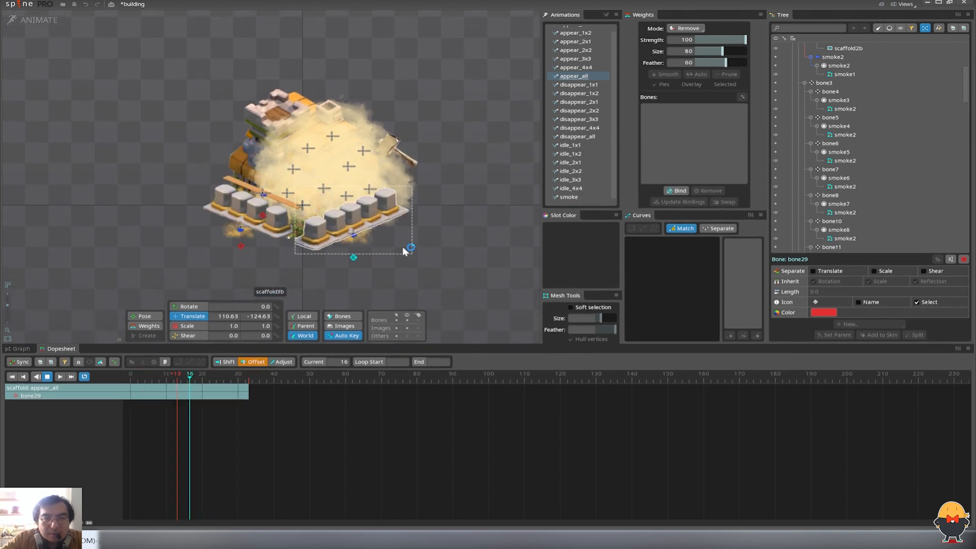
key("space")
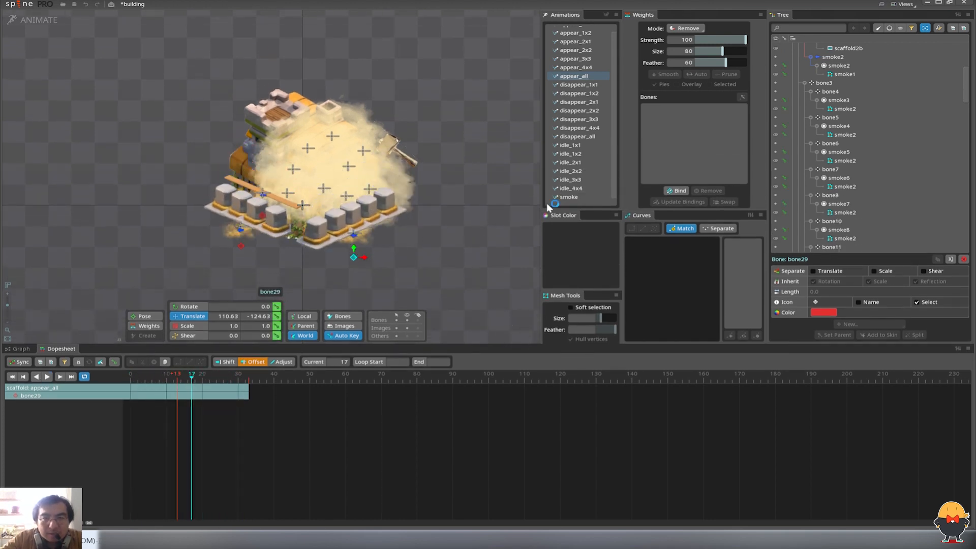
left_click(582, 86)
left_click(579, 77)
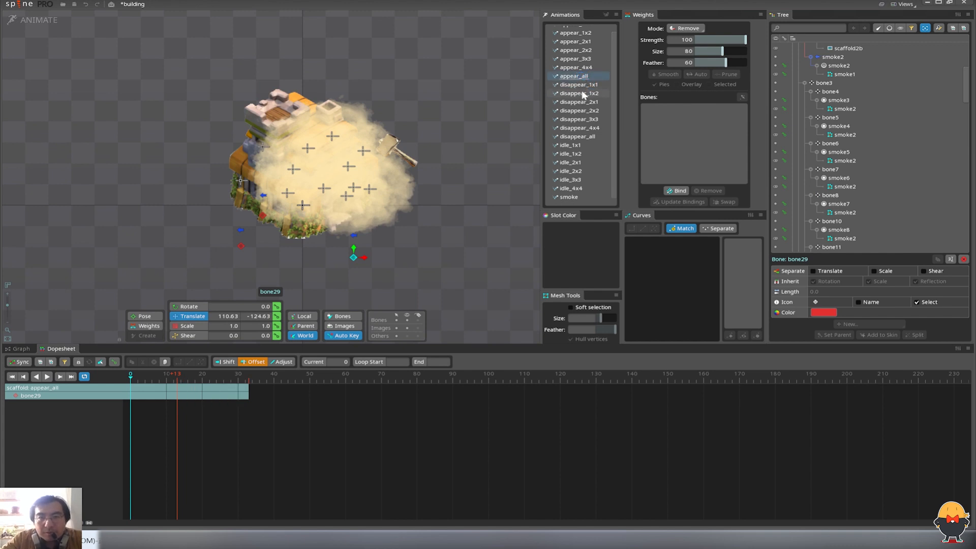
- Duplicate the appear_all animation and make the copy the active animation with nothing selected
mouse_move(965, 76)
left_mouse_down()
mouse_move(950, 259)
mouse_move(967, 211)
mouse_move(957, 203)
left_mouse_up()
left_click(837, 146)
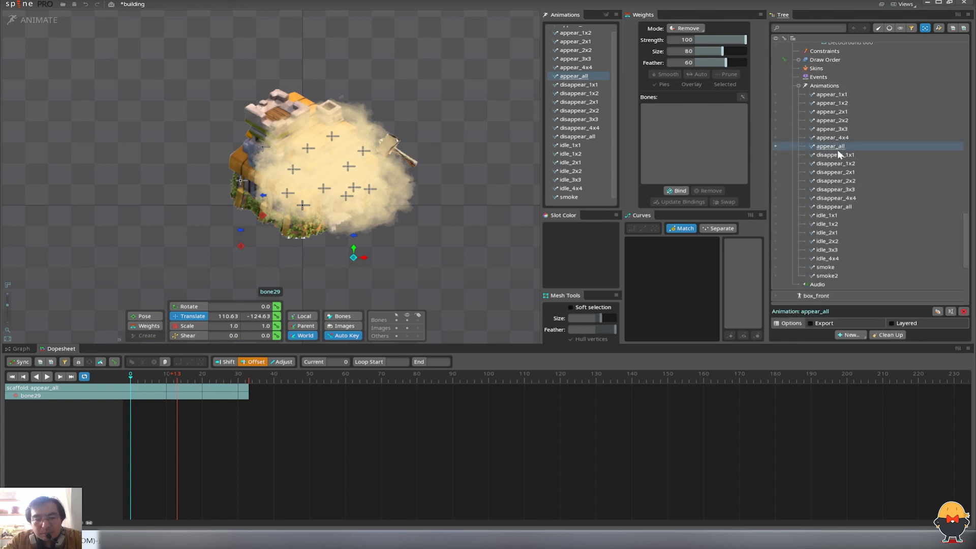
key("ctrl+d")
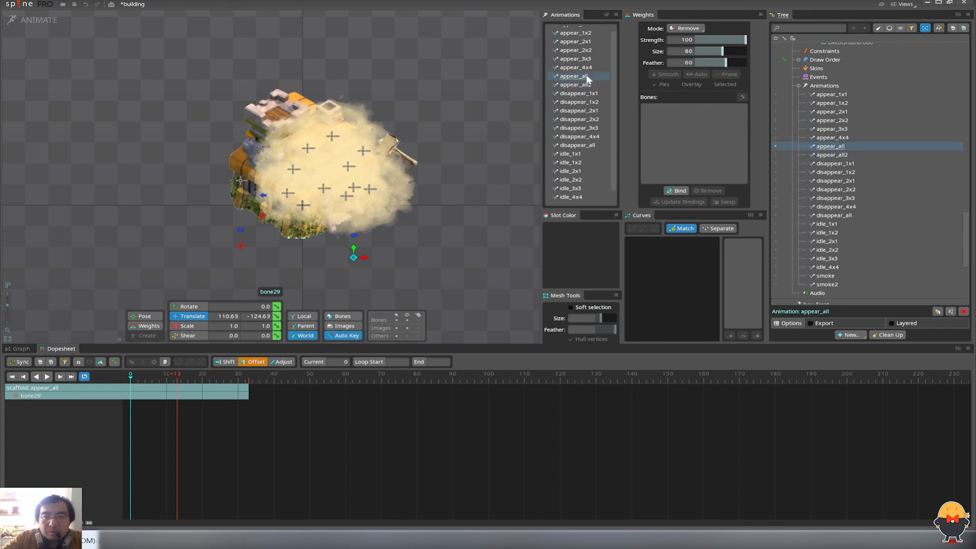
key("Escape")
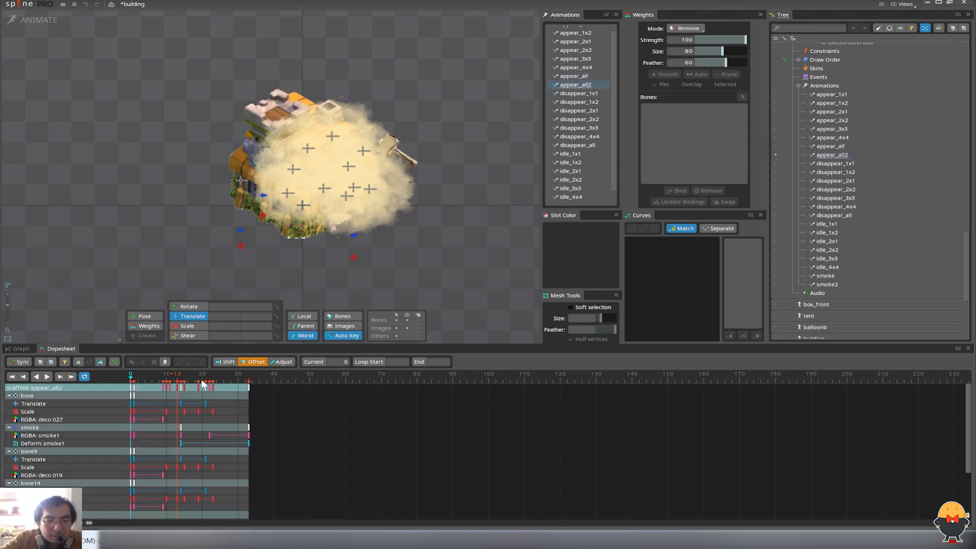
- Play the duplicated animation and enlarge the dopesheet to examine more of its keys
key("space")
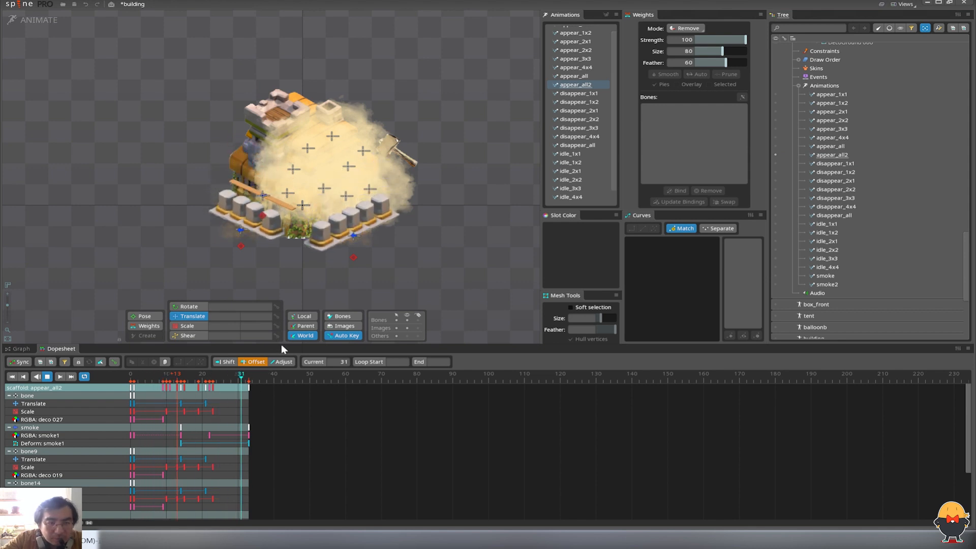
left_click_drag(282, 344, 301, 269)
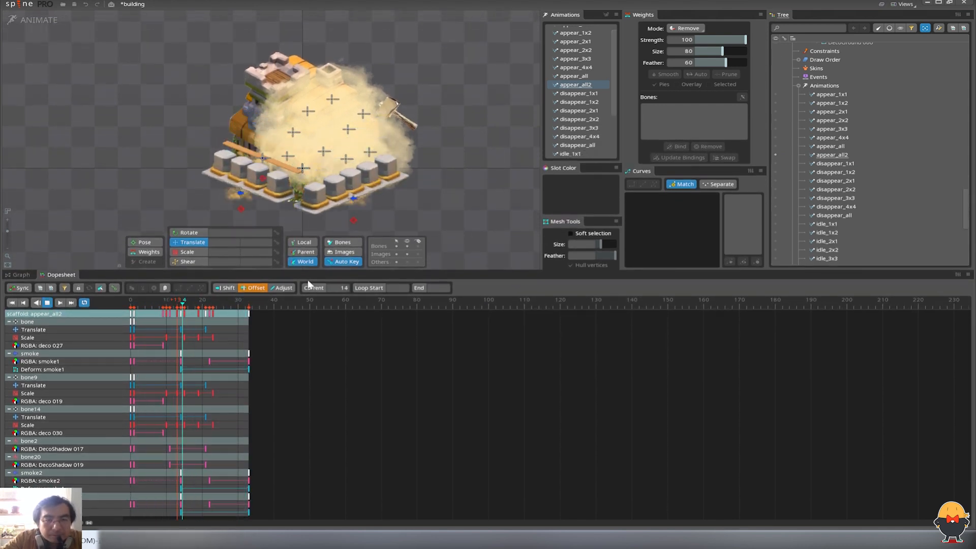
key("space")
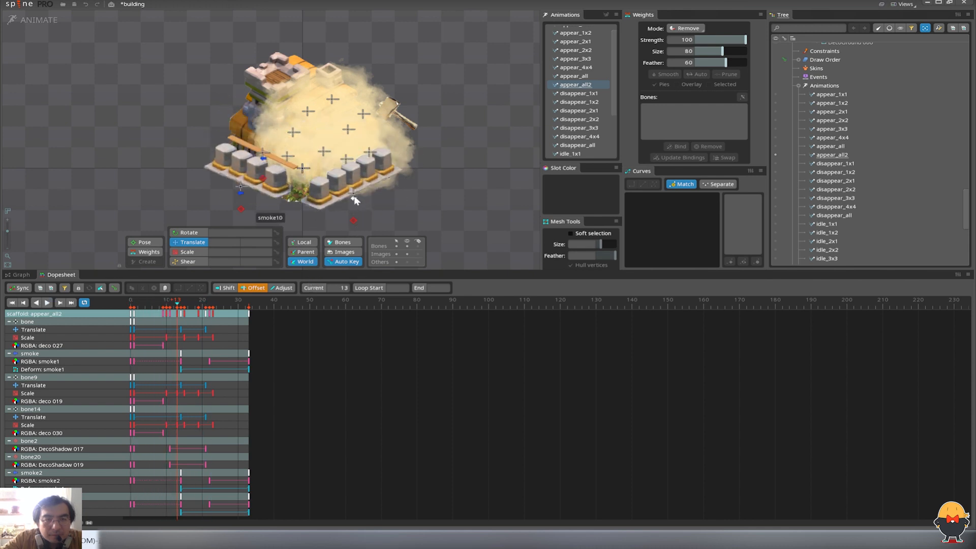
- Select bone29 with all its children down to the smoke10 mesh, and pick their combined keys at frame 1 in appear_all2
left_click(354, 220)
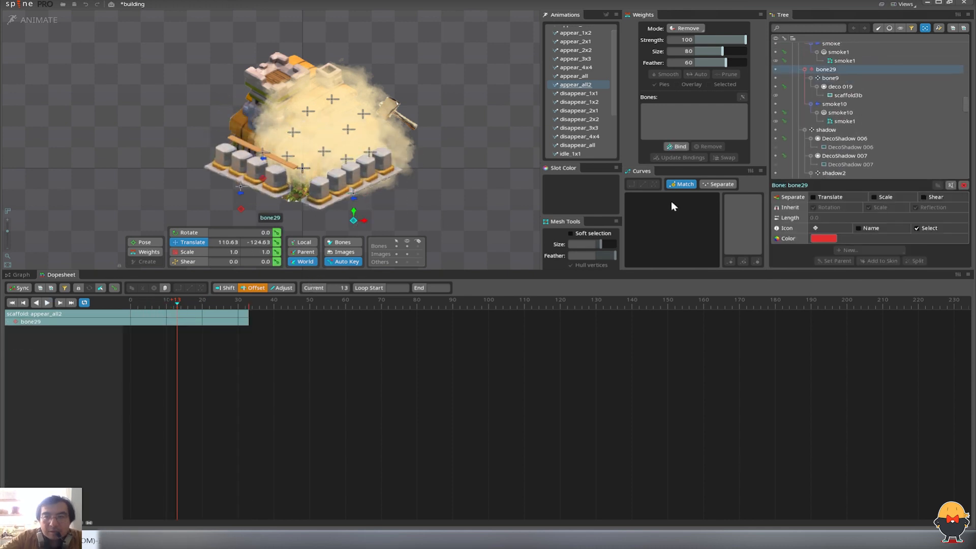
left_click(837, 121, "shift")
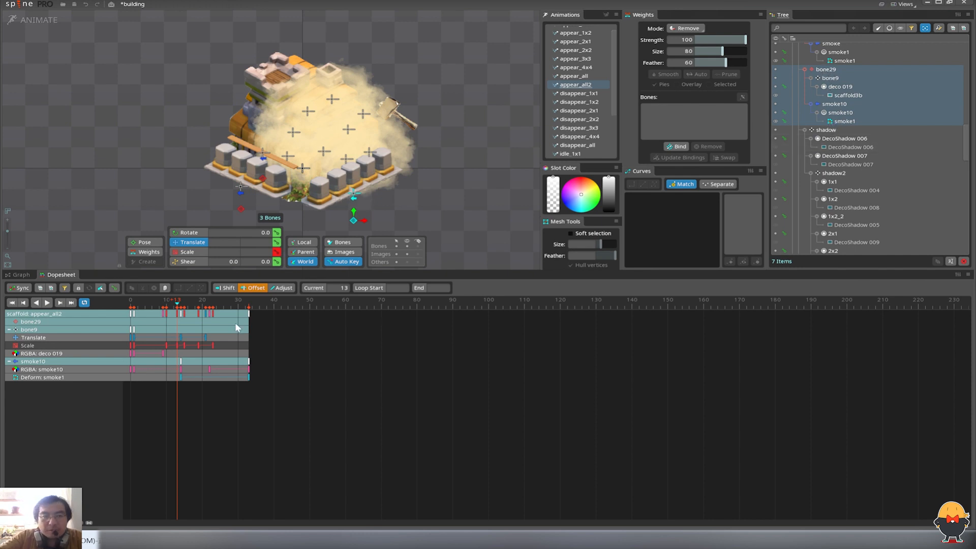
left_click(134, 314)
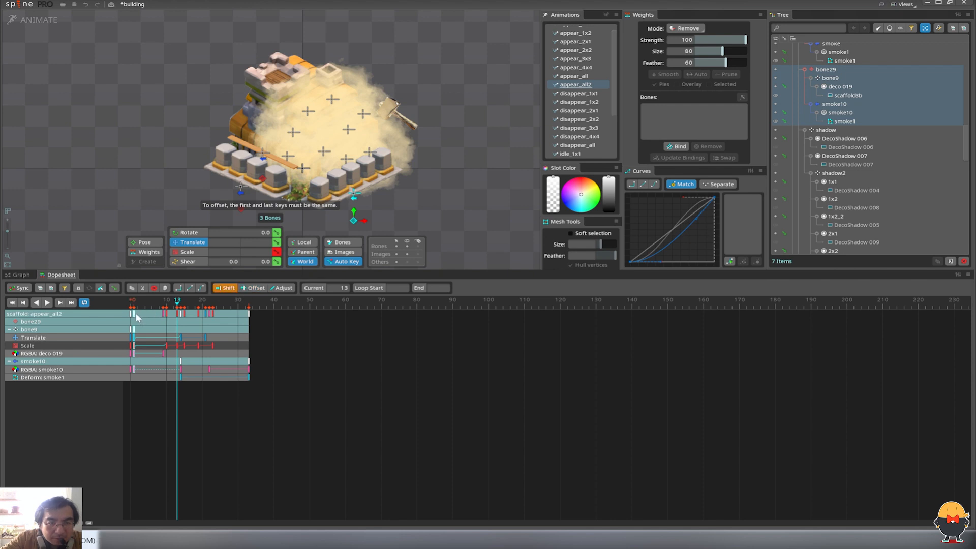
- Try shifting the bone29 group's keys to start at frame 6, play the result and undo the shift
mouse_move(136, 313)
left_mouse_down()
mouse_move(158, 313)
mouse_move(150, 309)
left_mouse_up()
key("Home")
key("d")
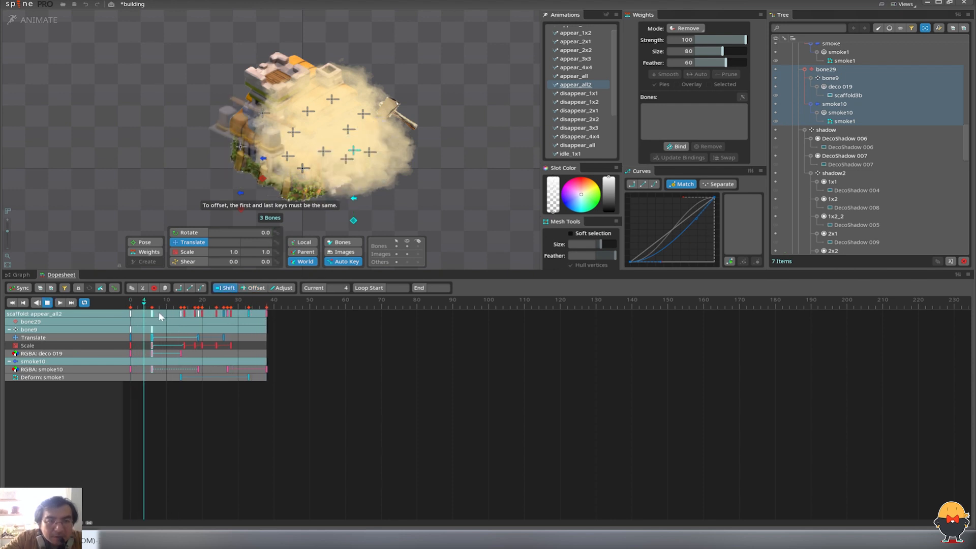
key("d")
key("Home")
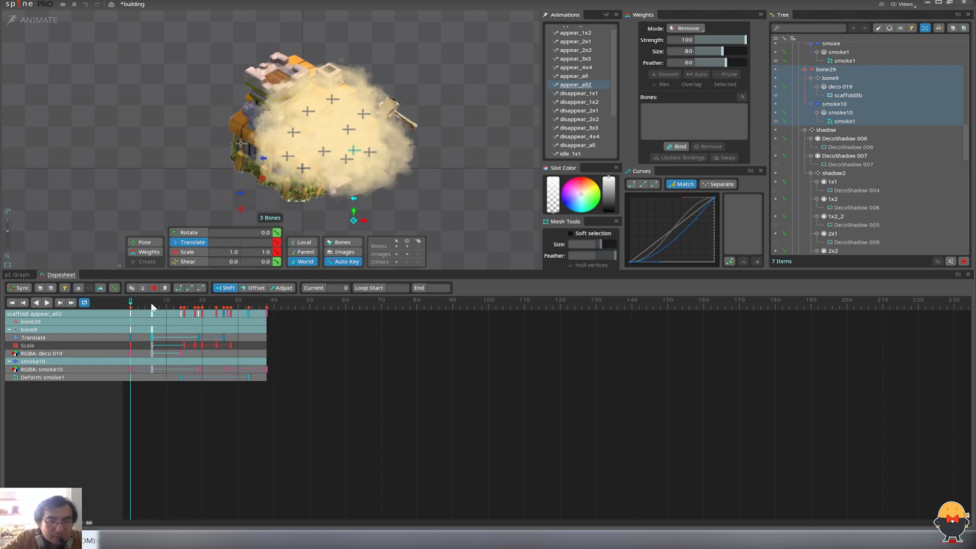
key("ctrl+z")
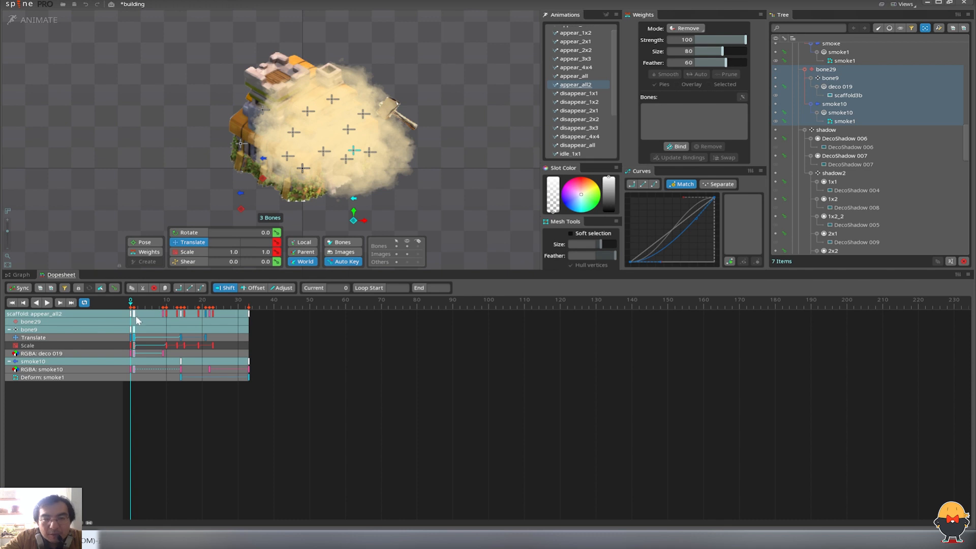
- Shift the bone29 group's keys and those following to start at frame 4, and play appear_all2 to check the delay
left_click_drag(140, 318, 149, 321)
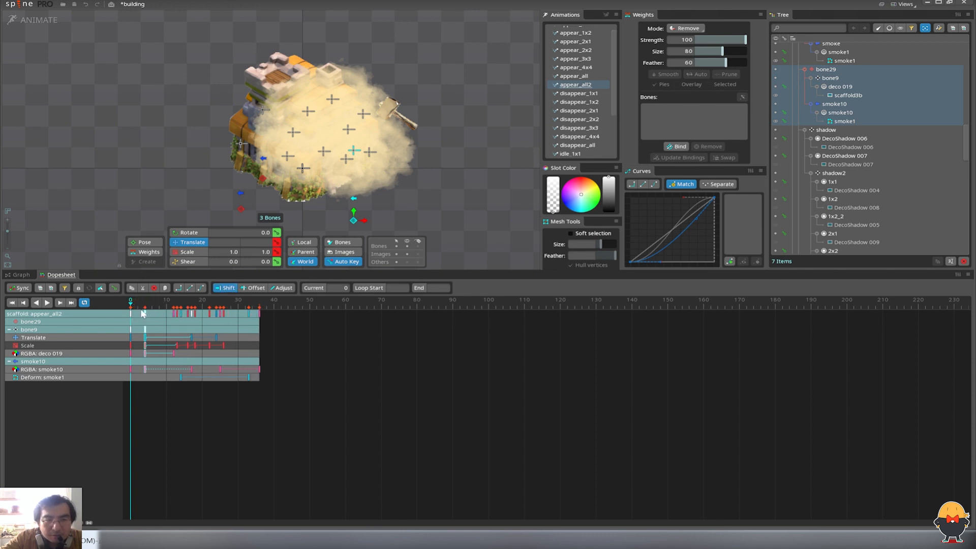
key("d")
key("d")
key("d")
key("d")
key("d")
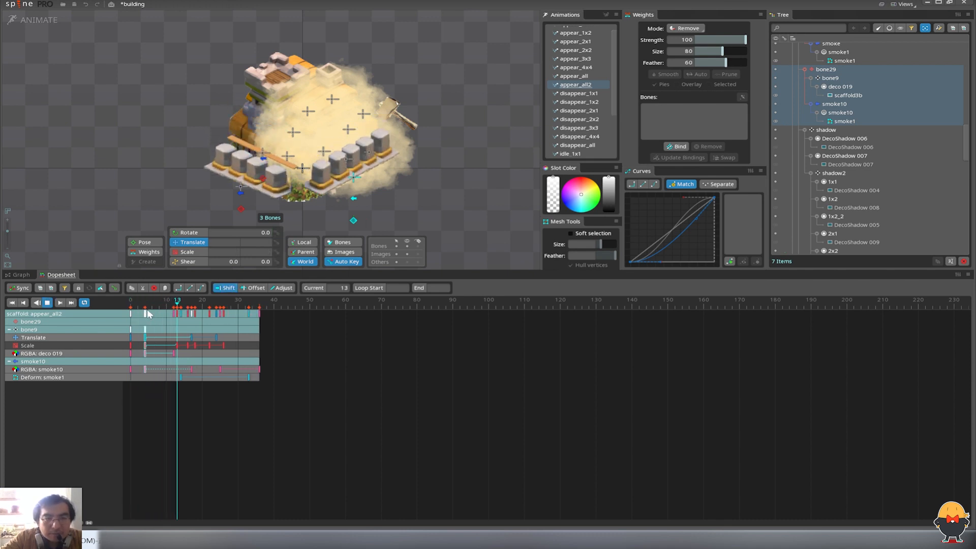
key("d")
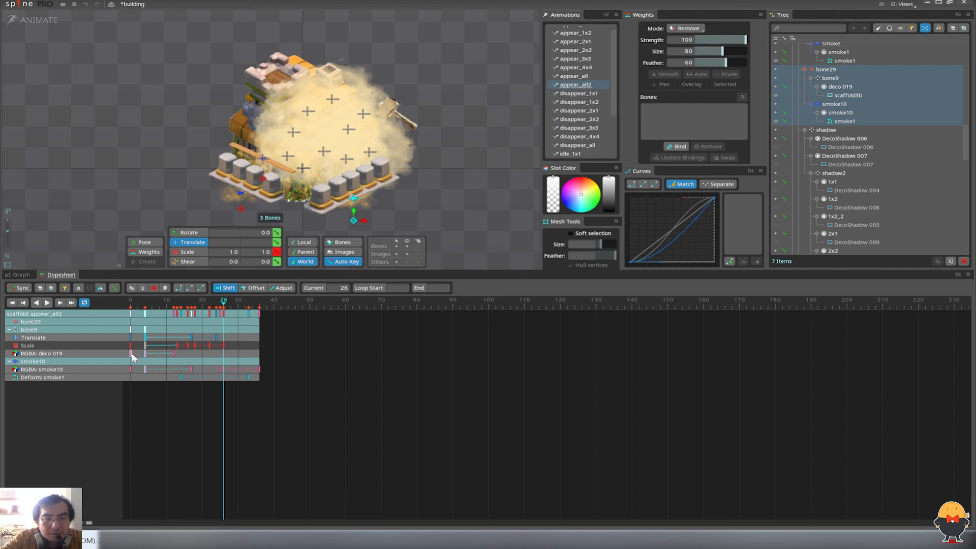
- Replay appear_all2 from the start in short stretches to check the scaffold3b landing against the other scaffold pieces
key("Home")
key("d")
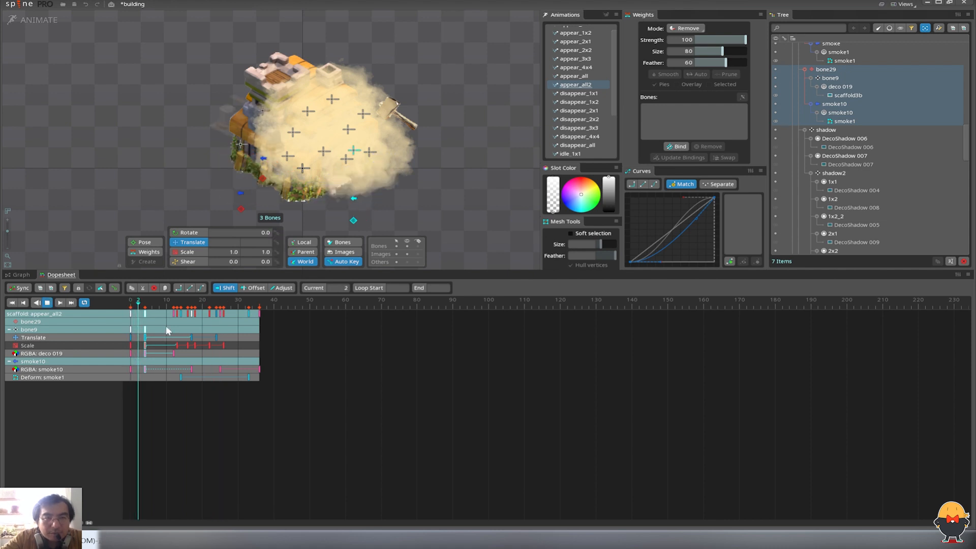
key("Home")
key("d")
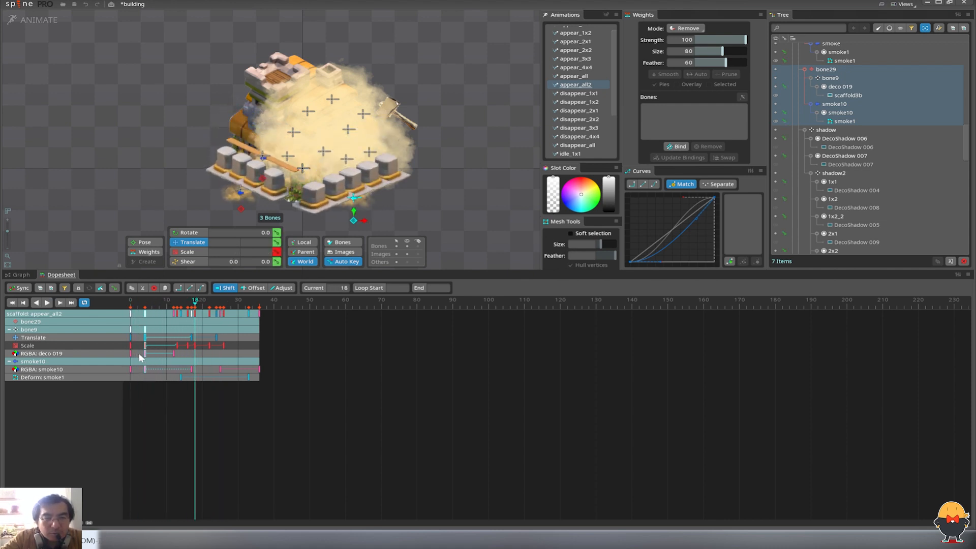
key("Home")
key("d")
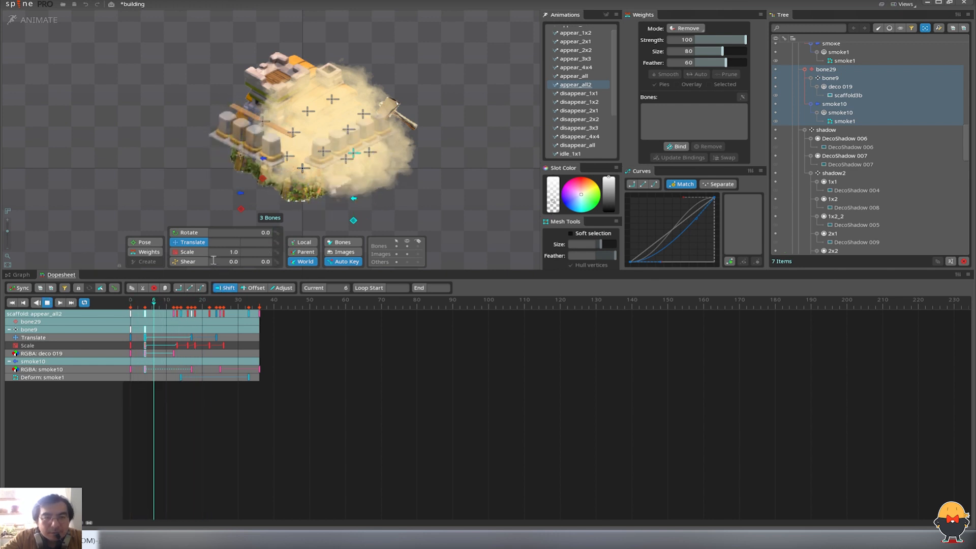
key("Home")
key("d")
key("Home")
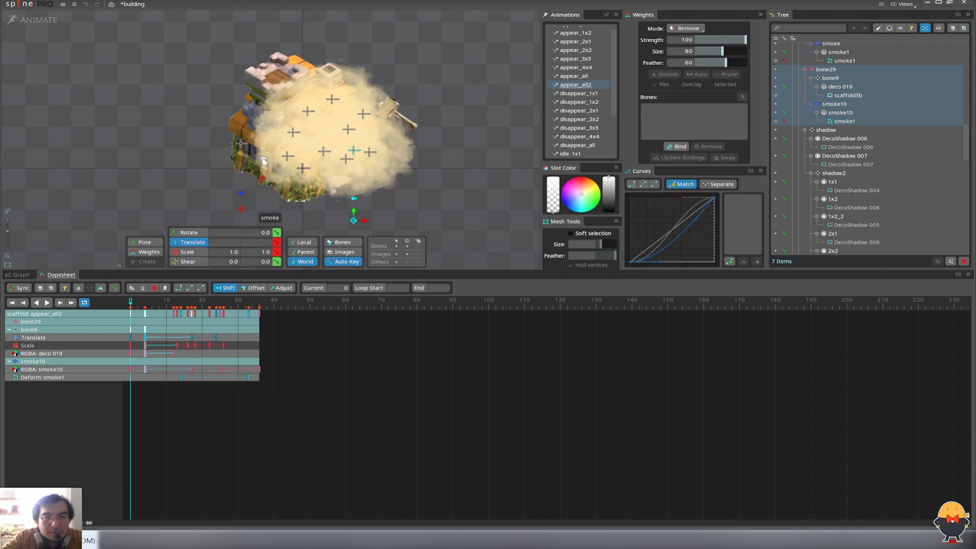
- Shift bone14's keys in appear_all2 to start at frame 7, replay the animation and save the project
left_click(264, 110)
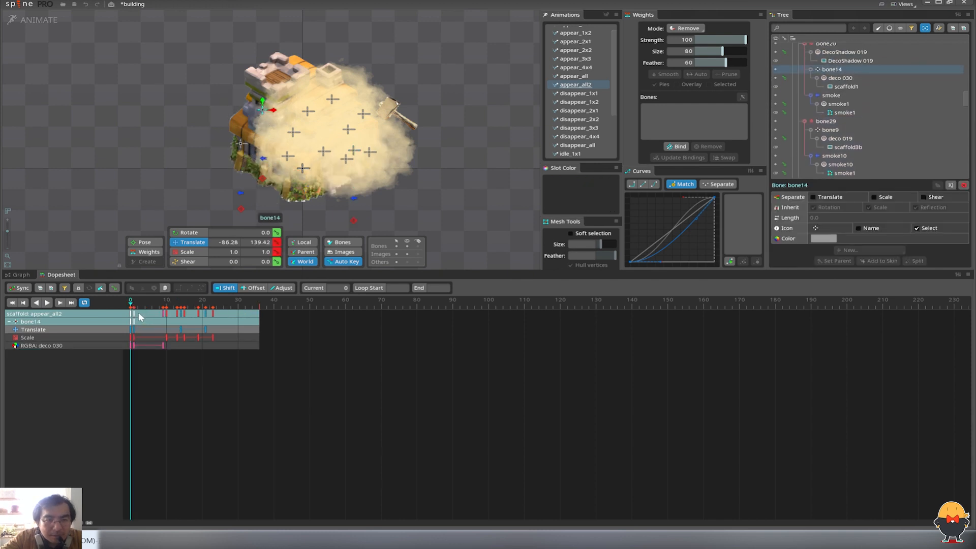
left_click_drag(138, 312, 160, 313)
key("l")
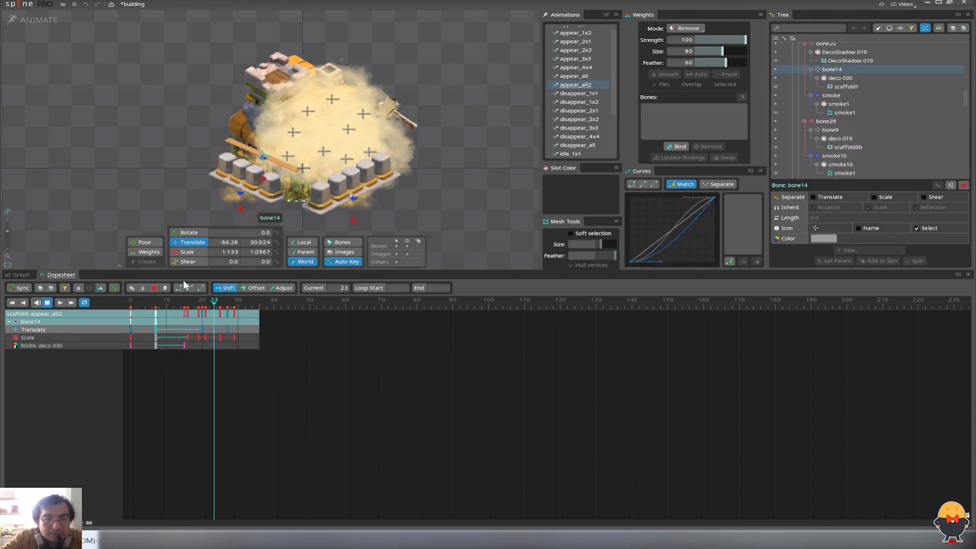
key("d")
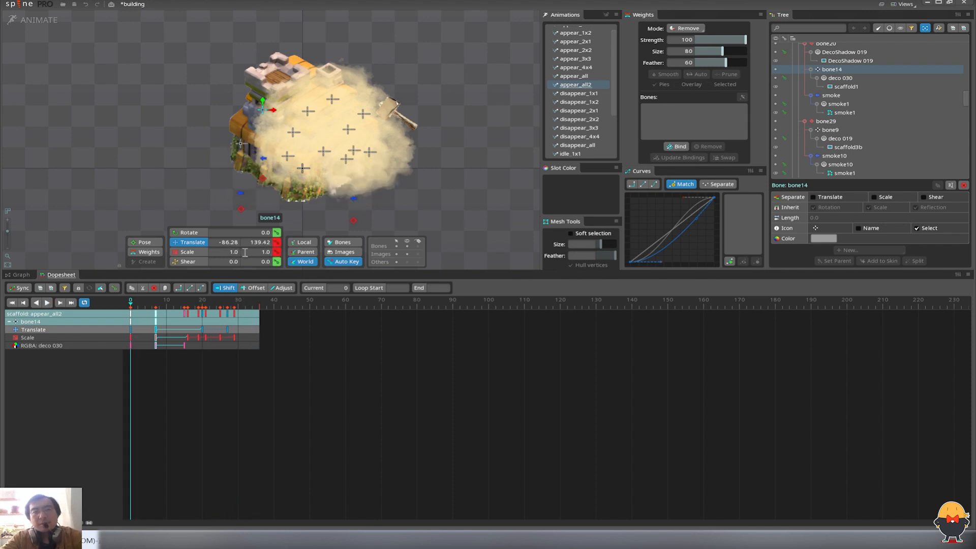
key("l")
key("d")
key("ctrl+s")
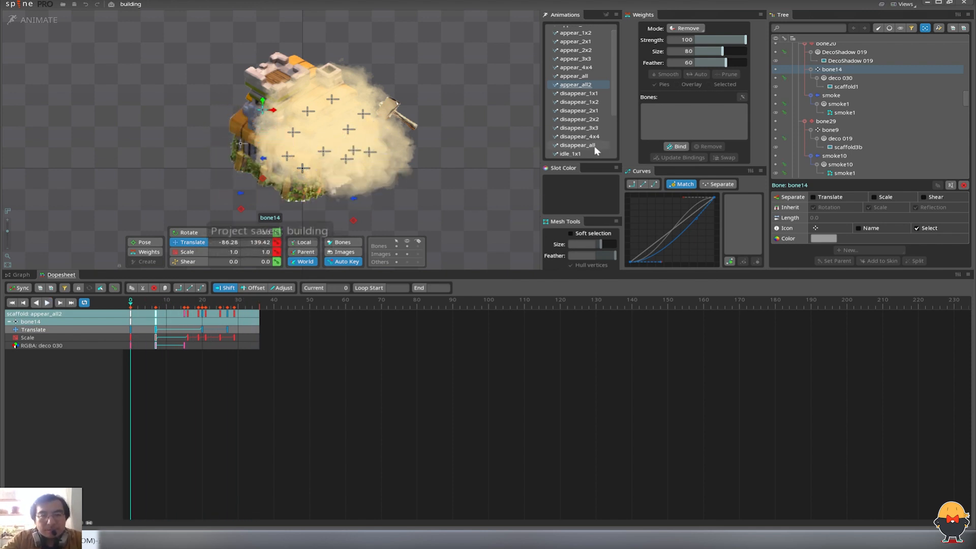
key("d")
key("d")
- Open the smoke2 animation, play it, and copy all of its keys
left_click_drag(615, 99, 617, 113)
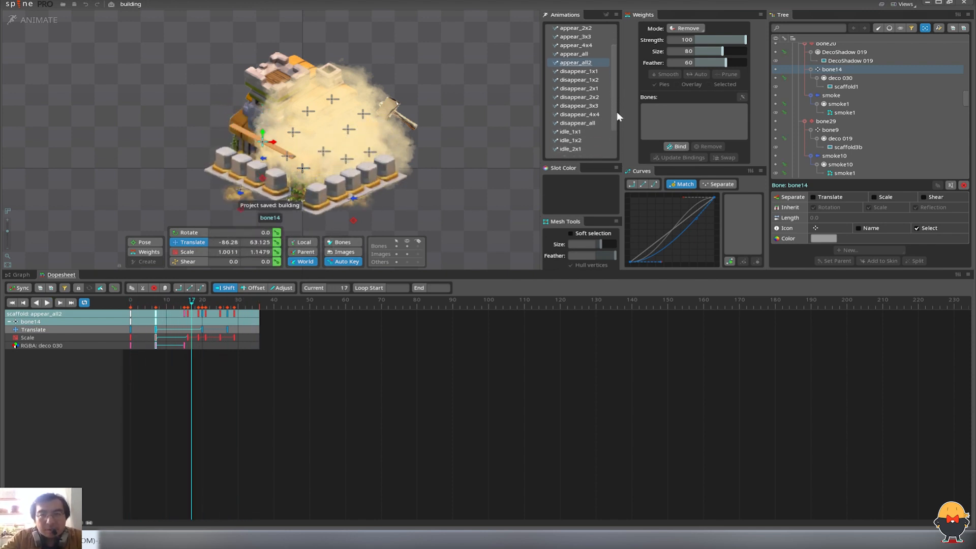
scroll(589, 148, "down", 2)
left_click(578, 152)
key("d")
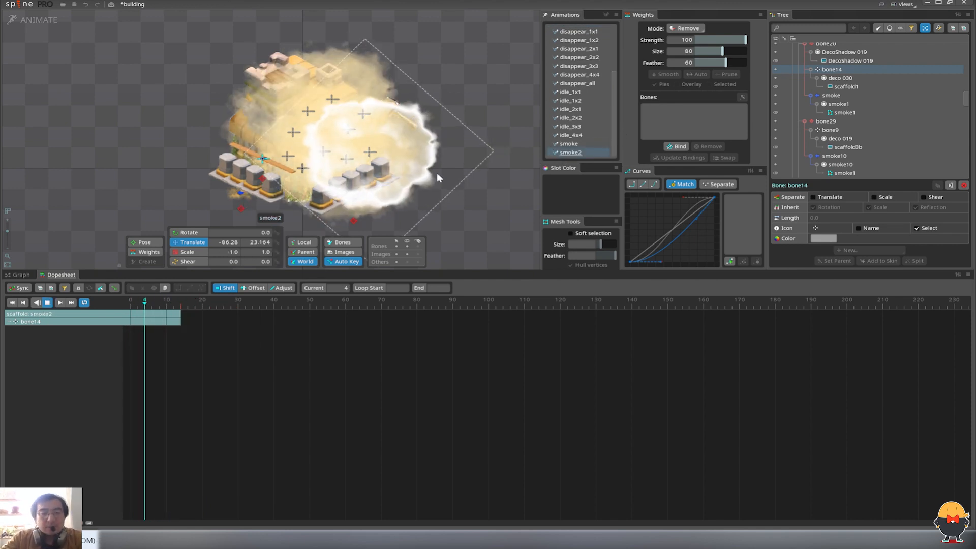
key("d")
key("space")
left_click_drag(303, 412, 132, 281)
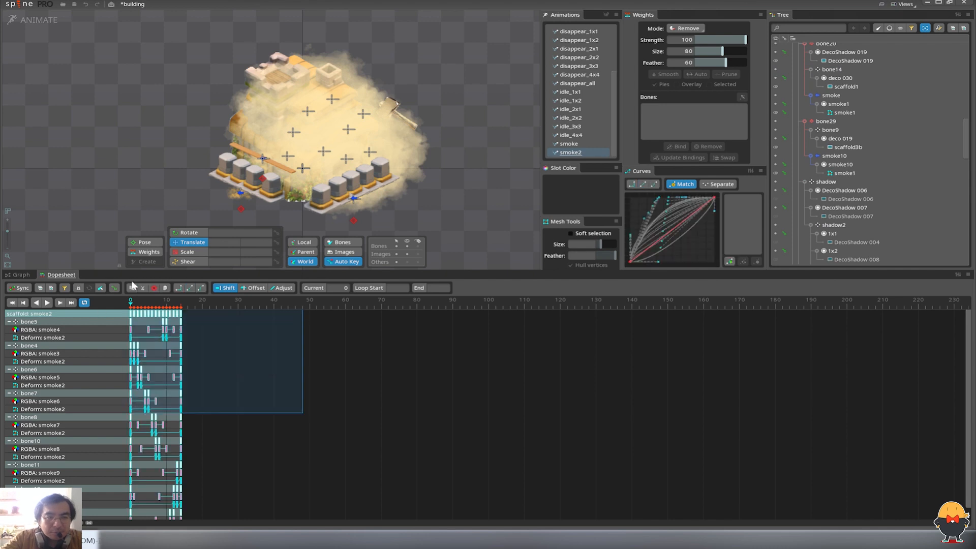
key("ctrl+c")
- Replay smoke2 in short stretches to check how the staggered smoke cloud loops over the building
key("l")
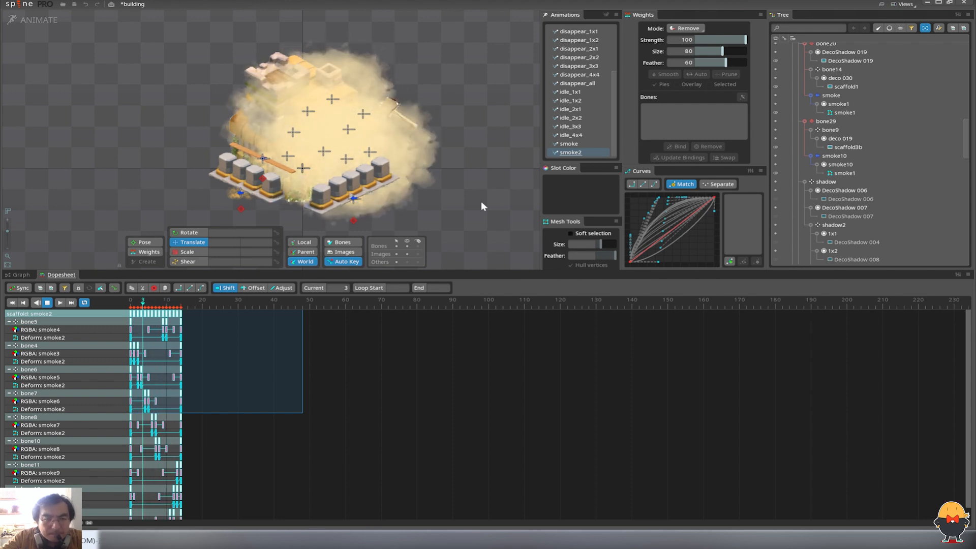
key("d")
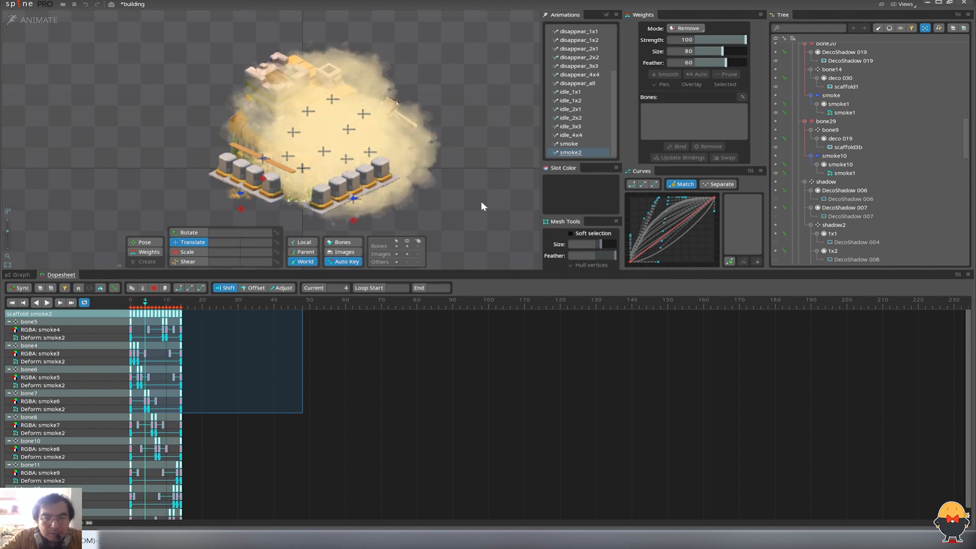
key("d")
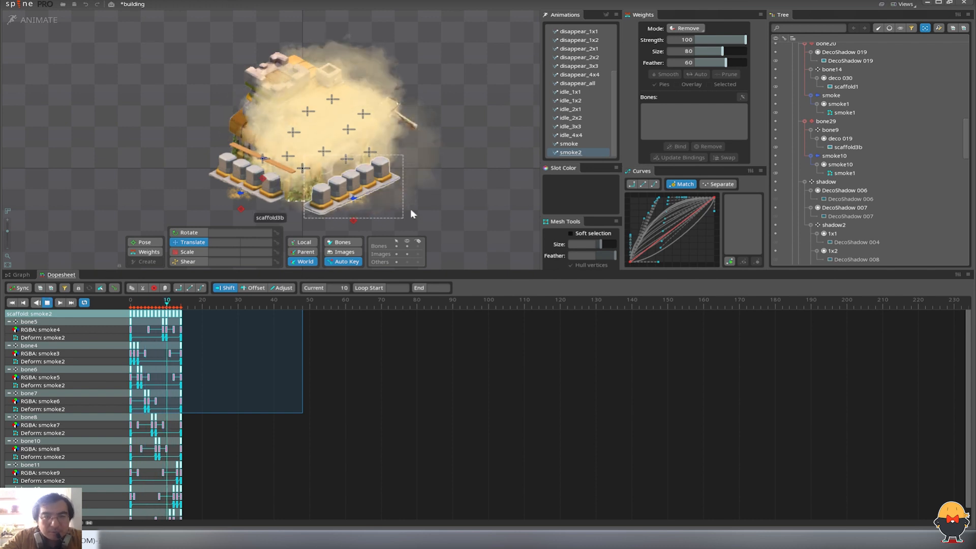
key("d")
key("d")
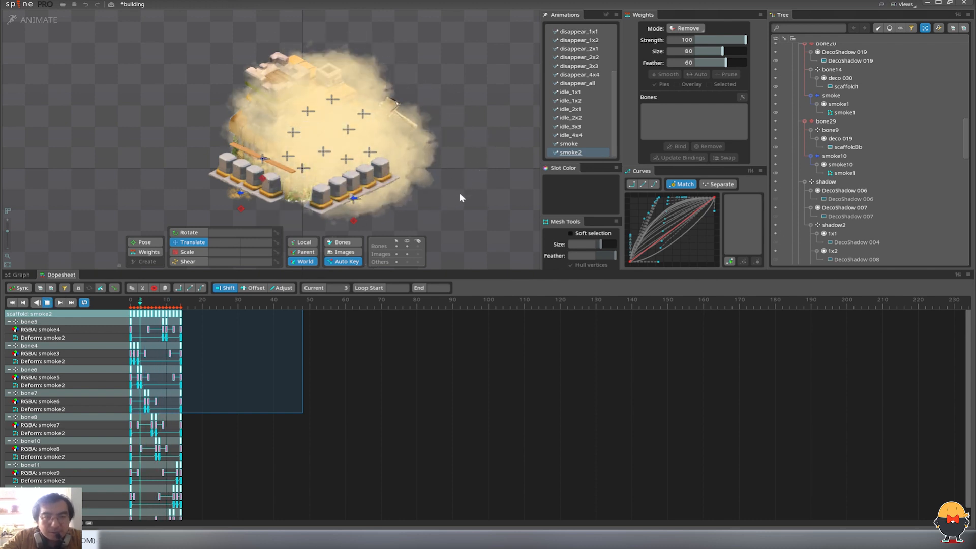
key("d")
key("d")
key("d")
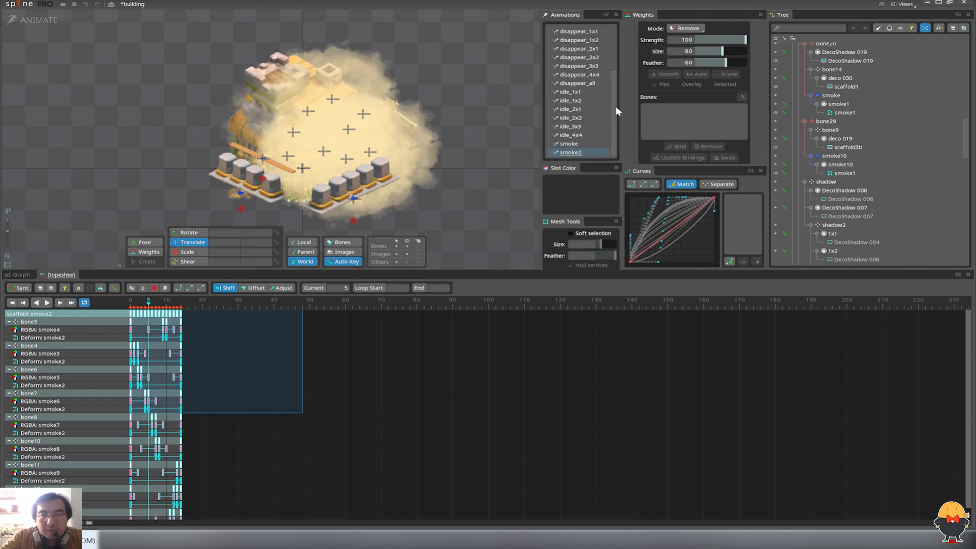
- Open the appear_all2 animation, play it, and paste the copied smoke2 keys at frame 10
left_click_drag(615, 103, 616, 67)
scroll(596, 92, "up", 1)
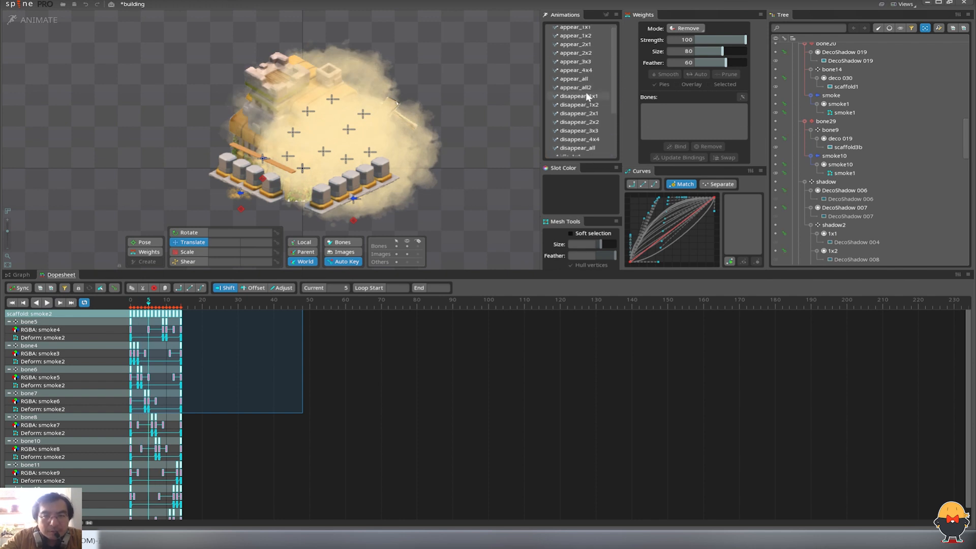
left_click(587, 91)
key("d")
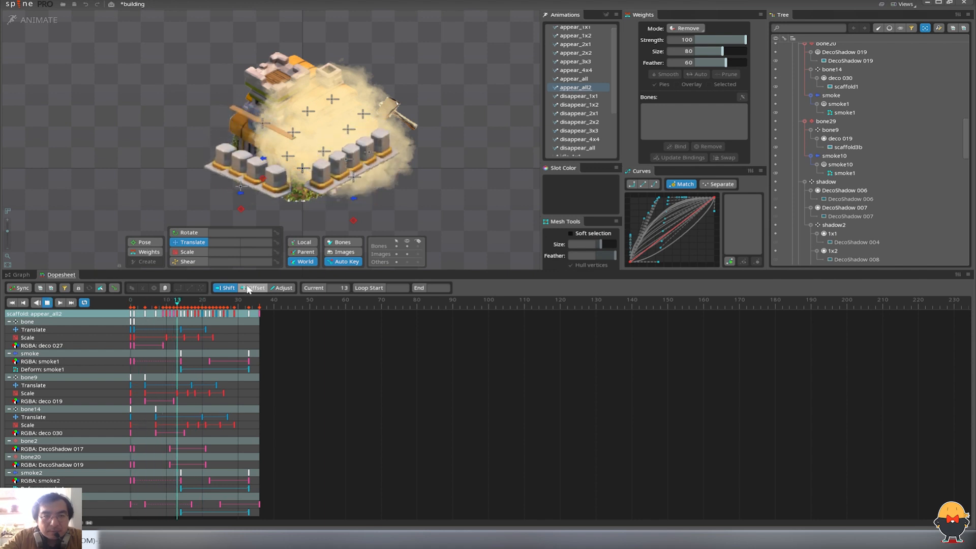
key("d")
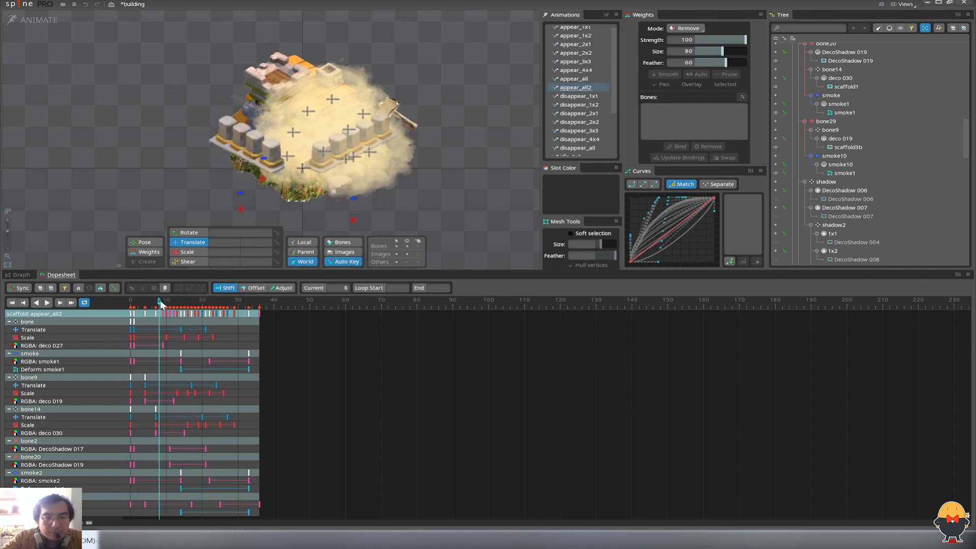
mouse_move(160, 304)
left_mouse_down()
mouse_move(134, 304)
mouse_move(168, 305)
left_mouse_up()
key("d")
key("d")
key("ctrl+v")
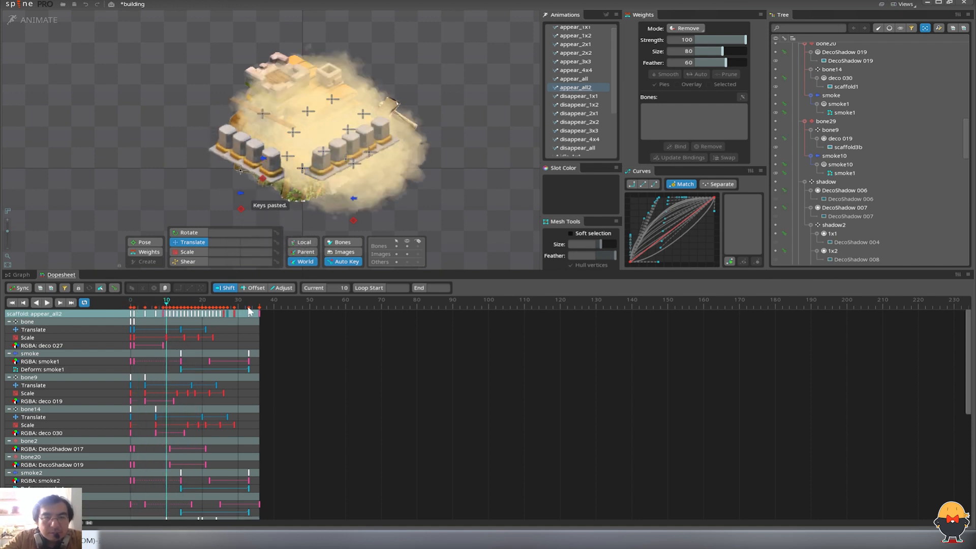
- Enlarge the dopesheet and paste the smoke2 keys again at frames 24 and 38 of appear_all2
left_click_drag(292, 275, 297, 155)
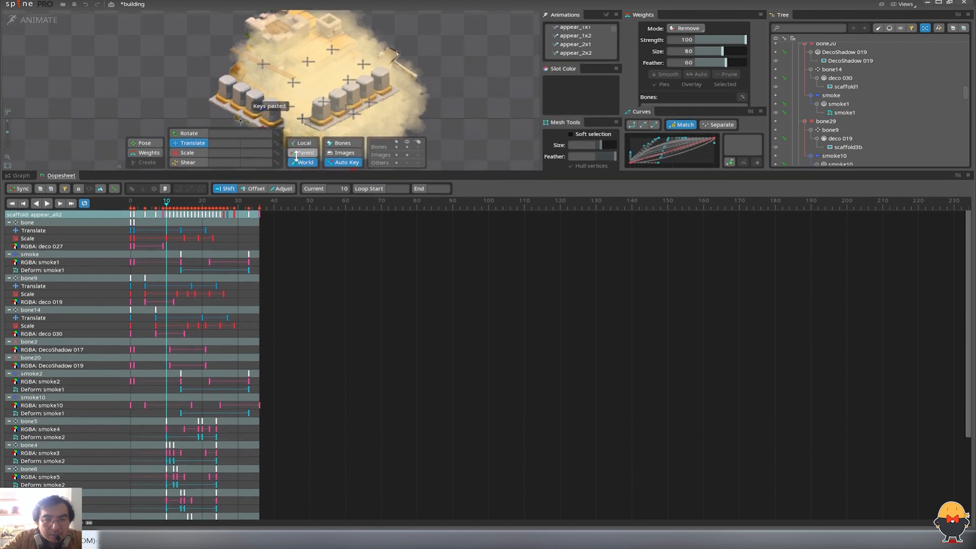
left_click_drag(224, 212, 219, 211)
key("ctrl+v")
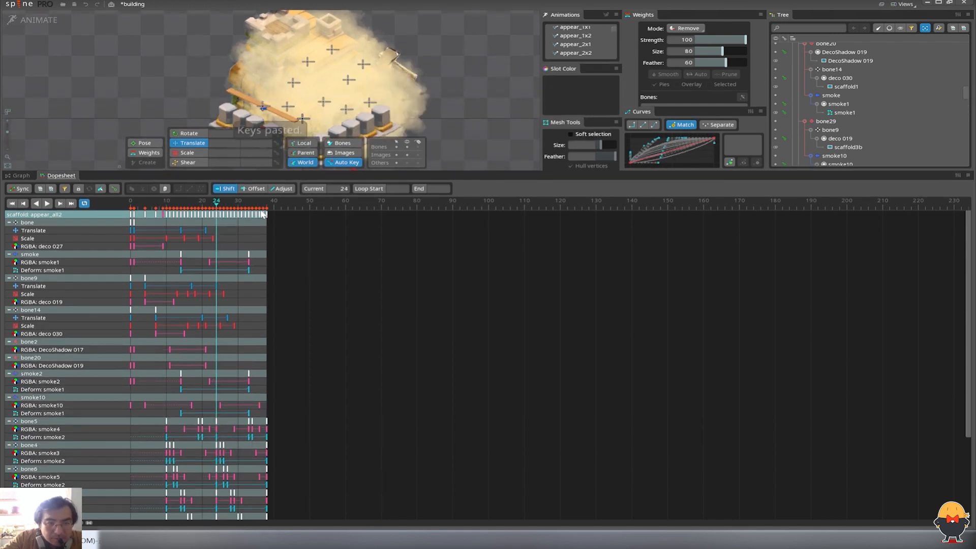
left_click(267, 205)
key("ctrl+v")
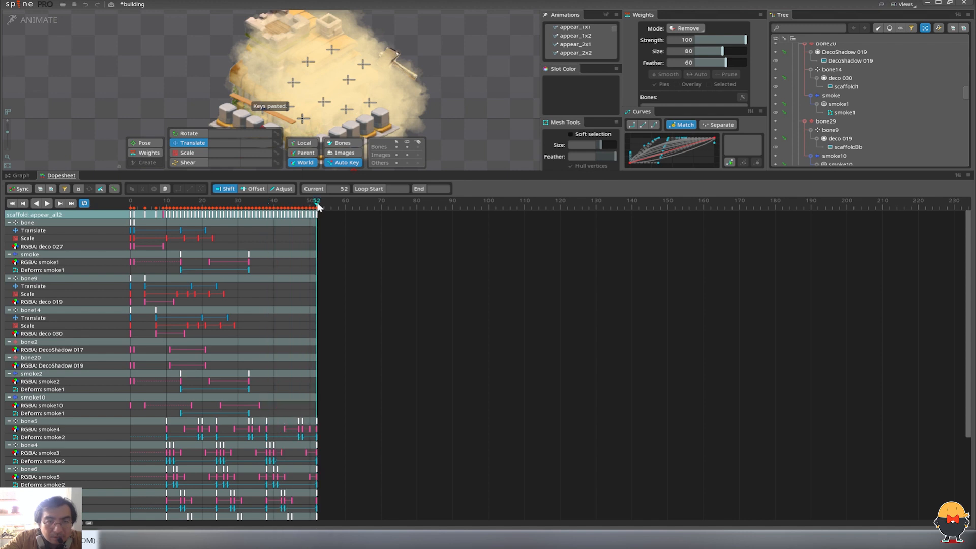
- Play and scrub appear_all2 to check the repeated smoke cloud against the landing scaffold pieces
key("space")
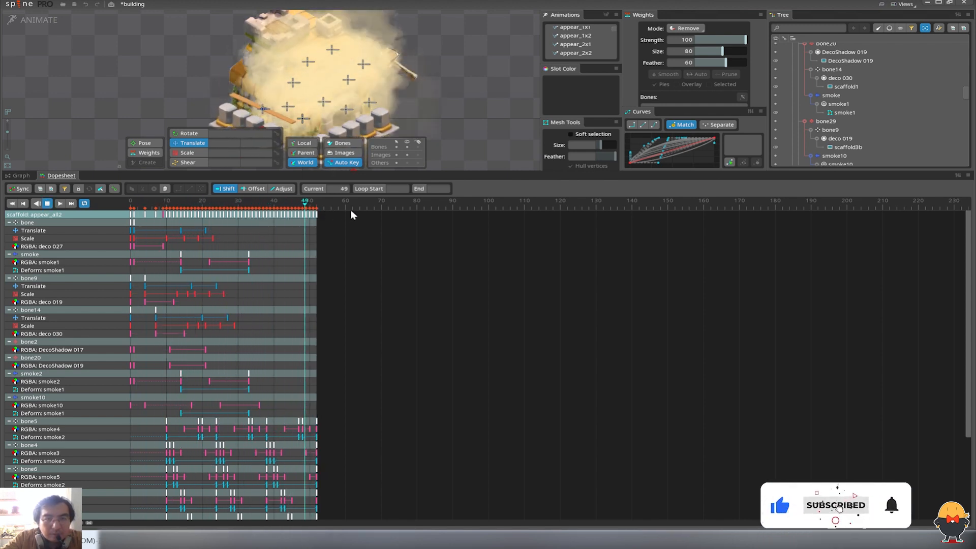
key("space")
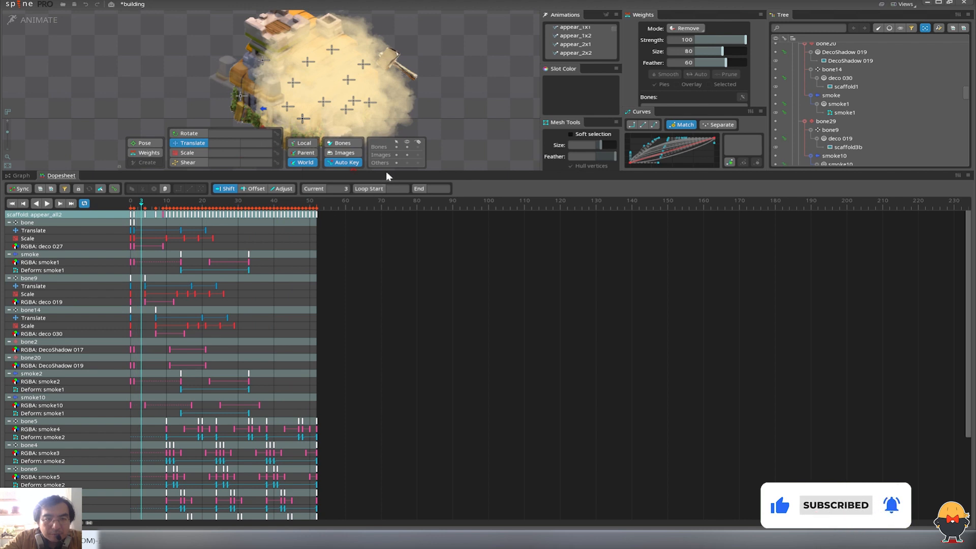
mouse_move(383, 170)
left_mouse_down()
mouse_move(387, 192)
mouse_move(385, 173)
mouse_move(376, 187)
left_mouse_up()
left_click_drag(160, 217, 259, 217)
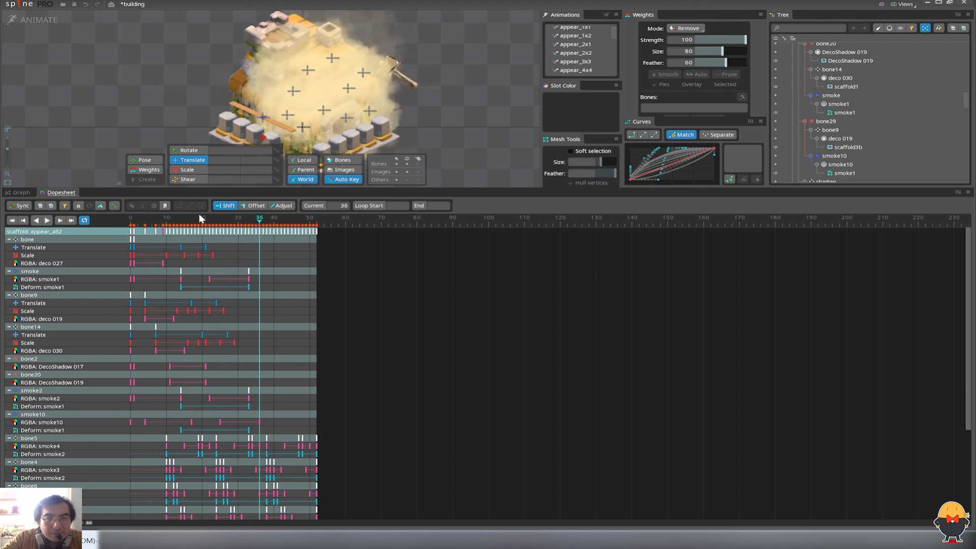
left_click_drag(175, 224, 140, 249)
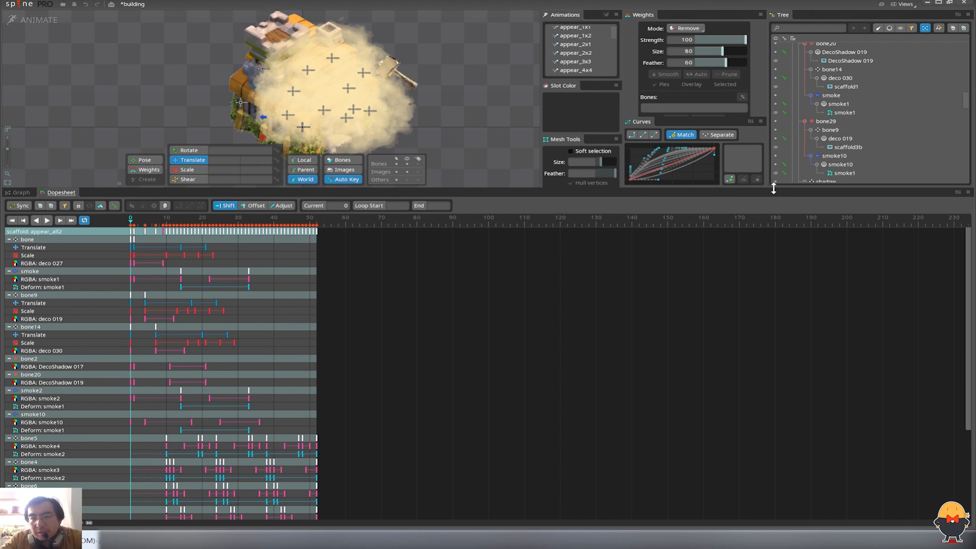
- Select the nine smoke2 meshes under bone4 to bone13 and key them invisible at frame 0 of appear_all2
left_click_drag(774, 195, 778, 301)
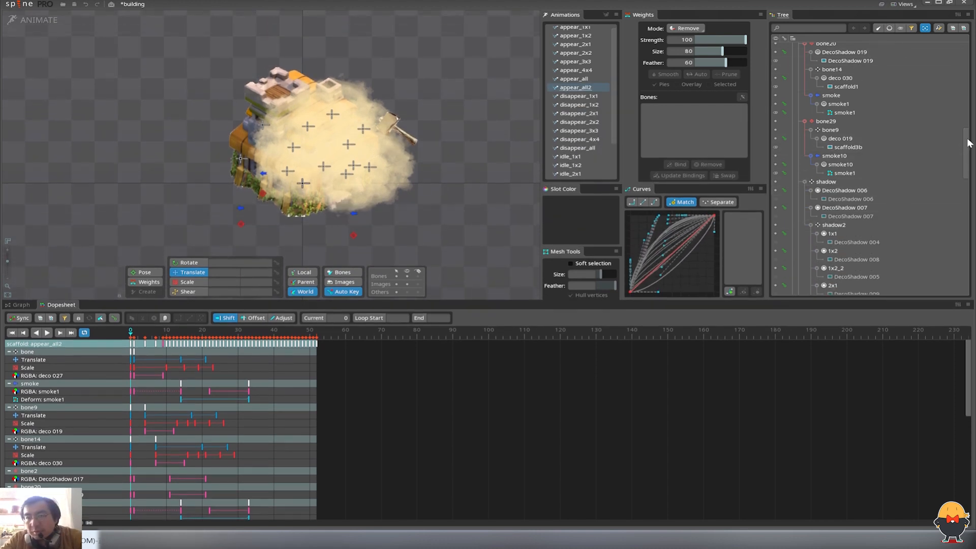
left_click_drag(968, 144, 966, 105)
left_click(842, 74)
left_click(840, 113, "shift")
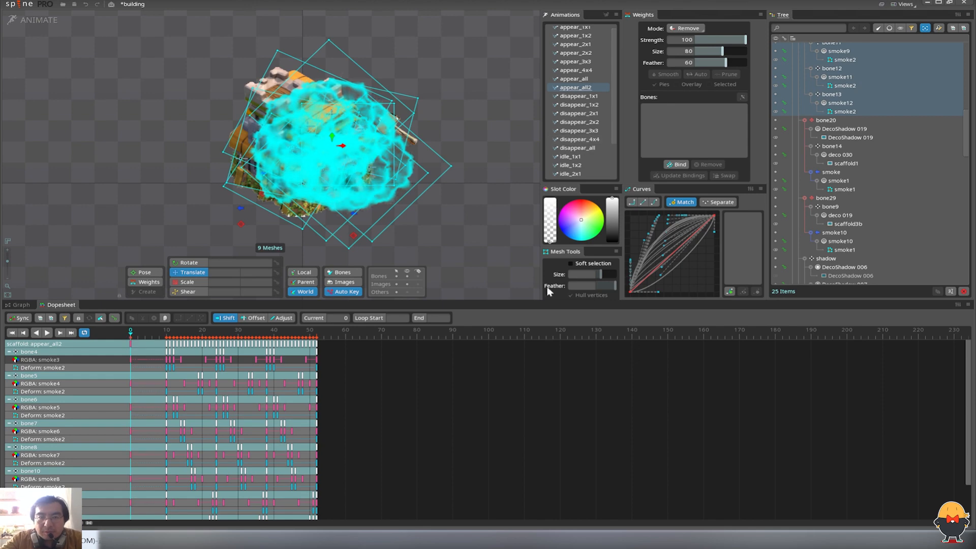
left_click(167, 334)
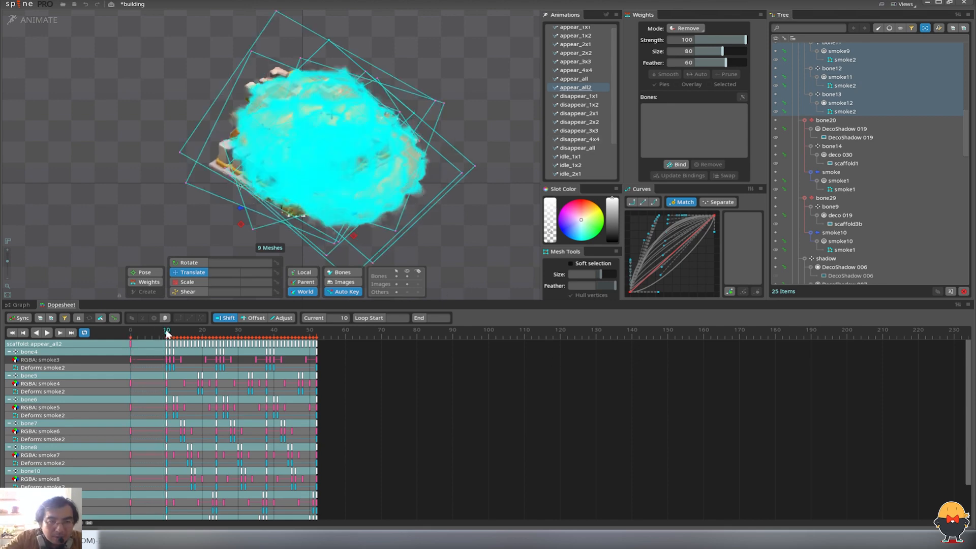
left_click(134, 333)
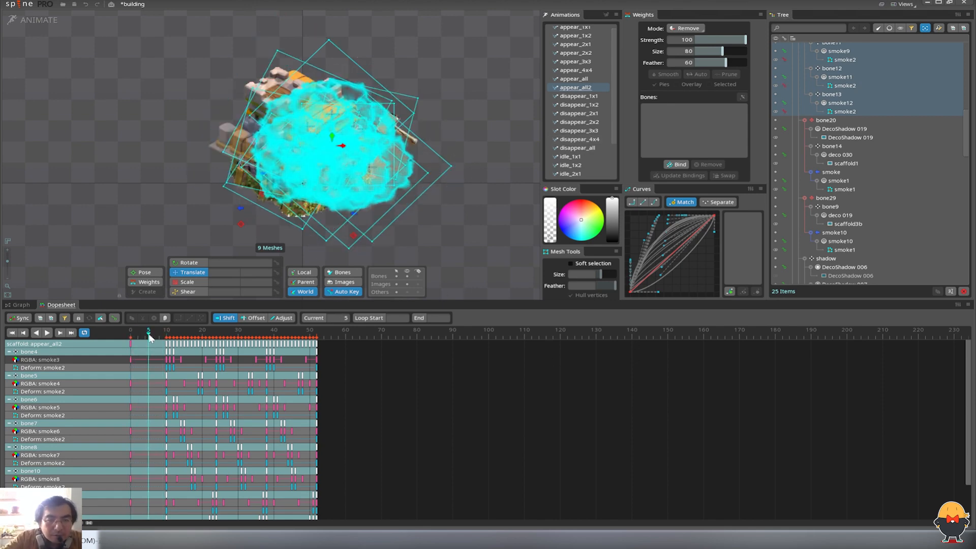
- Clear the selection and replay appear_all2 up to frame 10 to check when the smoke comes in
key("Escape")
mouse_move(135, 334)
left_mouse_down()
mouse_move(163, 334)
mouse_move(122, 340)
left_mouse_up()
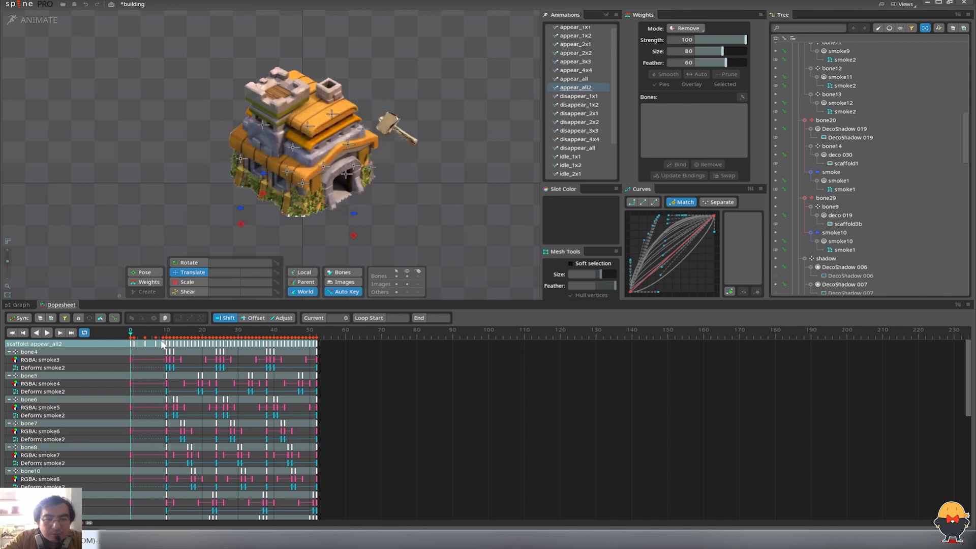
key("d")
left_click(167, 331)
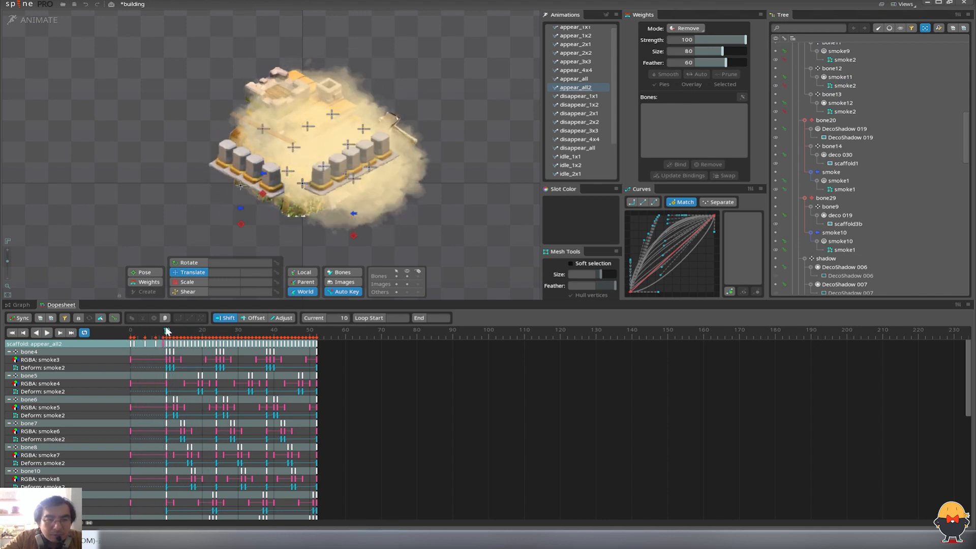
left_click_drag(163, 334, 165, 334)
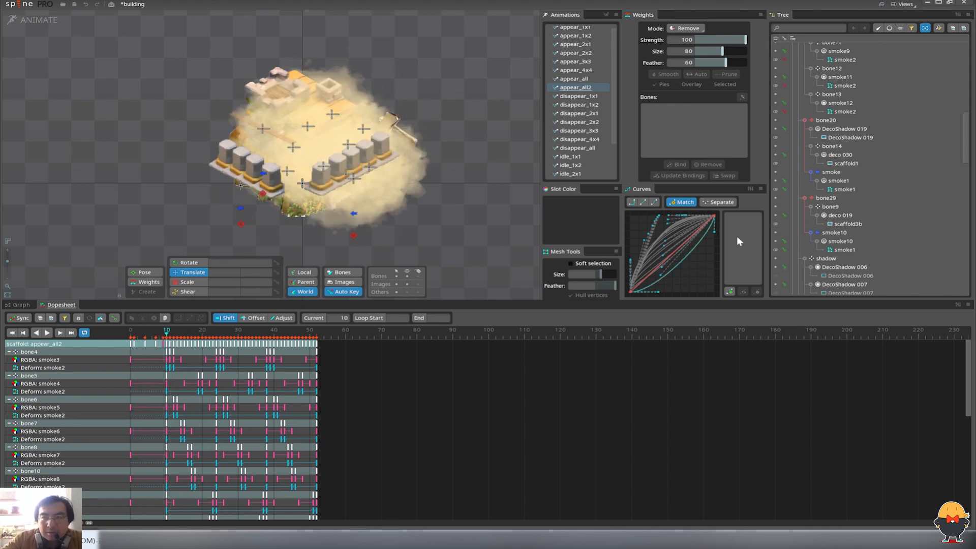
- Key all nine smoke2 meshes invisible at frame 10 as well and replay the opening frames of appear_all2
left_click(852, 112)
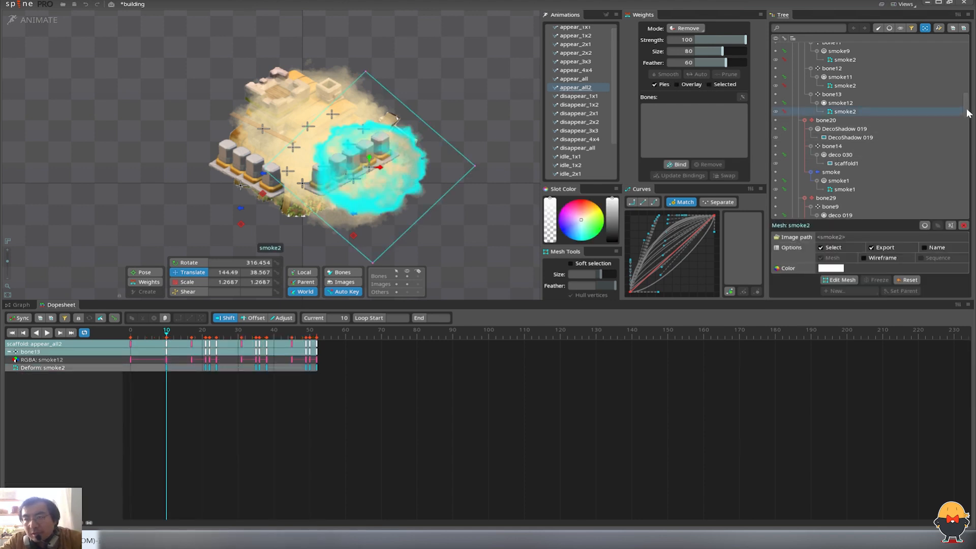
left_click_drag(968, 113, 964, 89)
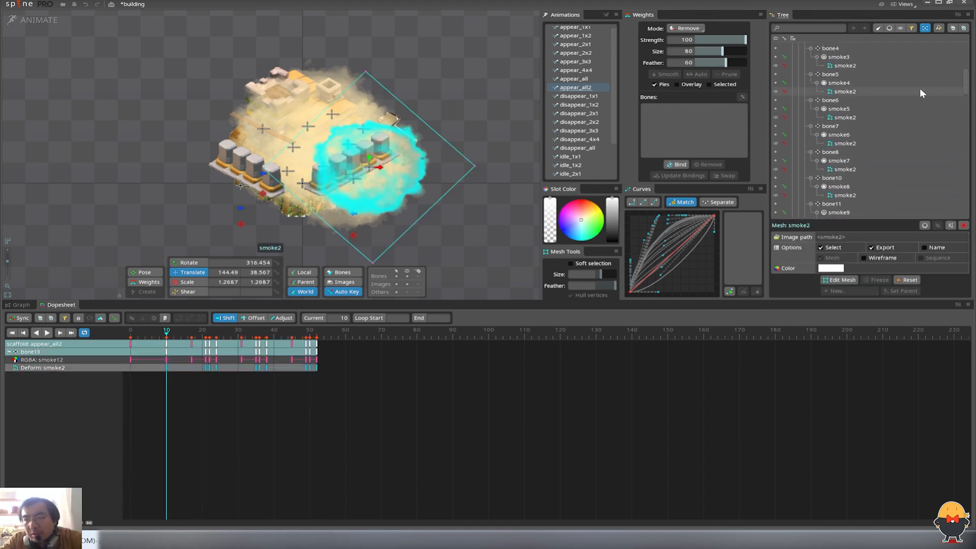
left_click(848, 65, "shift")
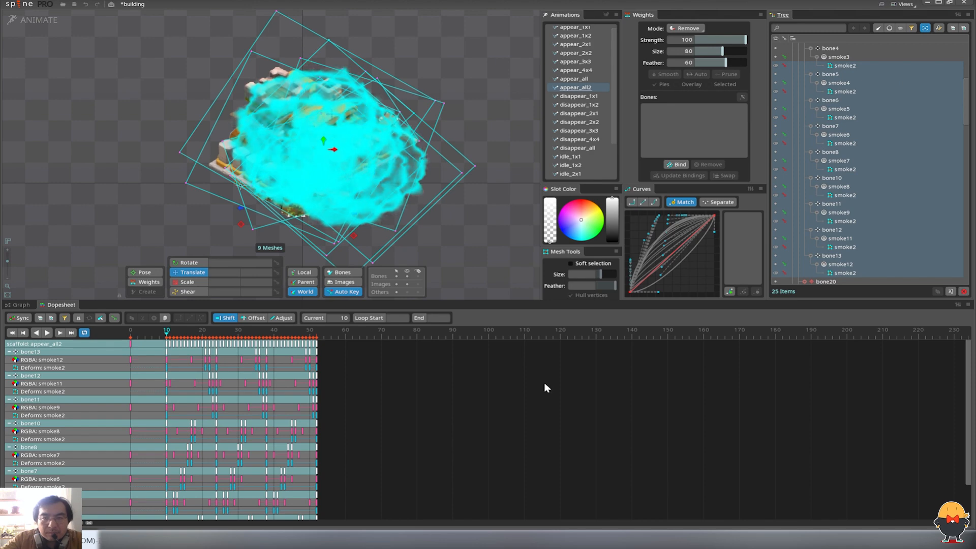
left_click(131, 333)
key("space")
key("d")
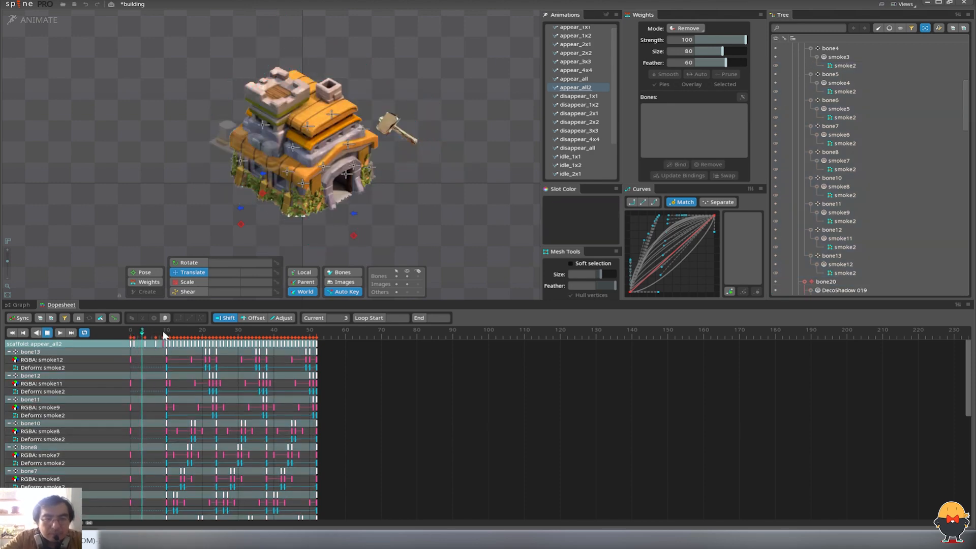
key("d")
left_click(166, 332)
mouse_move(167, 334)
left_mouse_down()
mouse_move(182, 334)
mouse_move(168, 336)
left_mouse_up()
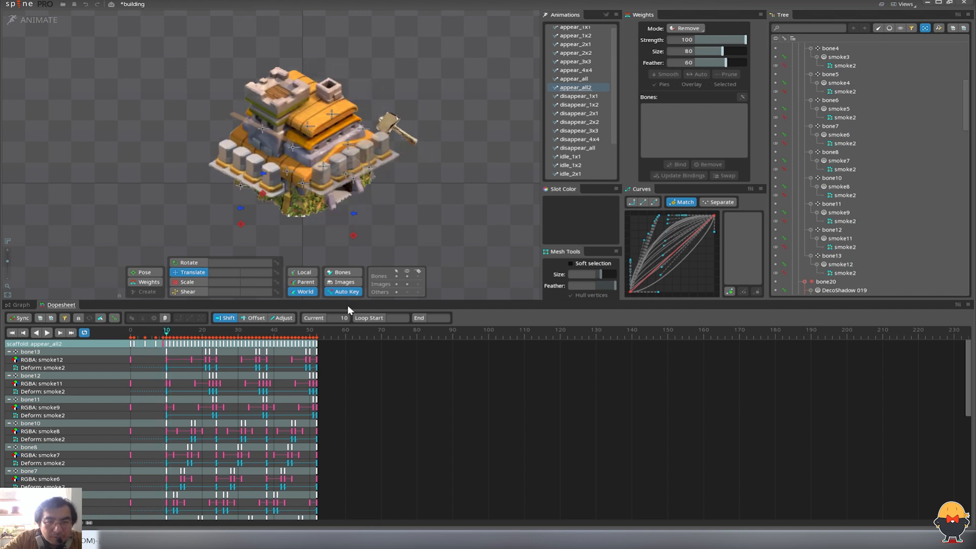
- Undo the invisible keys and all the smoke2 keys pasted into appear_all2
left_click_drag(345, 302, 344, 181)
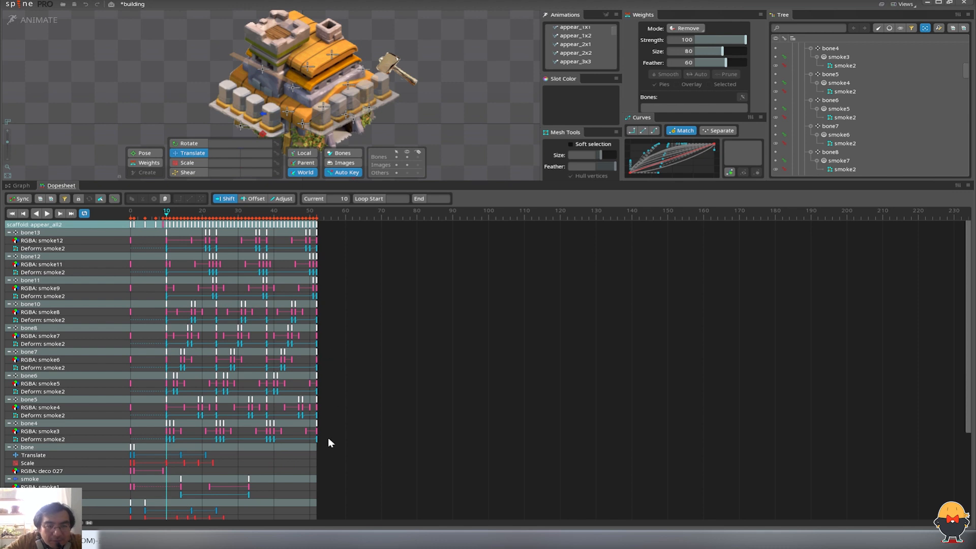
key("ctrl+z")
key("ctrl+z")
key("ctrl+z")
key("ctrl+z")
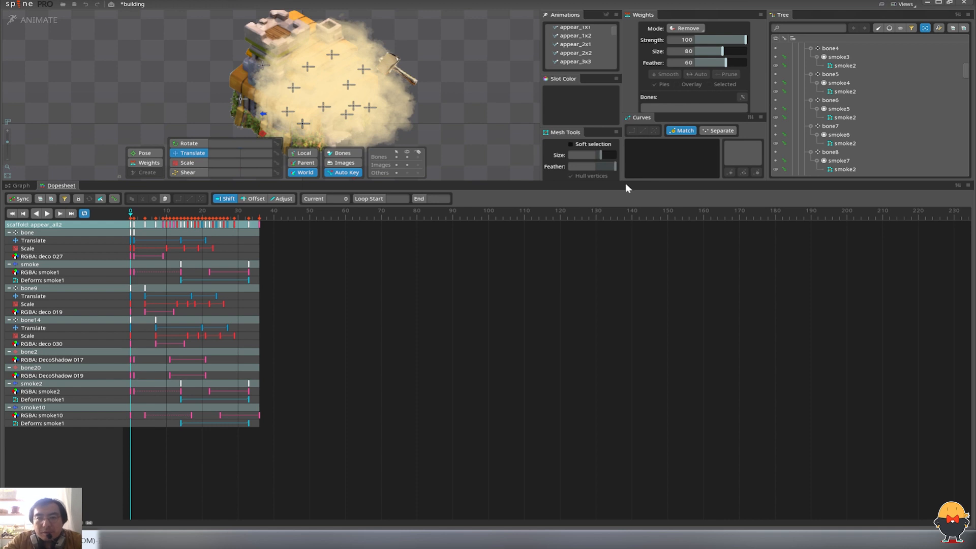
- Play the smoke animation and compare its key timing with the smoke2 animation
left_click_drag(625, 182, 626, 311)
left_click_drag(615, 154, 614, 190)
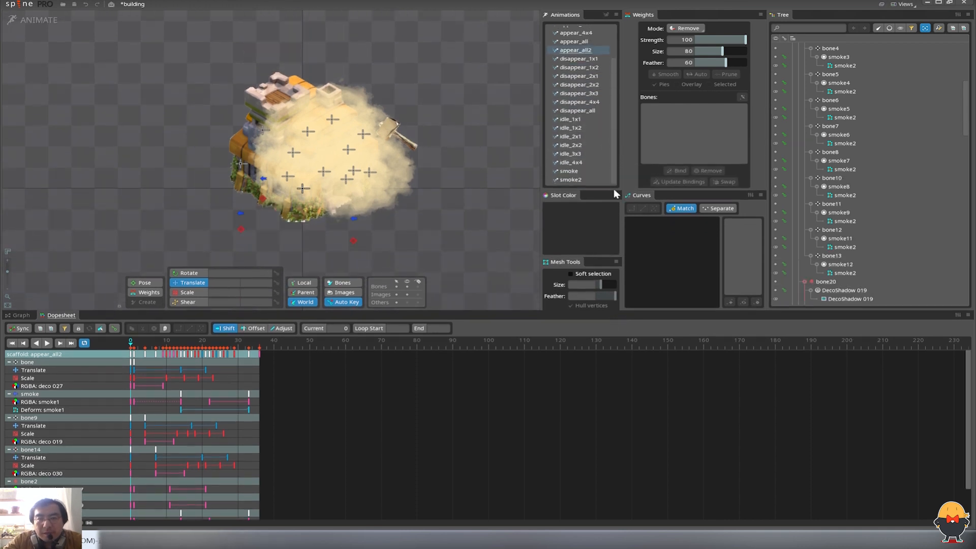
left_click(570, 171)
key("space")
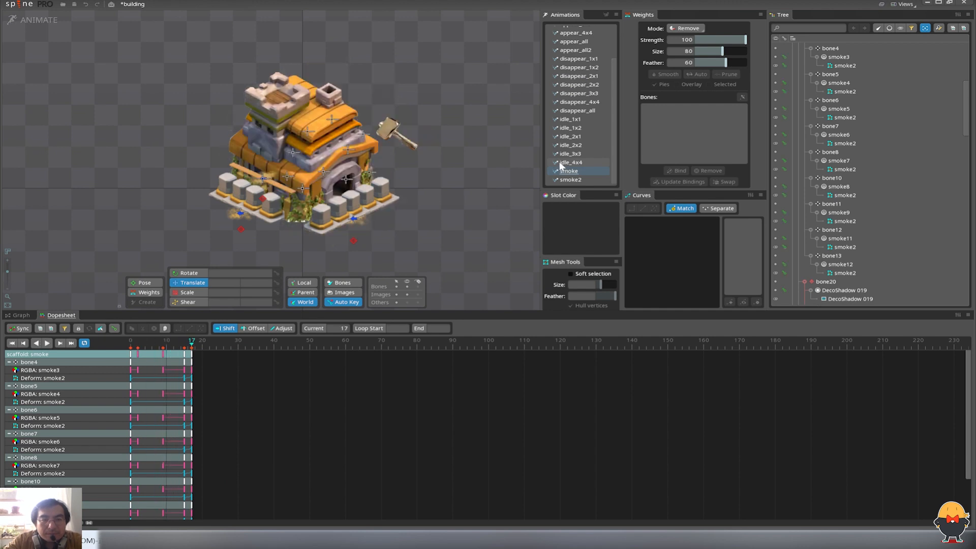
key("space")
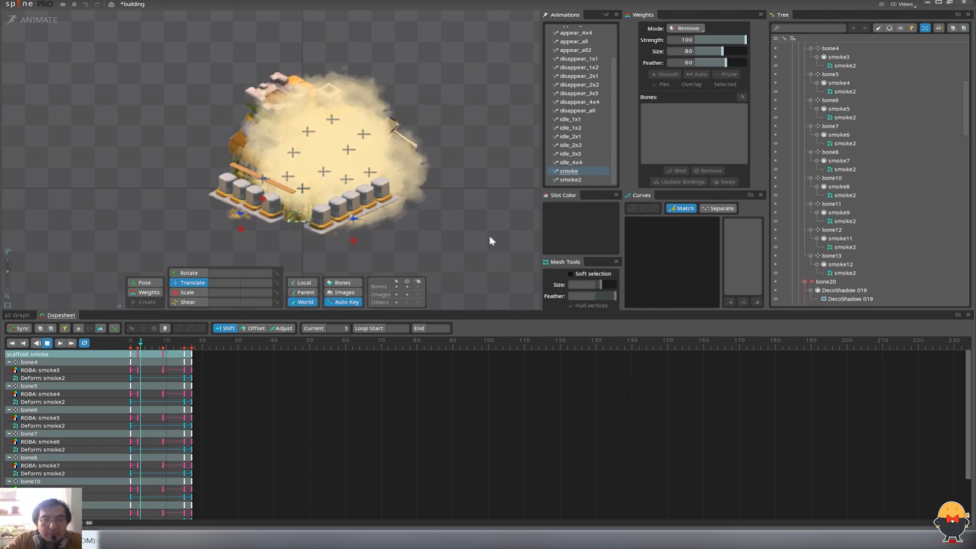
left_click(577, 180)
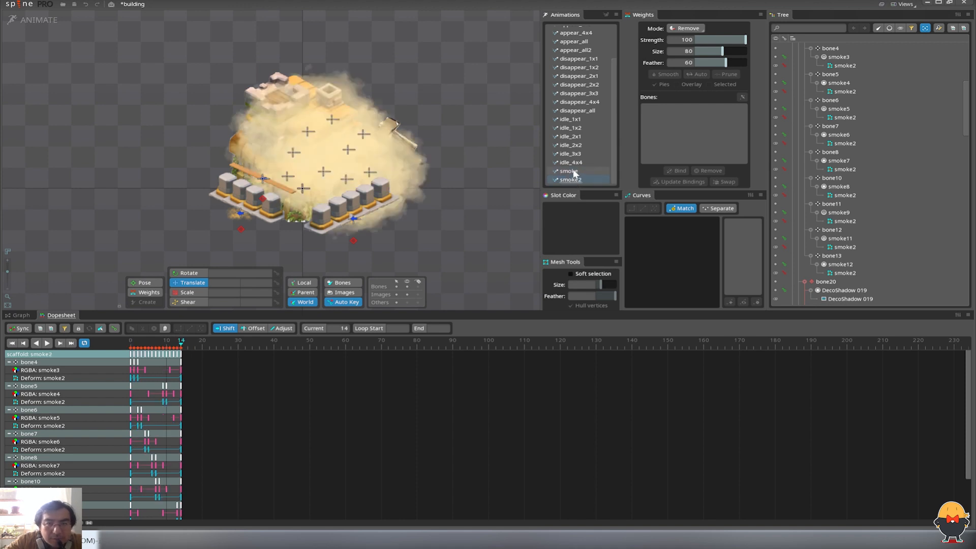
- Move the later keys of the smoke animation earlier so that it ends at frame 14
left_click(569, 172)
left_click_drag(231, 406, 183, 354)
left_click(227, 427)
left_click_drag(174, 346, 181, 348)
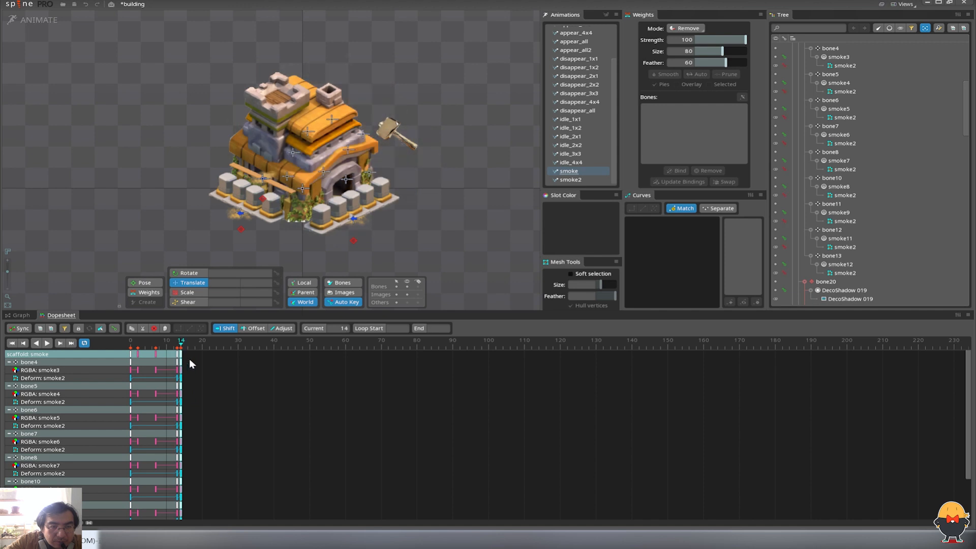
- Copy all keys of the smoke animation and paste them into appear_all2 at frame 10
left_click_drag(216, 405, 127, 332)
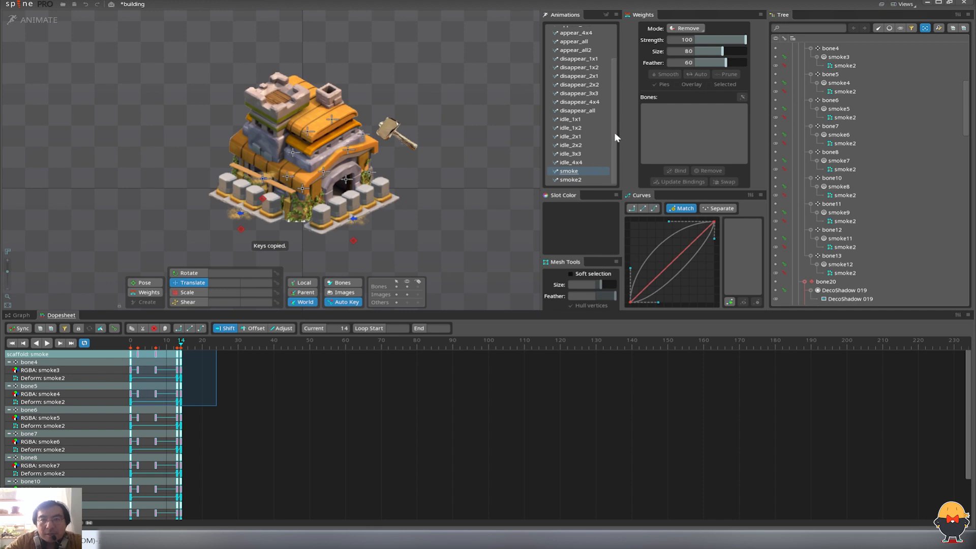
scroll(615, 99, "up", 2)
left_click(579, 77)
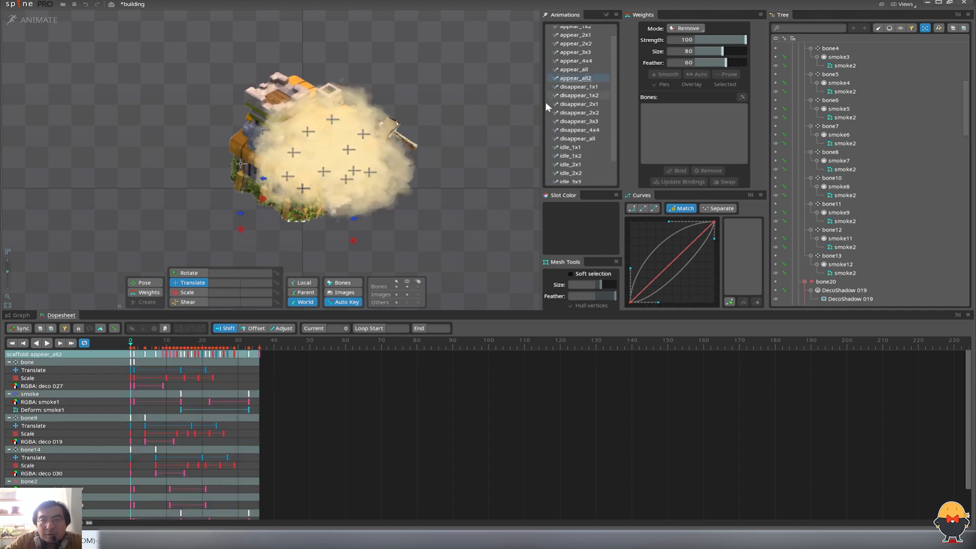
key("c")
key("d")
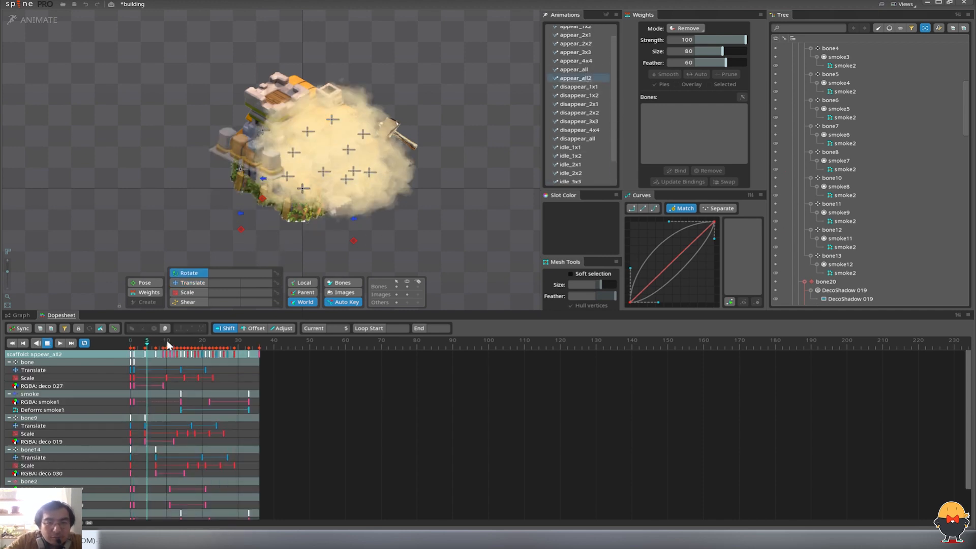
key("d")
left_click_drag(163, 346, 166, 346)
key("ctrl+v")
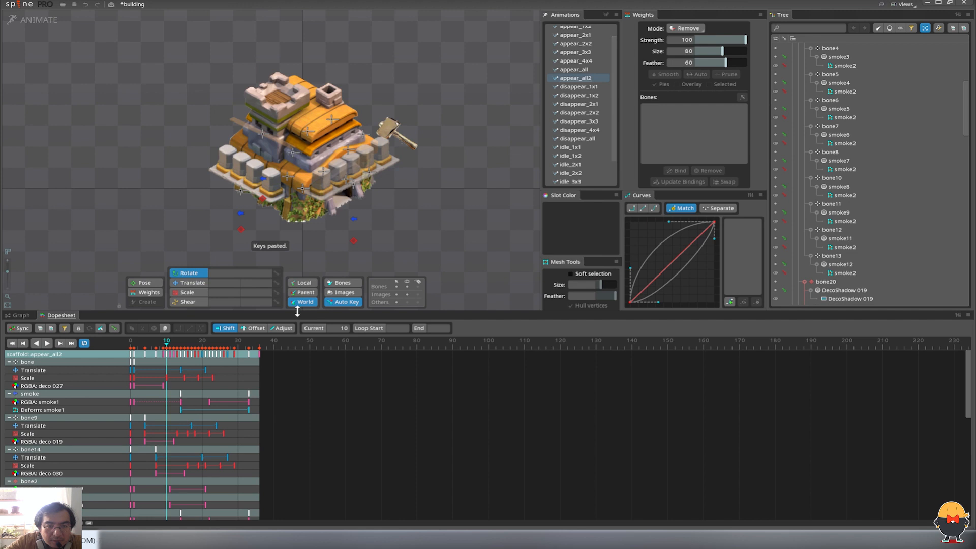
- Paste the copied smoke keys at frames 24 and 38 of appear_all2 and play the animation
left_click_drag(300, 310, 295, 227)
left_click(217, 264)
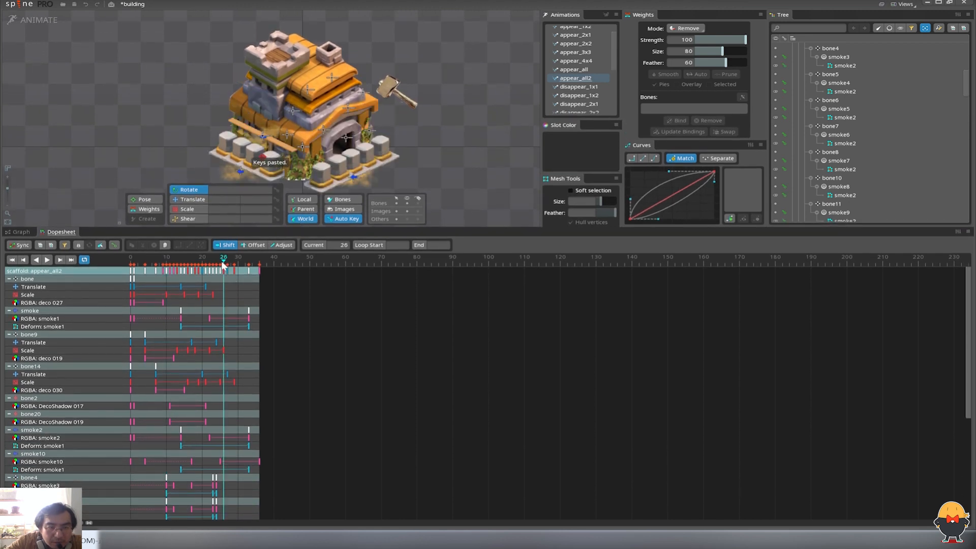
left_click(267, 263)
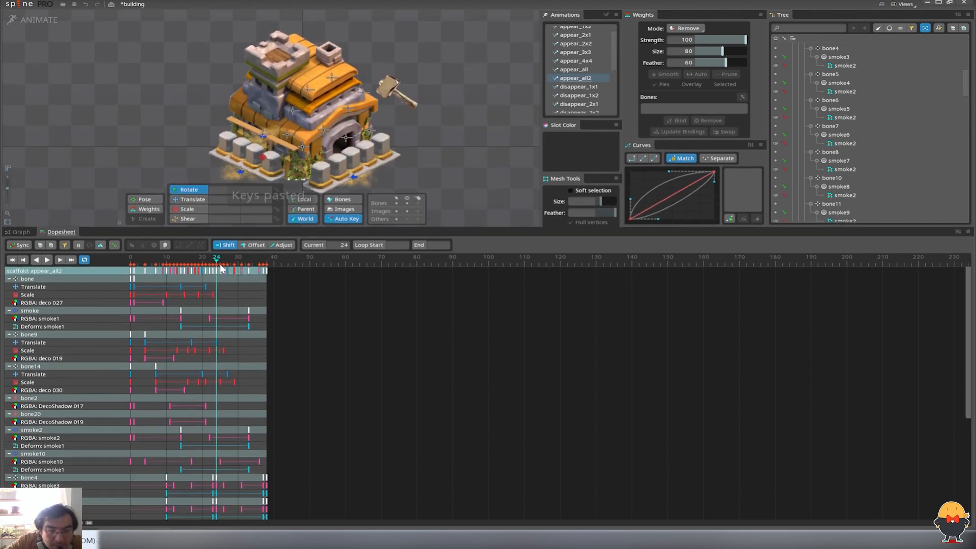
key("ctrl+v")
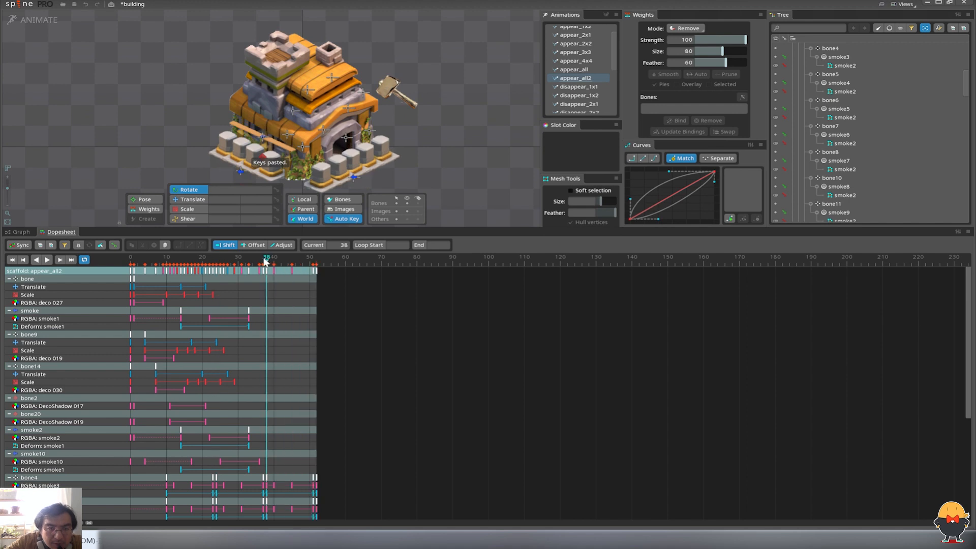
key("space")
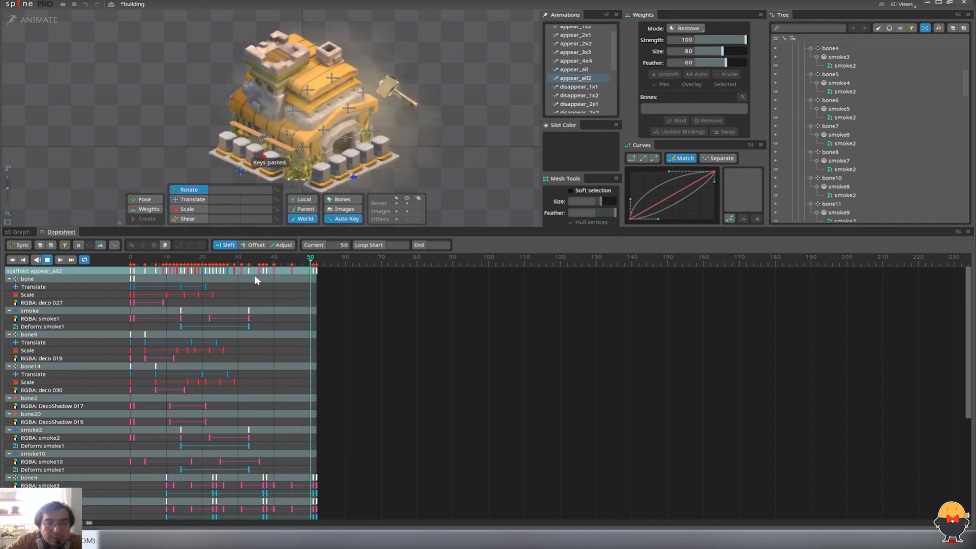
key("Home")
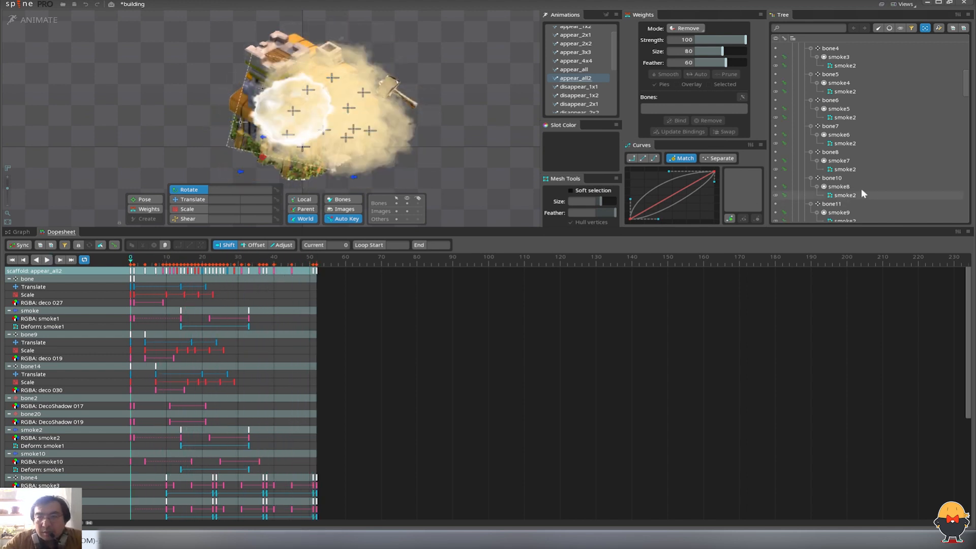
- Select the nine smoke2 meshes under bone4 to bone13 to show only their keys, and save the project
left_click(856, 67)
scroll(864, 112, "down", 6)
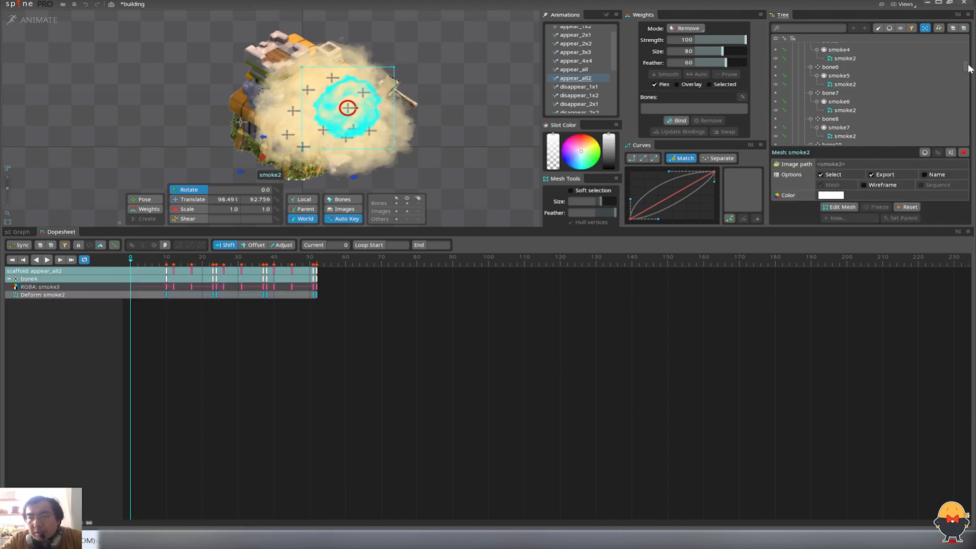
left_click(853, 130, "shift")
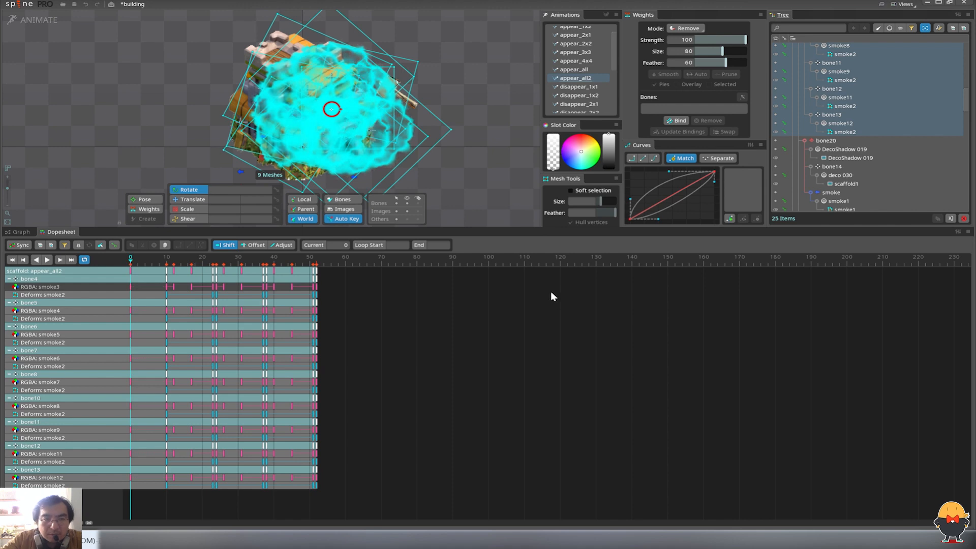
key("ctrl+s")
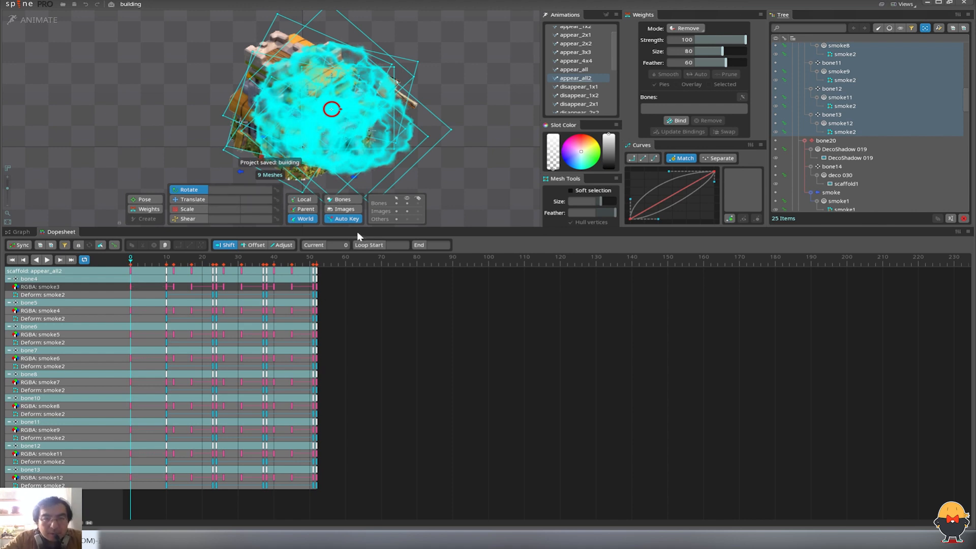
left_click_drag(359, 228, 359, 189)
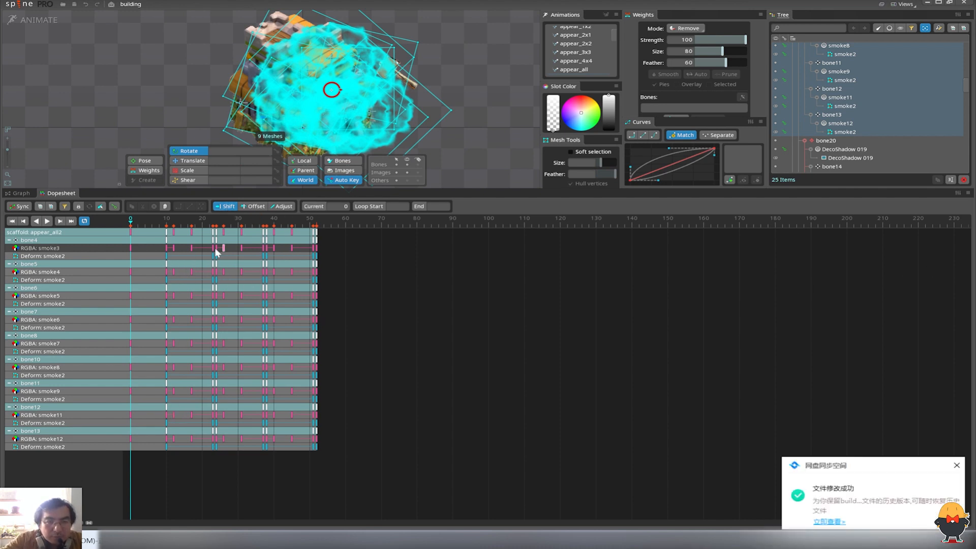
- Stagger the smoke keys of bone5 to bone13 successively later than bone4, with bone5 starting at frame 11
left_click_drag(167, 264, 188, 390)
left_click_drag(167, 414, 200, 437)
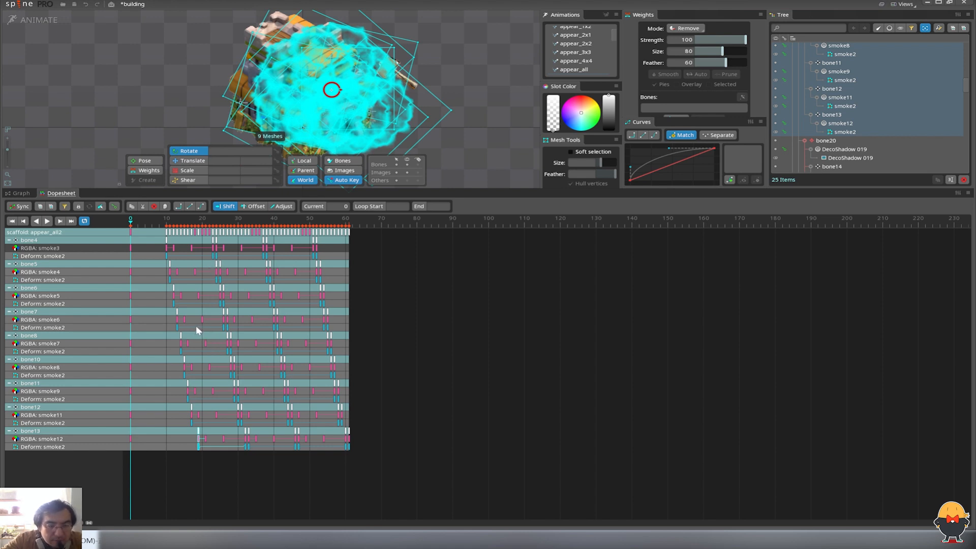
- Undo the key offsets of bone7 to bone13
key("ctrl+z")
key("ctrl+z")
key("ctrl+z")
key("ctrl+z")
key("ctrl+z")
key("ctrl+z")
key("ctrl+z")
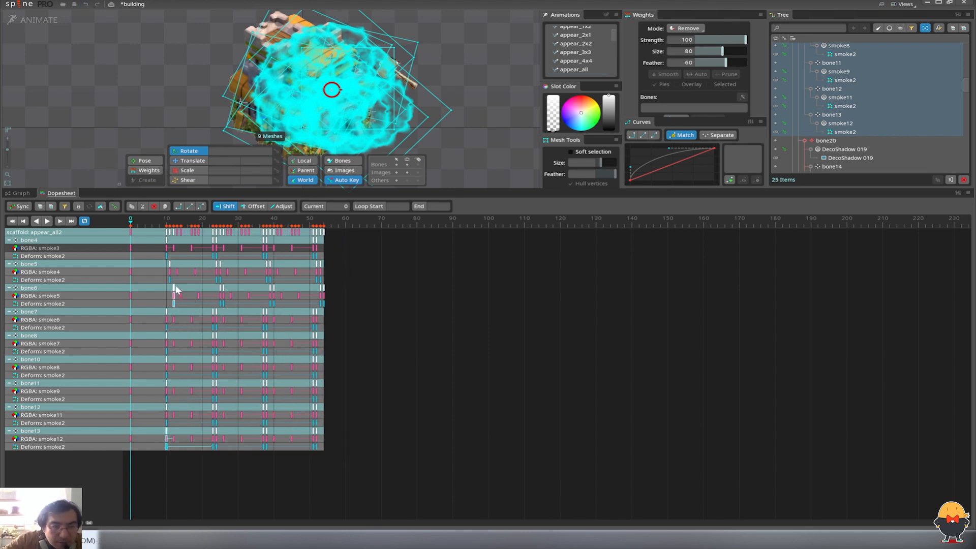
- Shift the smoke keys of bone6 to bone13 so they start at frames 13, 15, 16, 18, 19, 20 and 21
left_click_drag(167, 297, 184, 322)
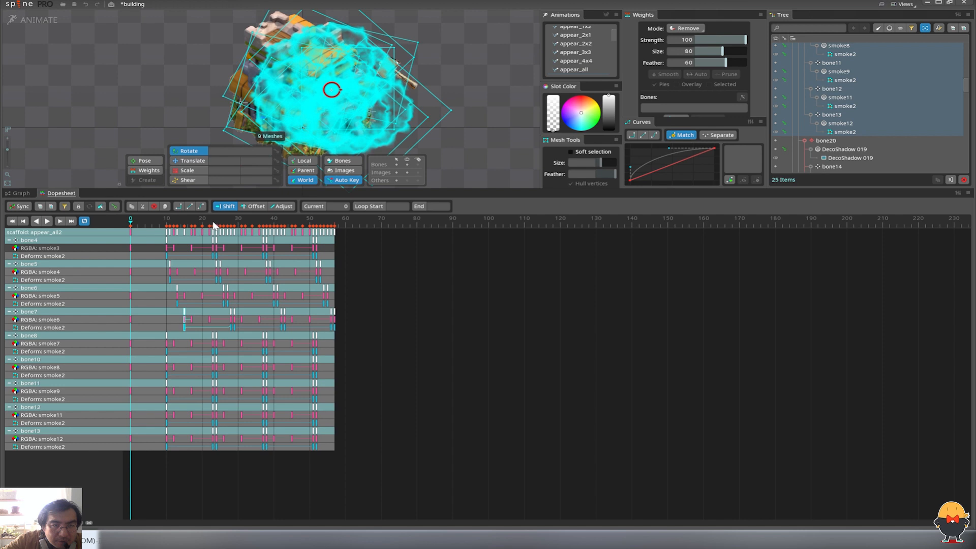
left_click_drag(184, 346, 203, 411)
left_click_drag(166, 438, 204, 436)
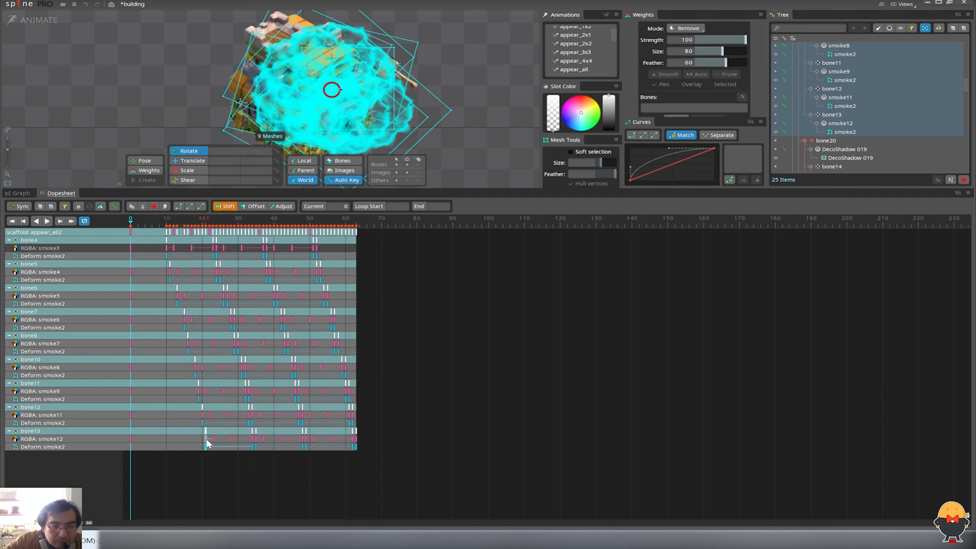
- Play appear_all2 from frame 10 and again from the start with nothing selected to check the staggered smoke
left_click(159, 220)
key("space")
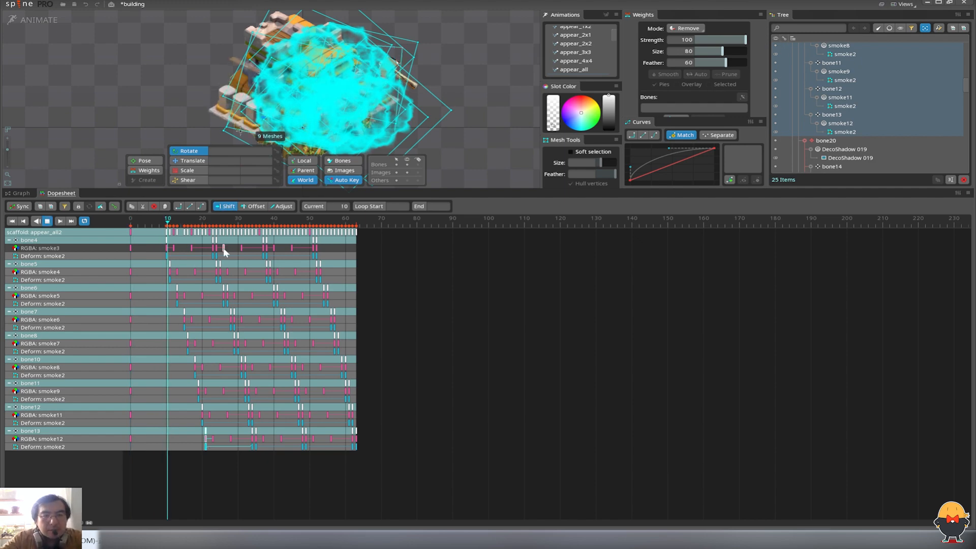
key("space")
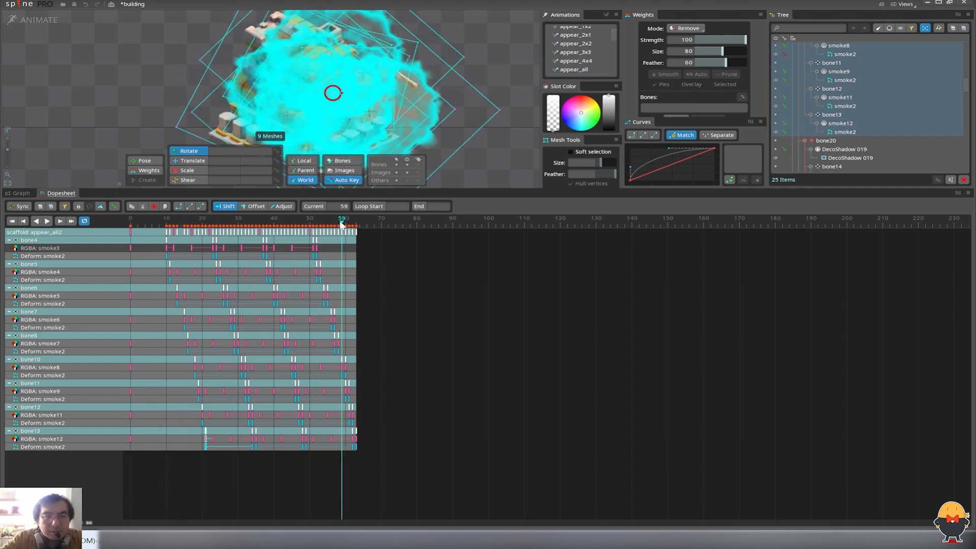
left_click_drag(341, 223, 356, 222)
key("Home")
key("Escape")
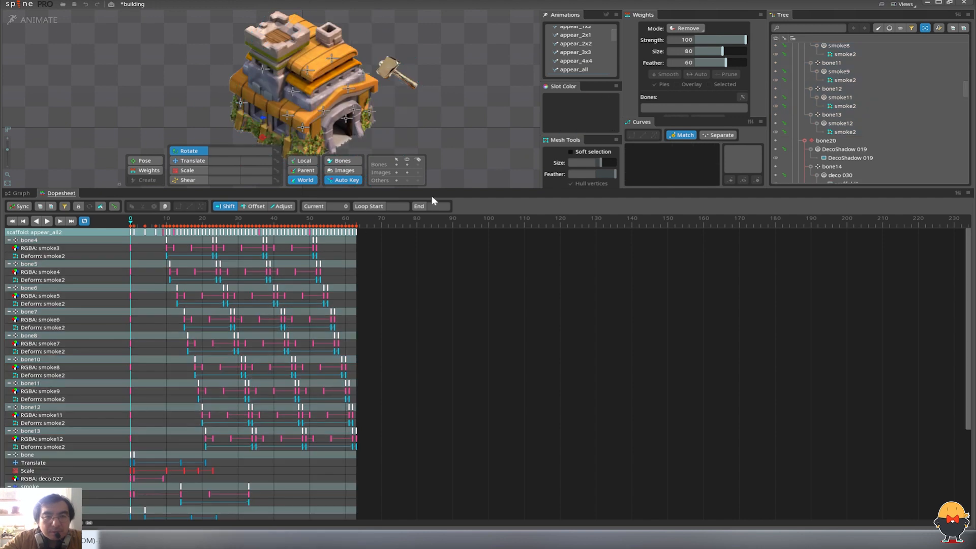
left_click_drag(542, 189, 543, 231)
key("space")
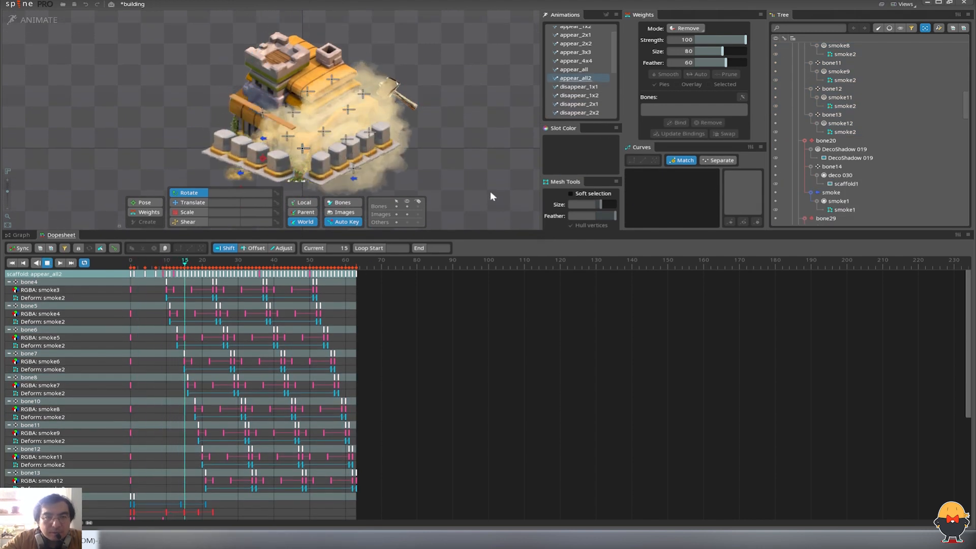
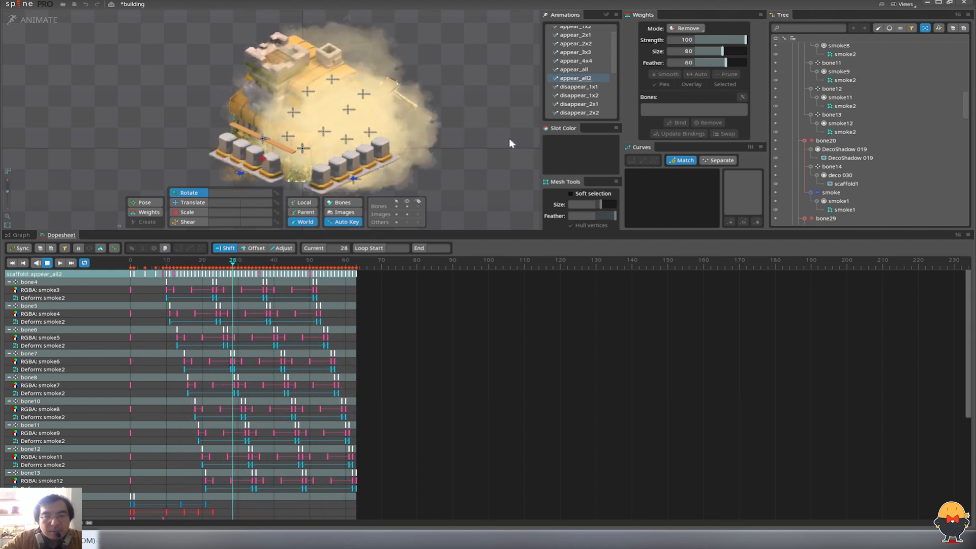
- In setup mode, filter the tree to bones and move bone4 to bone13 together up and left over the building
key("d")
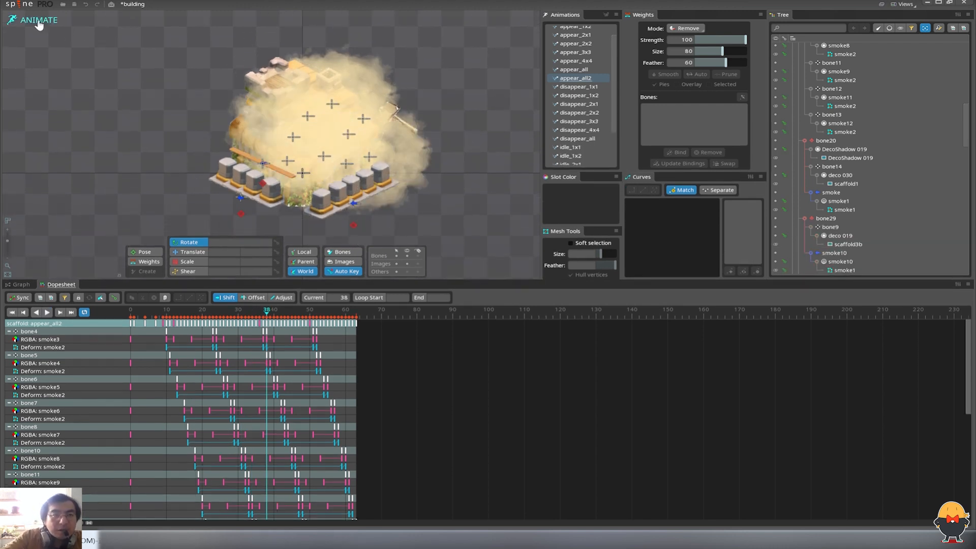
left_click(31, 19)
left_click_drag(967, 175, 964, 101)
left_click(775, 111)
key("v")
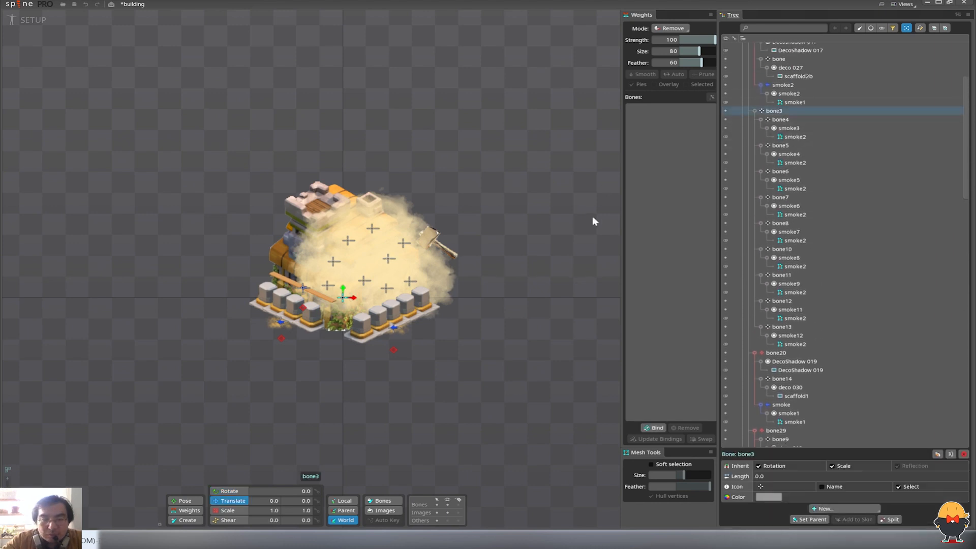
left_click(860, 28)
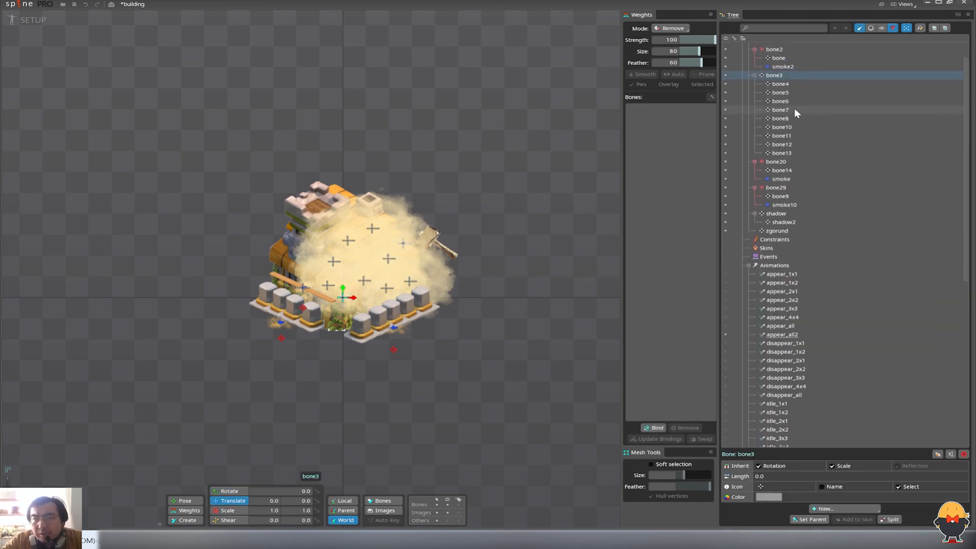
left_click(781, 96)
left_click(783, 163, "shift")
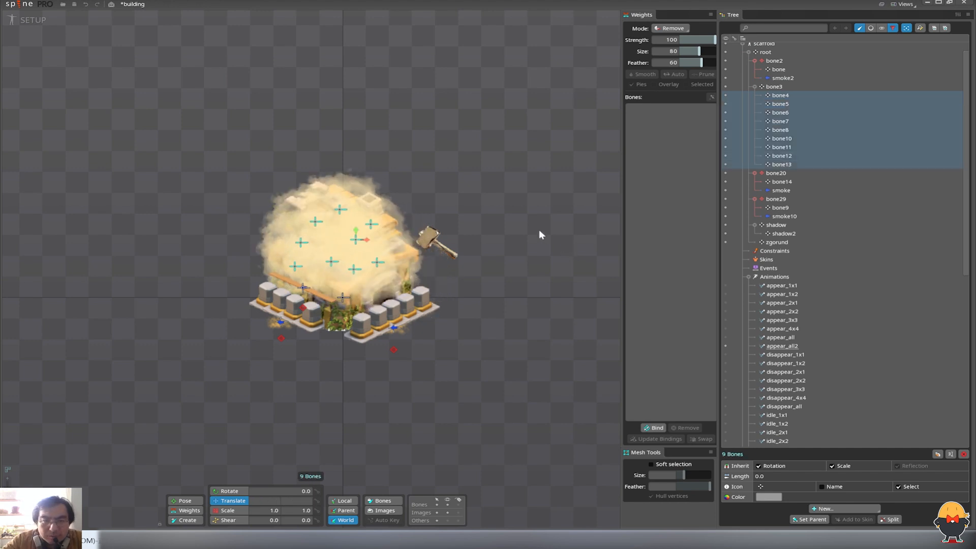
- Play appear_all2 in animate mode, save the project, and select the scaffold's bone under bone2
left_click(36, 26)
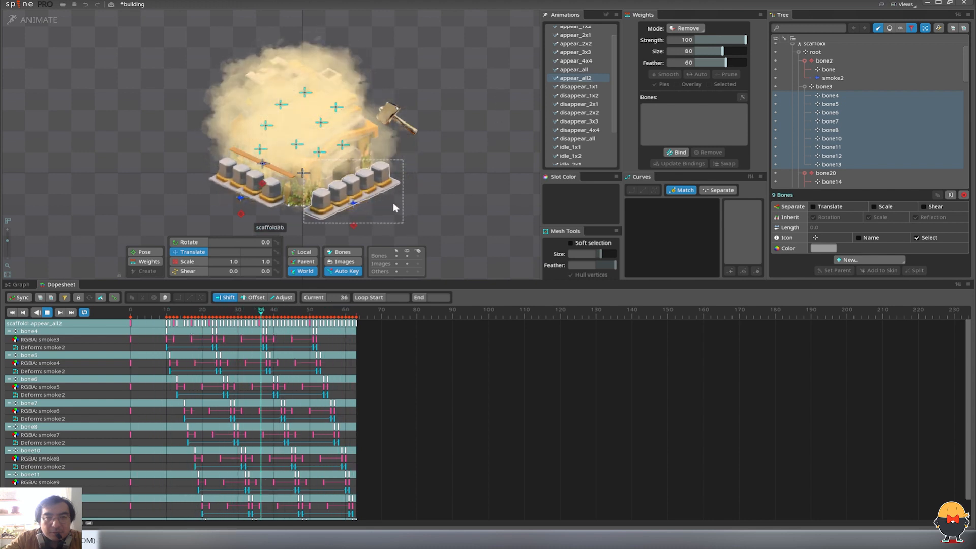
key("ctrl+s")
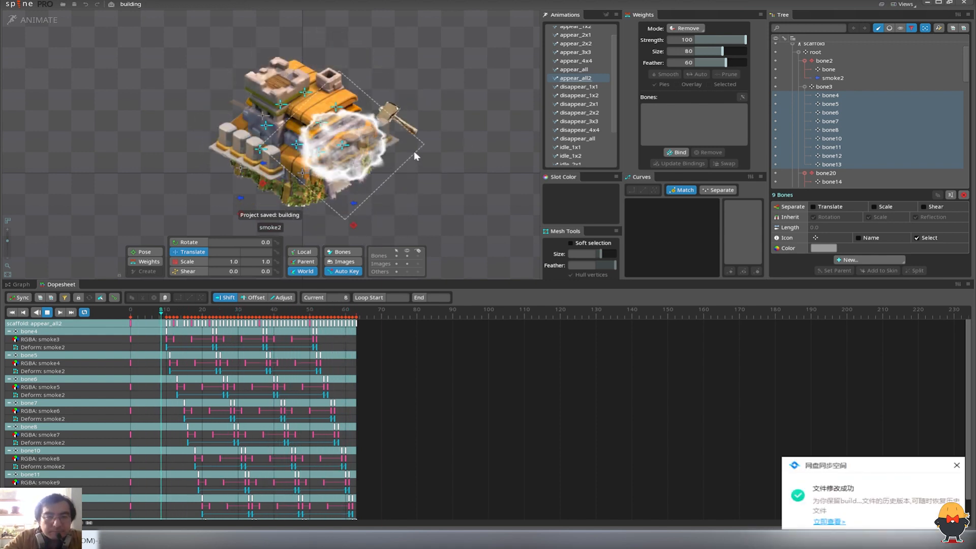
key("d")
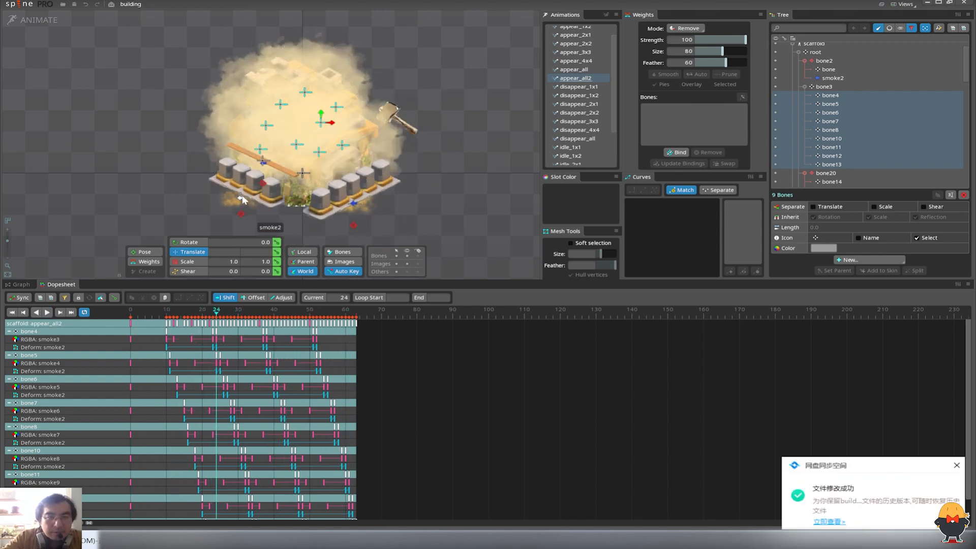
left_click(243, 199)
left_click(342, 316)
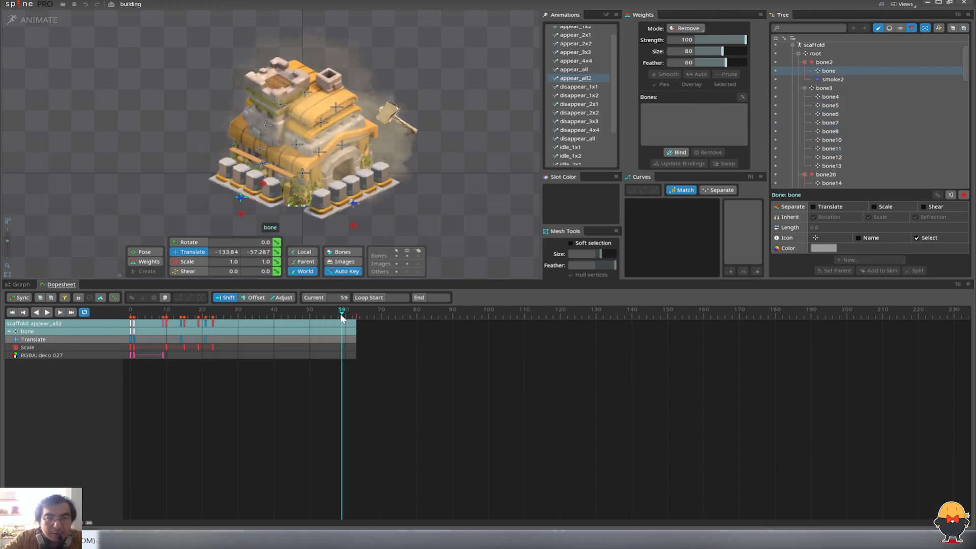
left_click(276, 251)
left_click_drag(342, 317, 403, 317)
left_click(206, 334)
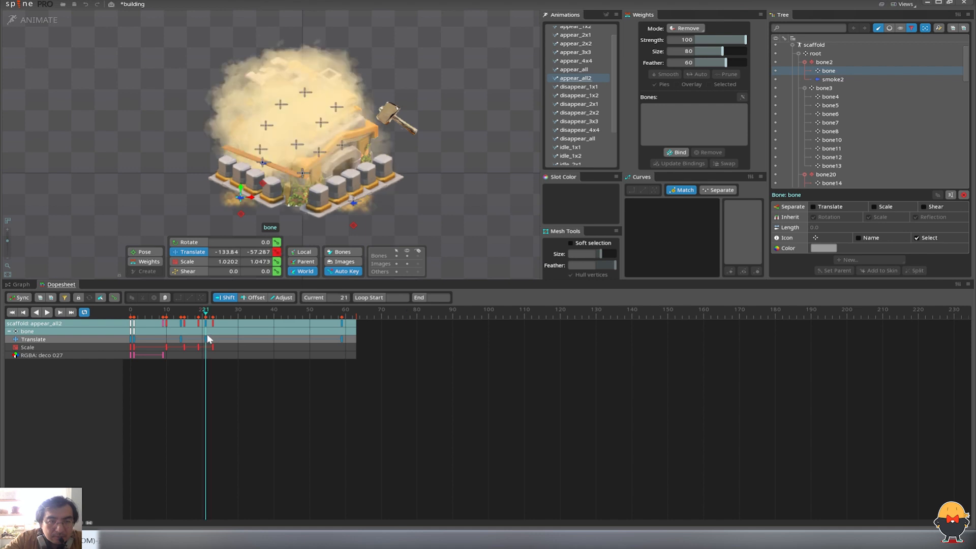
left_click(335, 315)
left_click_drag(342, 316, 348, 316)
key("ctrl+z")
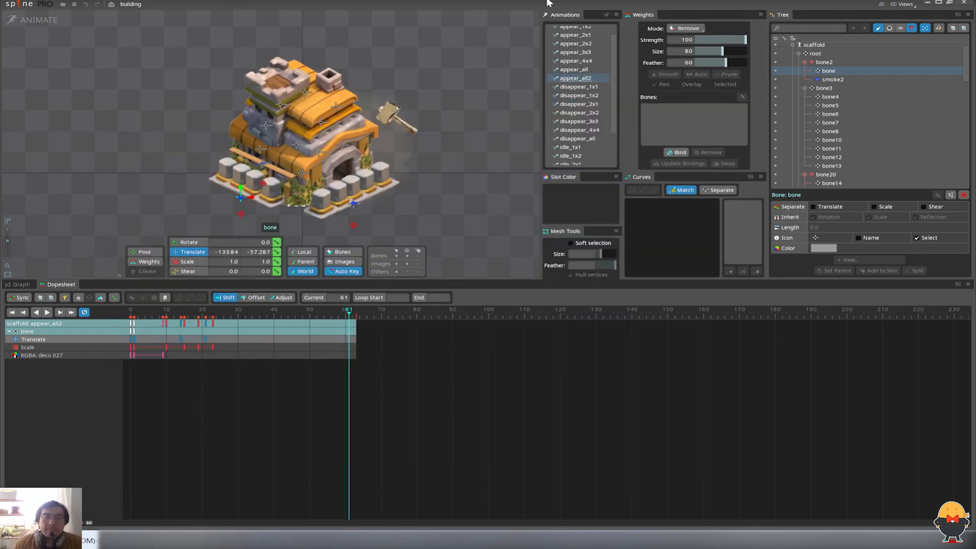
- Play appear_all2 briefly and key the selected scaffold bone's translation at frame 59
key("space")
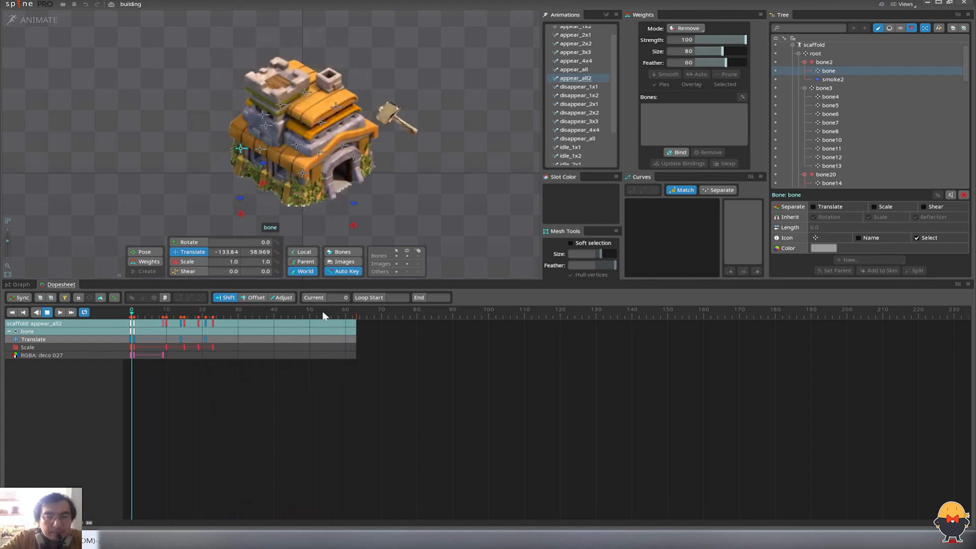
key("space")
left_click_drag(325, 317, 343, 318)
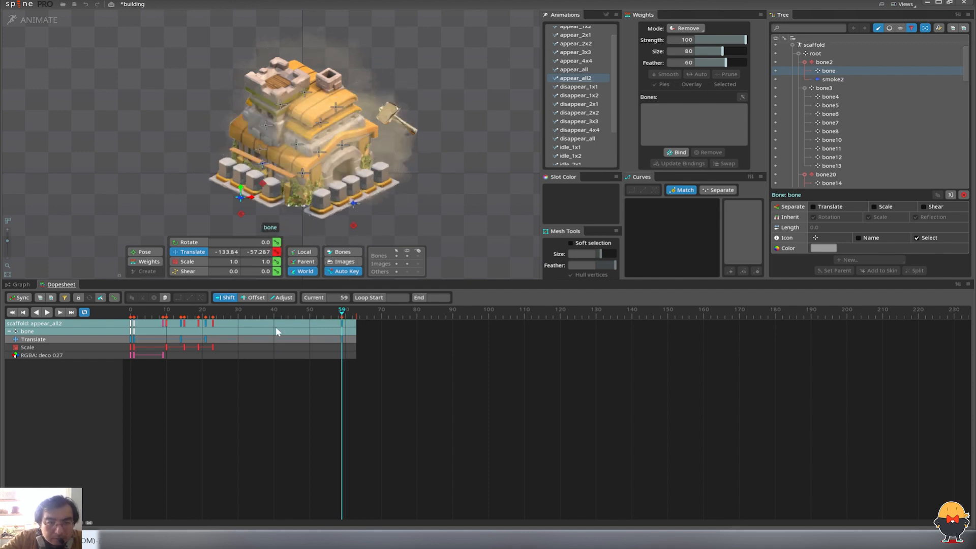
- Inspect the bone's translate graph and change the frame 21 key's curve type so the span to frame 59 is straight
left_click(205, 339)
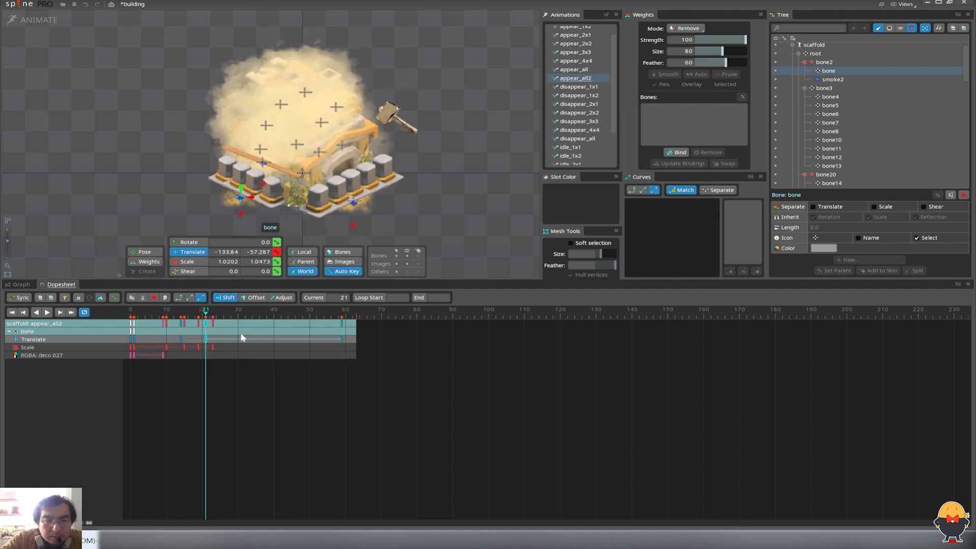
left_click_drag(224, 338, 201, 339)
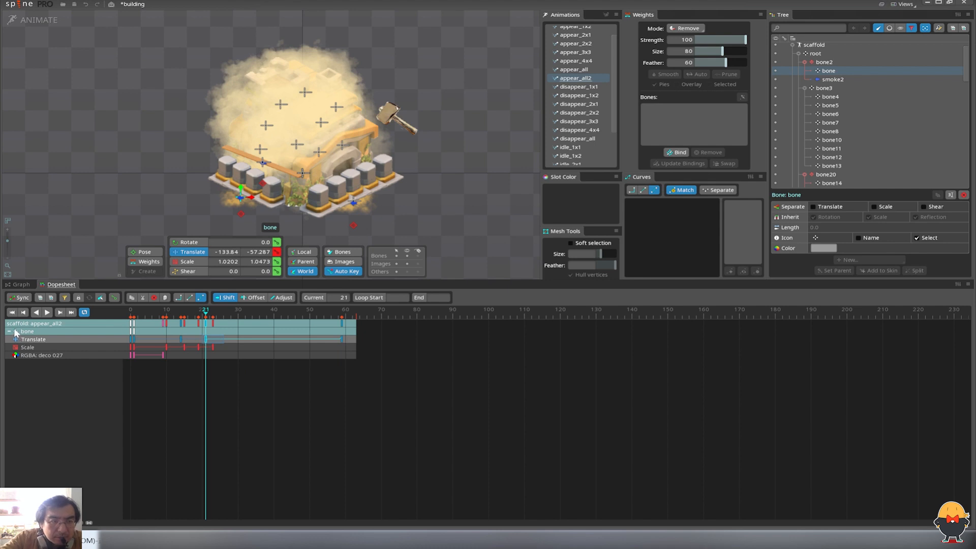
left_click(27, 286)
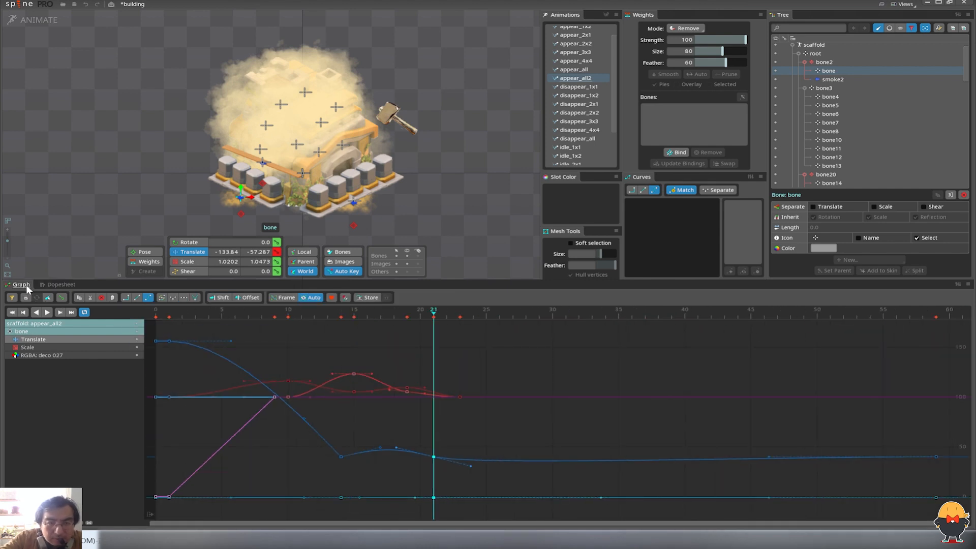
left_click(62, 285)
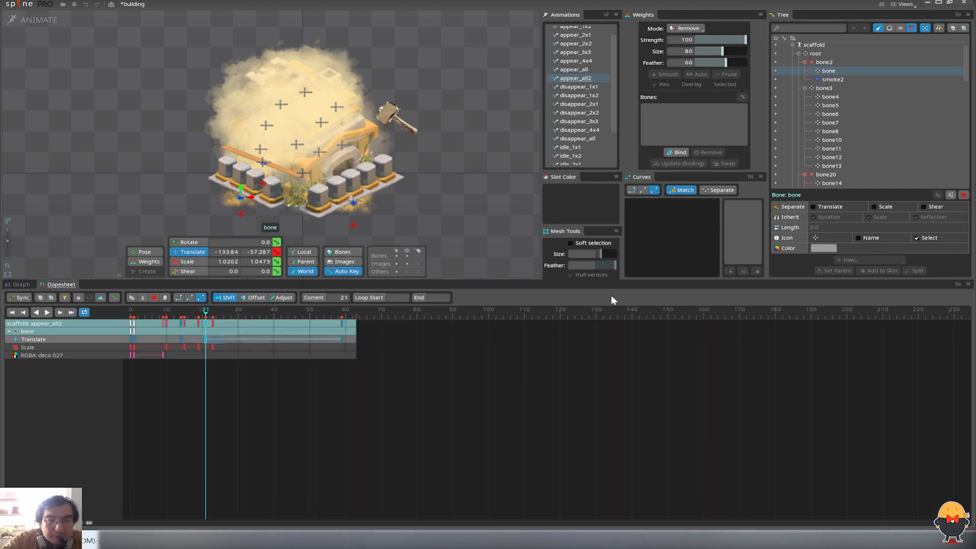
left_click(643, 192)
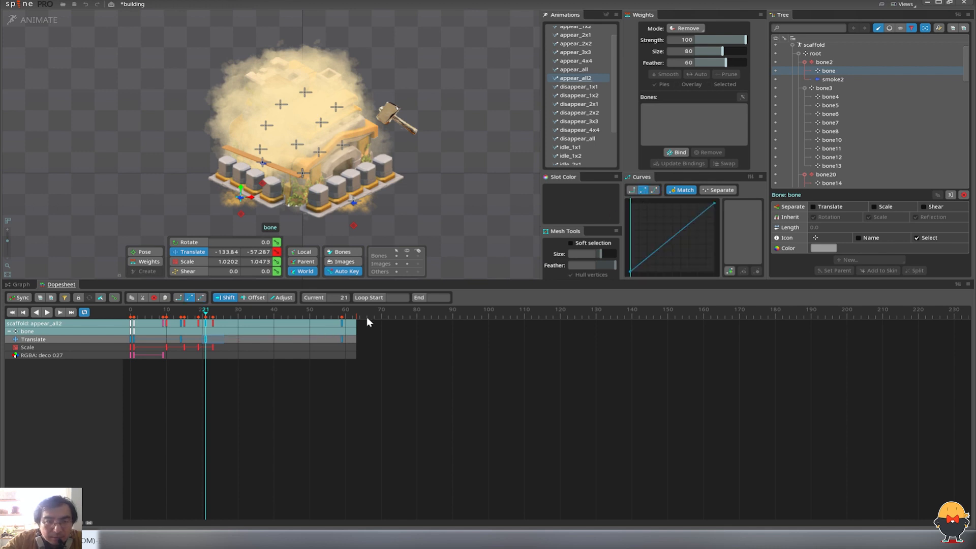
- Raise the selected scaffold bone at frame 73 to a Y translation of about 107.79 and preview the lift from frame 59
left_click_drag(346, 317, 392, 316)
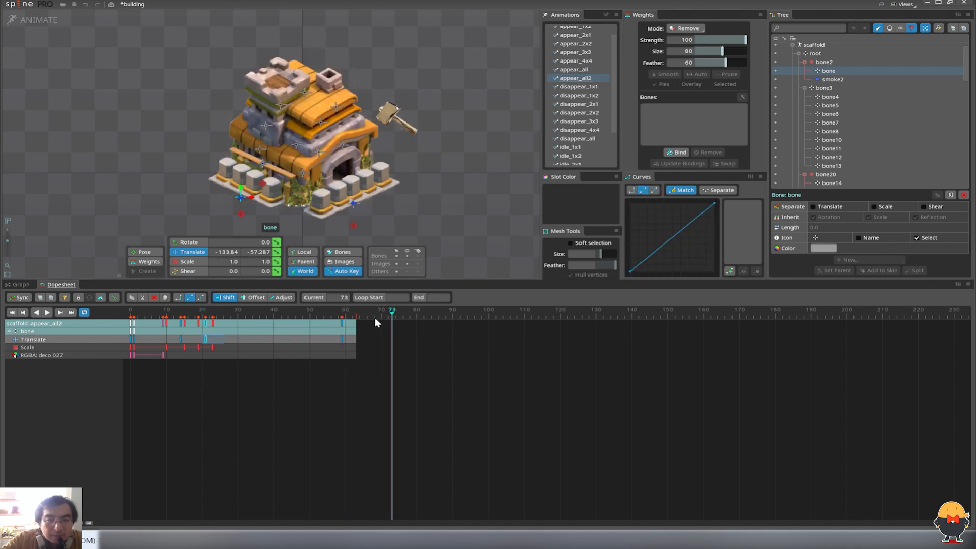
left_click_drag(241, 189, 241, 118)
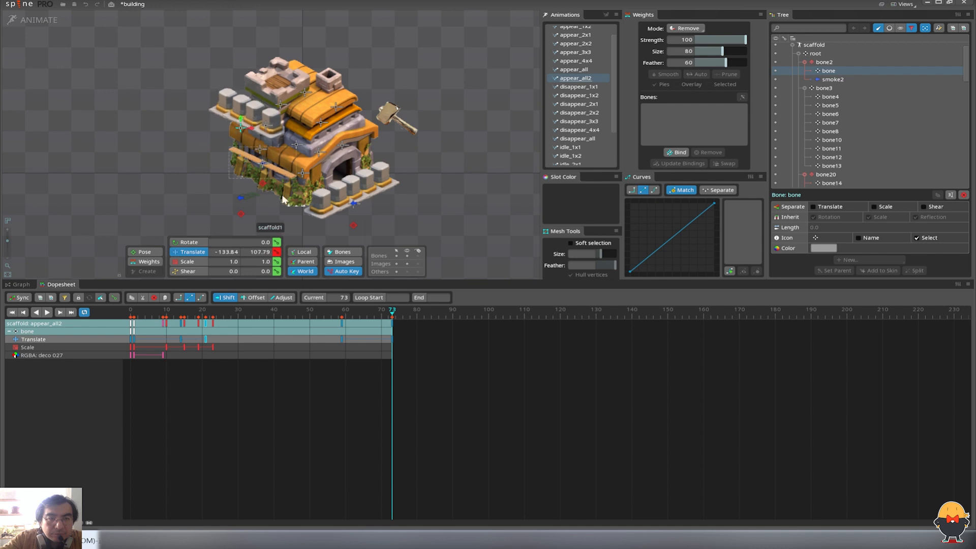
left_click(342, 315)
key("d")
key("d")
- Shift the last translate key to frame 70, give the frame 59 key a Bezier ease-out curve, and replay from frame 59
left_click_drag(391, 323, 381, 323)
left_click_drag(361, 358, 334, 332)
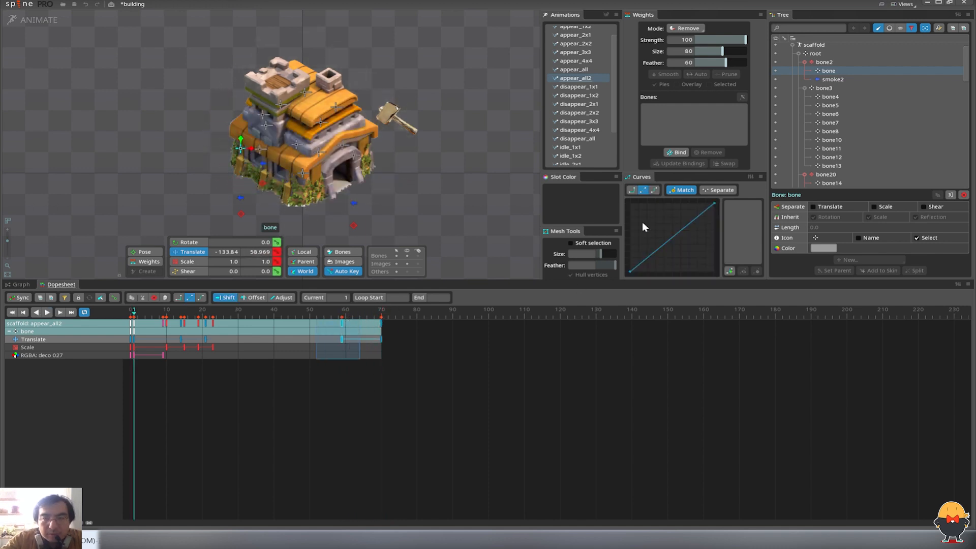
left_click(655, 190)
left_click(343, 314)
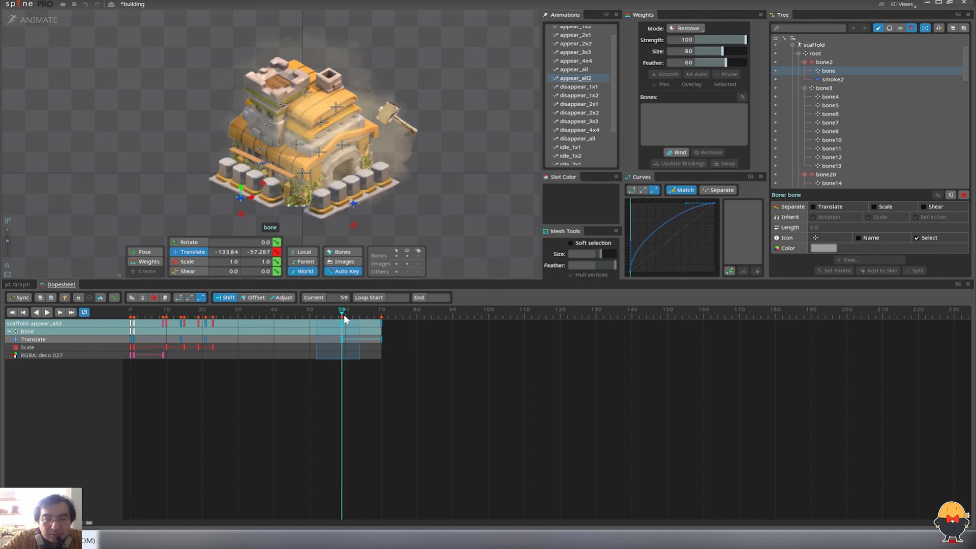
key("d")
left_click(346, 312)
key("d")
- Move the last translate key to frame 73 and replay the scaffold's lift from frame 59
left_click_drag(376, 327, 396, 324)
left_click(344, 313)
key("d")
left_click(392, 314)
key("d")
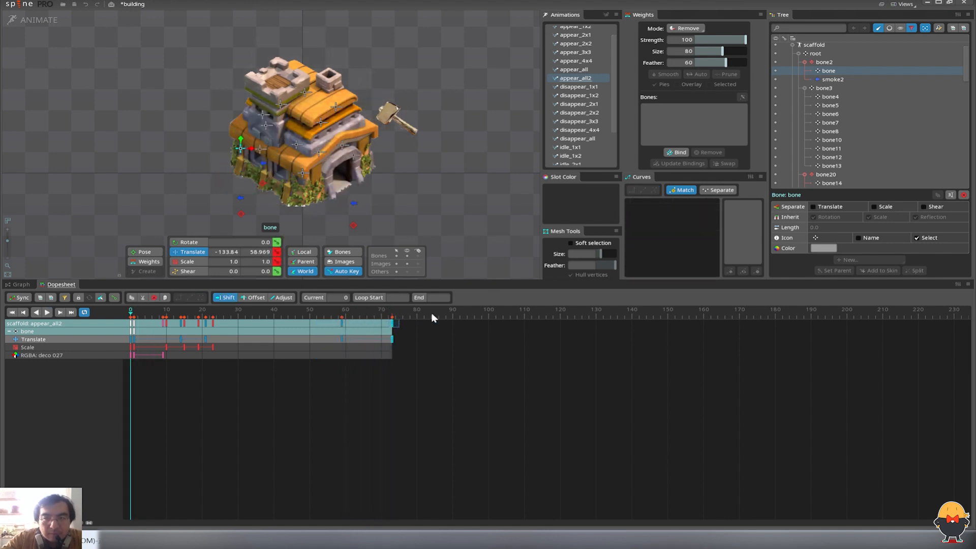
left_click(392, 313)
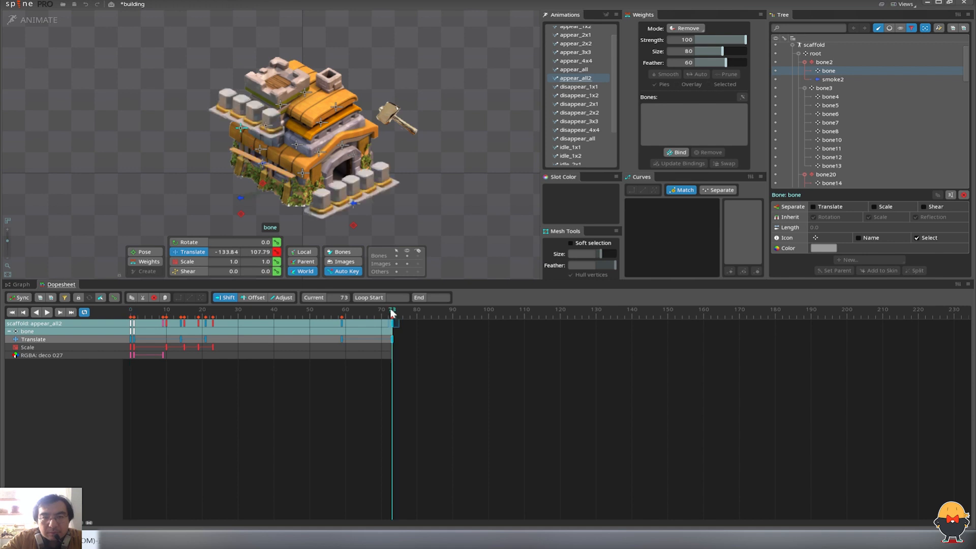
- Show all item types in the tree and key scaffold2b's color to fade it out from frame 67 to 73
left_click(878, 28)
left_click(814, 175)
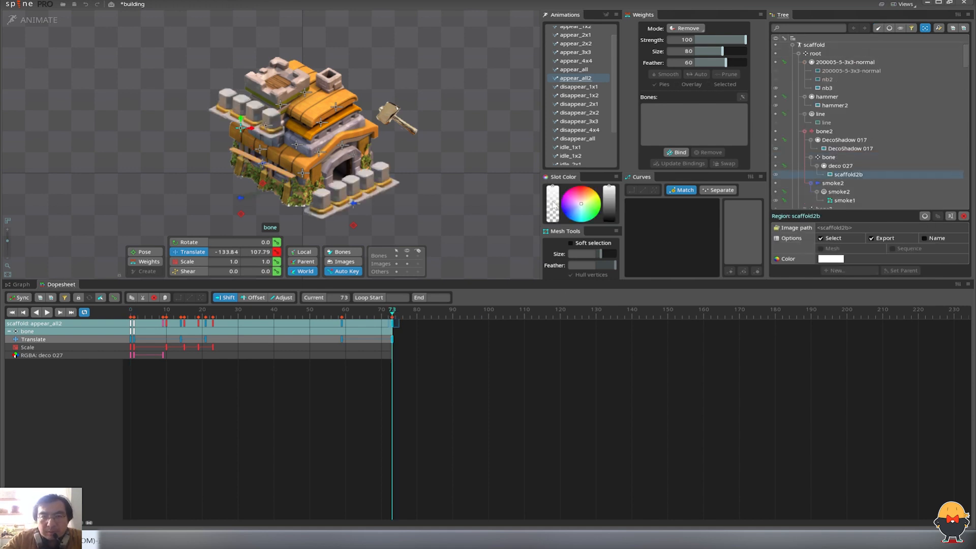
left_click(371, 311)
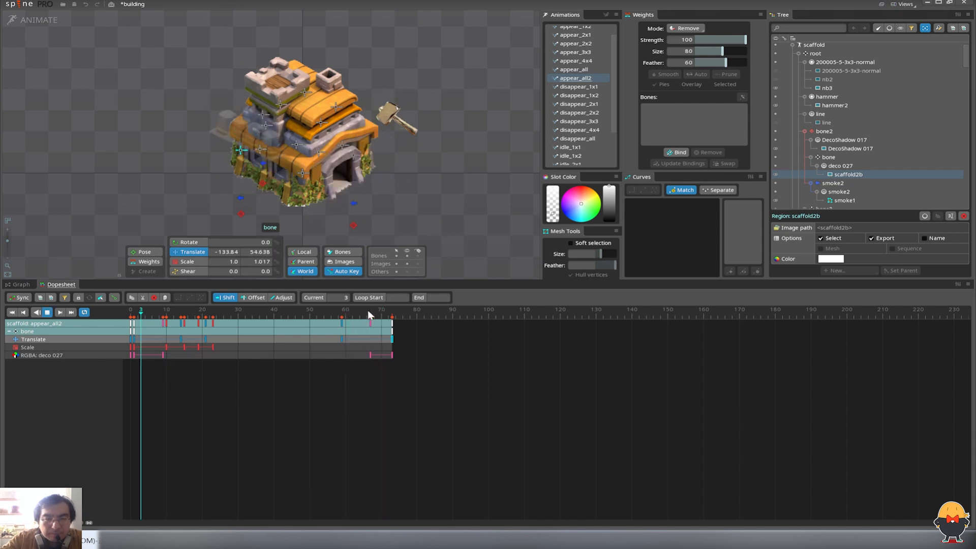
left_click(345, 311)
left_click(342, 311)
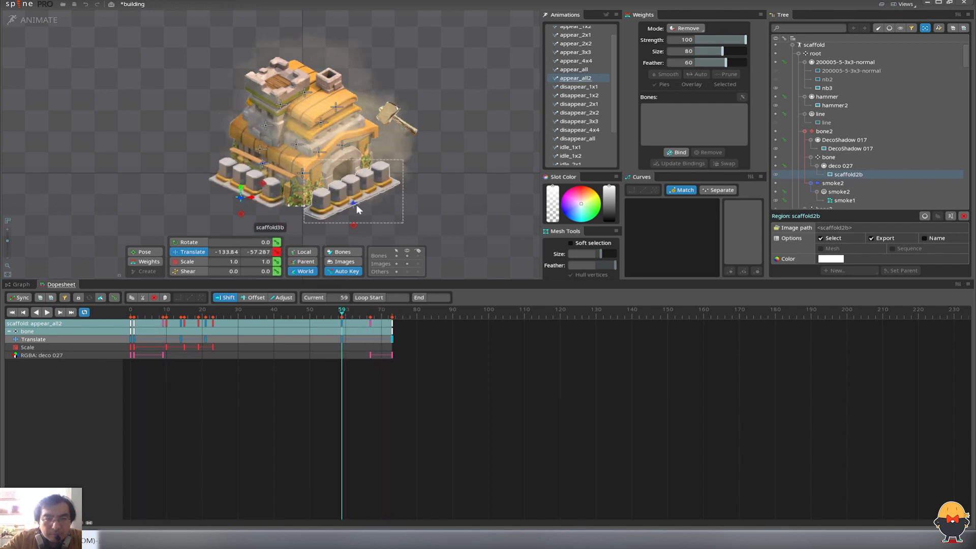
- Key the scaffold2b bone's scale at frames 56, 59 and 62, stretching it to about 1.0132 by 1.1321 at frame 62
left_click(355, 208)
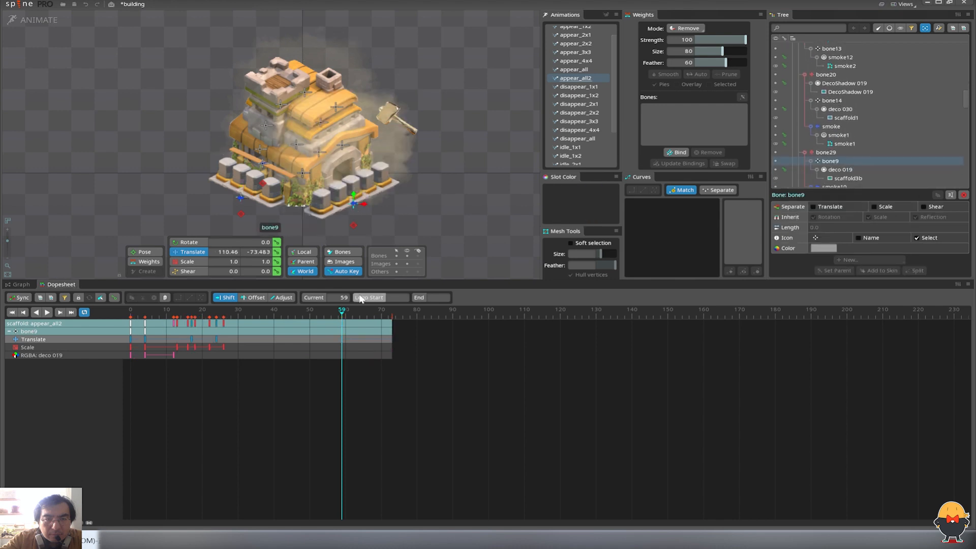
mouse_move(342, 311)
left_mouse_down()
mouse_move(352, 311)
mouse_move(331, 312)
left_mouse_up()
left_click(242, 161)
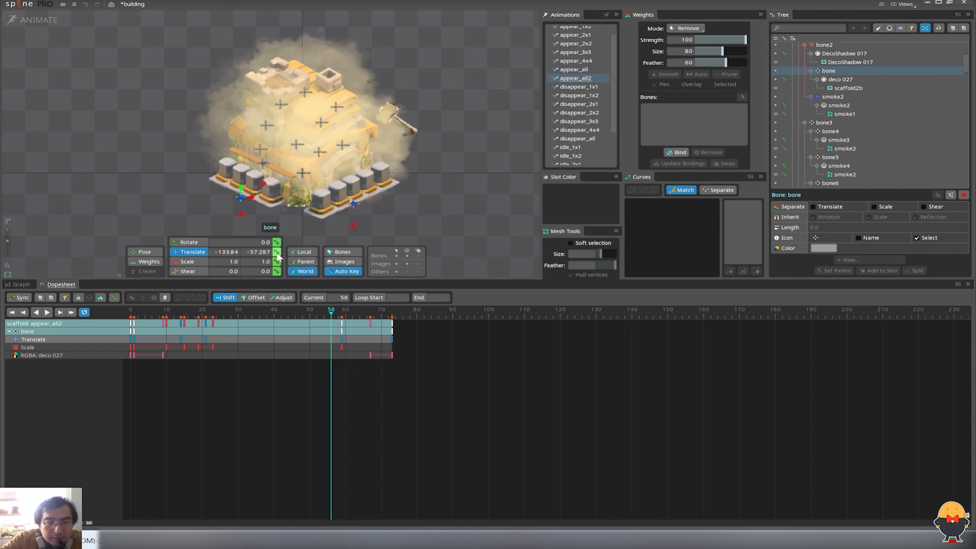
left_click(342, 315)
key("x")
left_click_drag(257, 200, 258, 201)
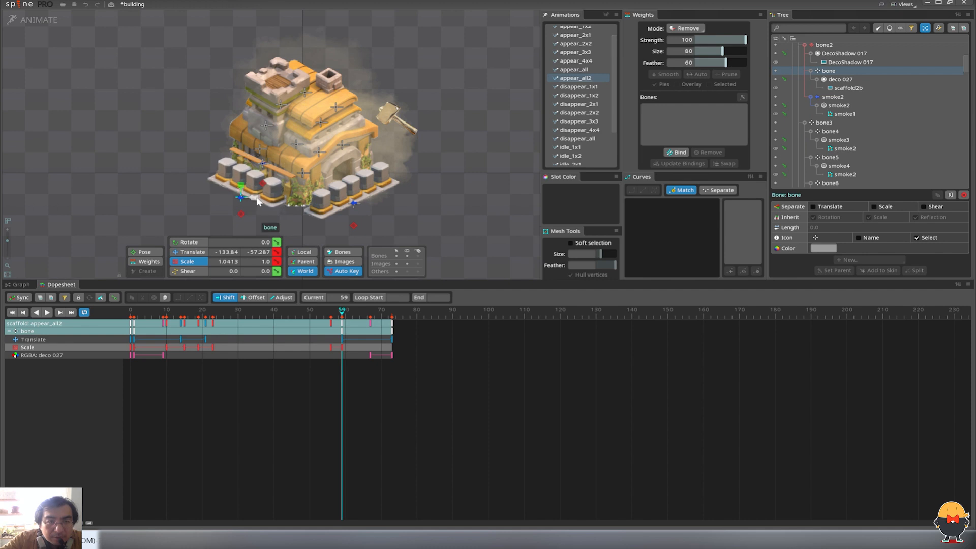
key("Right")
key("Right")
key("Right")
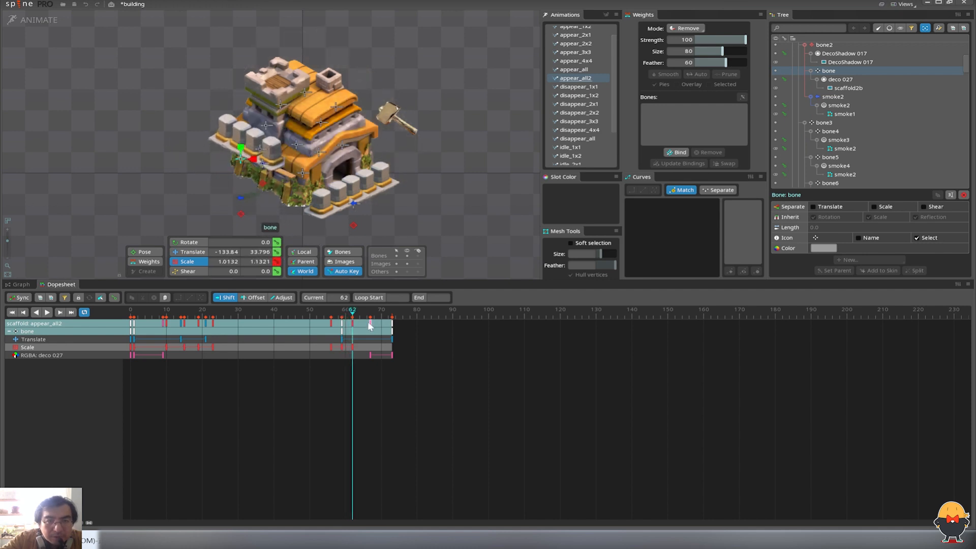
- Select the bone's scale keys at frames 56 to 62, then replay and scrub the lift-off to check its squash and stretch
key("space")
left_click_drag(359, 343, 318, 358)
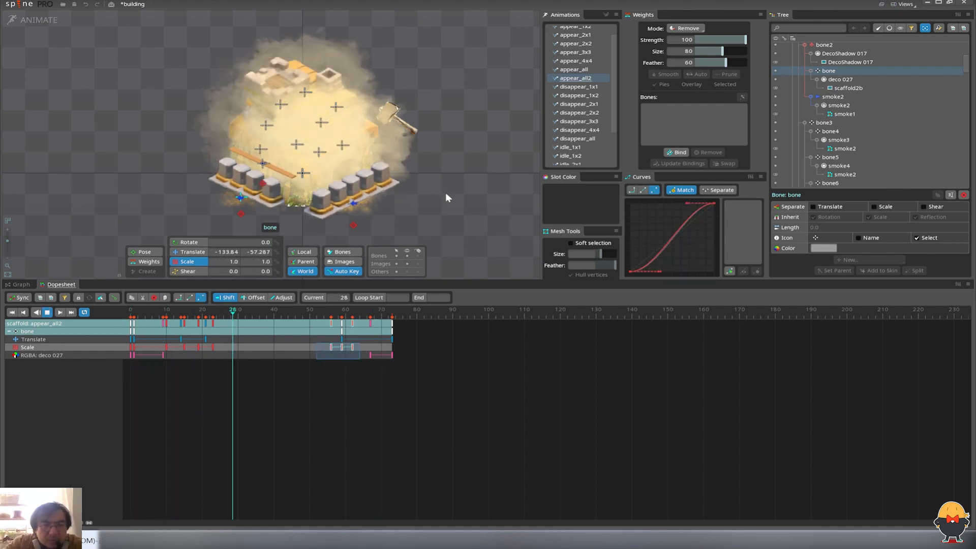
key("d")
left_click(340, 314)
key("d")
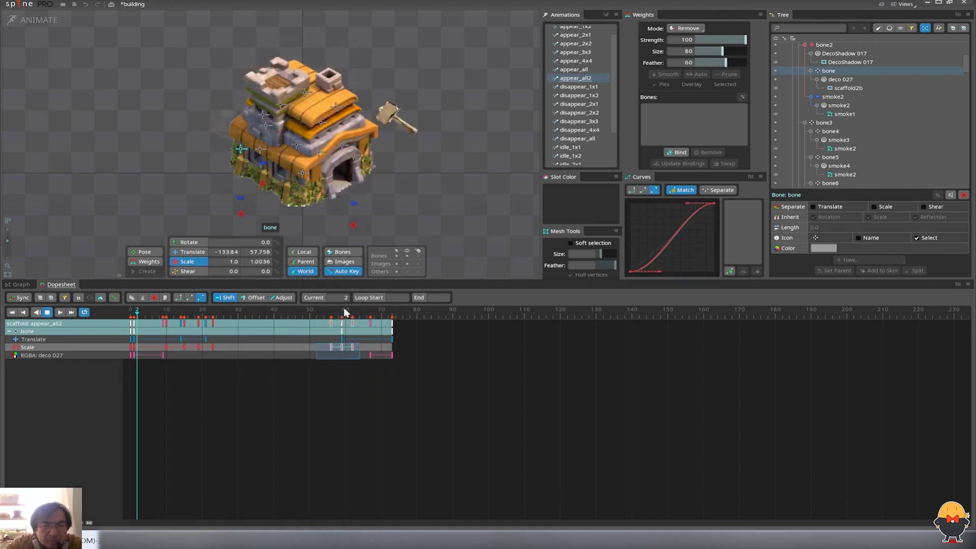
key("d")
left_click(341, 313)
key("d")
key("d")
left_click(340, 313)
key("d")
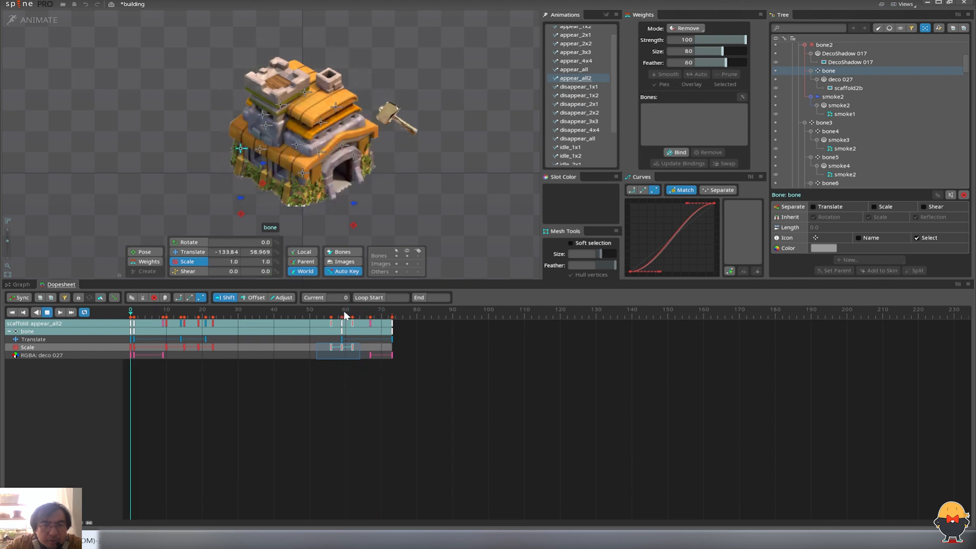
key("d")
key("d")
left_click(342, 313)
key("d")
key("d")
left_click(342, 313)
key("d")
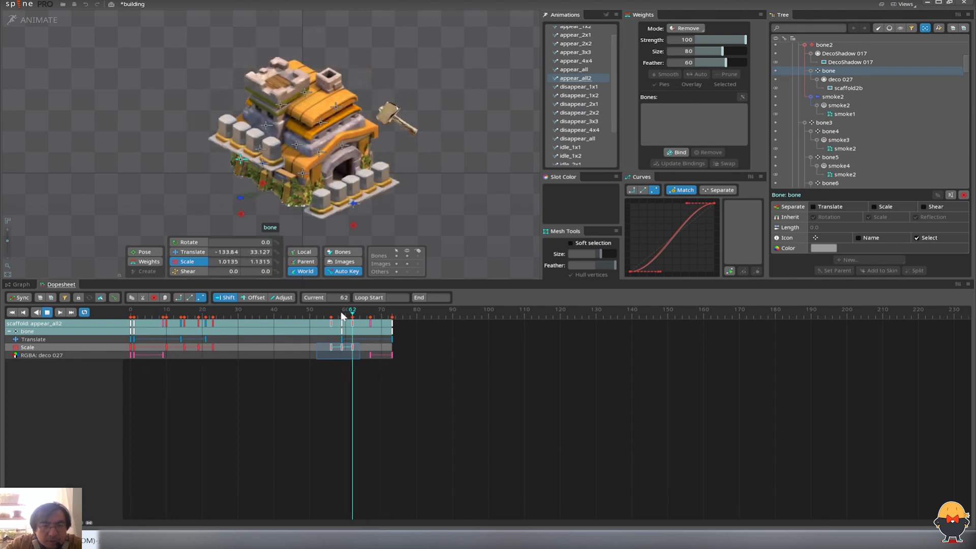
key("d")
mouse_move(407, 334)
left_mouse_down()
mouse_move(331, 348)
mouse_move(404, 337)
left_mouse_up()
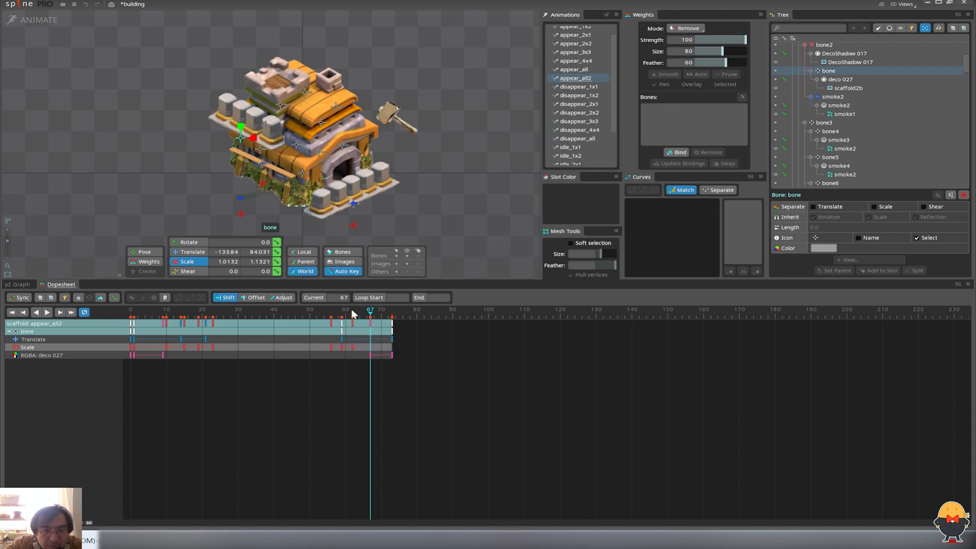
left_click(352, 312)
left_click_drag(355, 314, 369, 311)
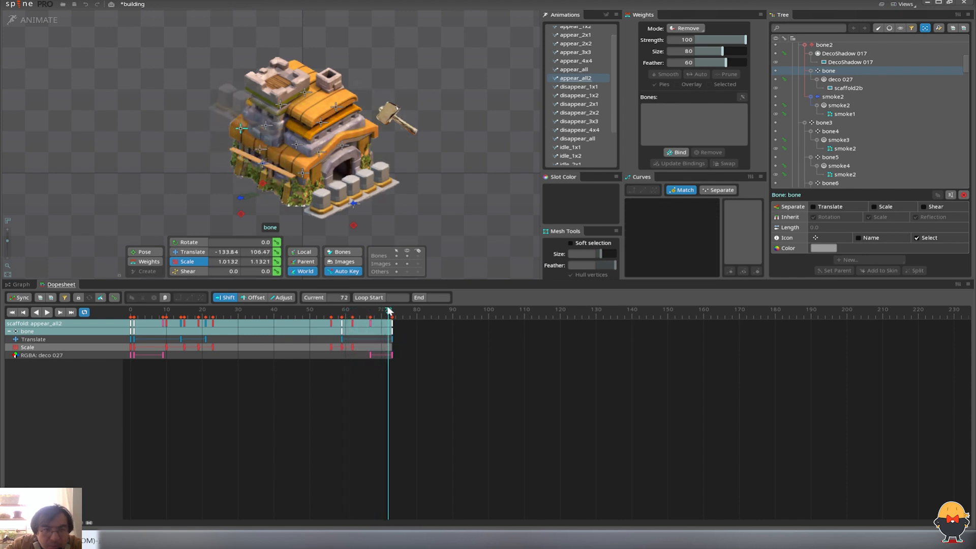
- Copy the bone's scale and translate keys from frames 56 to 73 and paste them onto bone9 starting at frame 61
left_click_drag(403, 340, 332, 349)
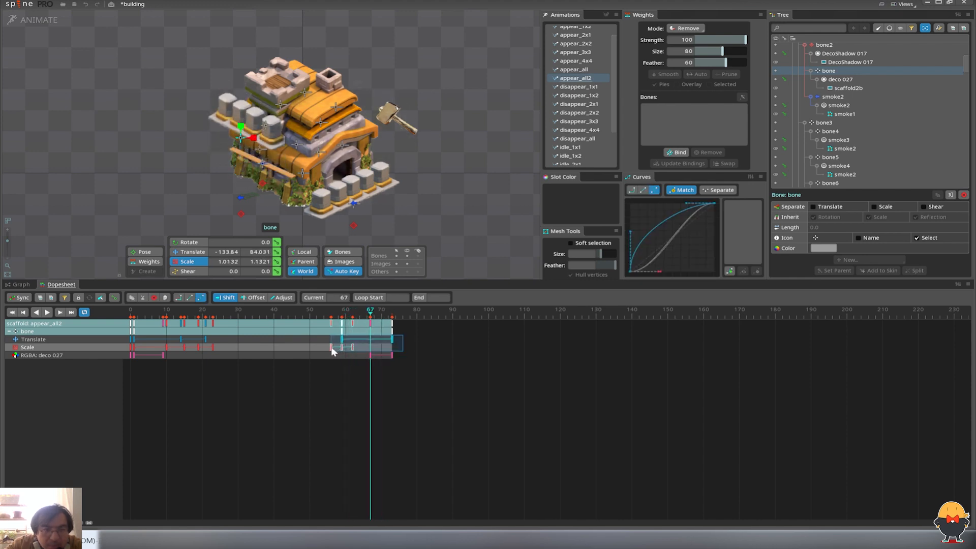
left_click(354, 208)
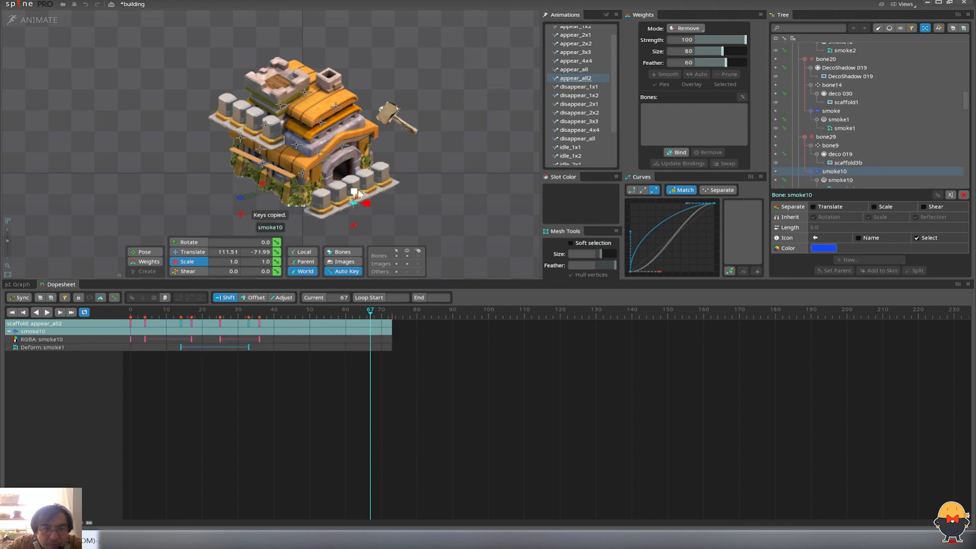
left_click_drag(315, 323, 184, 323)
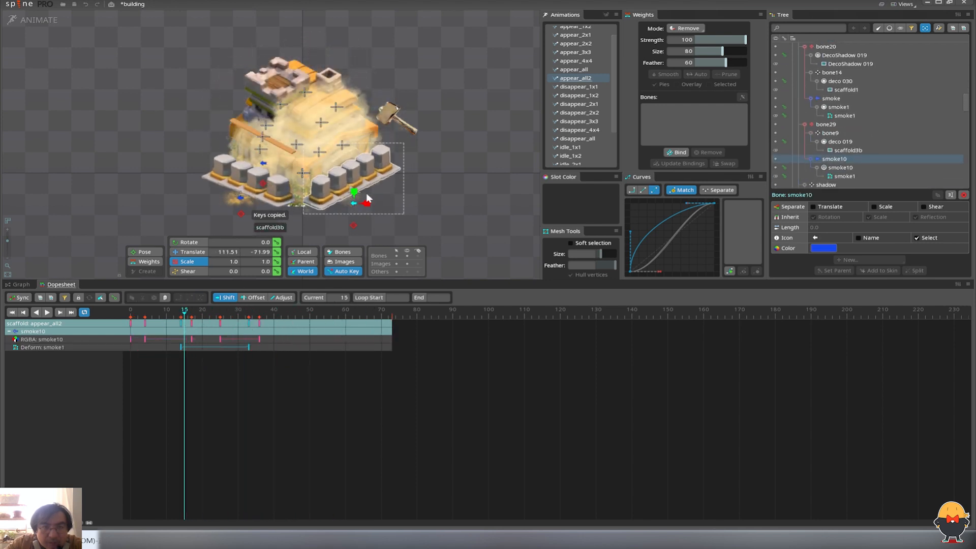
key("space")
left_click(356, 199)
left_click_drag(326, 314, 384, 313)
key("ctrl+v")
key("d")
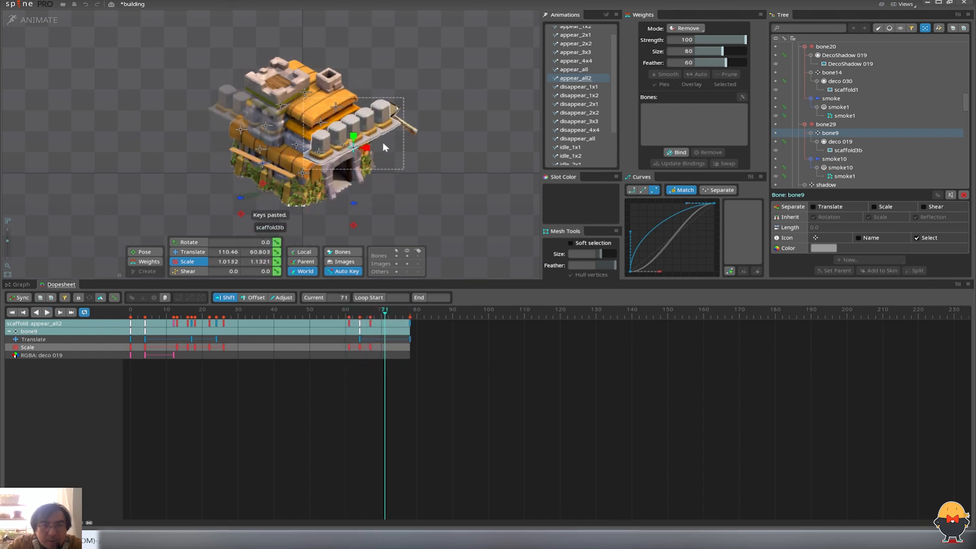
- Key scaffold3b's color at frames 71 and 78 so it fades out, and play the animation to check it
left_click(374, 132)
key("End")
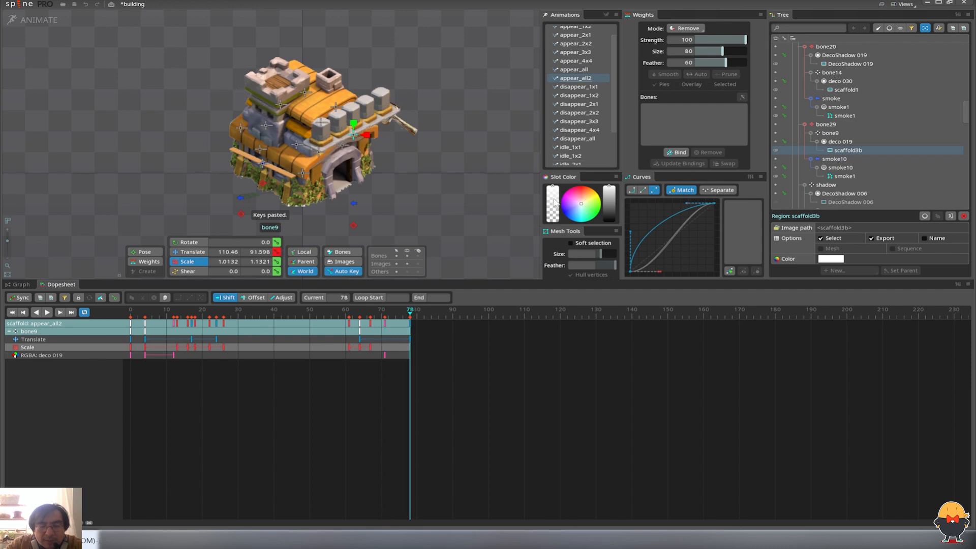
left_click_drag(552, 188, 548, 278)
mouse_move(398, 315)
left_mouse_down()
mouse_move(377, 314)
mouse_move(396, 313)
left_mouse_up()
key("d")
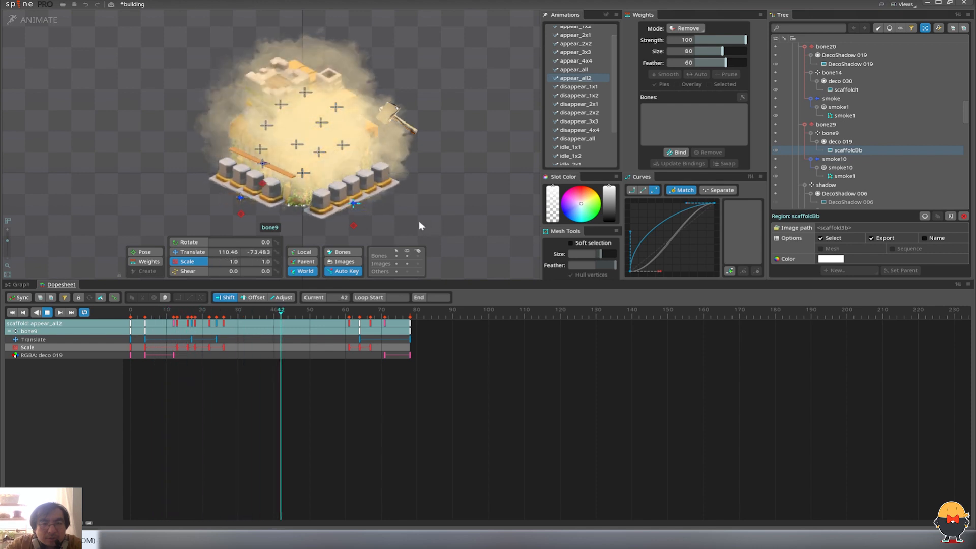
key("d")
- Select bone14, the bone carrying scaffold1
left_click(263, 164)
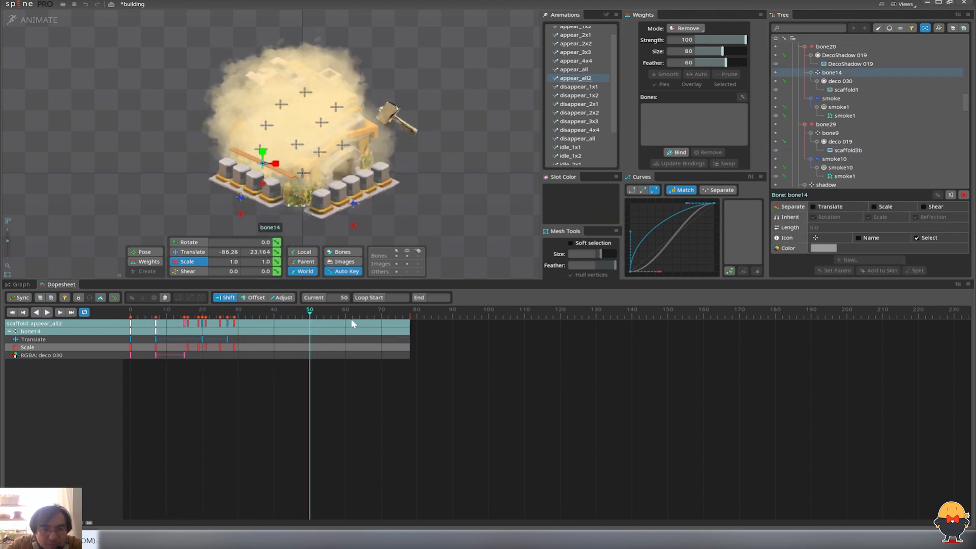
- Paste bone14's translate and scale keys from frame 56 onward, shift them earlier to span frames 51 to 68, and play the result
mouse_move(345, 313)
left_mouse_down()
mouse_move(389, 315)
mouse_move(331, 314)
left_mouse_up()
left_click_drag(331, 365, 435, 312)
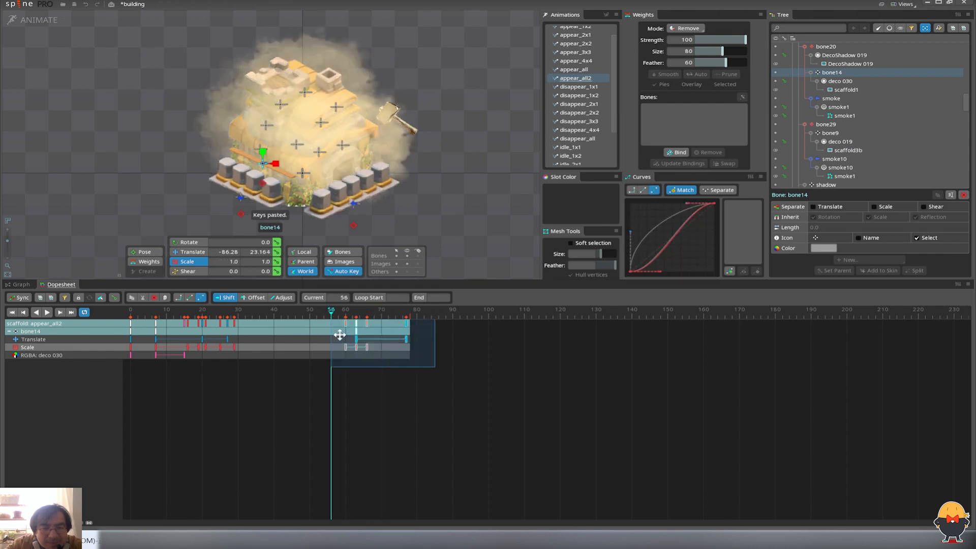
left_click_drag(331, 315, 334, 335)
left_click(304, 316)
key("d")
key("d")
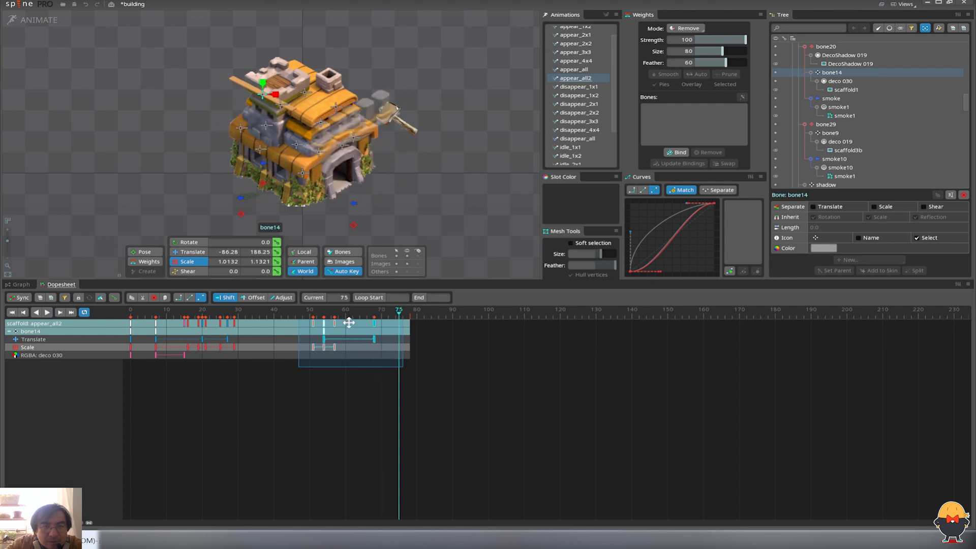
- Key the scaffold1 slot's colour to fade out between frames 62 and 68, check the playback and save the project
left_click(846, 90)
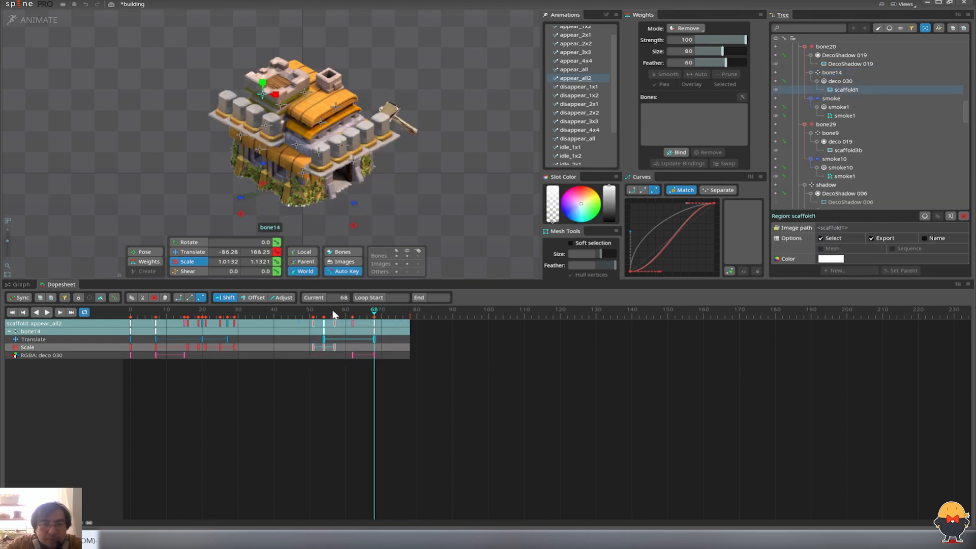
left_click_drag(311, 314, 299, 314)
key("d")
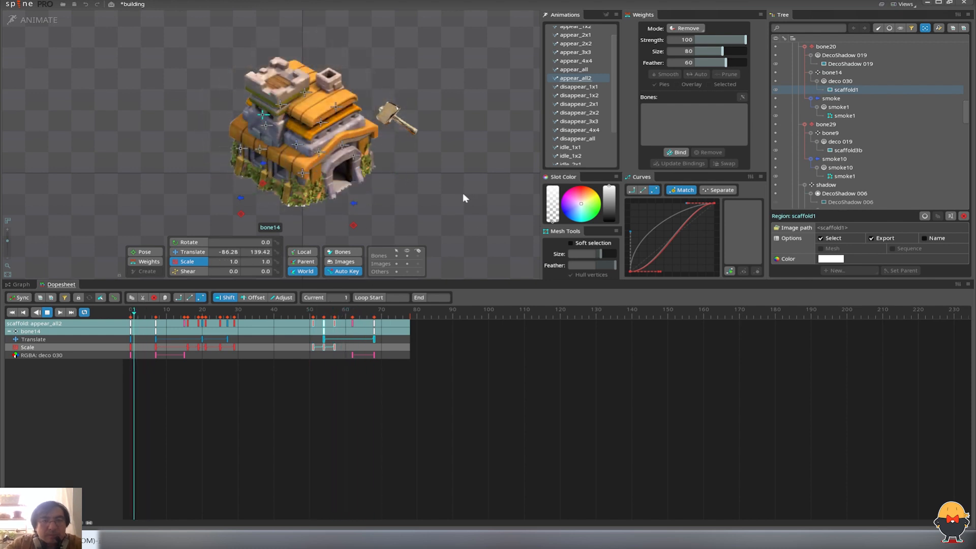
key("d")
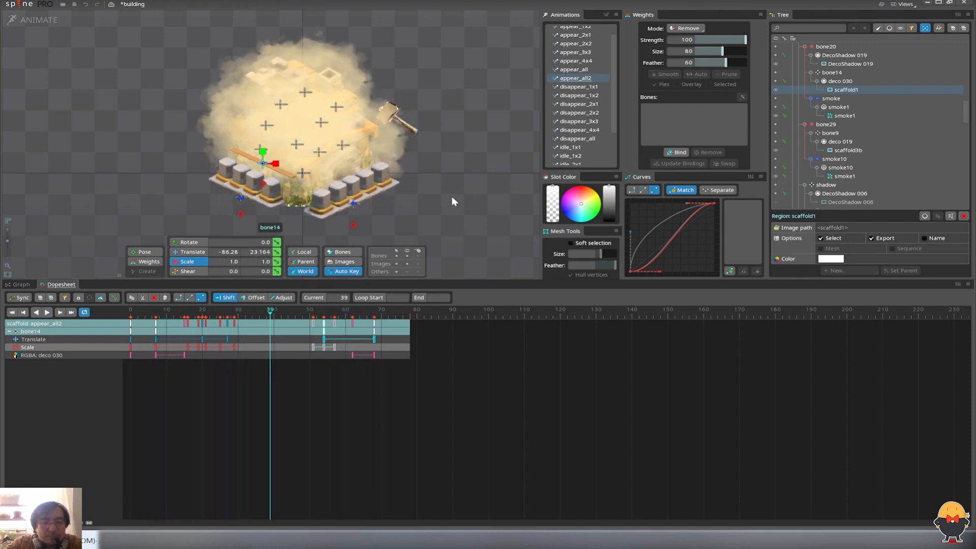
key("d")
key("ctrl+s")
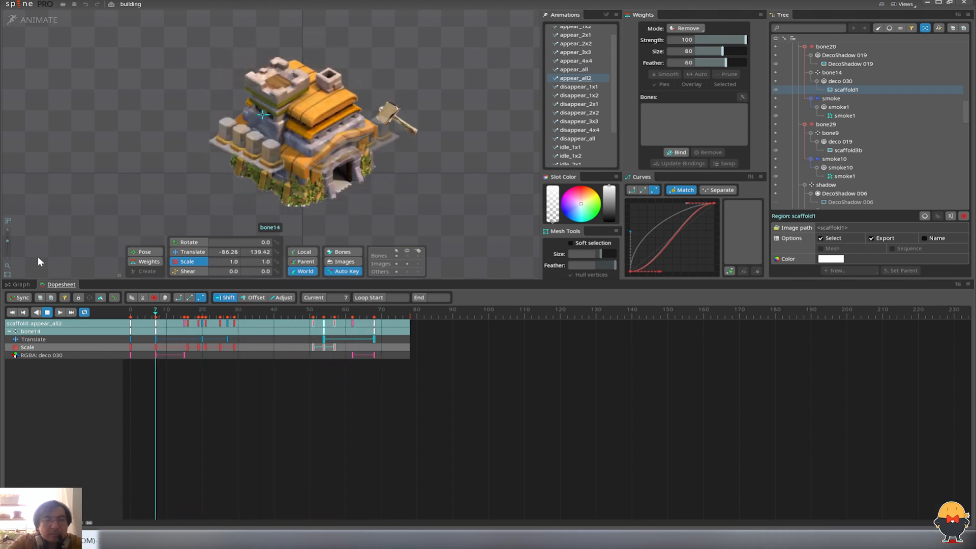
- Play through the appear_all2 animation to review the whole building sequence
left_click_drag(9, 240, 11, 248)
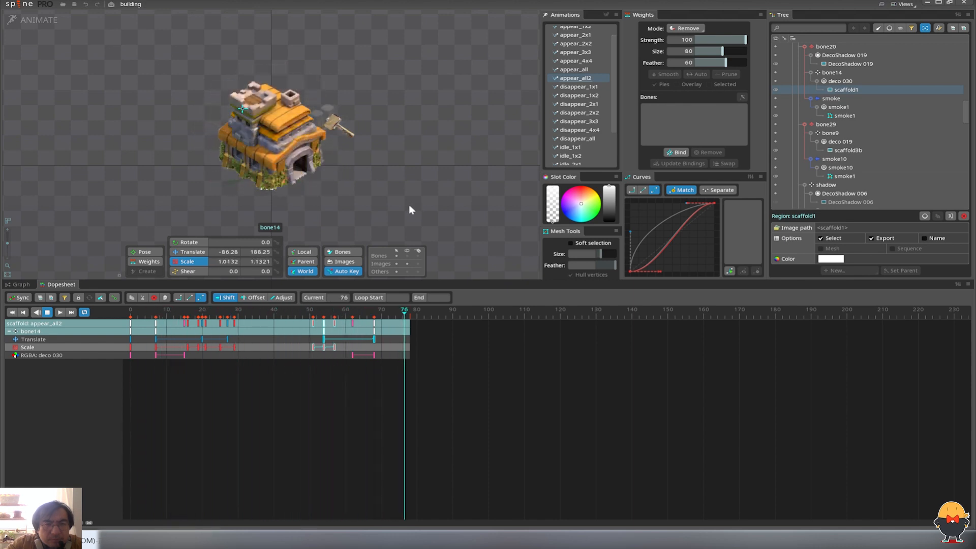
key("d")
left_click_drag(11, 242, 9, 239)
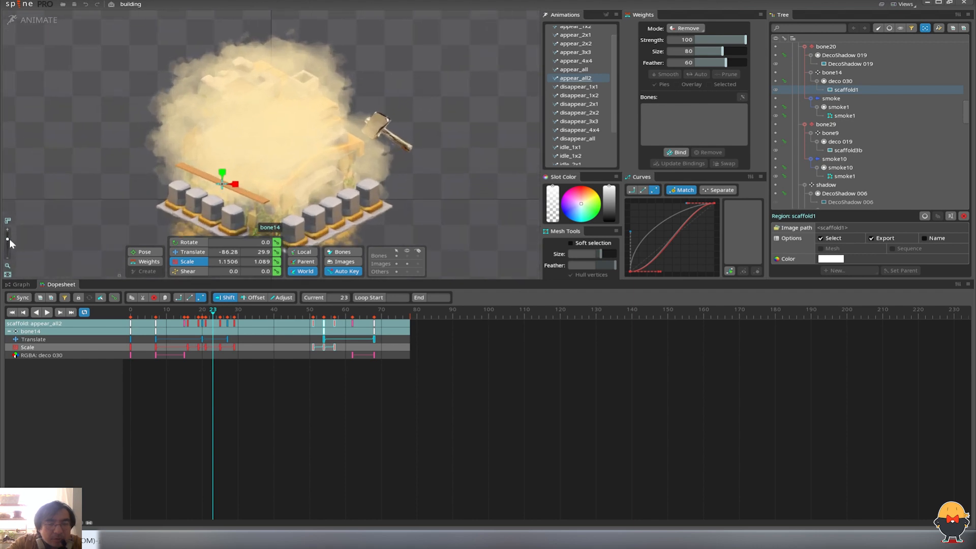
- In setup mode, create a bone about 173 long under root, starting at the hammer's handle and running along the hammer past its head
left_click(39, 23)
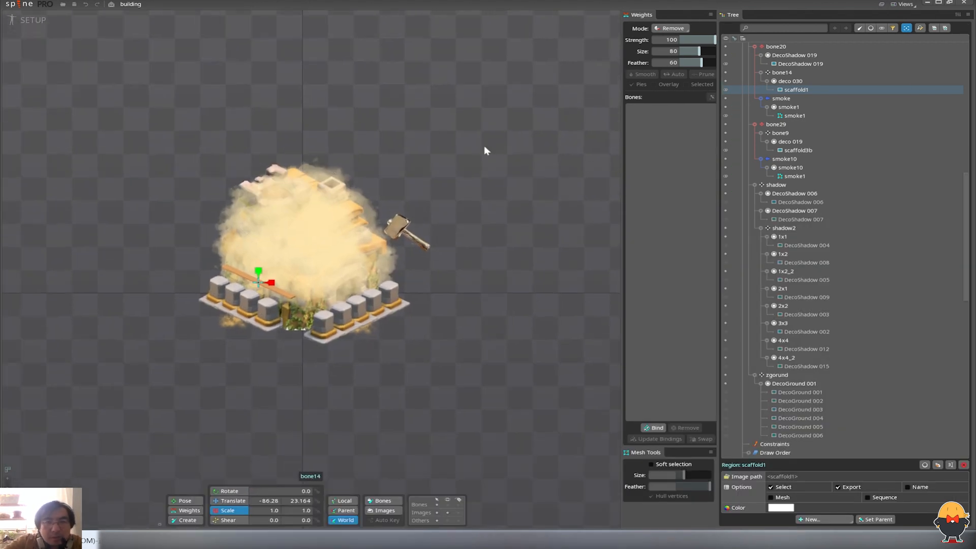
left_click(415, 238)
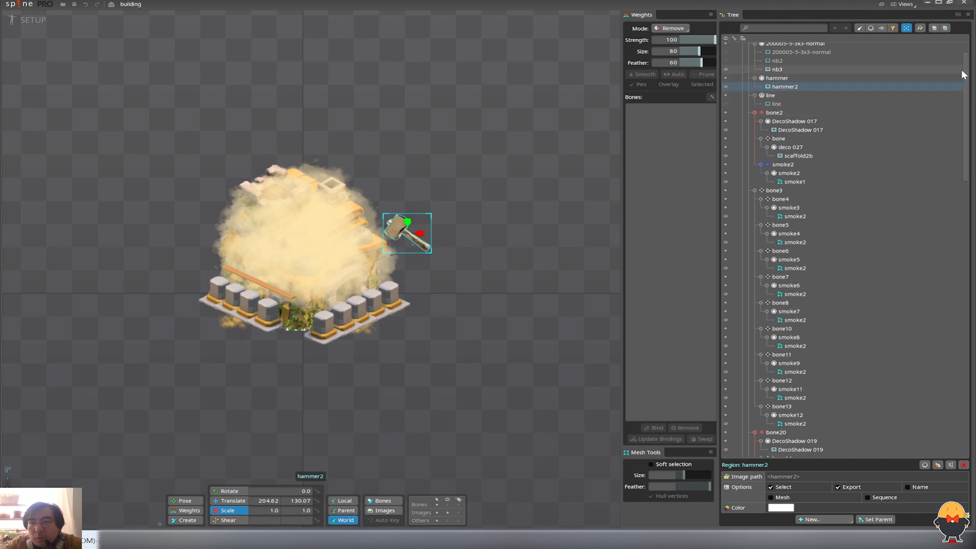
scroll(962, 74, "up", 2)
left_click(790, 68)
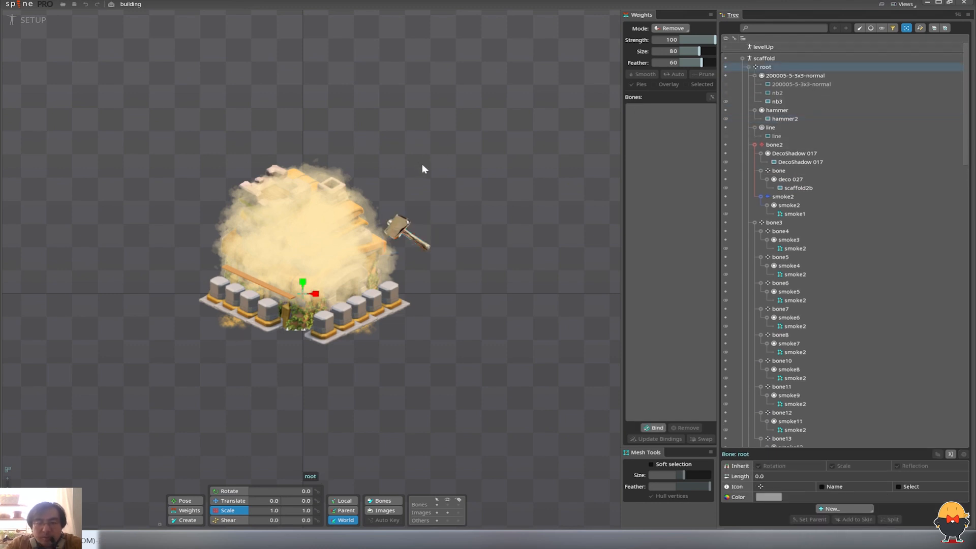
key("x")
left_click_drag(417, 243, 342, 191)
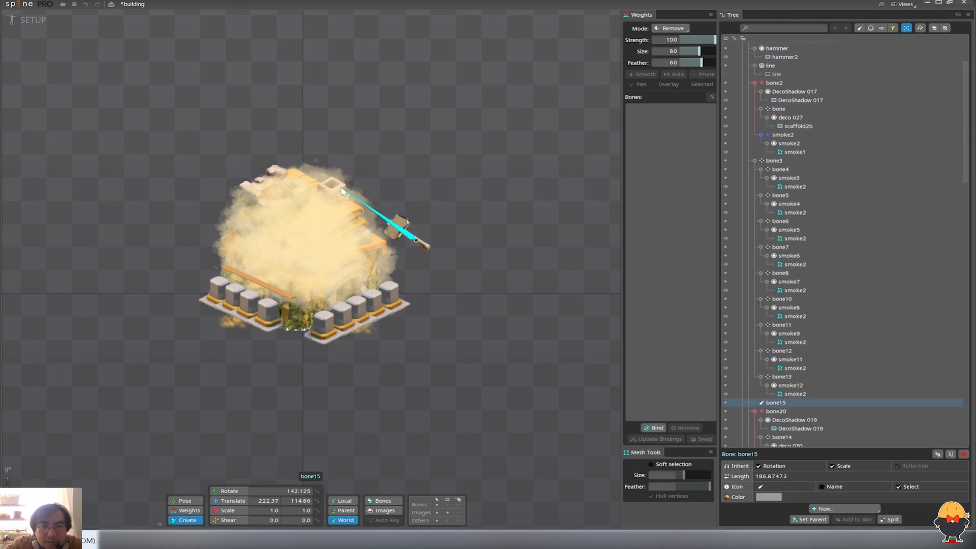
left_click_drag(530, 201, 530, 198)
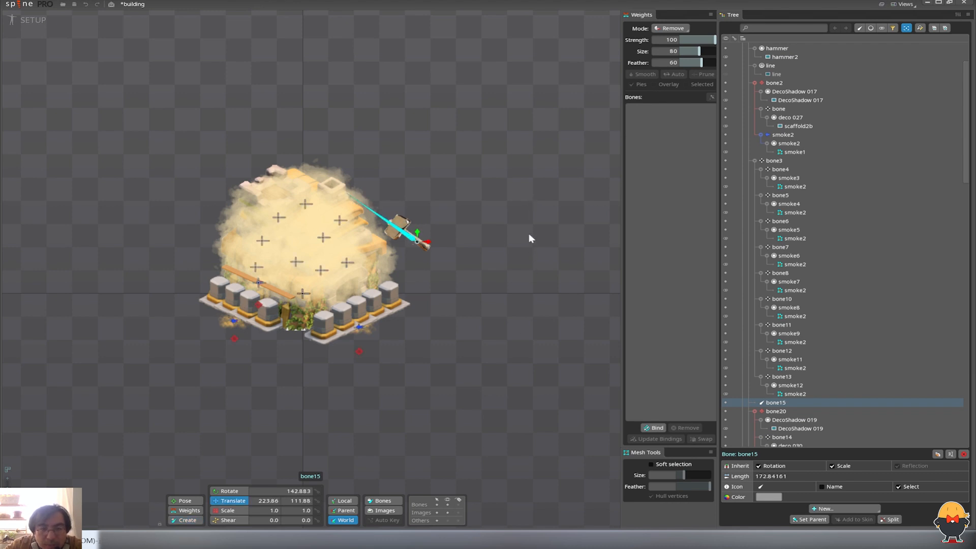
left_click_drag(529, 234, 528, 231)
- Set the new bone15 as the parent of the hammer slot and save the project
left_click(427, 252)
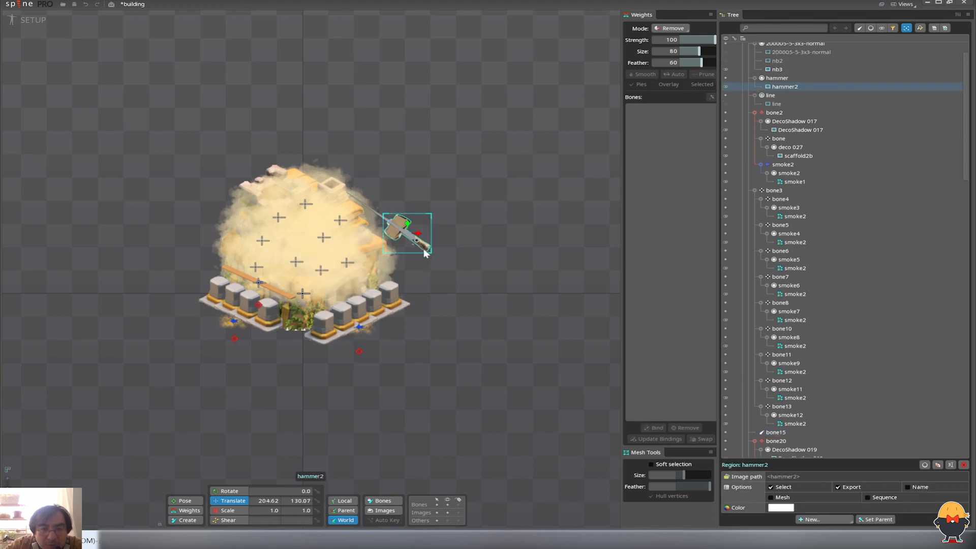
left_click(785, 79)
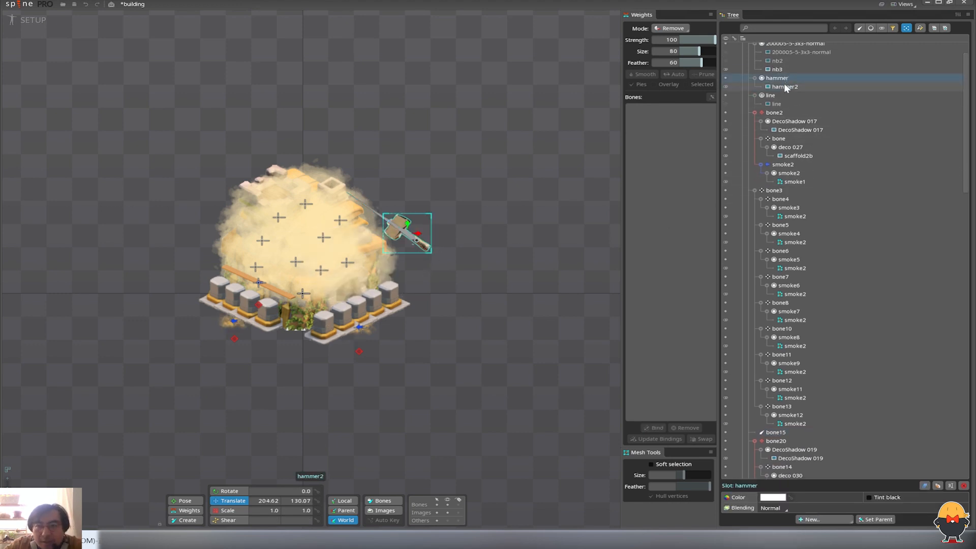
key("p")
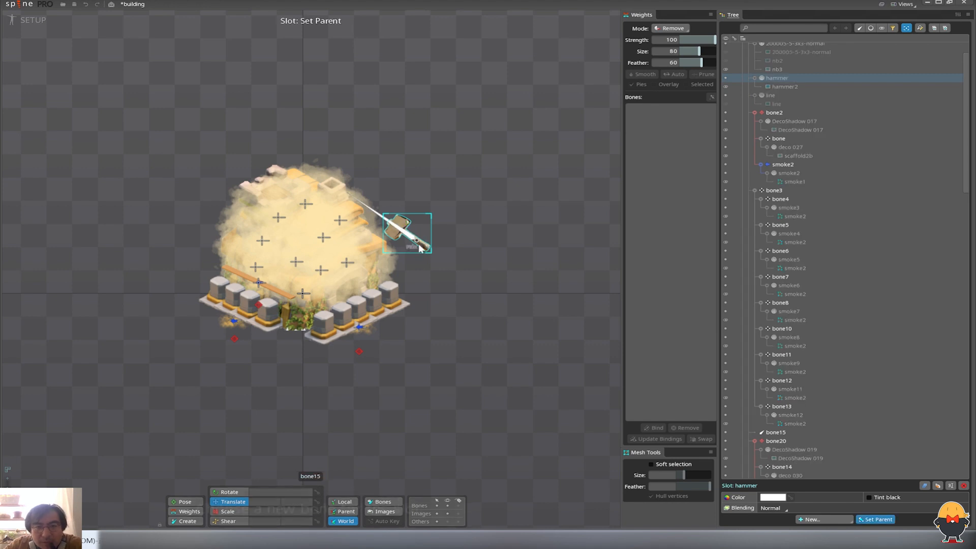
left_click(419, 243)
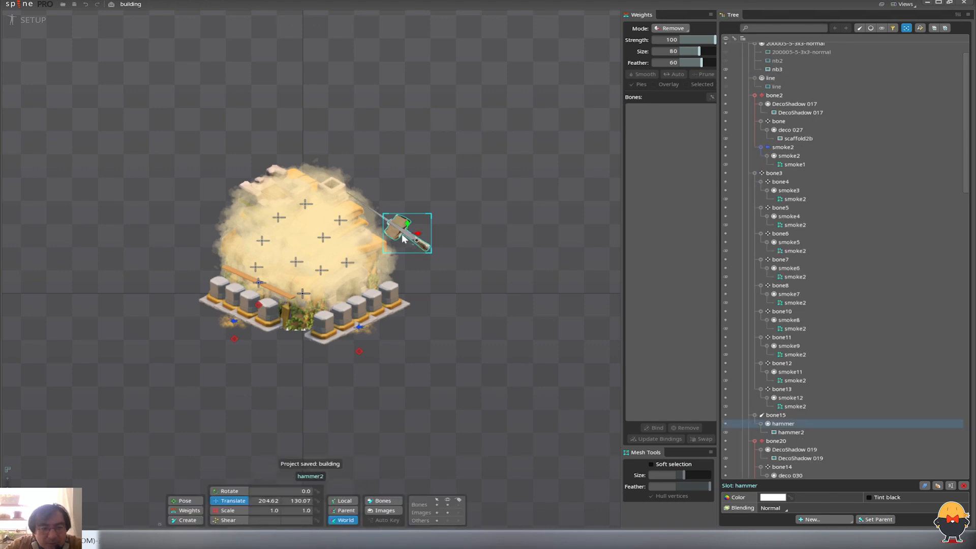
- Try rotating bone15 to test that it carries the hammer, undo the rotation and save the project
key("Escape")
left_click_drag(394, 229, 425, 222)
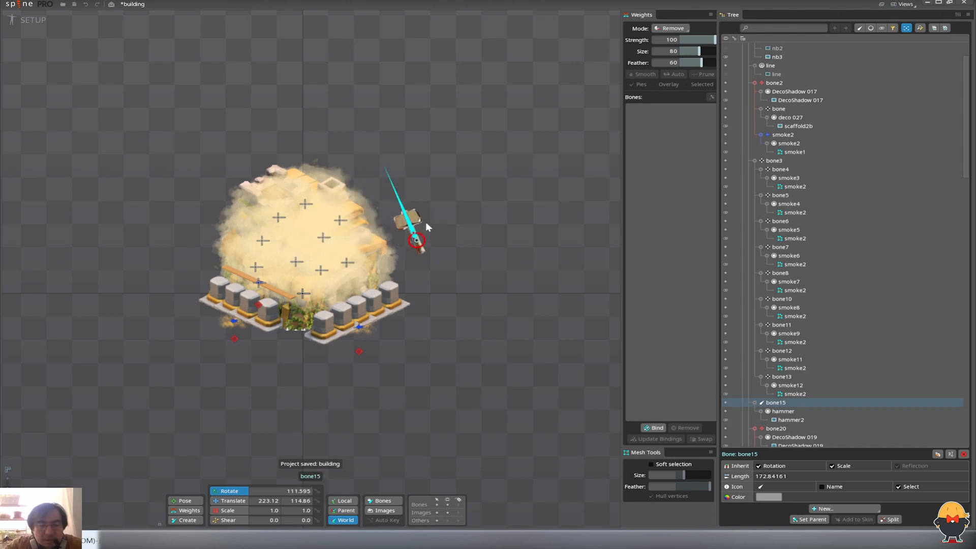
key("ctrl+s")
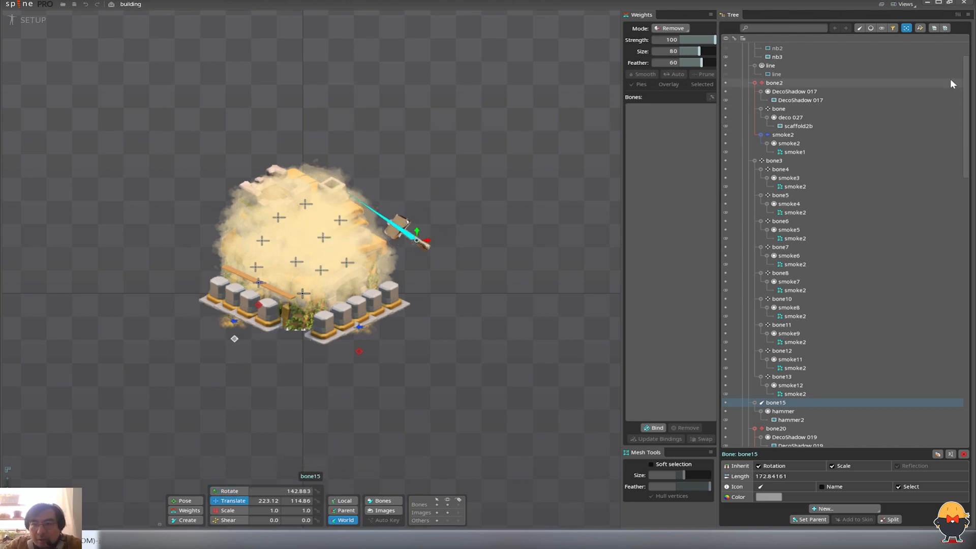
- Create a point bone under root and position it straight above the hammer bone at X 223.12, Y 341.34
scroll(806, 83, "up", 2)
left_click(778, 67)
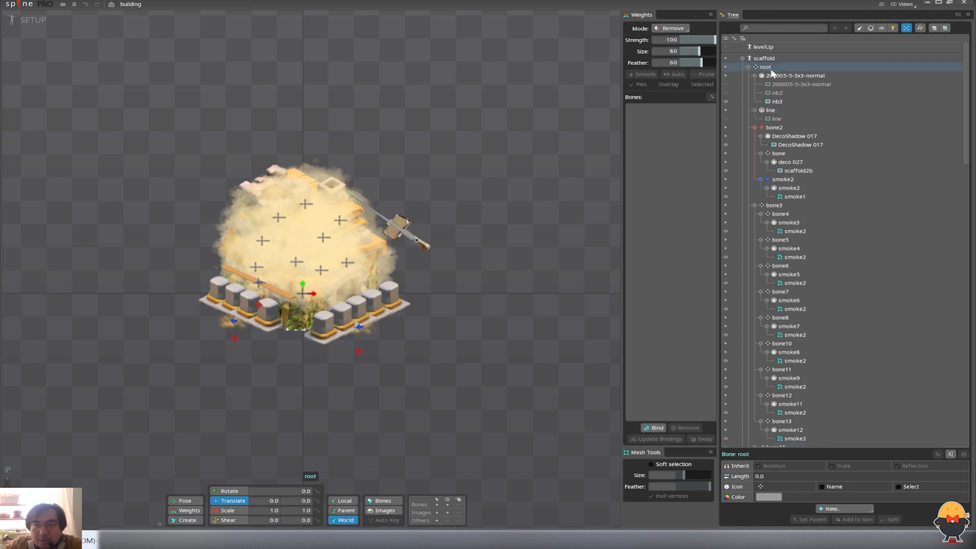
key("c")
left_click(482, 156)
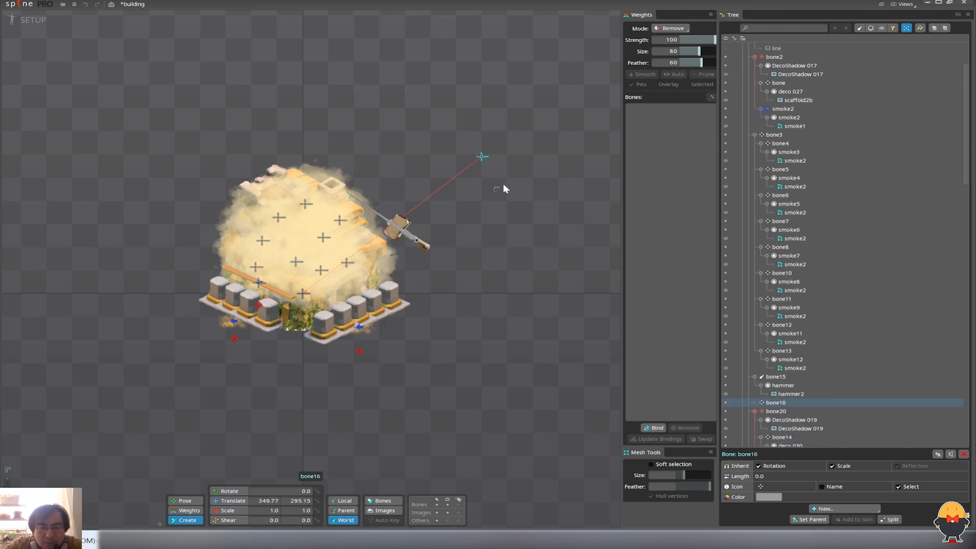
left_click_drag(438, 271, 434, 182)
- Parent bone15 to the new bone16 above the hammer and test the link by moving bone16 sideways
left_click(411, 241)
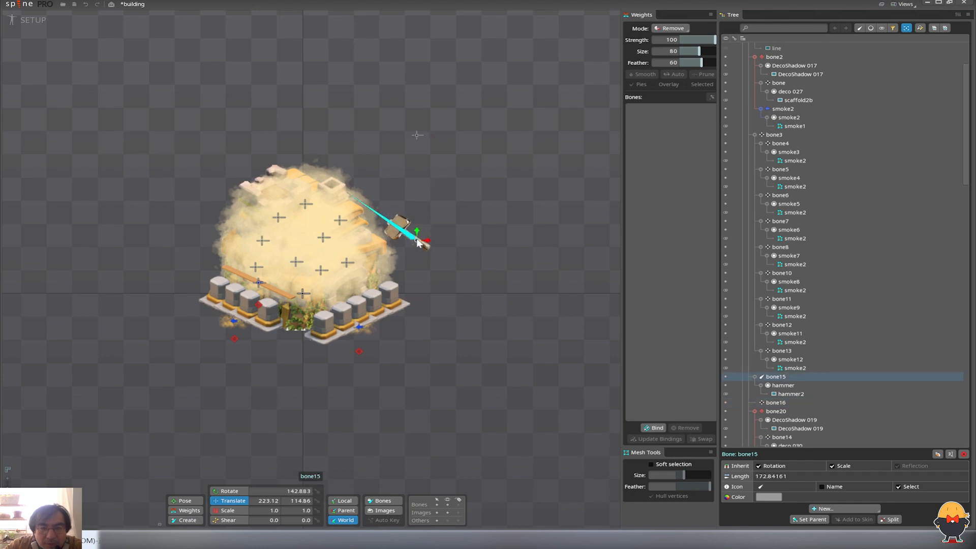
key("p")
left_click(417, 135)
left_click(417, 135)
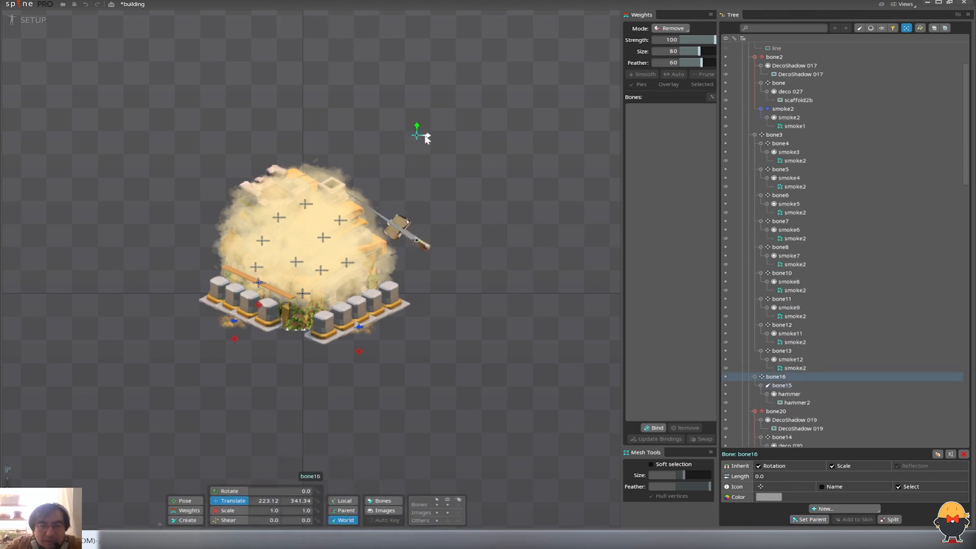
left_click_drag(370, 131, 440, 136)
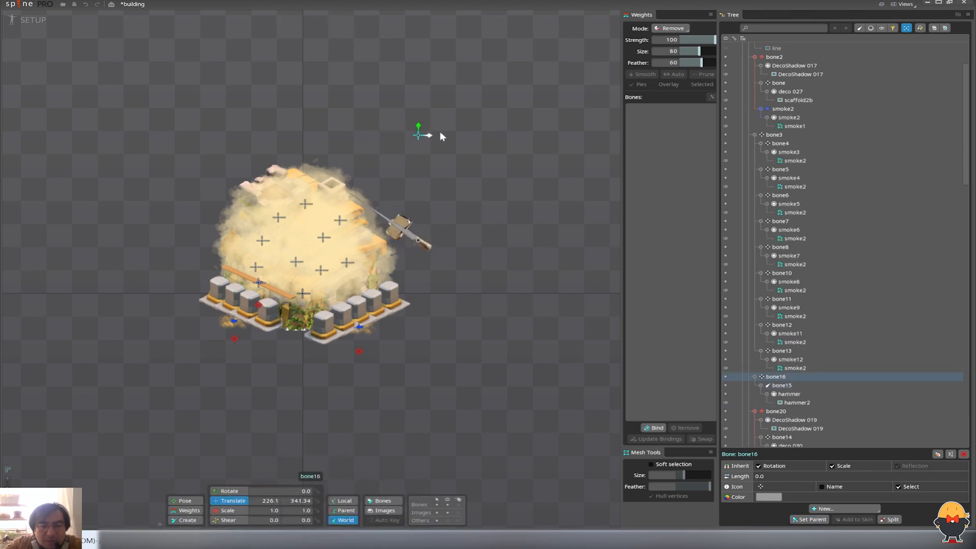
- Filter the tree to show slots and move the hammer slot above the smoke slots, directly below deco 030
left_click(870, 28)
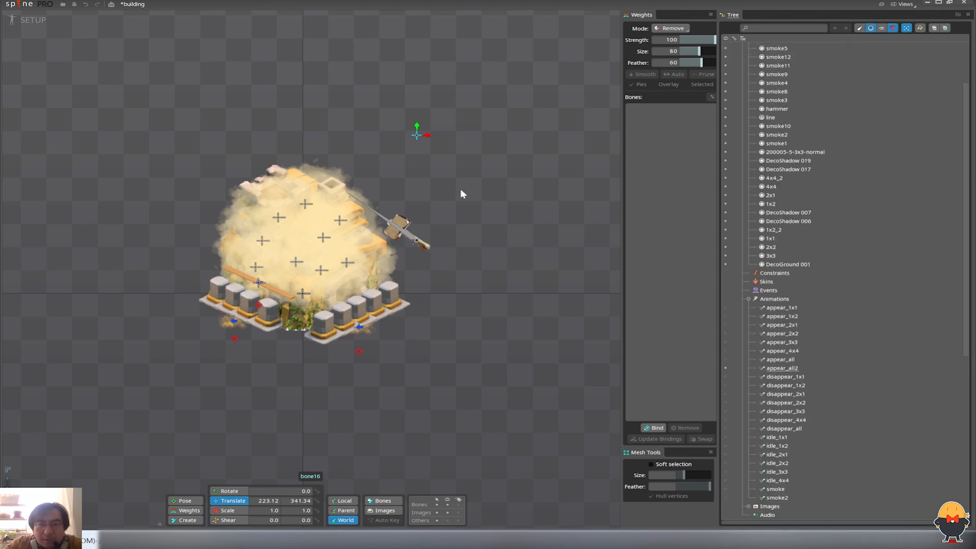
left_click(410, 223)
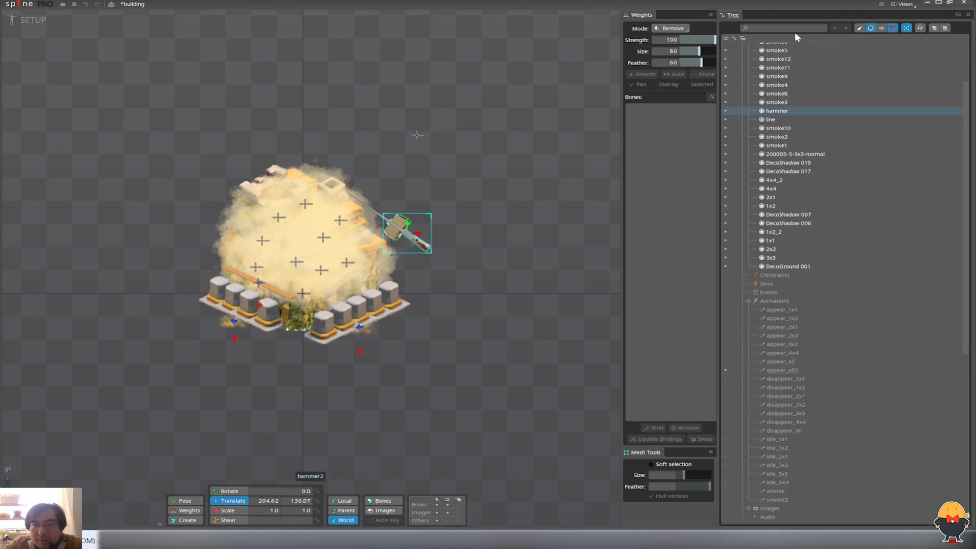
left_click_drag(776, 167, 789, 101)
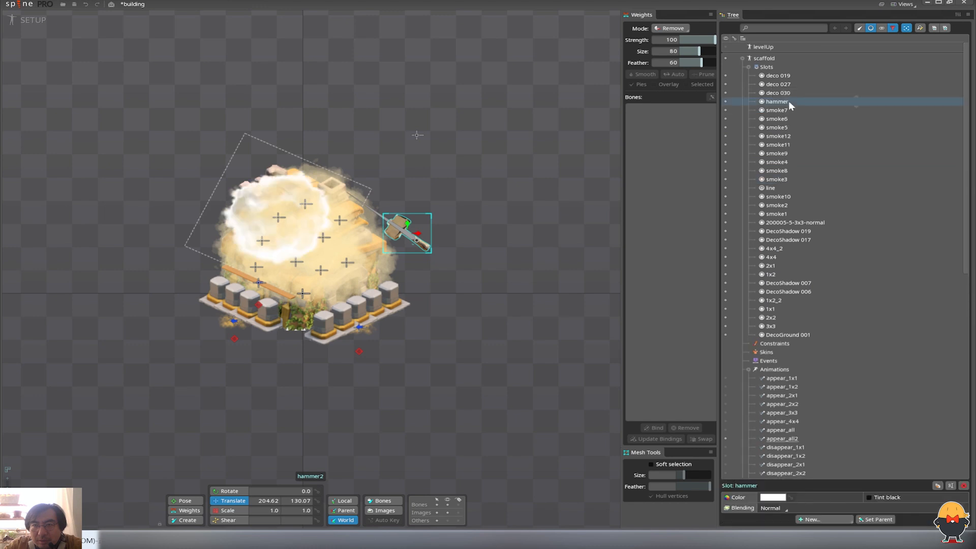
- Compare the deco slots, move the hammer slot above deco 019 to the front of the slot order, and restore the full tree
left_click(781, 85)
left_click(780, 77)
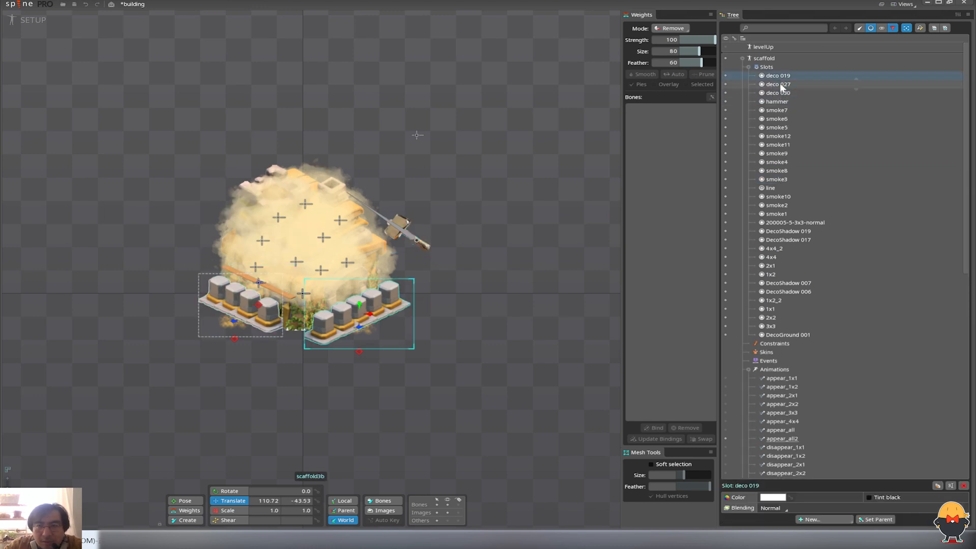
left_click(780, 85)
left_click(780, 92)
left_click(781, 85)
left_click(782, 77)
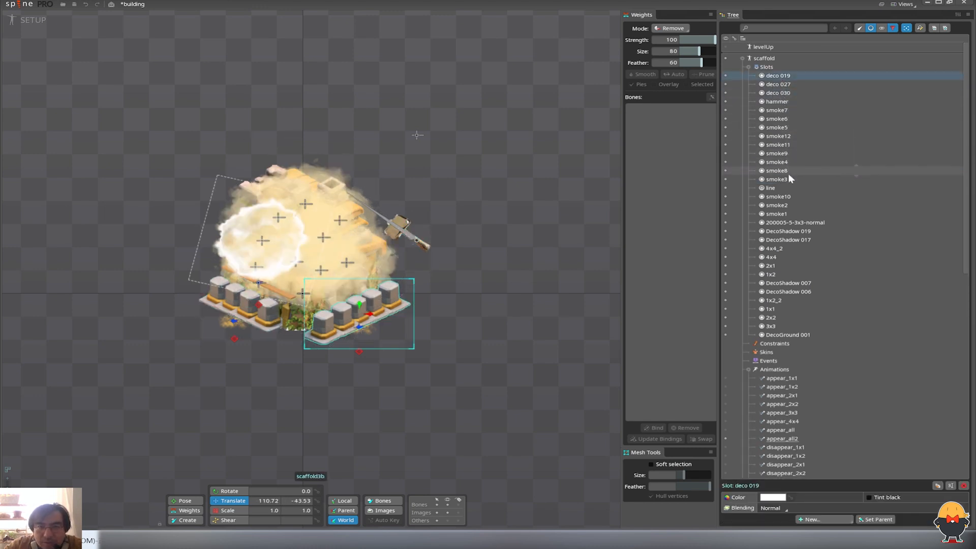
left_click(782, 100)
left_click_drag(787, 73, 831, 66)
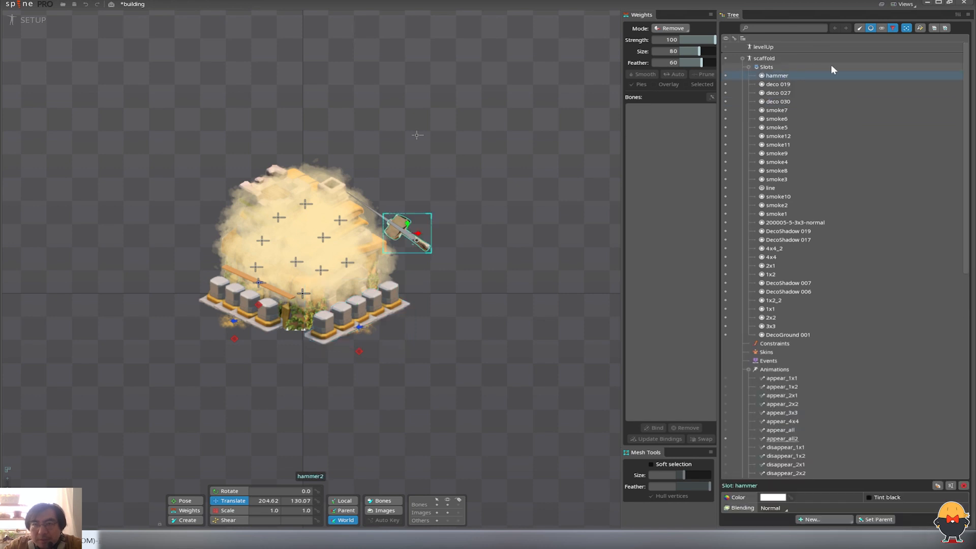
left_click(860, 29)
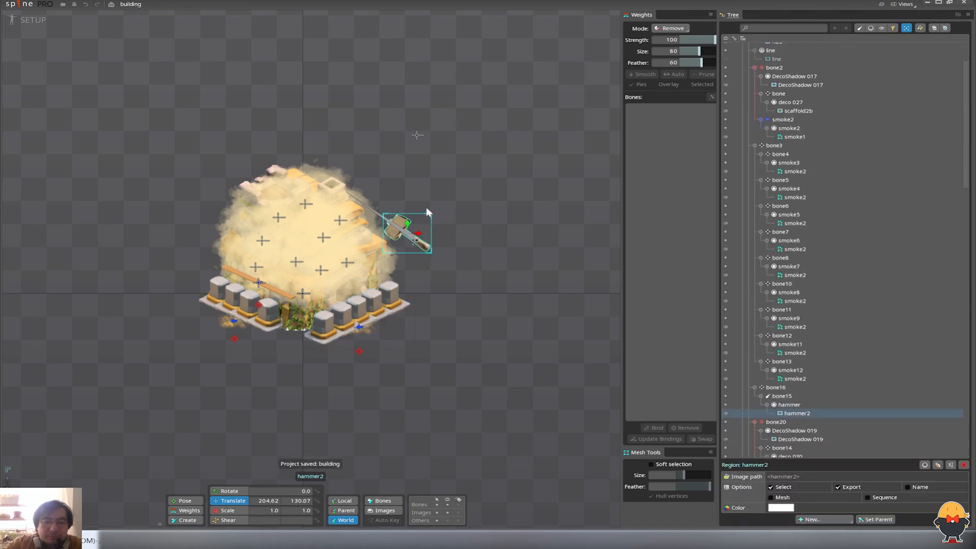
- Shift bone16 and its hammer horizontally closer to the building in setup mode, and return to animate mode
left_click(417, 242)
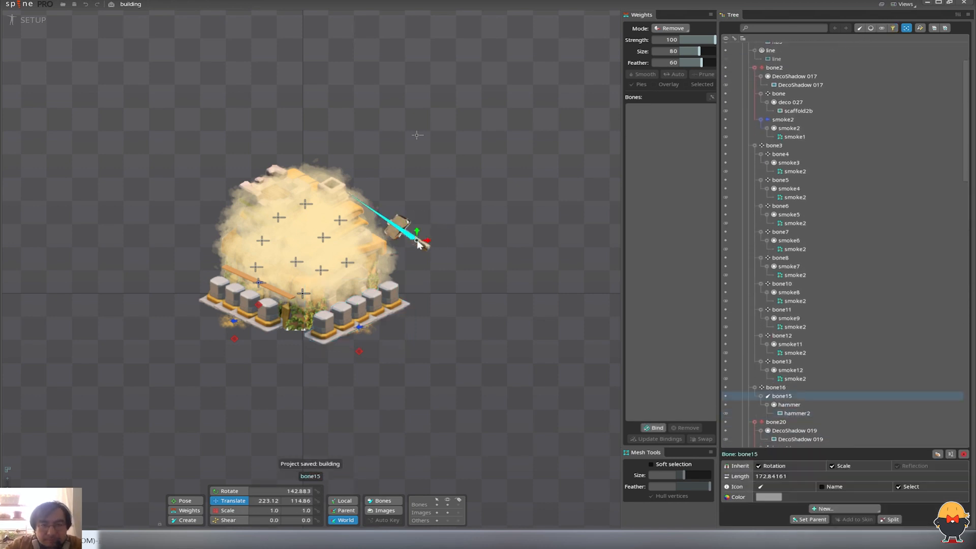
left_click(33, 20)
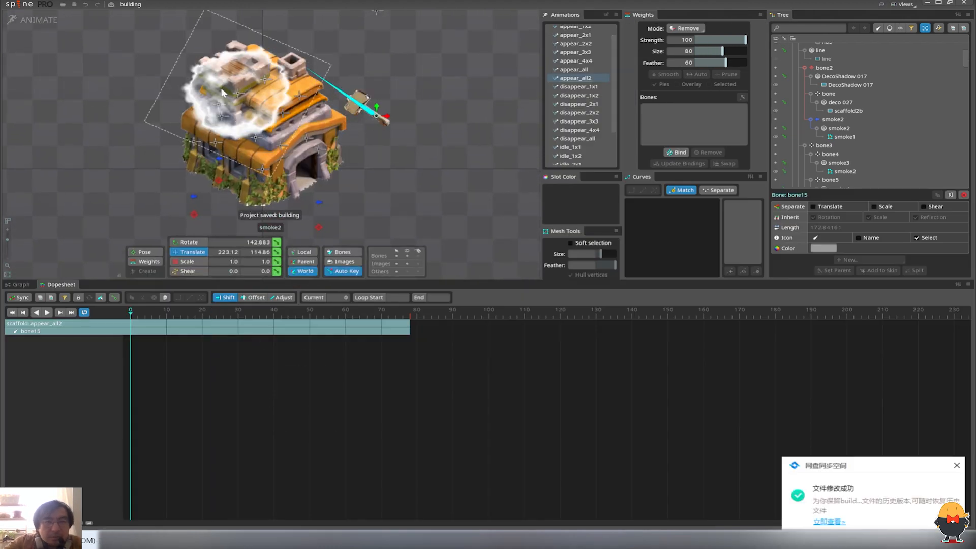
left_click(32, 19)
left_click(417, 134)
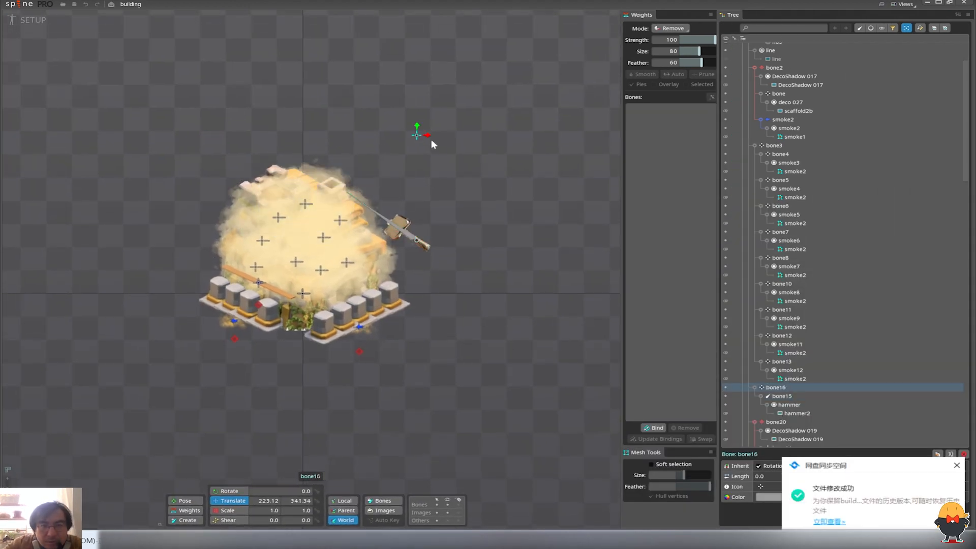
left_click_drag(430, 138, 400, 134)
left_click(32, 20)
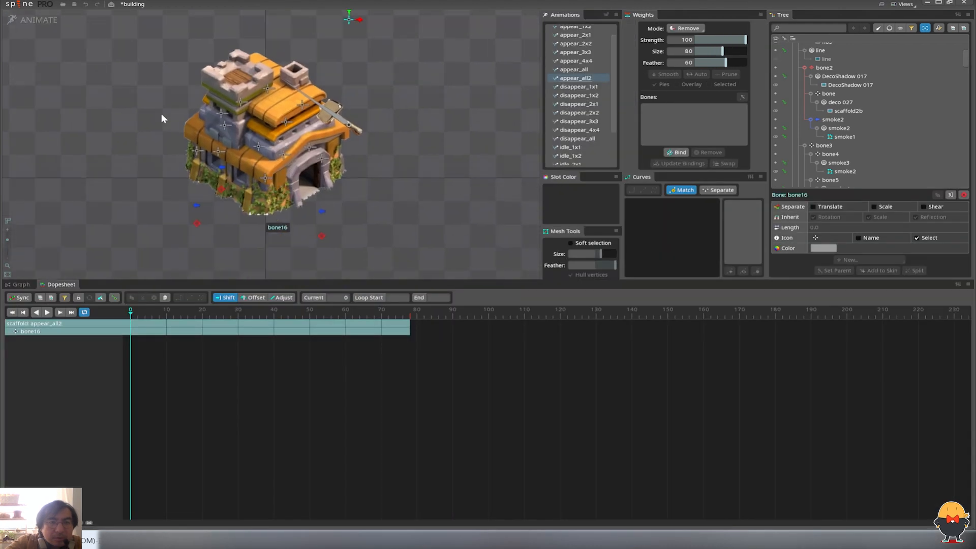
- Key bone15's translation at frame 19, and raise the hammer above the building at frame 0 to about Y 345.81
key("d")
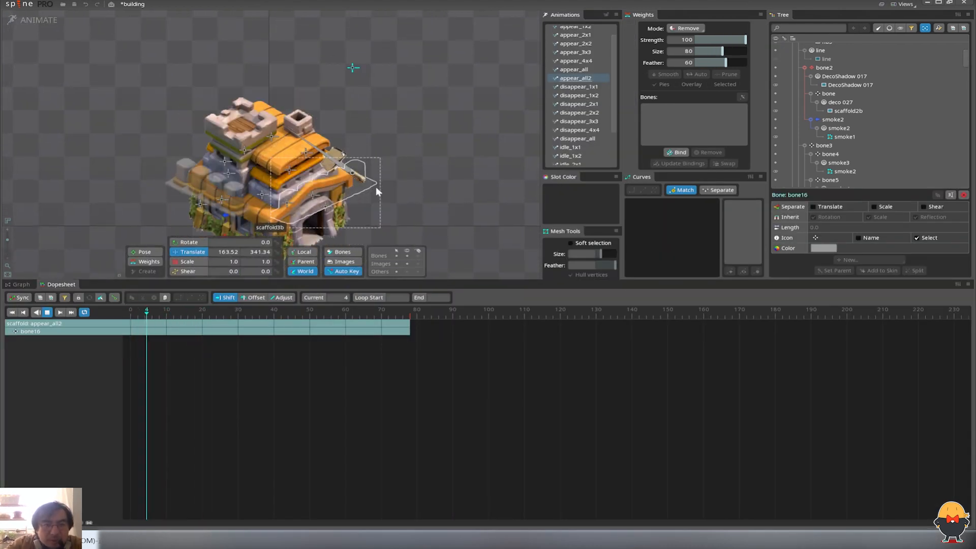
key("d")
left_click(342, 163)
left_click_drag(164, 315, 200, 318)
left_click(347, 171)
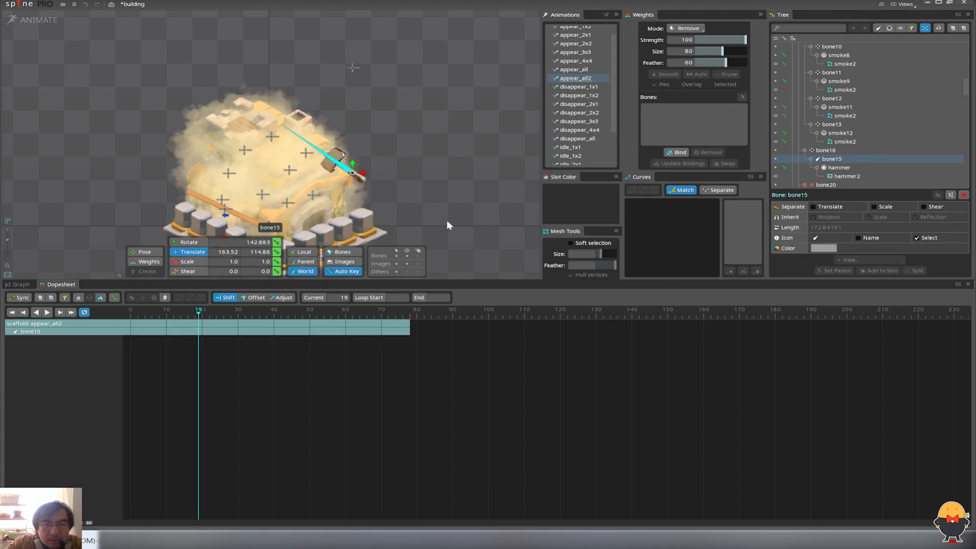
left_click(277, 252)
key("Home")
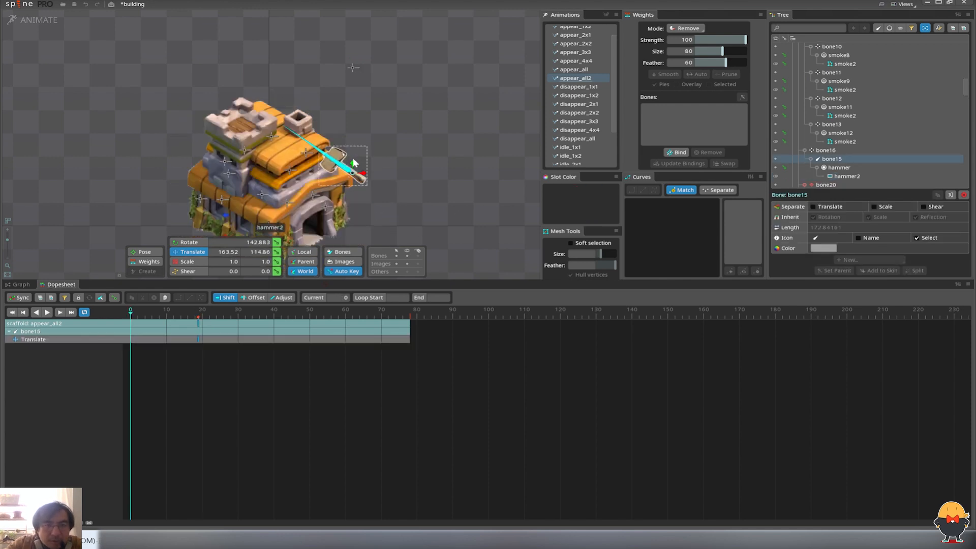
left_click_drag(363, 70, 363, 56)
- Set bone15's translate keys to a Bezier curve and preview the hammer's descent from frame 0
key("space")
key("Home")
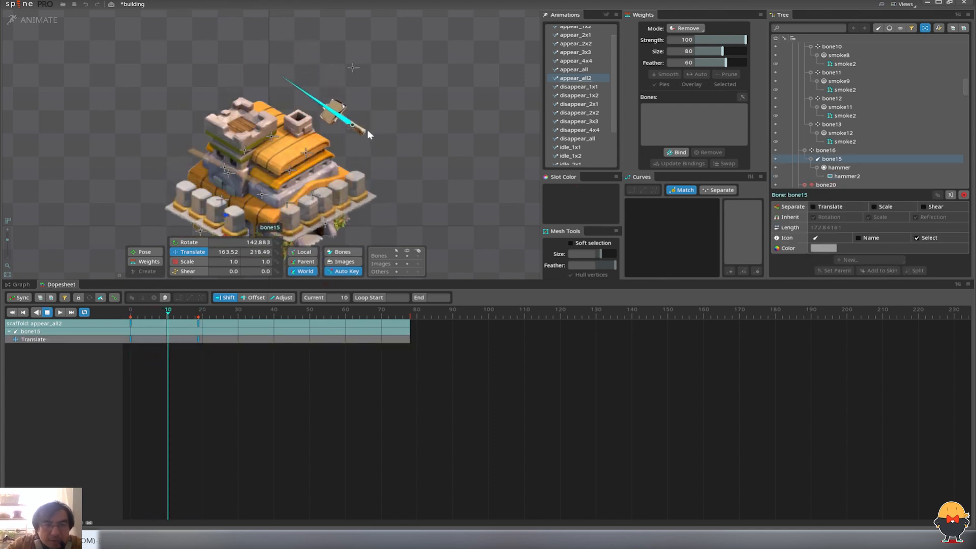
key("space")
left_click_drag(223, 359, 131, 345)
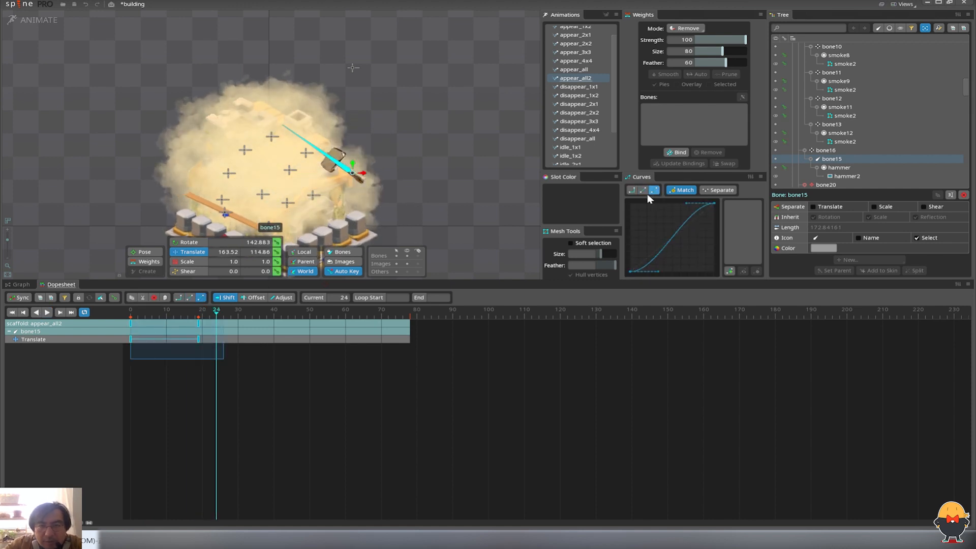
key("Home")
key("d")
key("d")
key("Home")
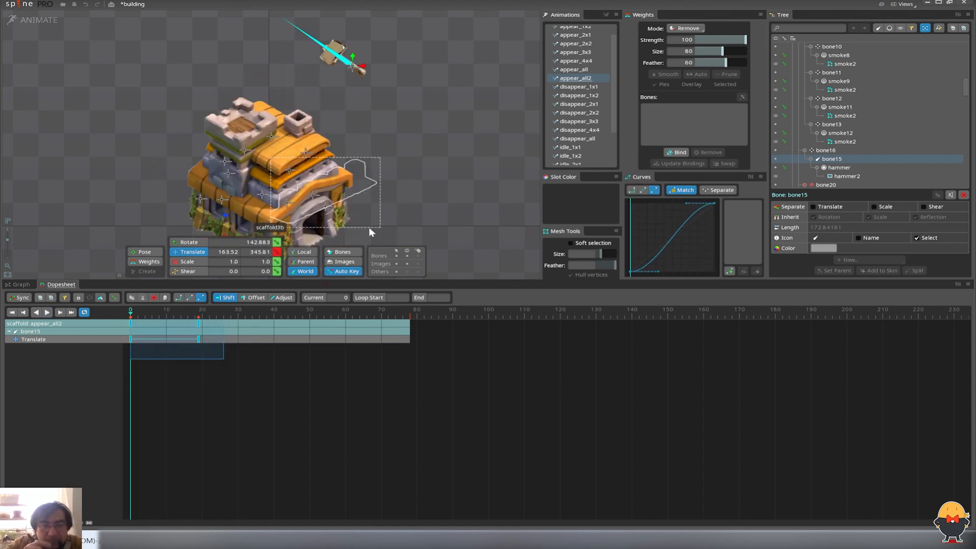
- Shift bone16 and its hammer further in toward the building in setup mode, to about X 124, and return to animate mode
left_click(49, 23)
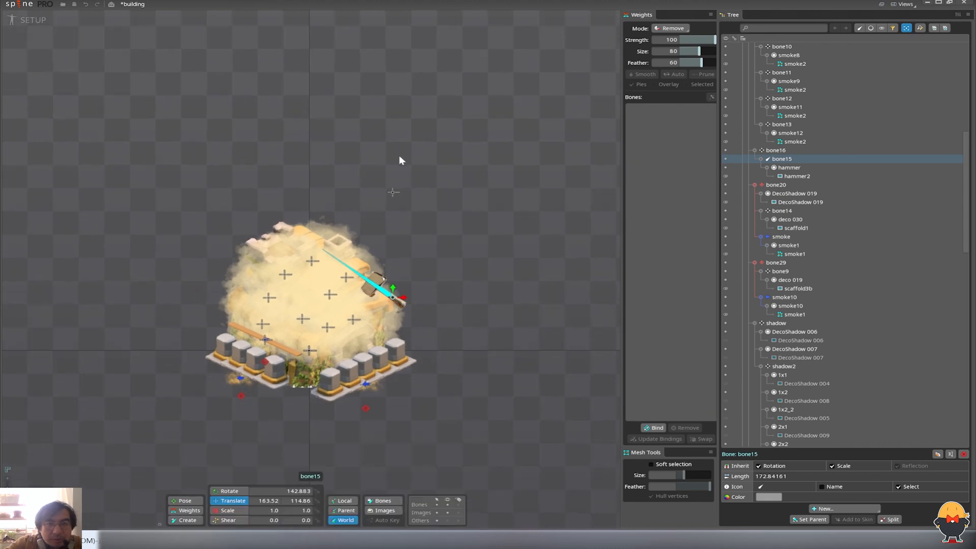
left_click(393, 196)
left_click(35, 23)
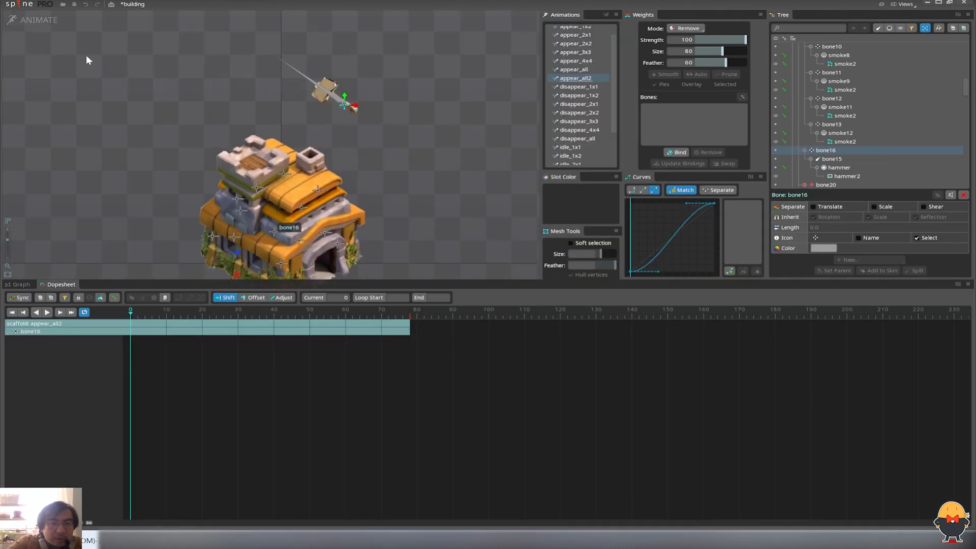
- Move bone15's landing translate key to frame 23 and key a hammer swing at frames 23, 31 and 33, tilting it nearly upright at frame 31
left_click_drag(131, 314, 213, 323)
left_click(319, 181)
left_click_drag(203, 317, 346, 315)
left_click(277, 243)
left_click_drag(220, 316, 241, 315)
key("c")
left_click_drag(395, 140, 437, 193)
mouse_move(242, 311)
left_mouse_down()
mouse_move(256, 312)
mouse_move(222, 319)
mouse_move(254, 324)
left_mouse_up()
key("d")
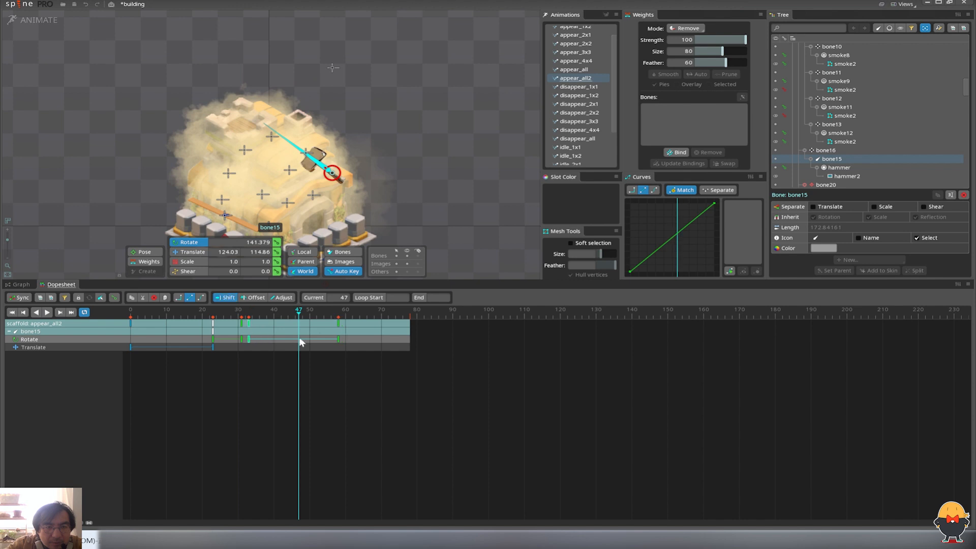
- Move bone15's last rotate key to frame 66 and paste copies of the hammer swing at frames 42–45 and 53–56
left_click(344, 348)
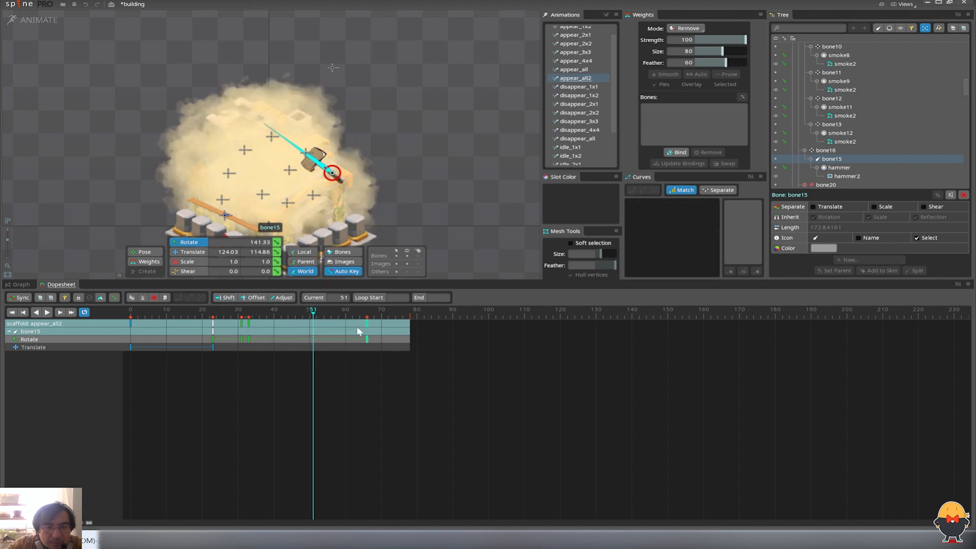
left_click_drag(249, 322, 215, 340)
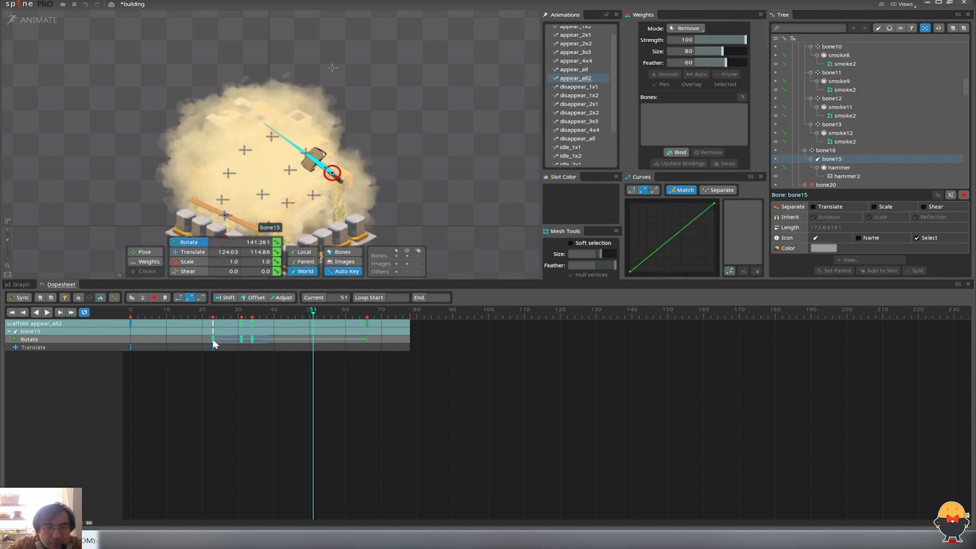
mouse_move(263, 318)
left_mouse_down()
mouse_move(226, 320)
mouse_move(253, 321)
left_mouse_up()
key("ctrl+v")
key("space")
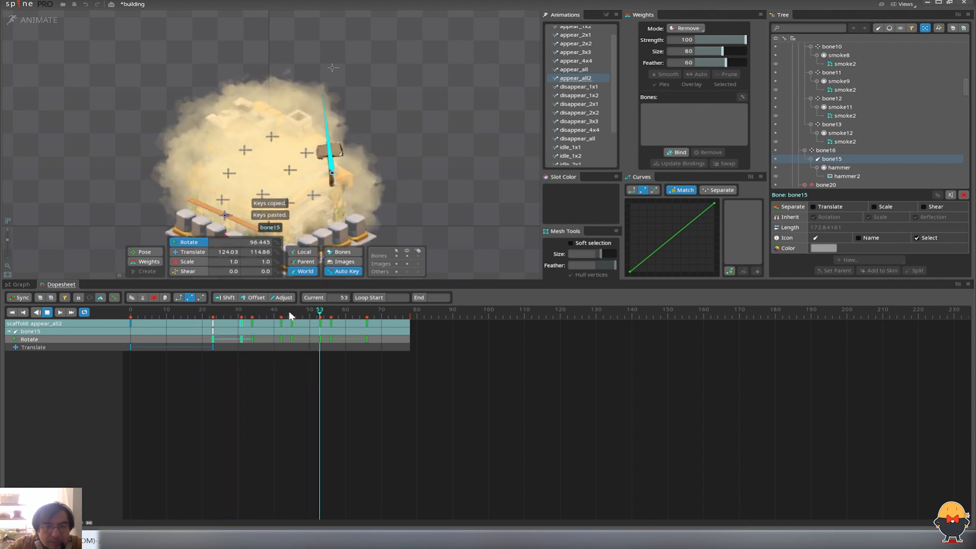
- Set all of bone15's rotate keys to Bezier curves and preview the repeated hammering
key("space")
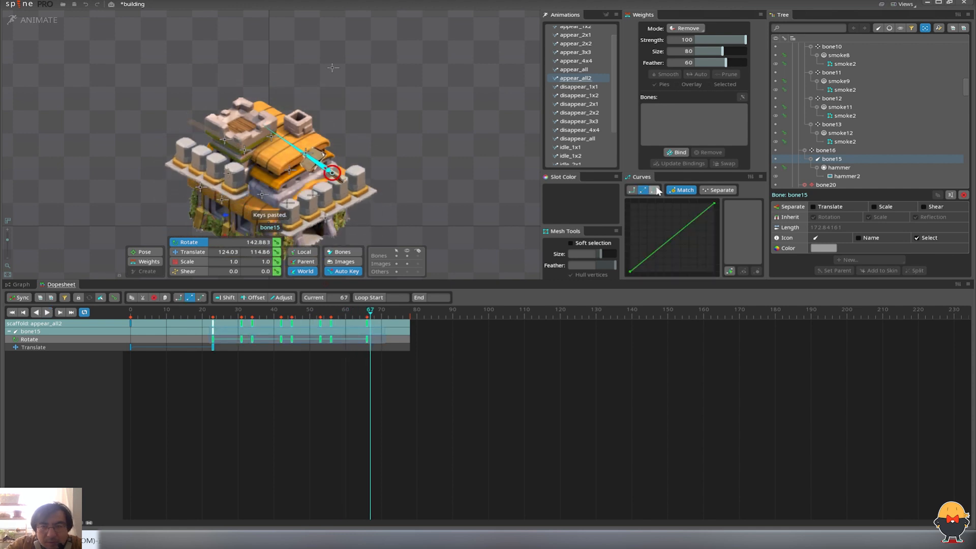
key("space")
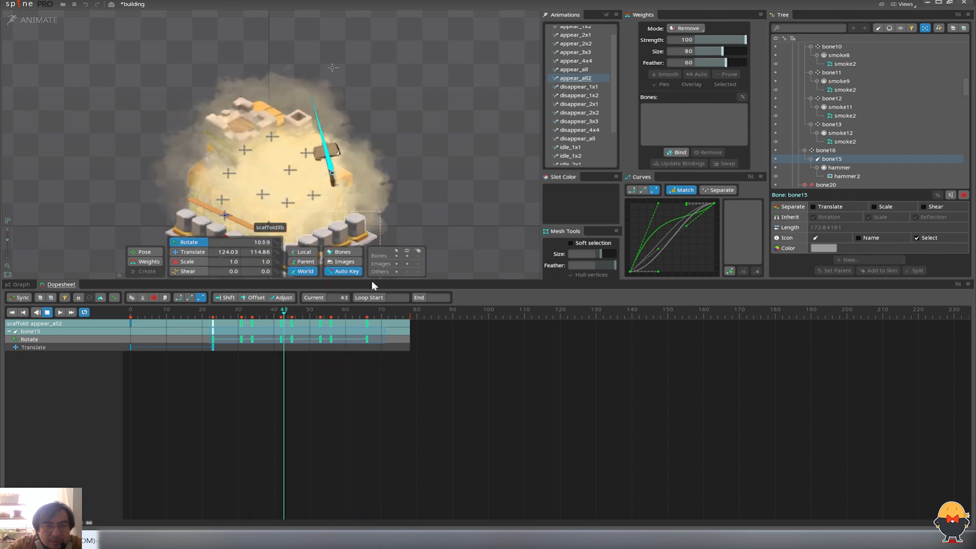
key("space")
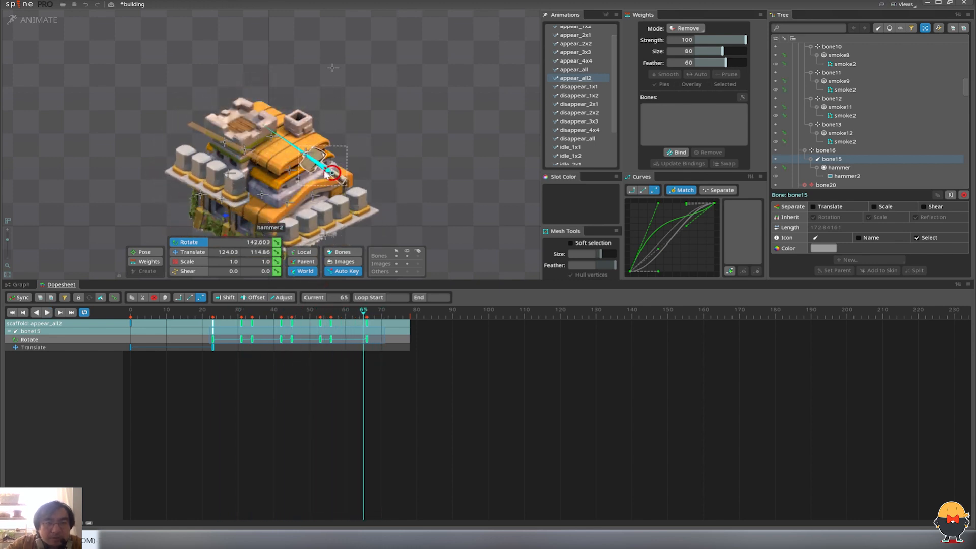
- Raise bone15 to about Y 282.49 at frame 86, easing the motion from a translate key at frame 65 with a Bezier curve
left_click(438, 312)
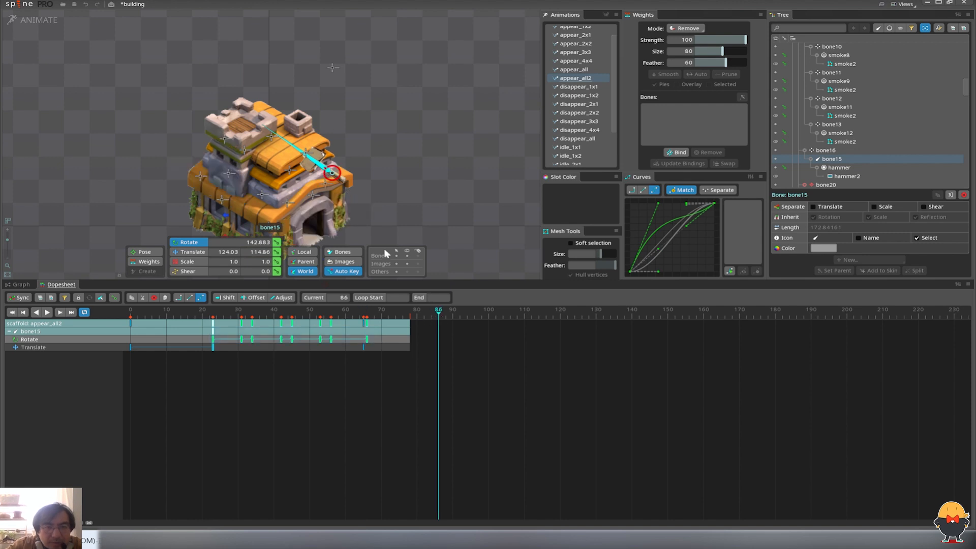
key("v")
left_click_drag(333, 173, 338, 99)
left_click_drag(391, 352, 342, 342)
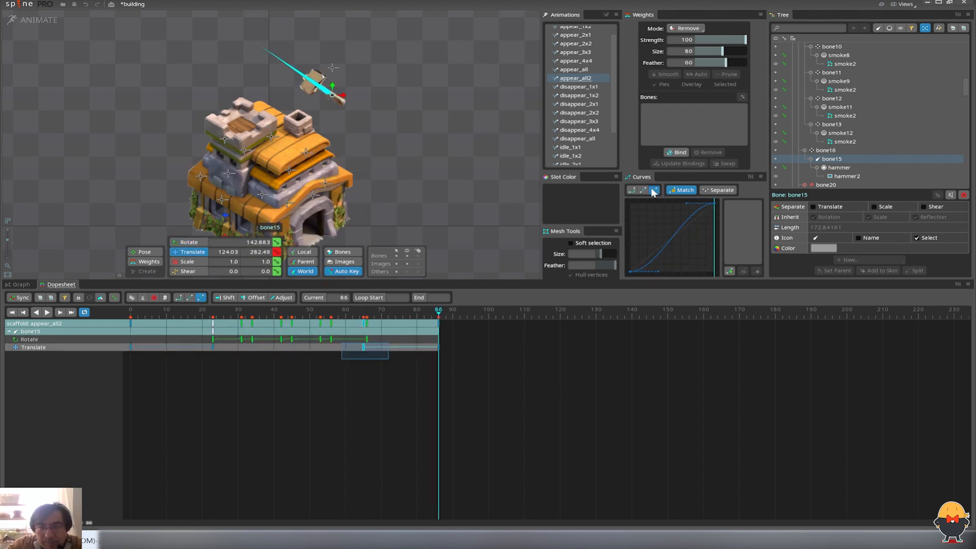
- Fade out the hammer slot, keying it opaque at frame 74 and fully transparent at frame 86
left_click(399, 320)
left_click(828, 178)
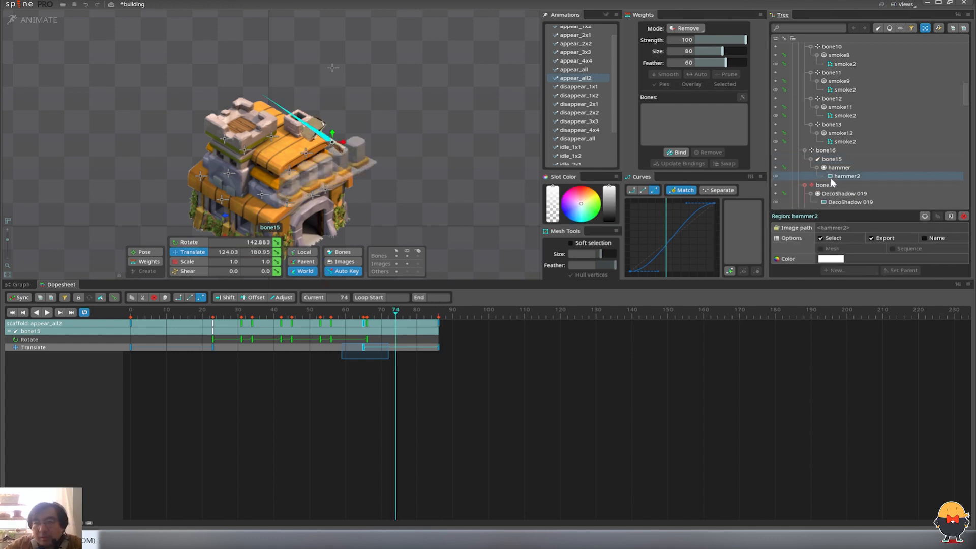
left_click_drag(558, 205, 552, 201)
key("End")
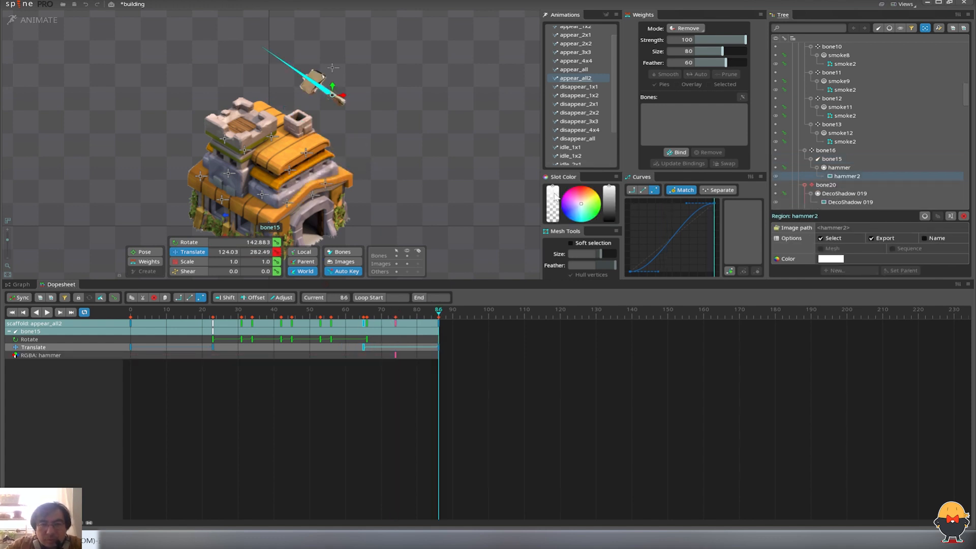
- Fade the hammer in from transparent at frame 0 to opaque at frame 11, and save the project
key("Home")
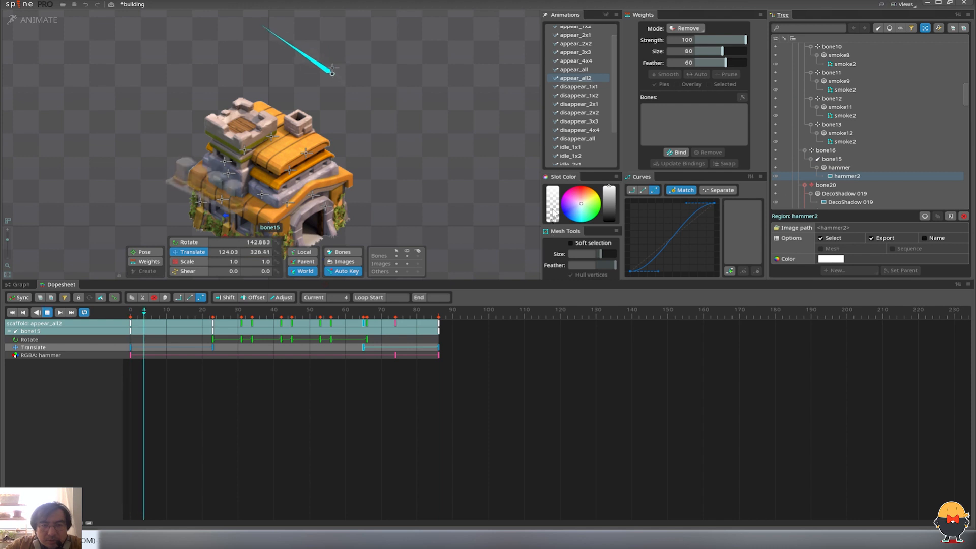
key("d")
left_click_drag(553, 214, 553, 185)
key("Home")
key("d")
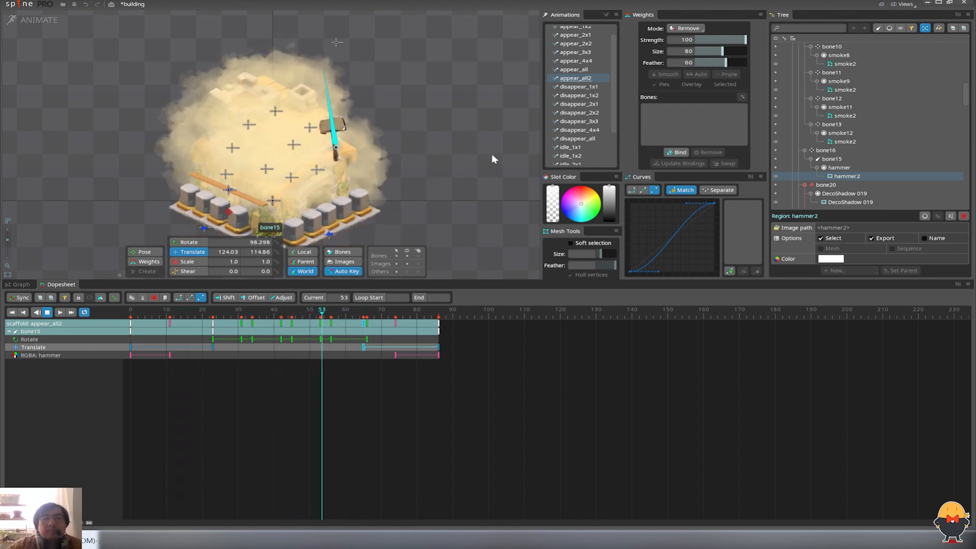
key("ctrl+s")
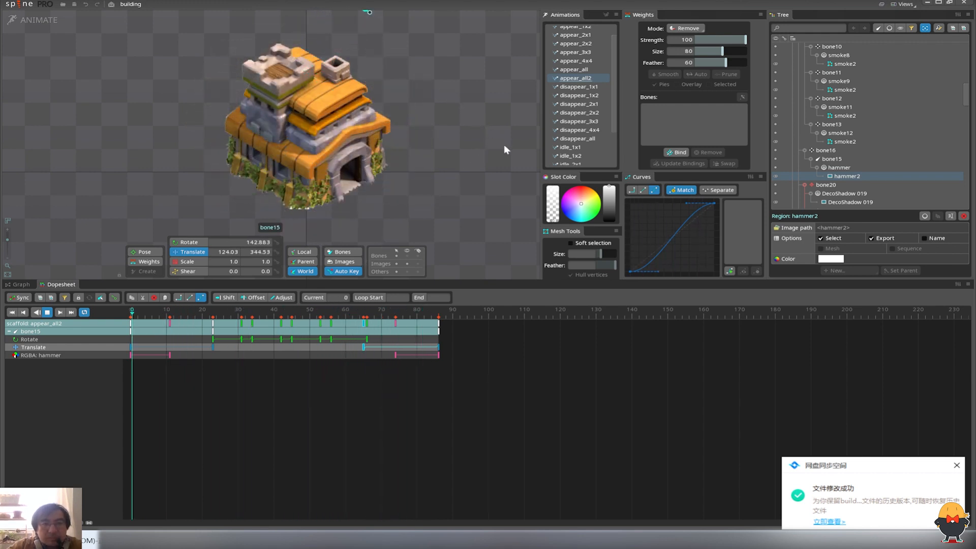
- Hide the scaffold skeleton and play the levelUp skeleton's animation on its own
key("d")
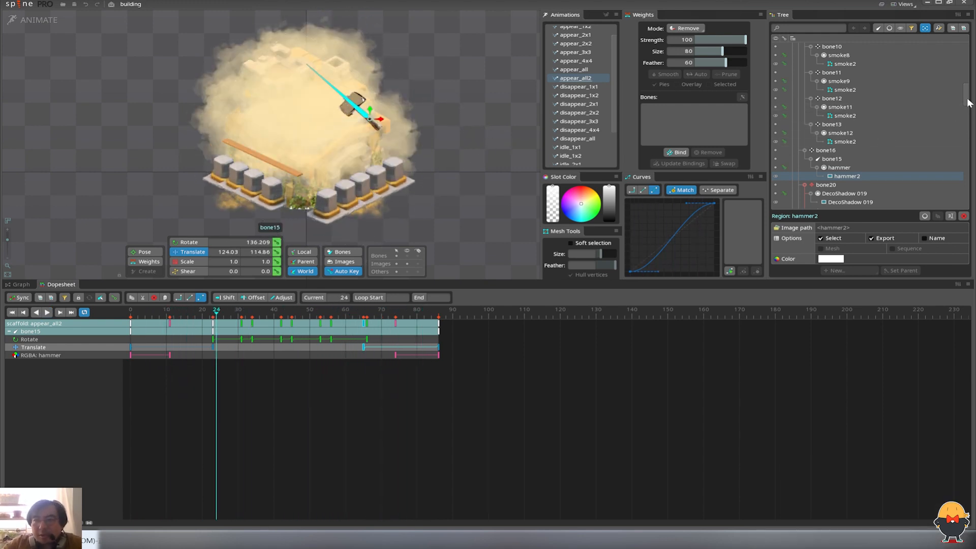
left_click_drag(968, 102, 967, 57)
left_click(773, 47)
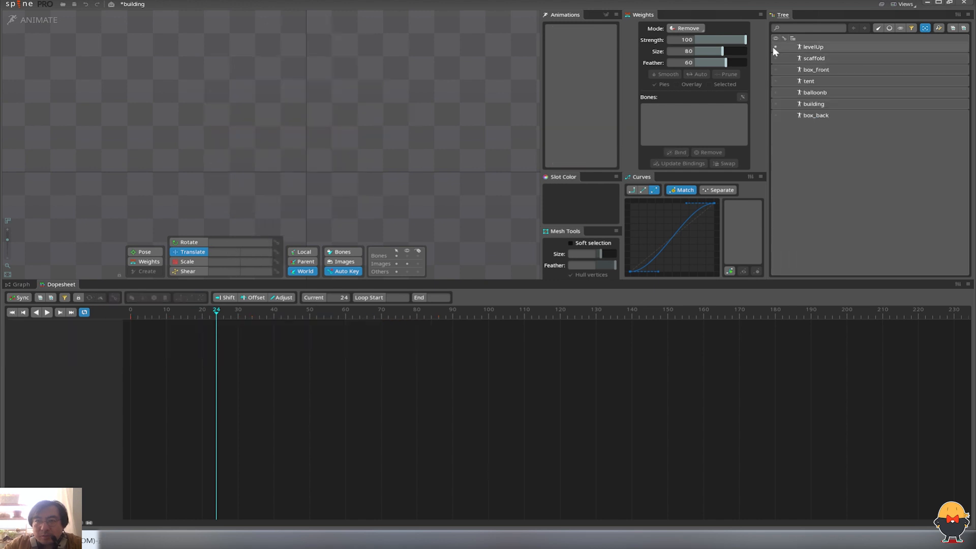
key("l")
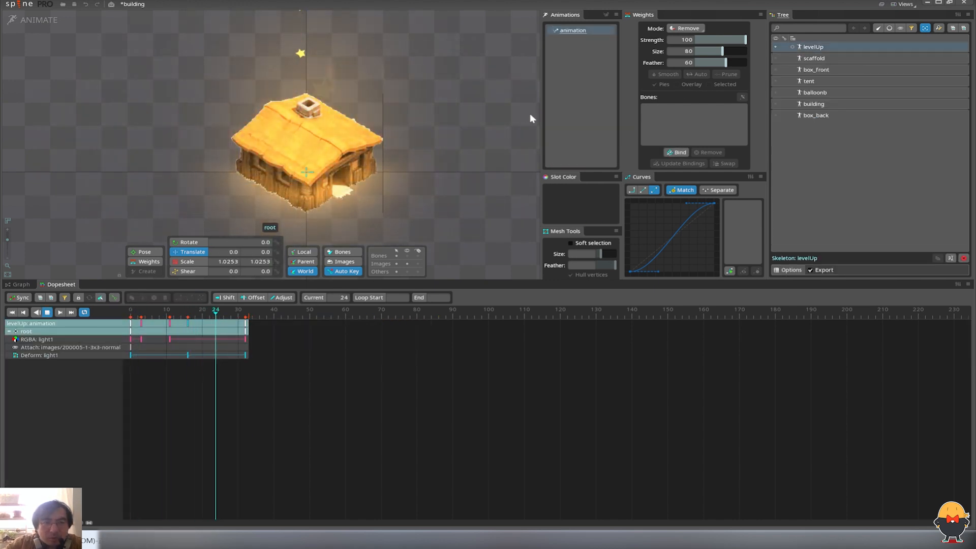
left_click(773, 50)
- Show the scaffold skeleton again, play it together with levelUp, and hide levelUp
left_click(773, 56)
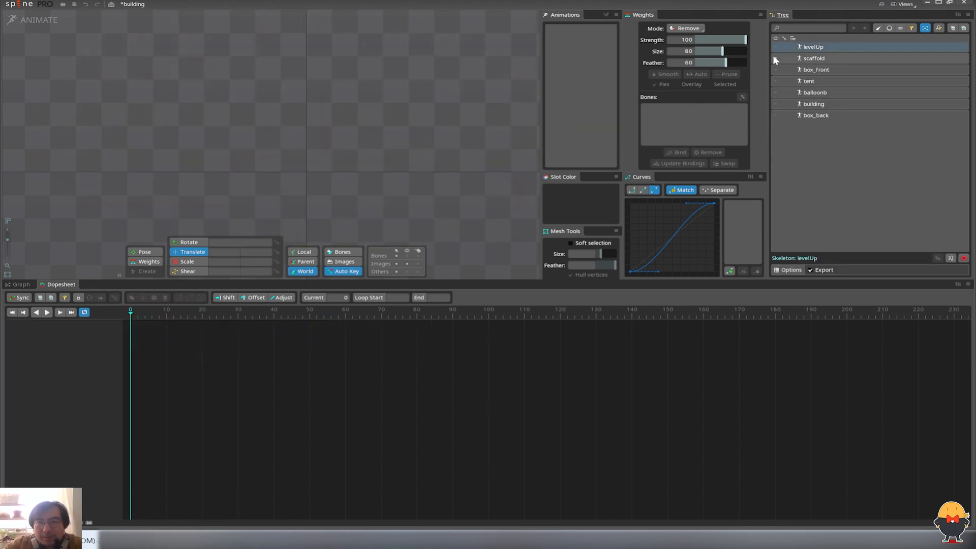
key("l")
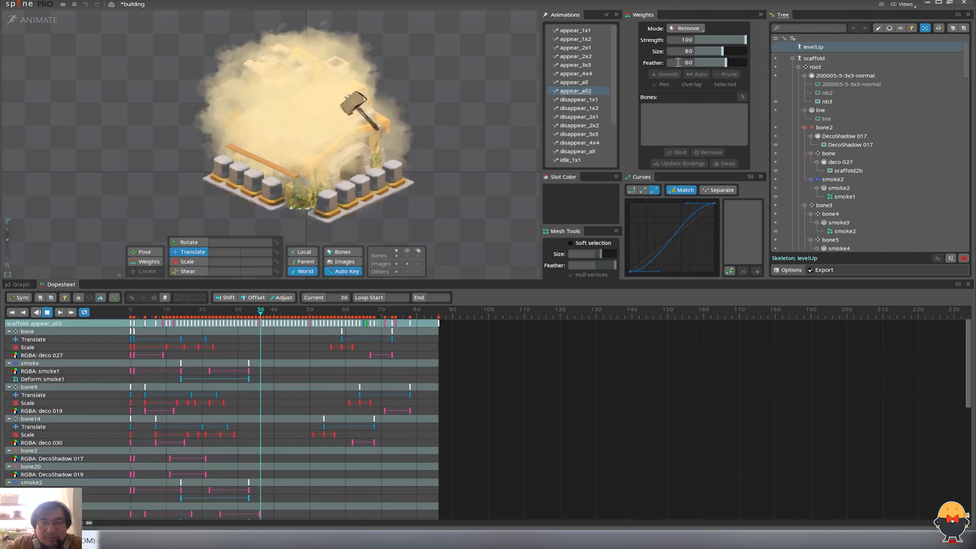
left_click(774, 54)
left_click(773, 51)
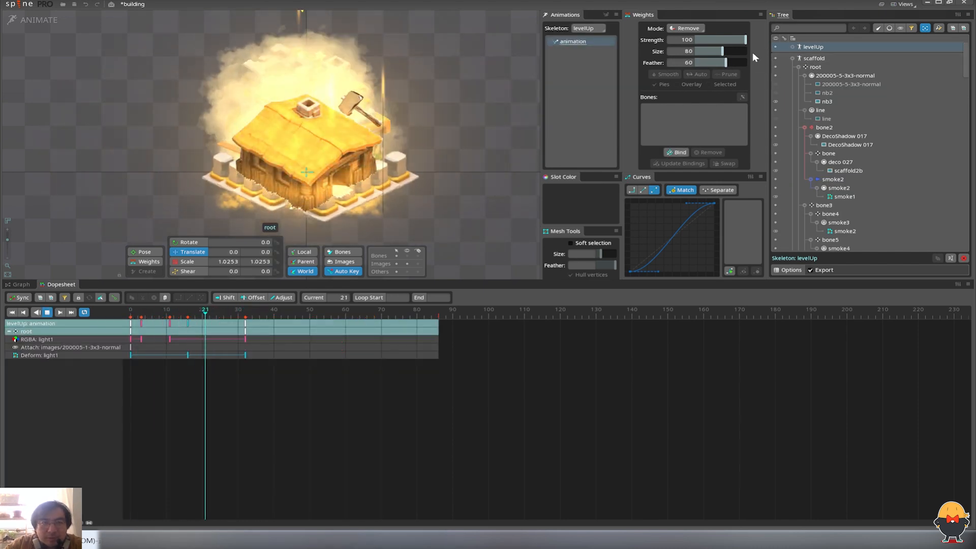
key("d")
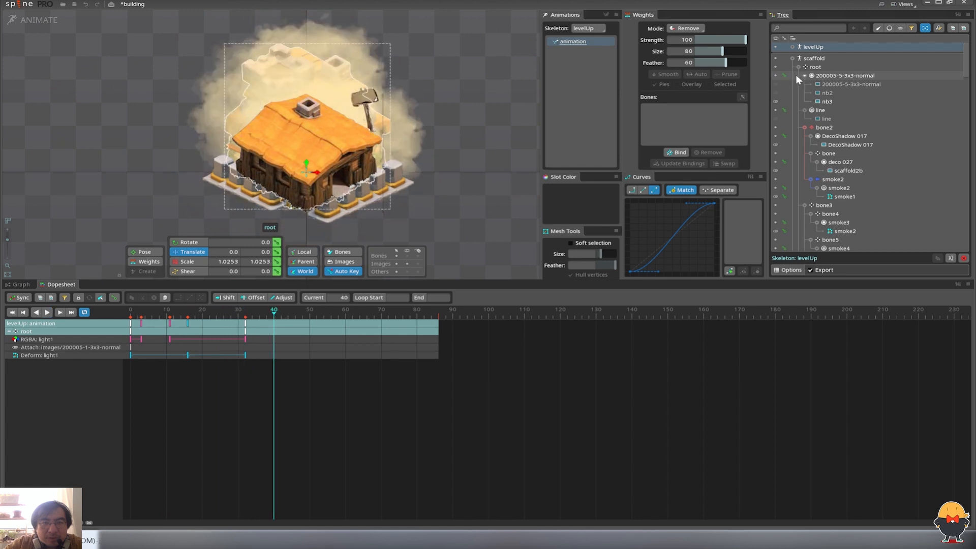
key("Home")
left_click(778, 47)
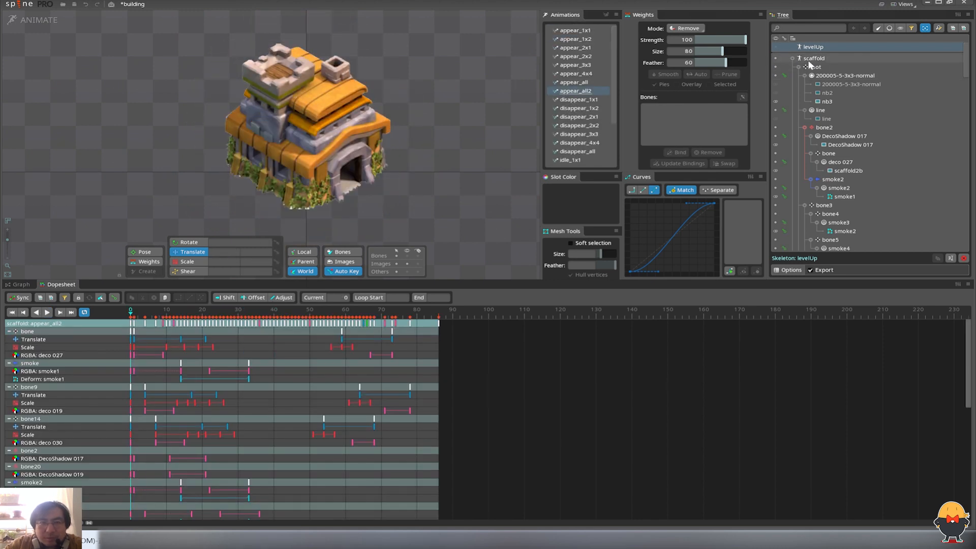
- Review appear_all2 and move bone15's exit-start translate key earlier to frame 56
key("d")
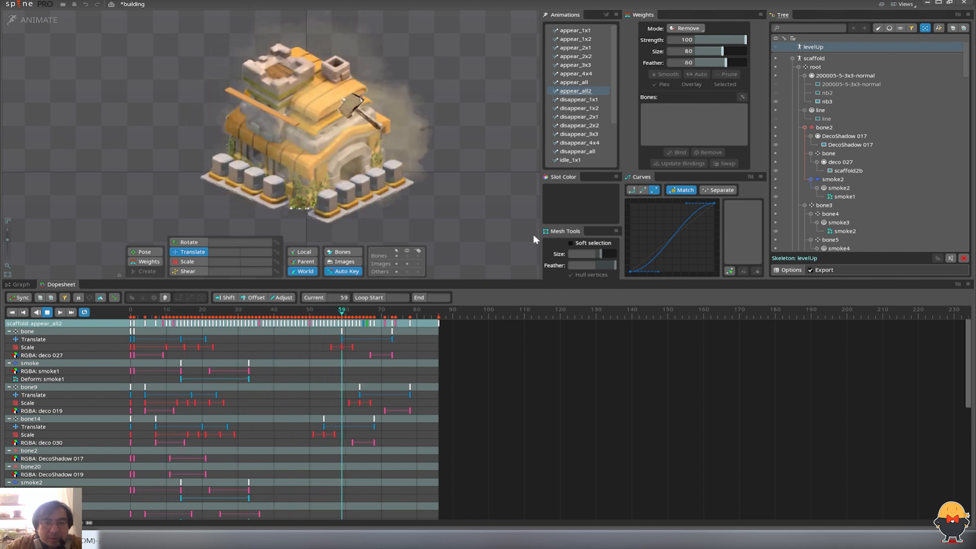
key("d")
left_click(367, 59)
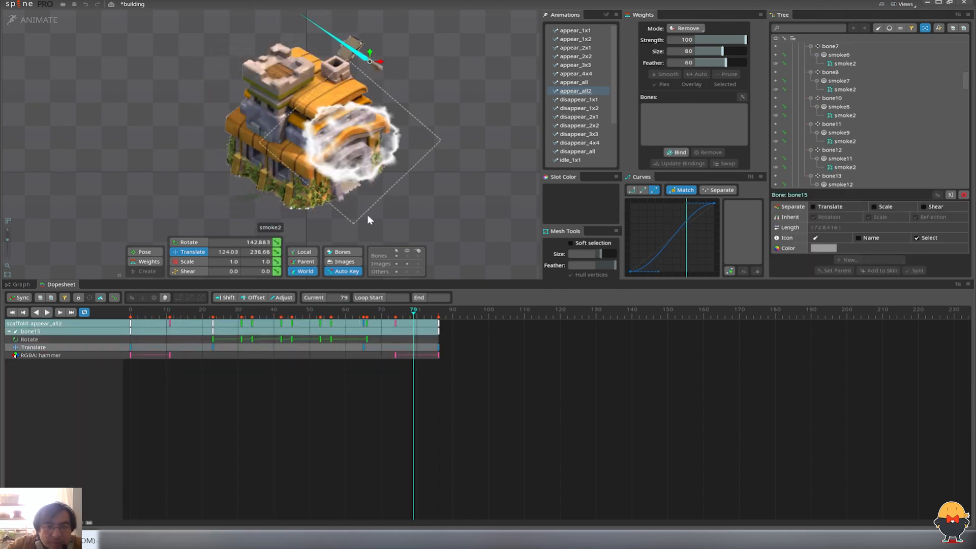
left_click_drag(346, 320, 300, 318)
- Preview the hammer's exit, then shift its fade-out start key to frame 63 and its final keys to frame 78
key("d")
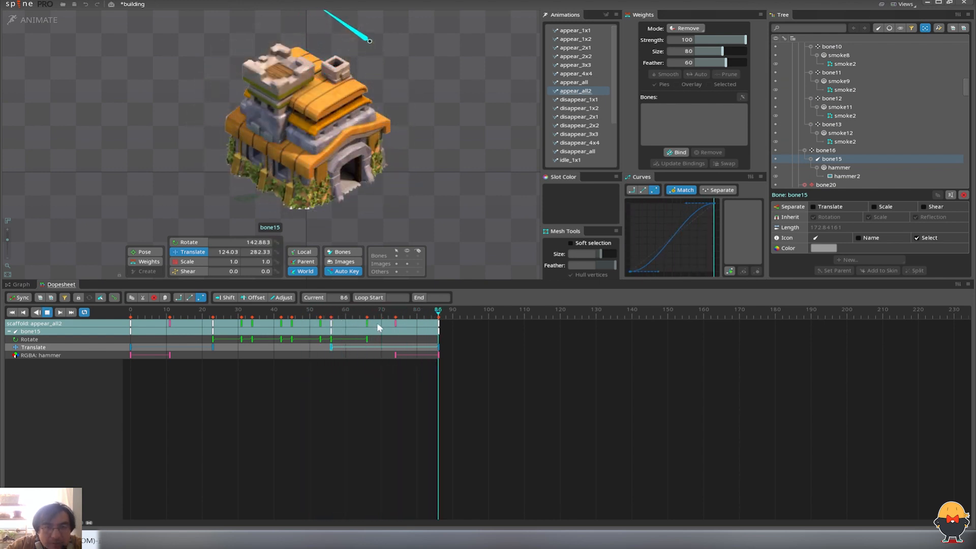
key("d")
left_click_drag(434, 332, 390, 331)
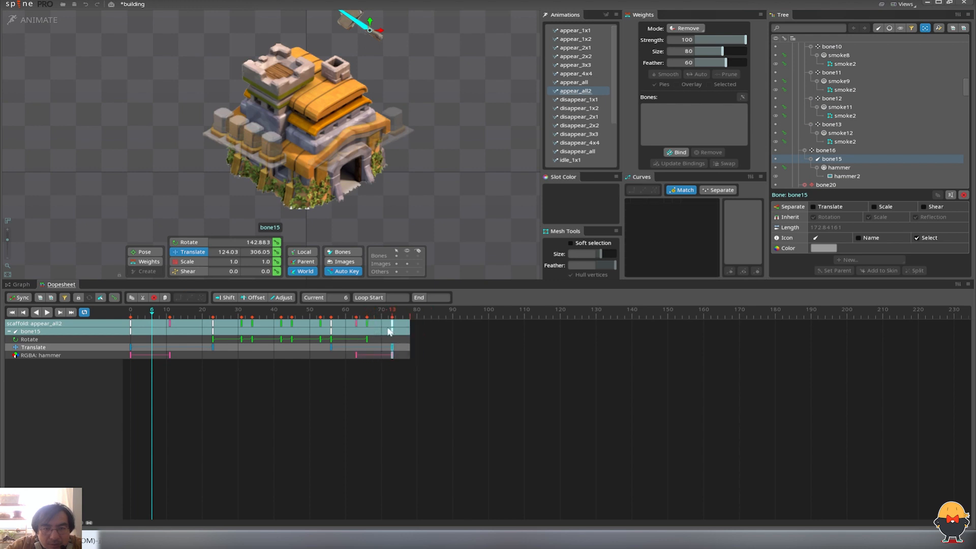
left_click(411, 316)
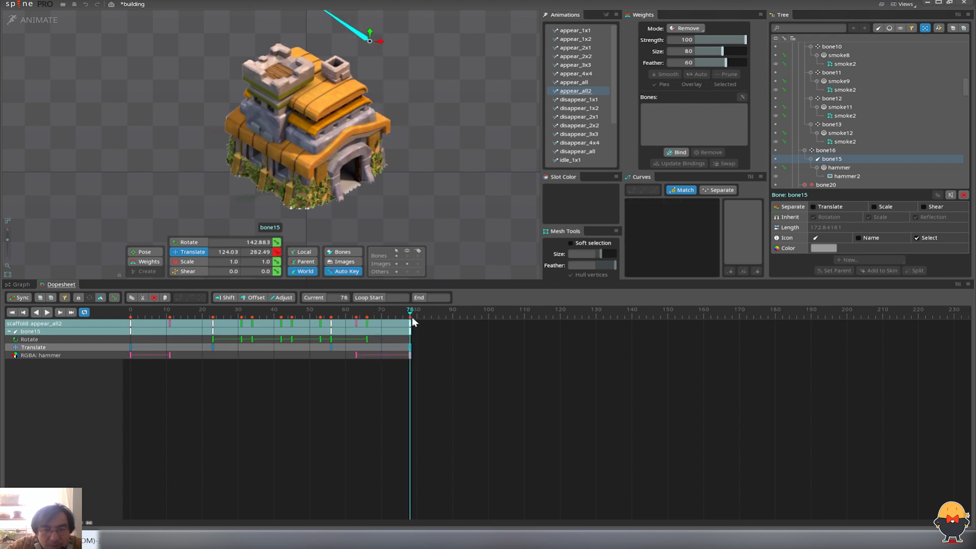
- Play the whole appear_all2 animation to review the timing, and return to the first frame
key("d")
left_click(447, 200)
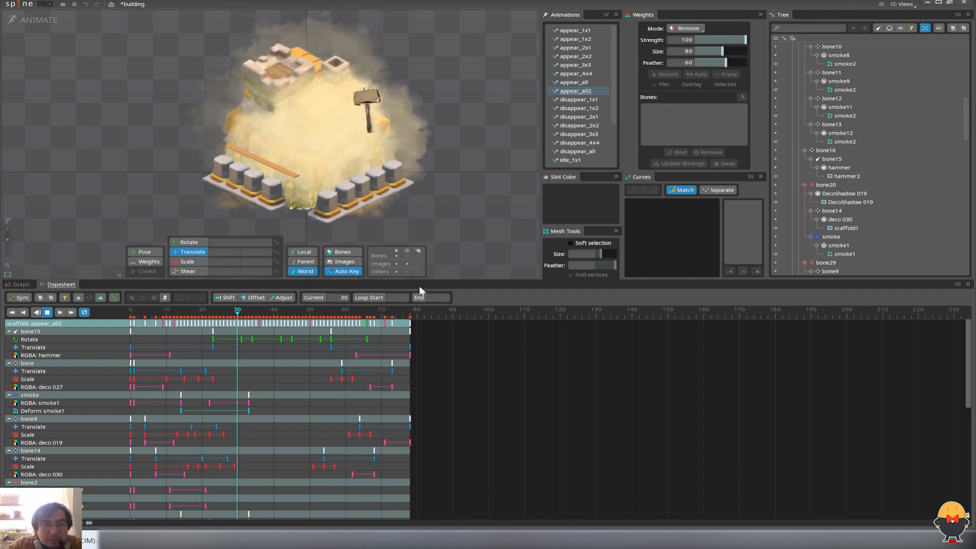
key("d")
key("Home")
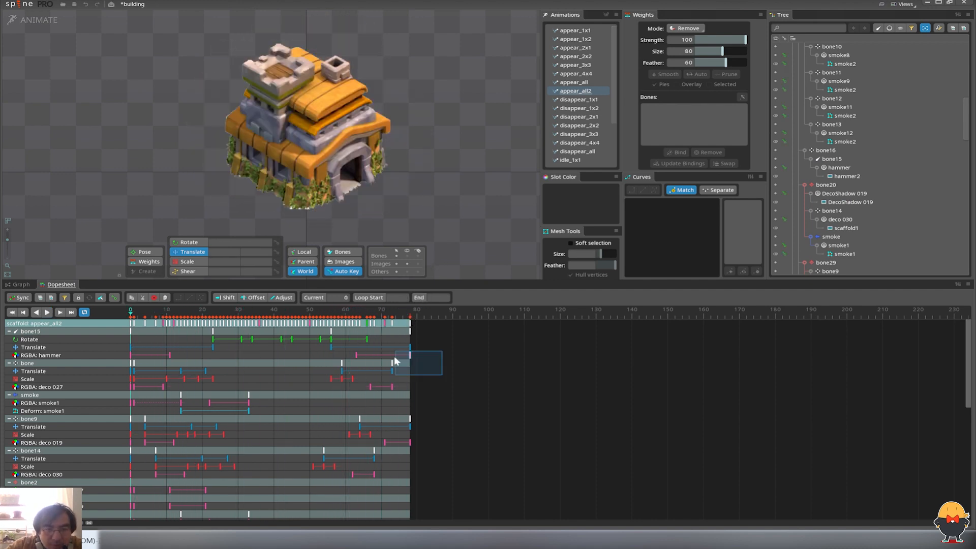
- Shorten appear_all2 by moving its keys earlier in stages, bringing the final keys to frame 67
left_click_drag(405, 320, 401, 325)
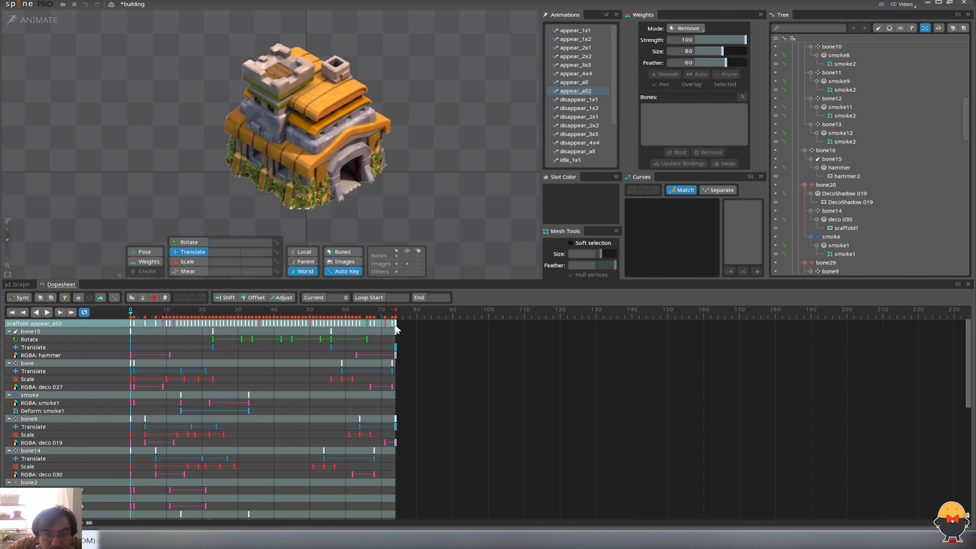
mouse_move(434, 382)
left_mouse_down()
mouse_move(149, 315)
mouse_move(163, 331)
left_mouse_up()
left_click_drag(435, 415, 146, 318)
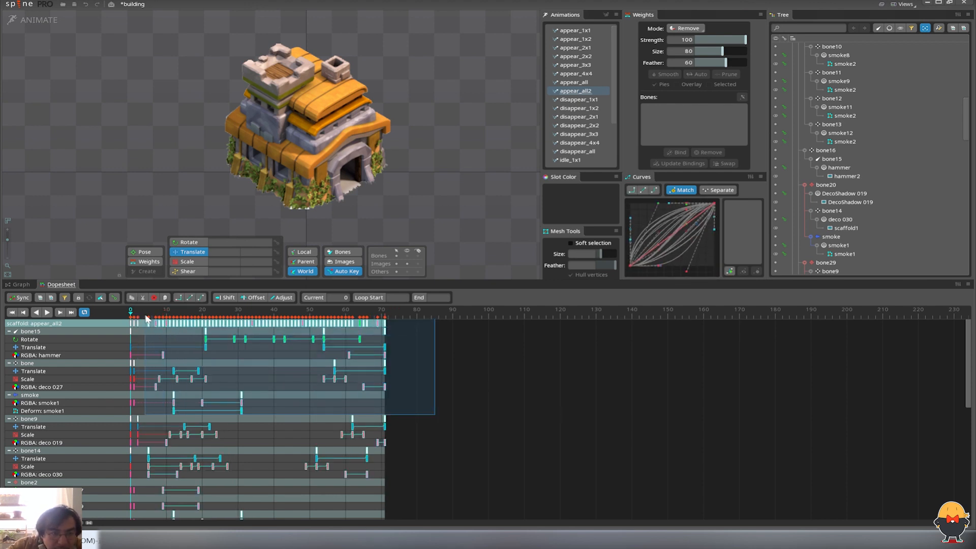
left_click_drag(197, 342, 194, 342)
left_click(427, 416)
mouse_move(385, 335)
left_mouse_down()
mouse_move(360, 318)
mouse_move(379, 332)
left_mouse_up()
left_click_drag(421, 399, 365, 337)
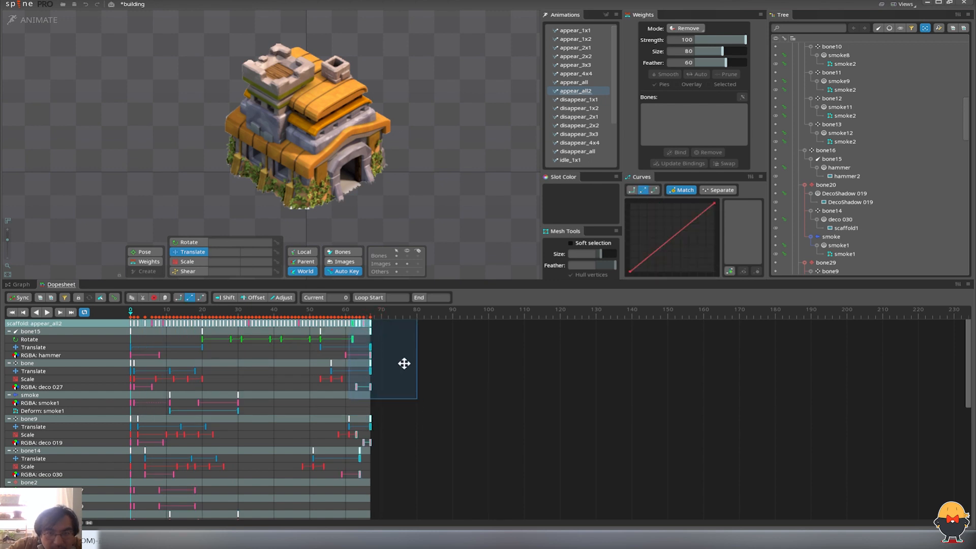
- Shift all keys after the opening frames earlier so that appear_all2 ends at frame 64
left_click(407, 376)
mouse_move(410, 375)
left_mouse_down()
mouse_move(130, 321)
mouse_move(156, 329)
mouse_move(489, 320)
left_mouse_up()
left_click(408, 430)
left_click_drag(310, 329, 304, 330)
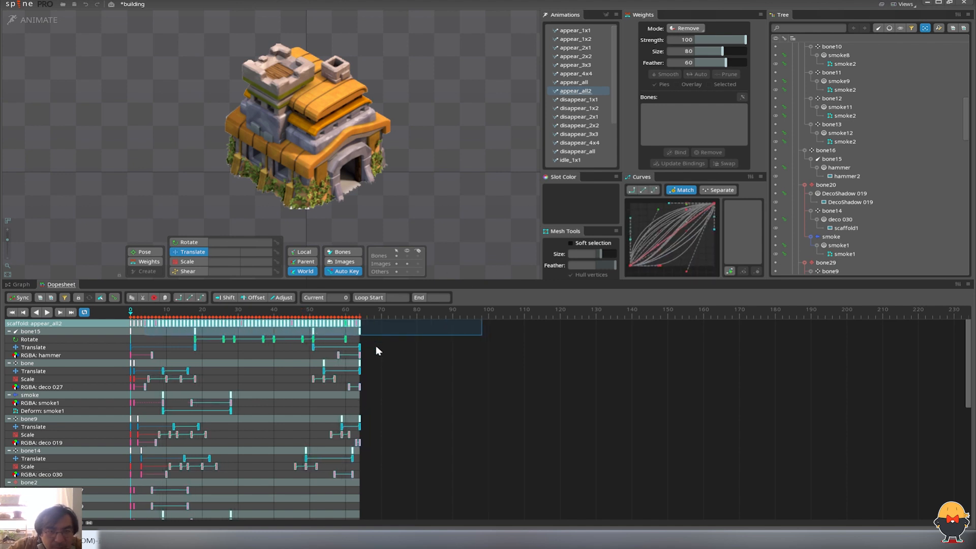
- Preview the shortened animation and key bone16's translation at frames 0 and 64, with X 68.155 at the end
key("space")
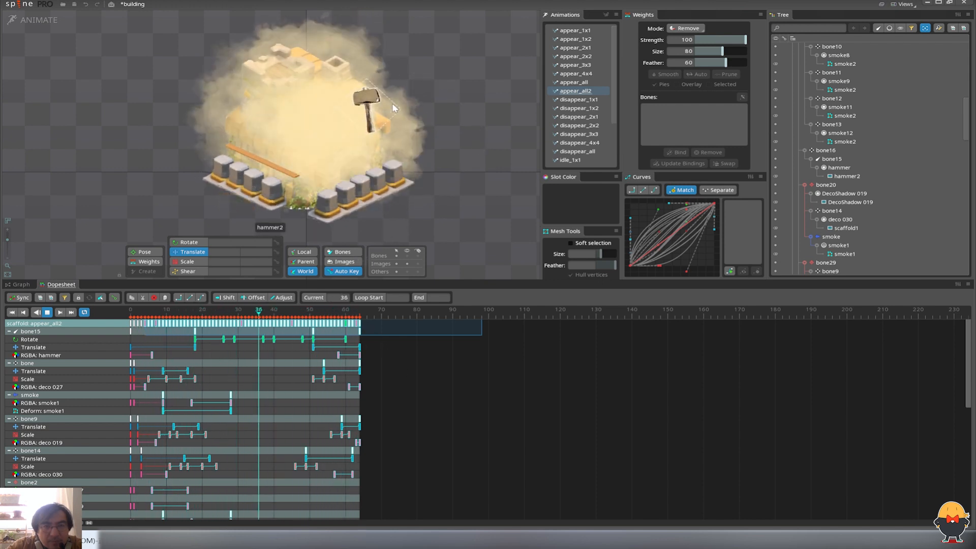
key("space")
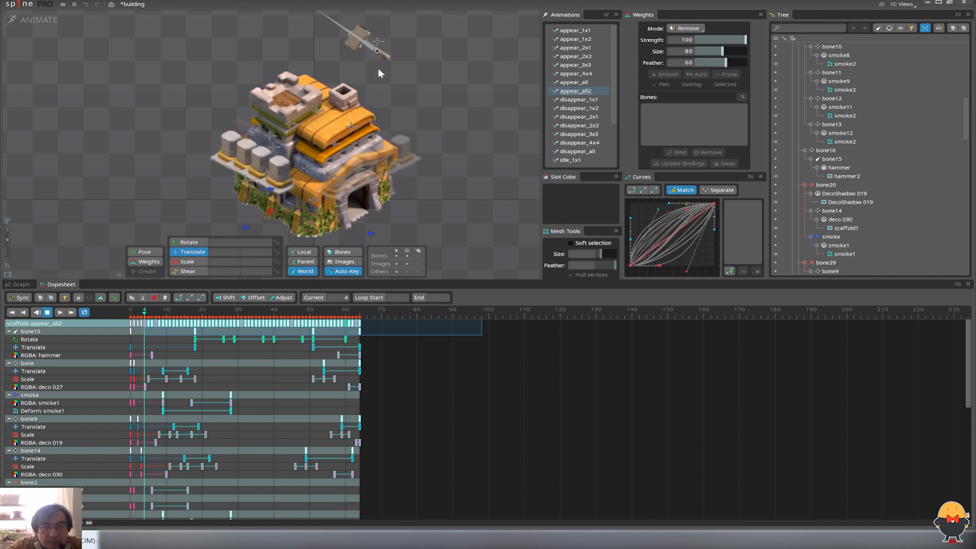
left_click(377, 41)
left_click(277, 253)
key("End")
left_click(276, 253)
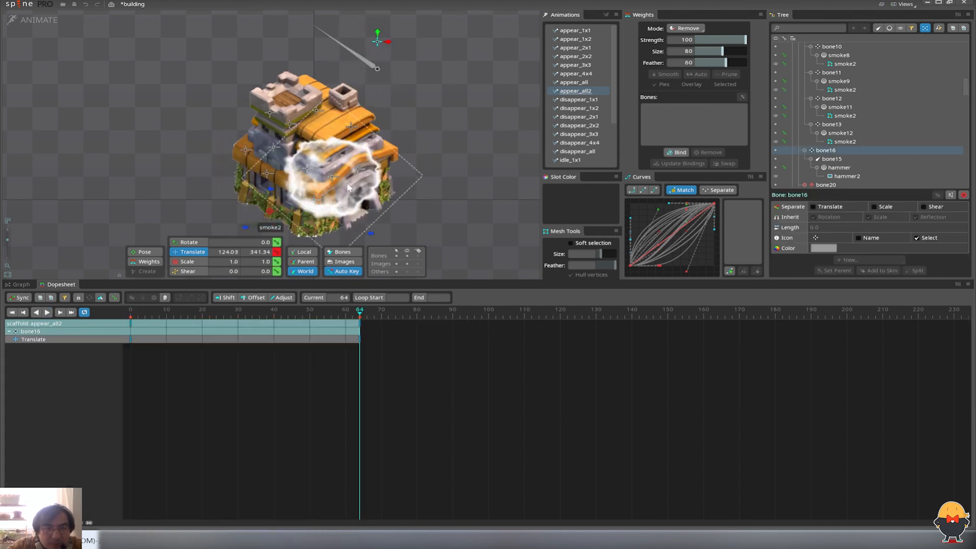
- Preview the hammer's sideways drift, try a smooth curve on bone16's translate keys, and set them back to linear
key("space")
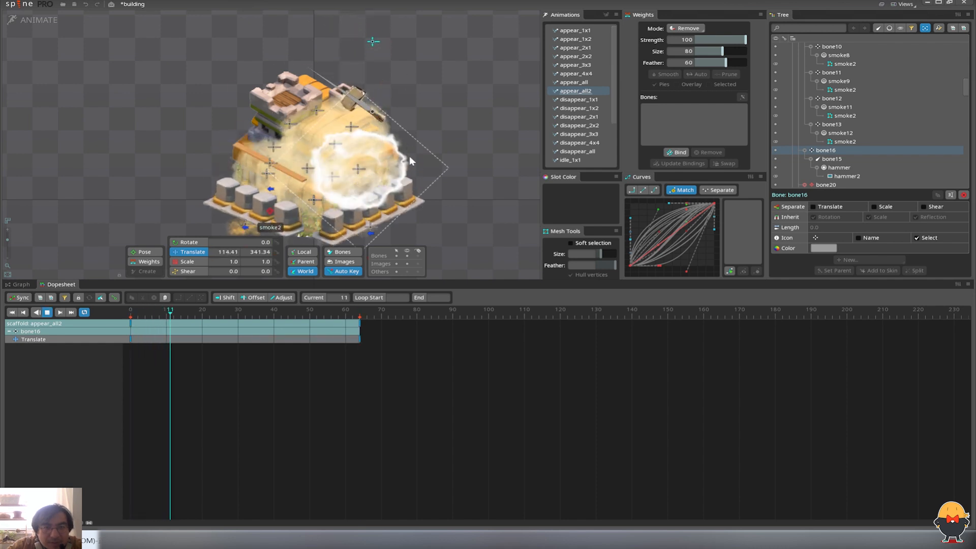
key("space")
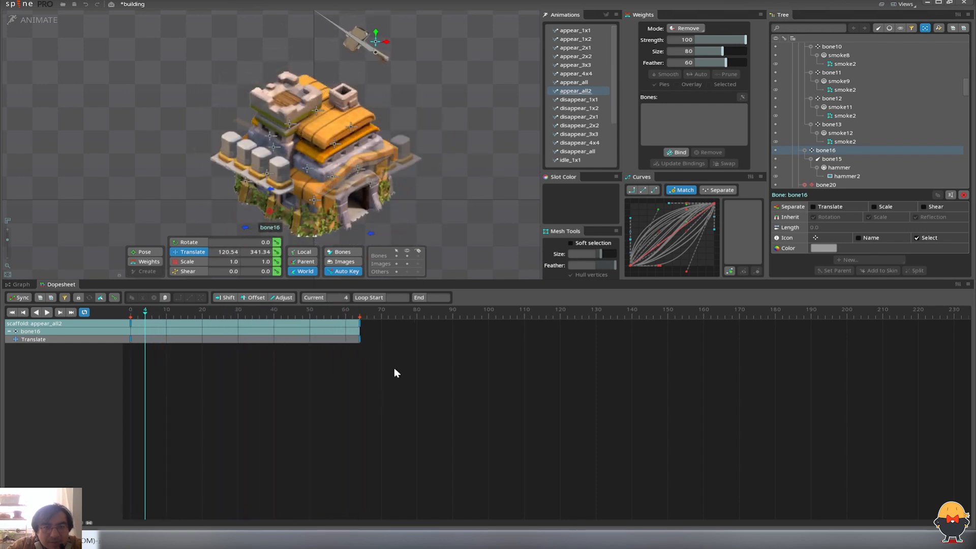
left_click_drag(392, 375, 128, 322)
key("Home")
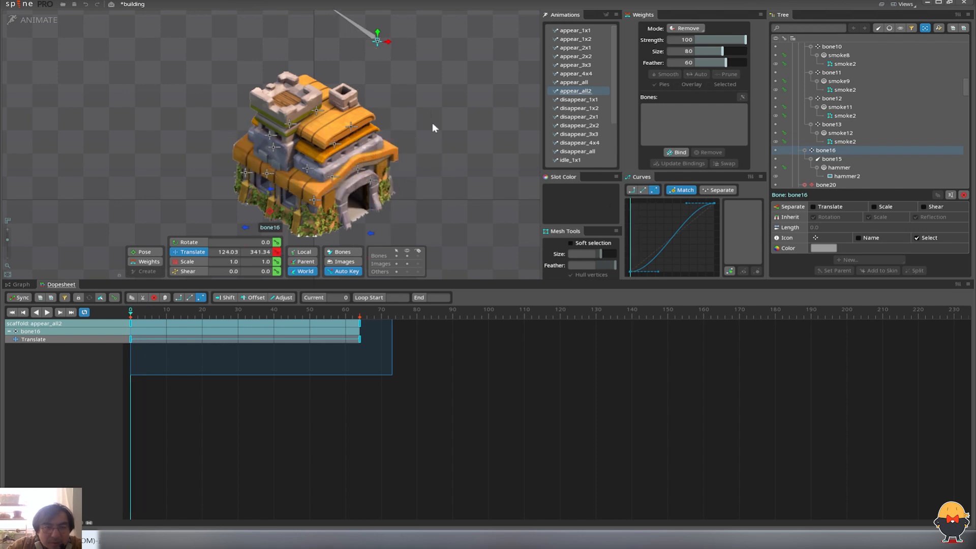
key("End")
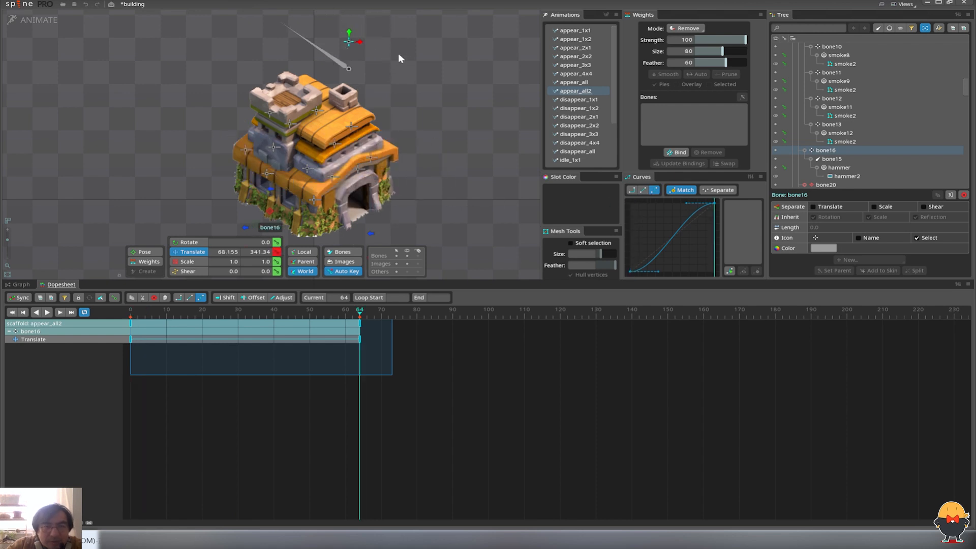
left_click(391, 375)
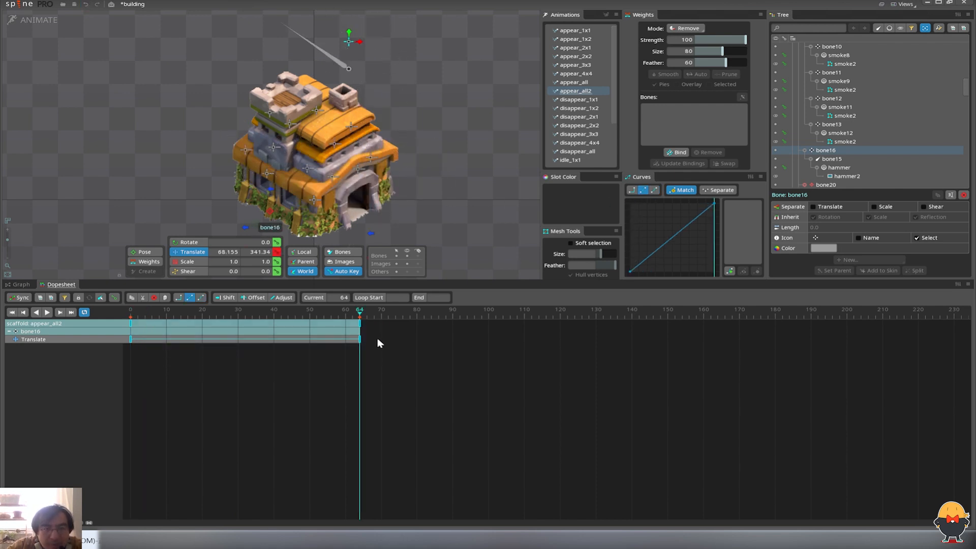
- Set bone16's X to about 76 at frame 0, adjust its end position at frame 64, and preview the drift
key("Home")
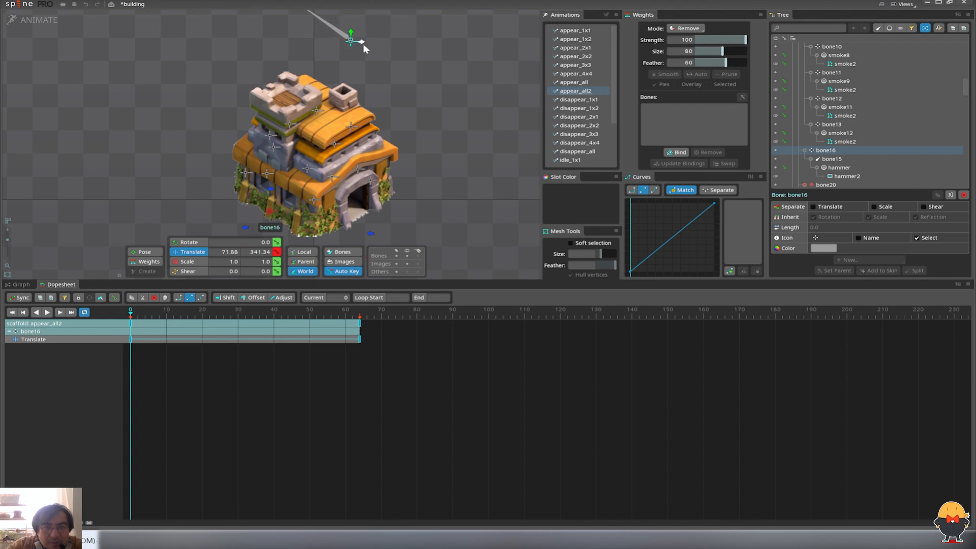
left_click_drag(361, 42, 364, 43)
key("End")
key("space")
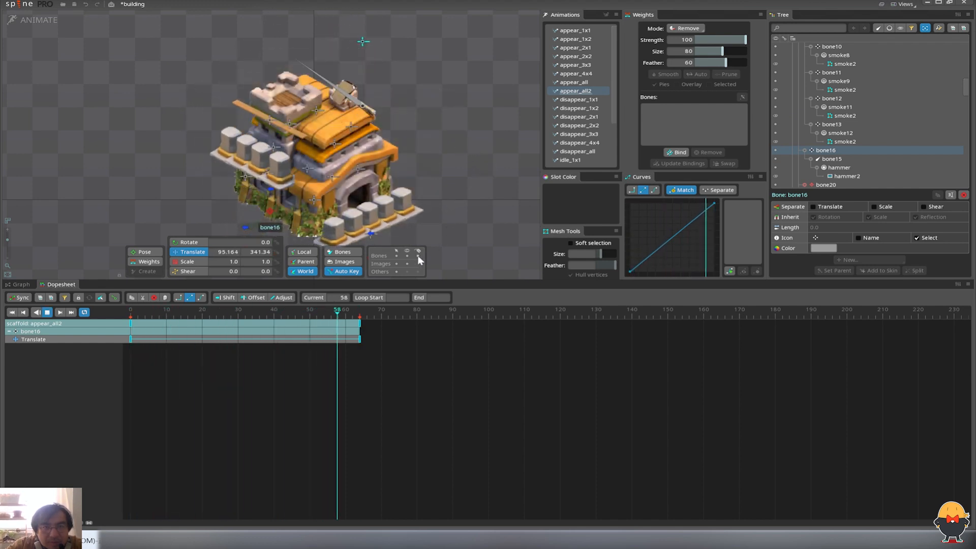
key("space")
- Hide the bones in the viewport, play the full appear_all2 animation, and save the building project
key("d")
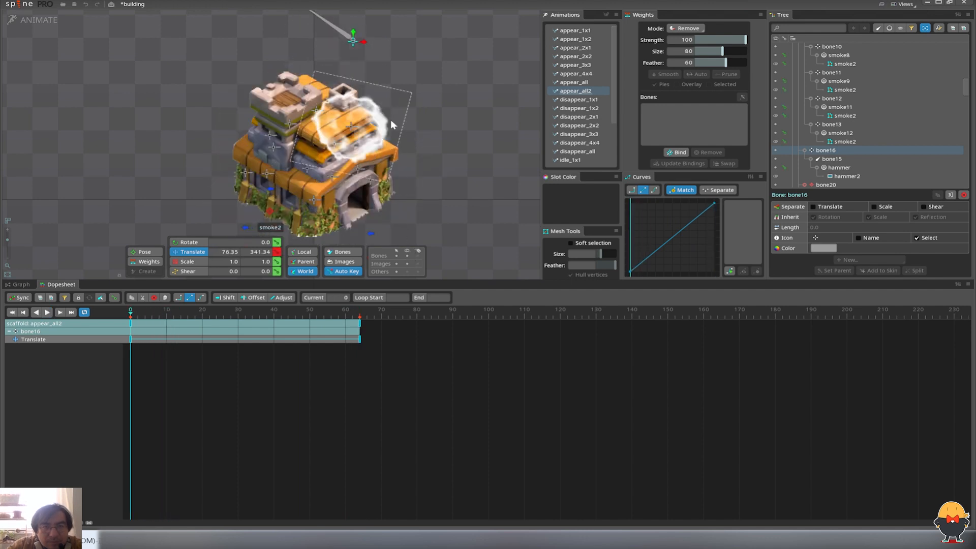
left_click(407, 256)
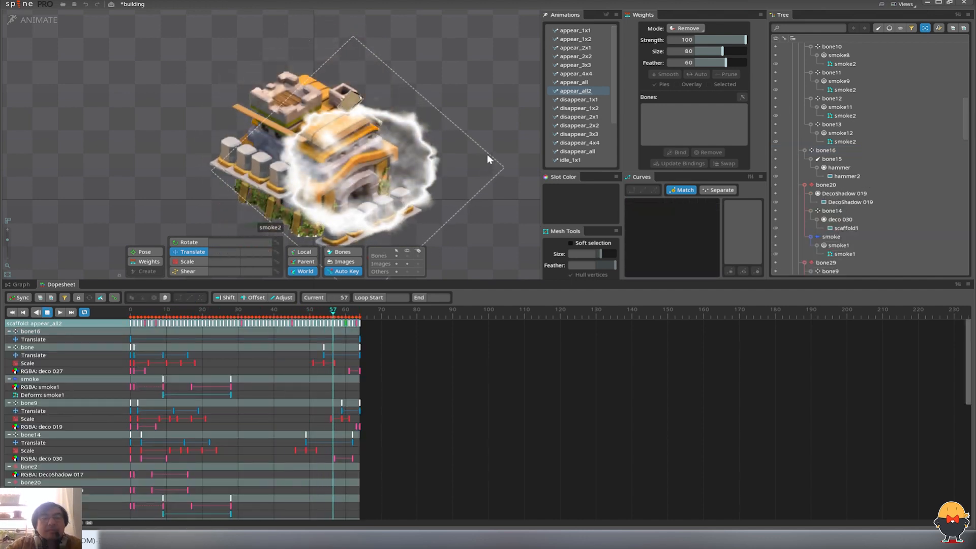
key("space")
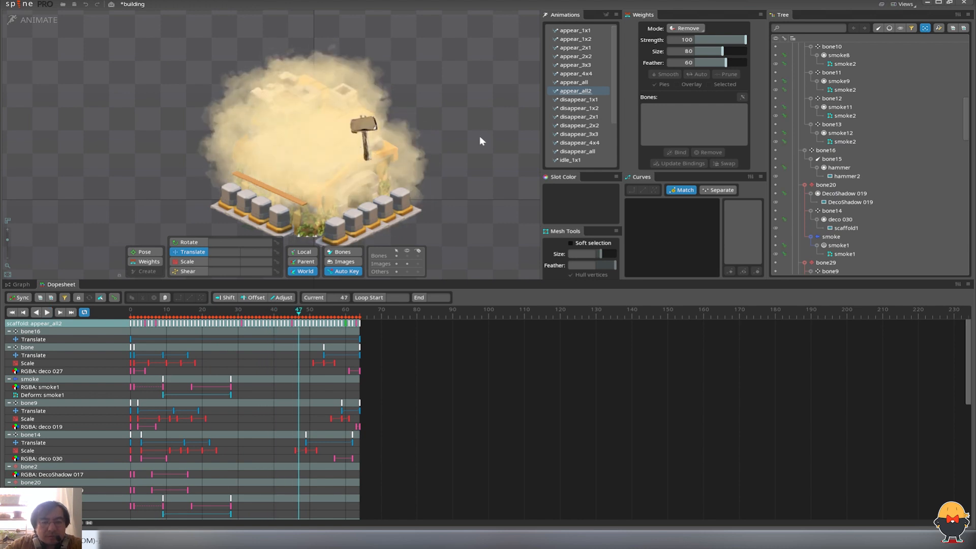
key("ctrl+s")
key("space")
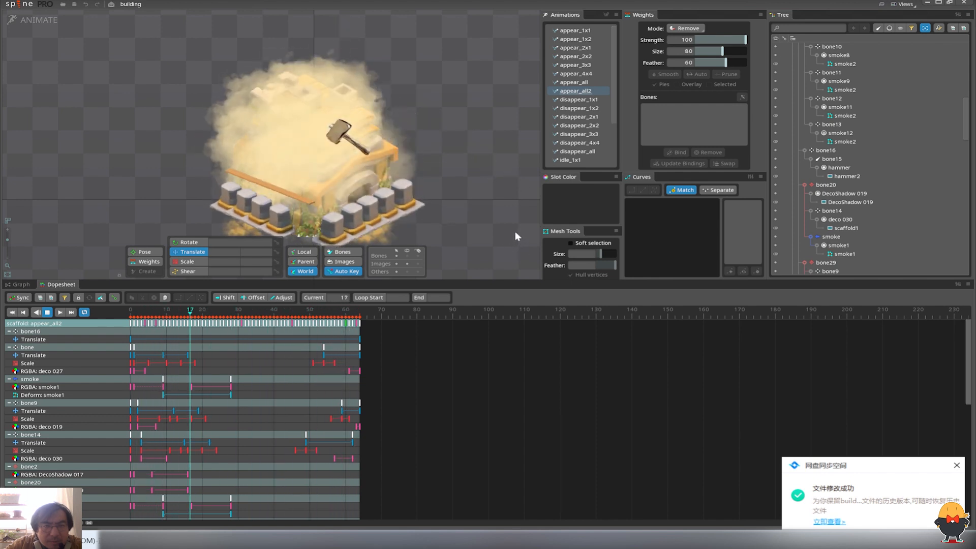
key("space")
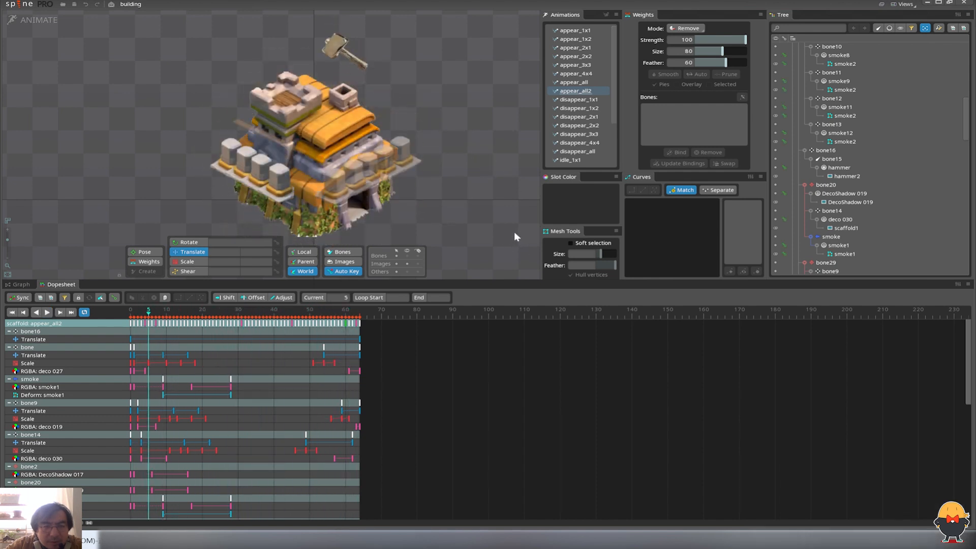
key("ctrl+s")
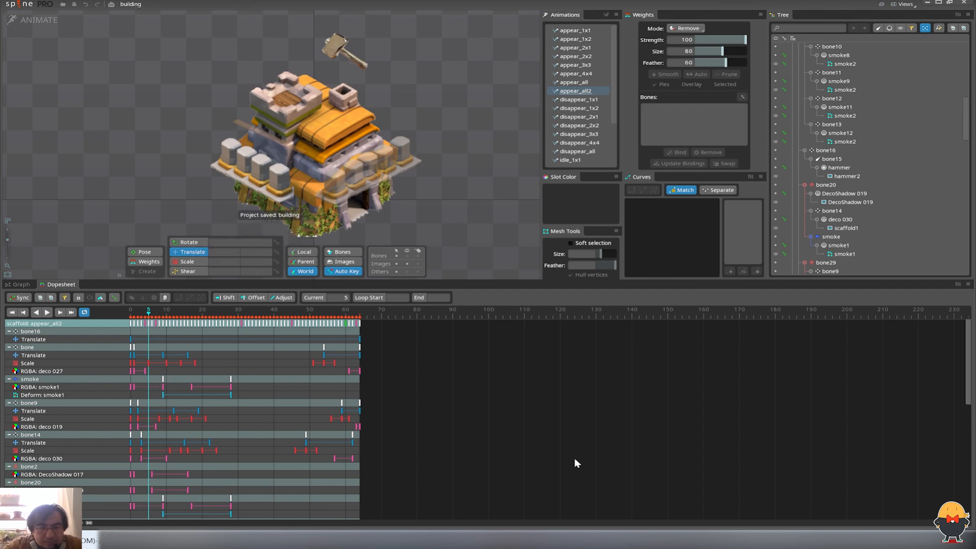
left_click(534, 540)
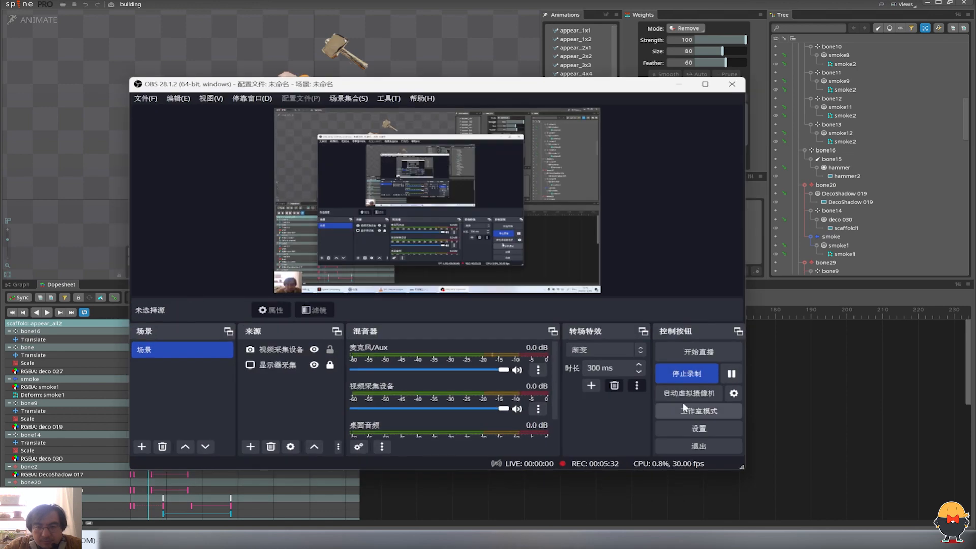
left_click(730, 377)
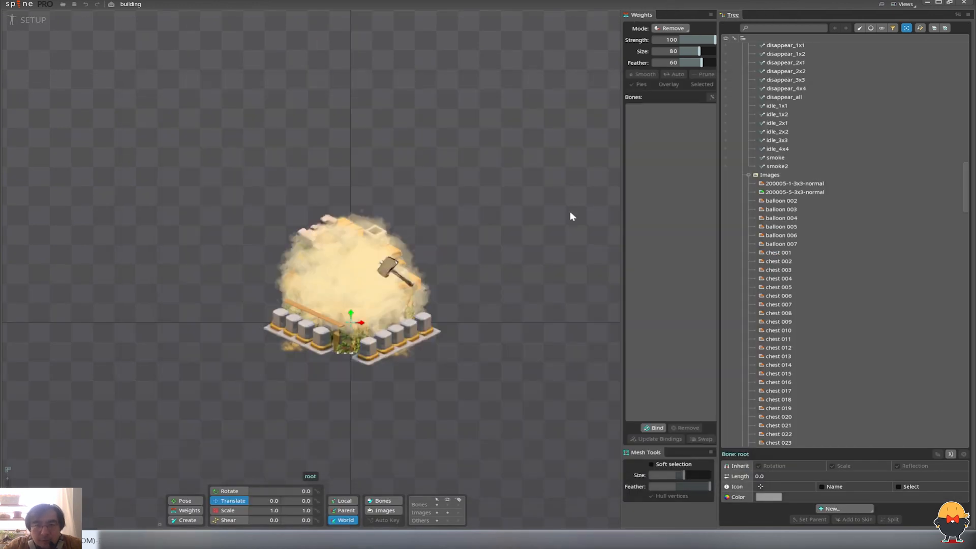
- Add the star2 image to the scaffold just above the hammer at about X 95, Y 218, and check its slot order
scroll(758, 285, "down", 10)
scroll(771, 298, "down", 15)
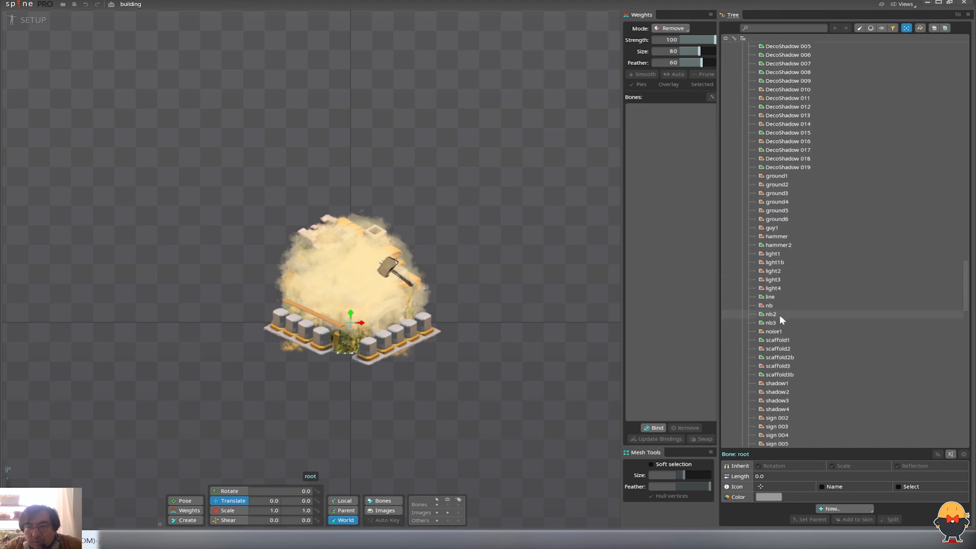
scroll(771, 278, "down", 8)
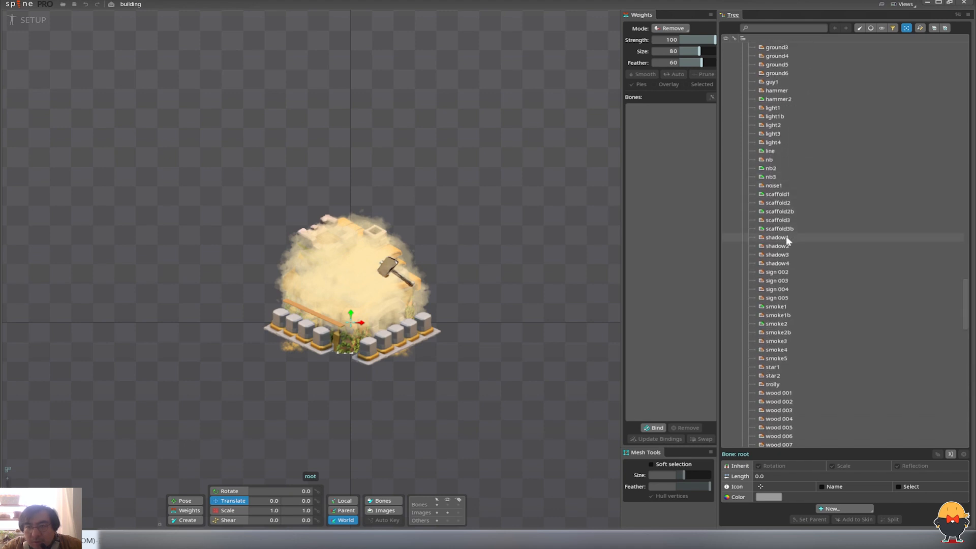
scroll(786, 236, "down", 5)
left_click(773, 246)
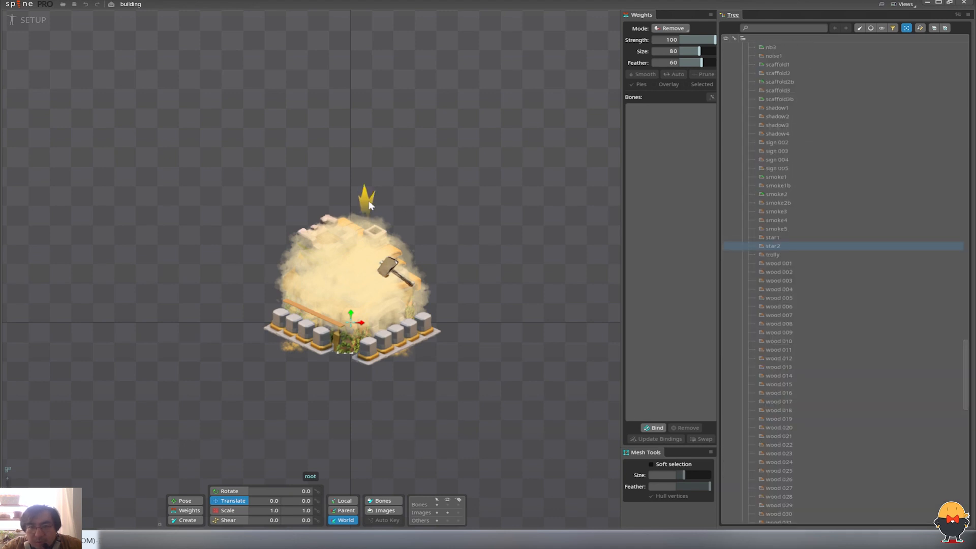
left_click_drag(368, 205, 464, 221)
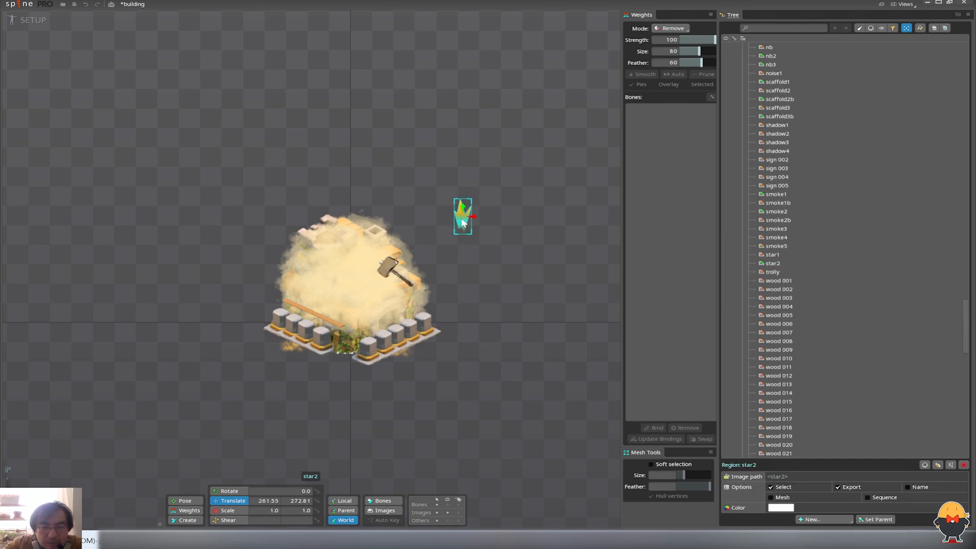
left_click_drag(395, 250, 398, 249)
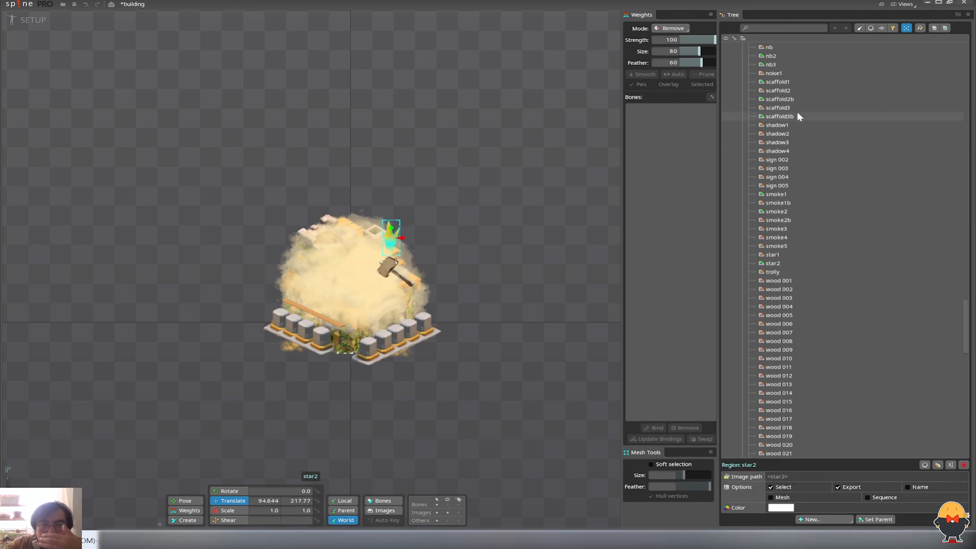
left_click(871, 29)
scroll(894, 133, "up", 10)
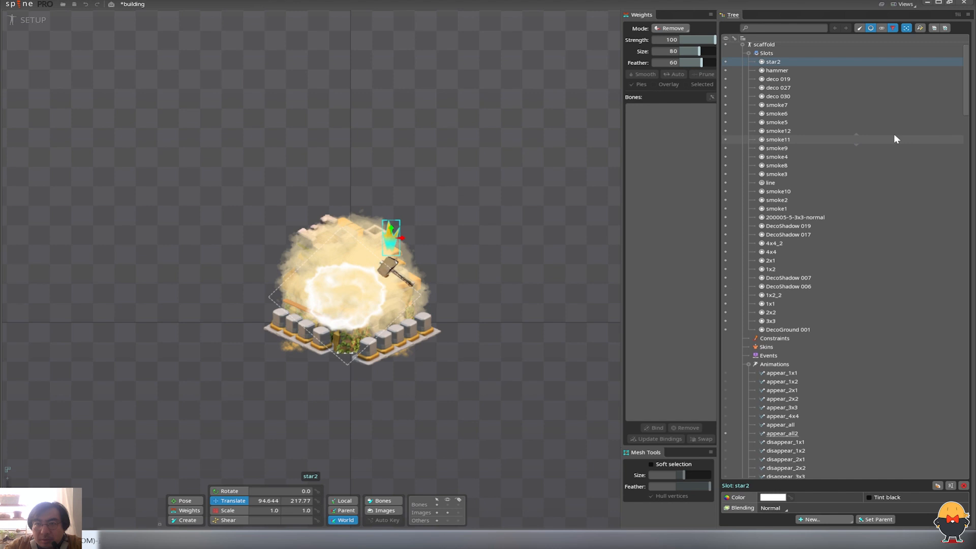
left_click(871, 28)
- Create a new bone under the root and move it to the hammer head at about X 79, Y 172
left_click(764, 67)
key("n")
left_click(511, 139)
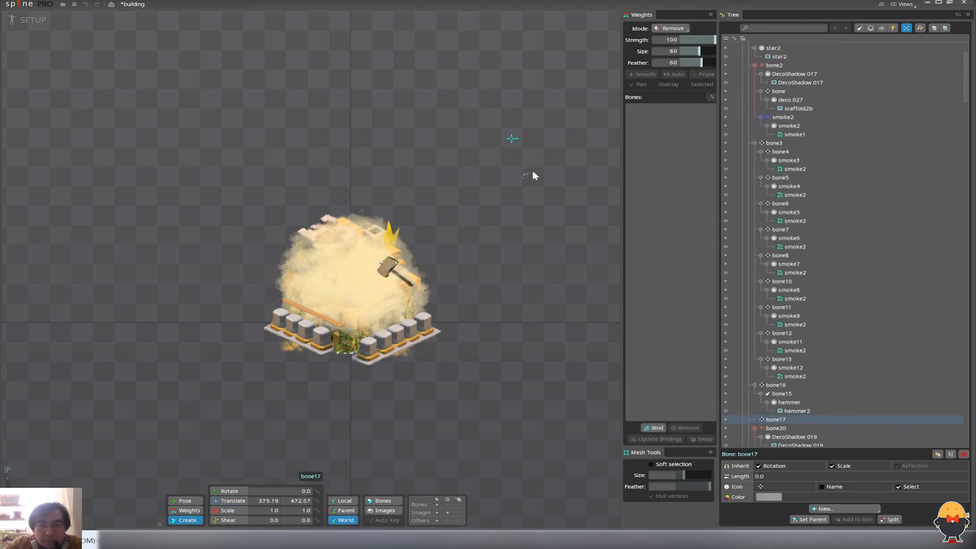
key("v")
left_click_drag(541, 176, 429, 282)
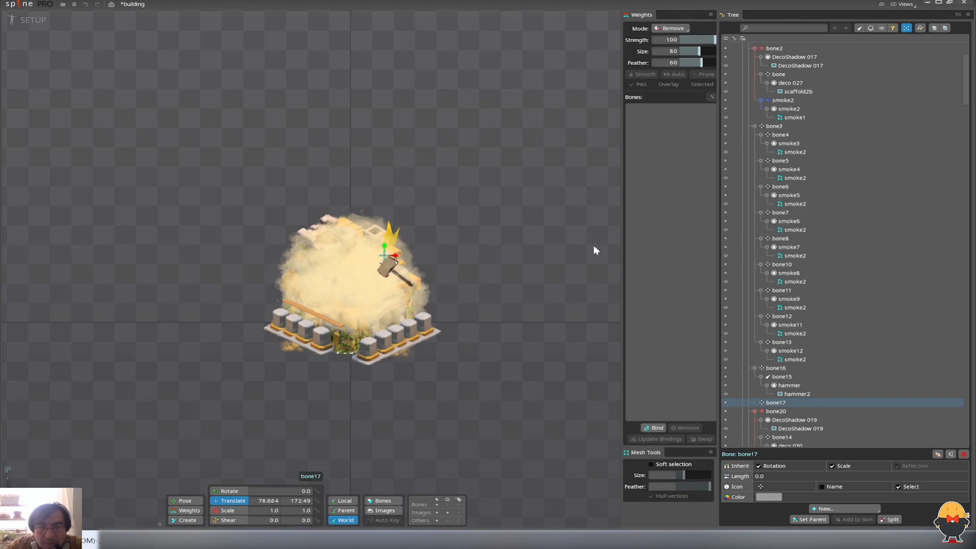
- Move star2 above the building's roof to X 62.913, Y 329.8 and parent its slot to bone17
left_click_drag(392, 237, 379, 182)
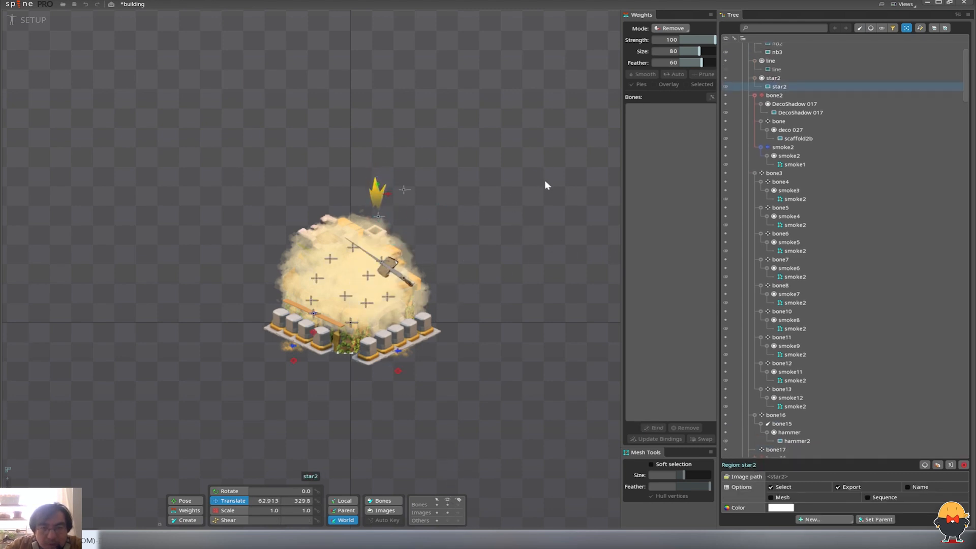
left_click(779, 79)
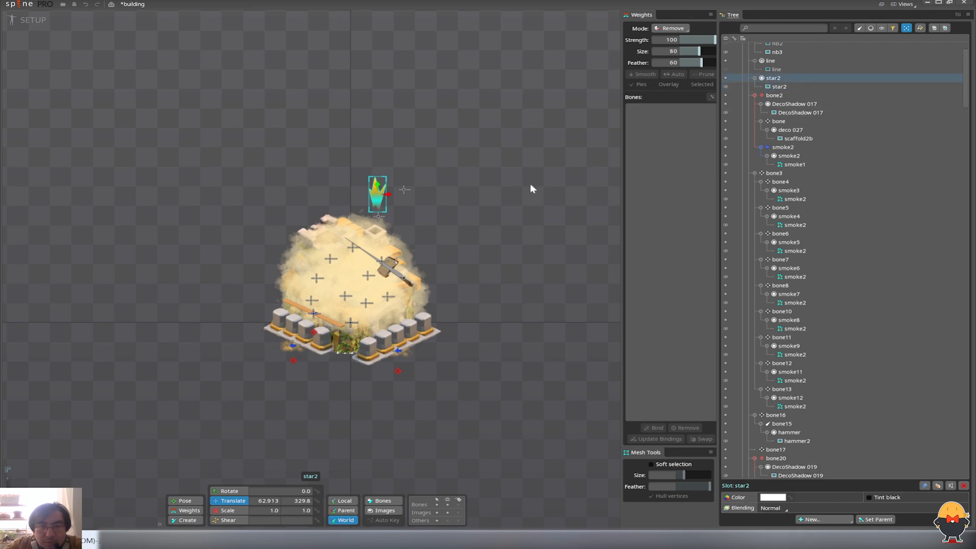
key("p")
left_click(379, 218)
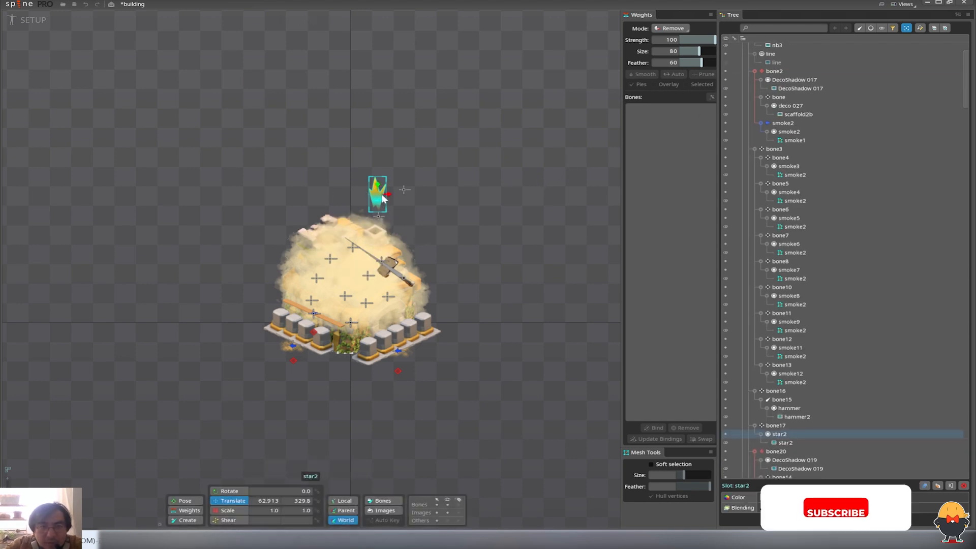
- Lower star2 above the roof to X 67.821, Y 307.56 and duplicate its slot twice
left_click(386, 210)
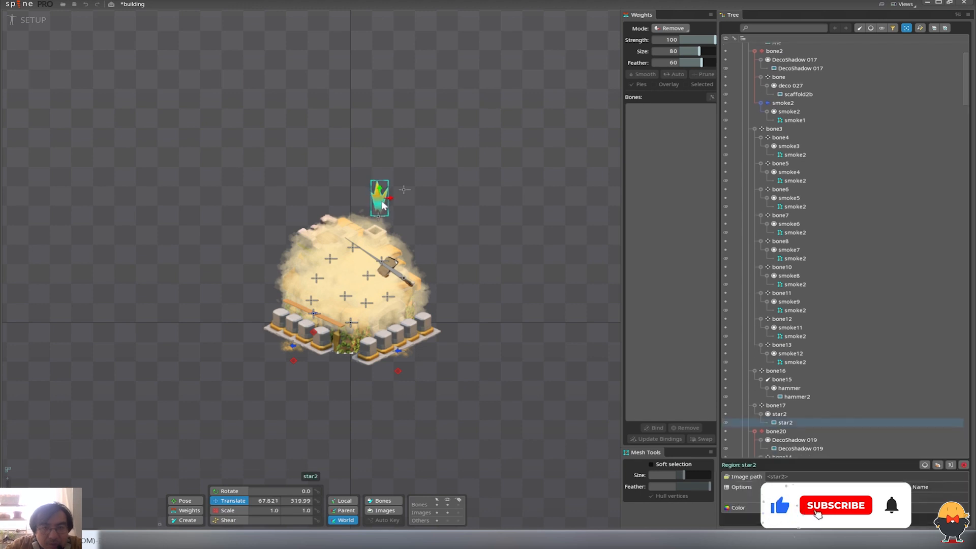
left_click(778, 406)
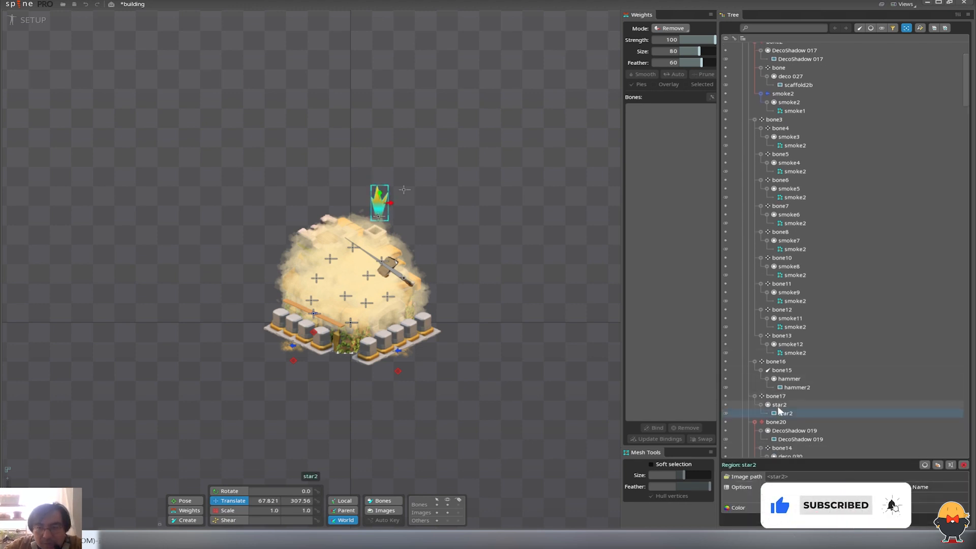
key("ctrl+d")
key("ctrl+d")
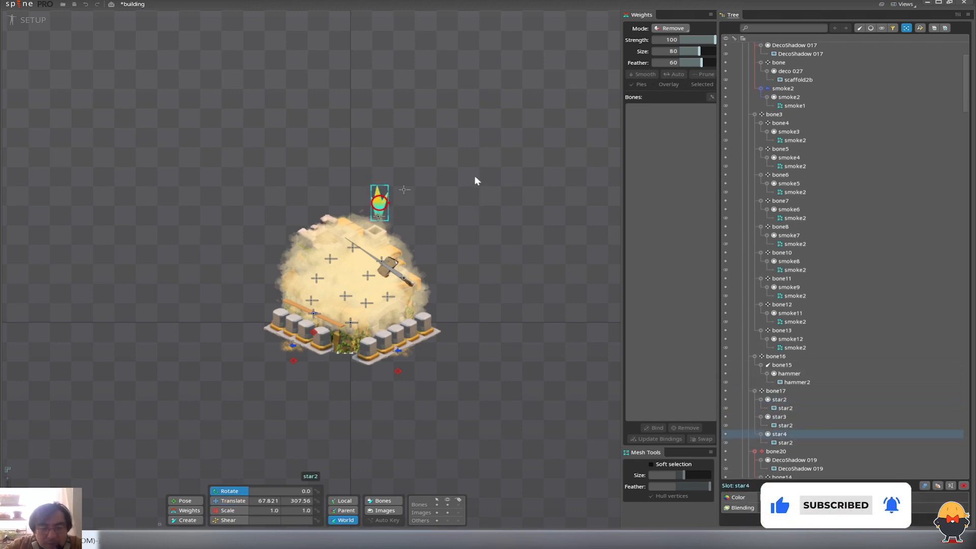
- Rotate star4 clockwise and place it as the right ray of the spark burst beside star2
left_click_drag(455, 287, 455, 286)
key("v")
left_click_drag(480, 187, 494, 210)
- Rotate star3 counterclockwise, scale it to about 0.71, and place it as the burst's left ray
left_click(778, 417)
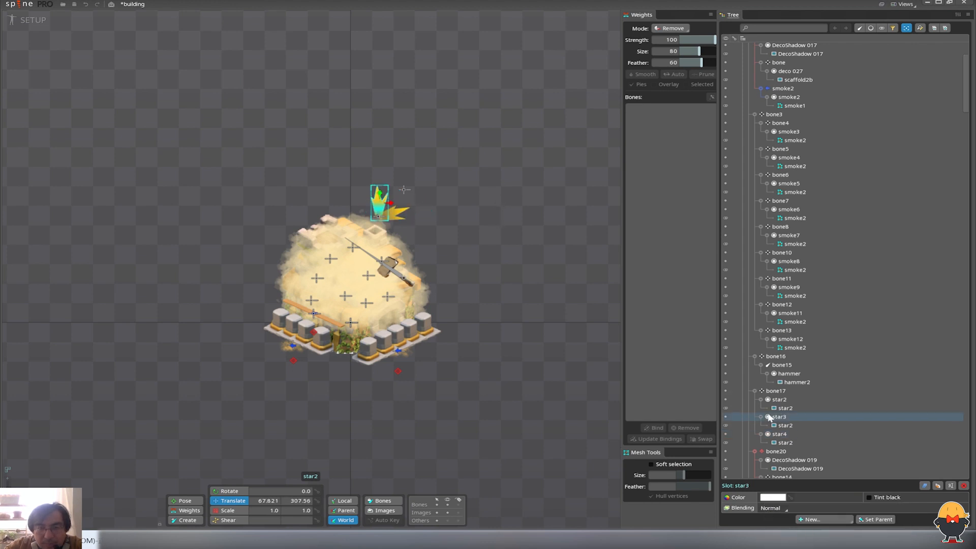
key("c")
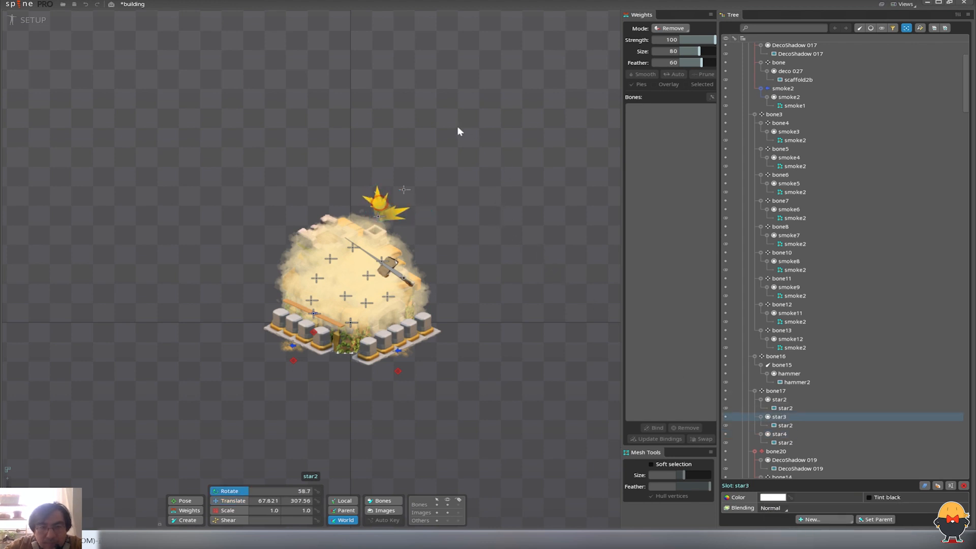
left_click_drag(501, 166, 520, 187)
key("s")
key("c")
key("v")
- Duplicate the star2 and star3 slots, rotate the copies by about 140°, and position them as the burst's lower rays
left_click(780, 399)
left_click(778, 417, "ctrl")
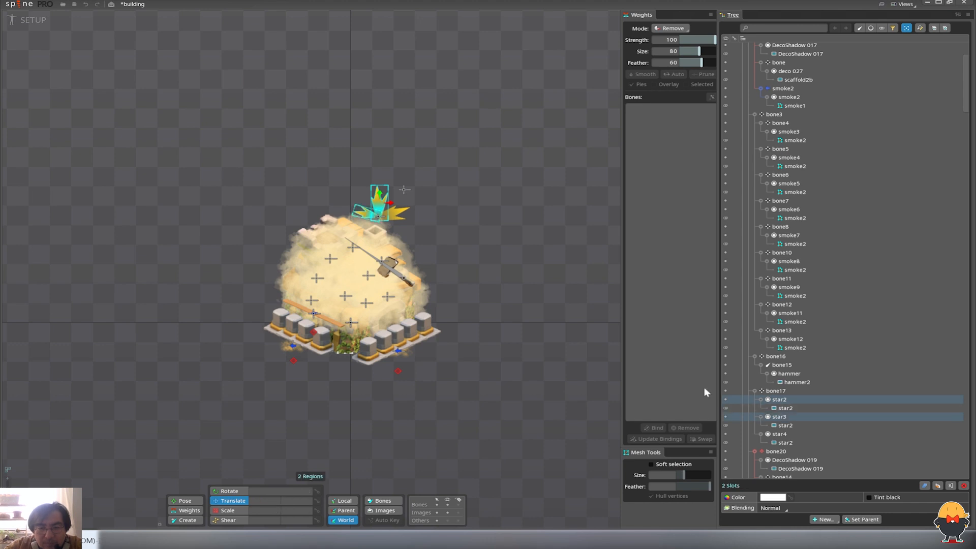
key("ctrl+d")
left_click_drag(547, 295, 471, 127)
key("v")
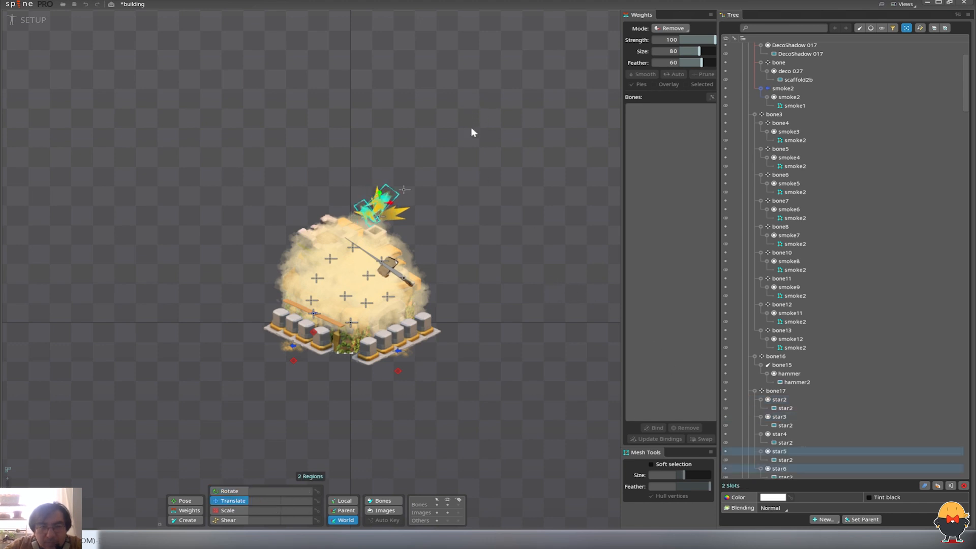
left_click_drag(514, 172, 514, 161)
key("Escape")
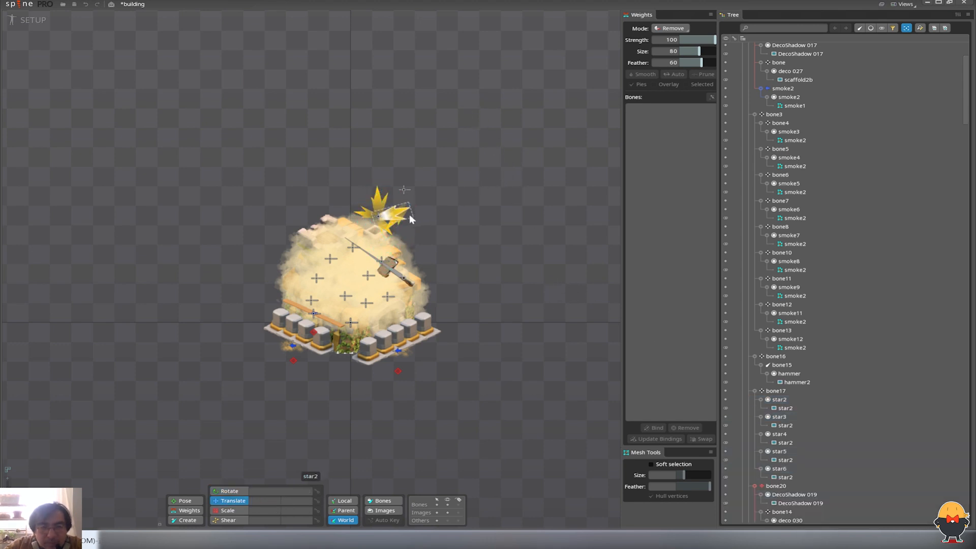
left_click(397, 224)
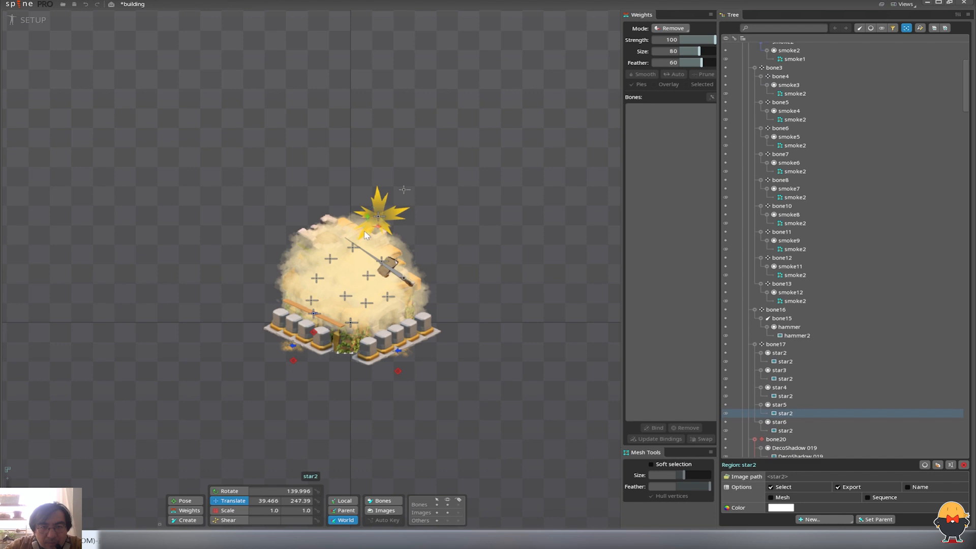
left_click(399, 237)
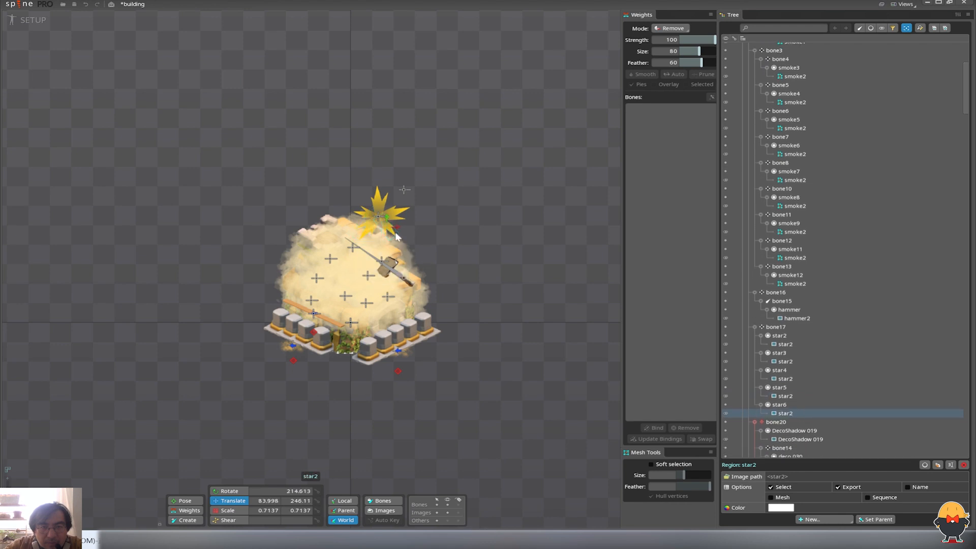
- Move bone17 with its star burst to the hammer head at X 63.571, Y 128.1 and parent it to bone16
left_click(783, 327)
left_click_drag(519, 180, 513, 223)
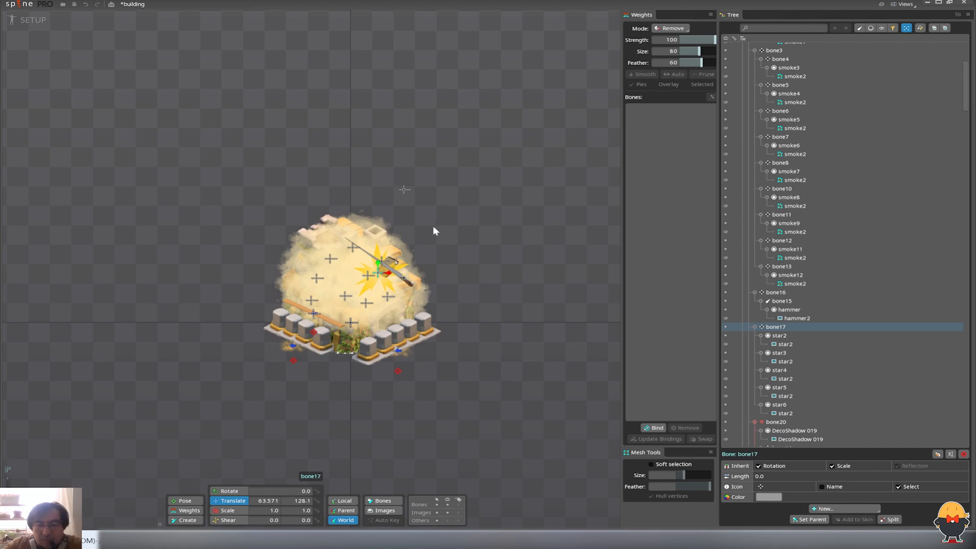
key("p")
left_click(407, 196)
- Test the rig by moving bone16 and rotating the hammer's bone15, undoing each change
left_click_drag(407, 196, 440, 122)
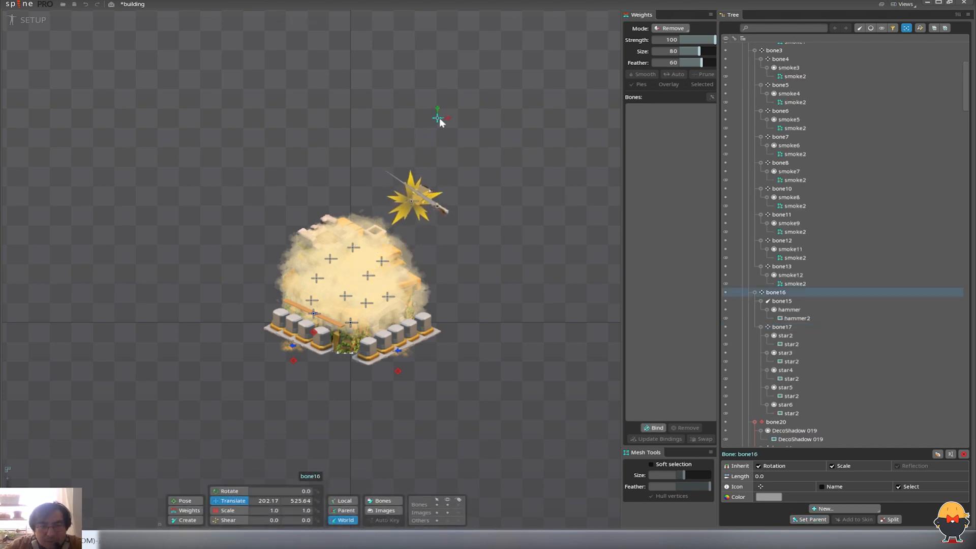
key("ctrl+z")
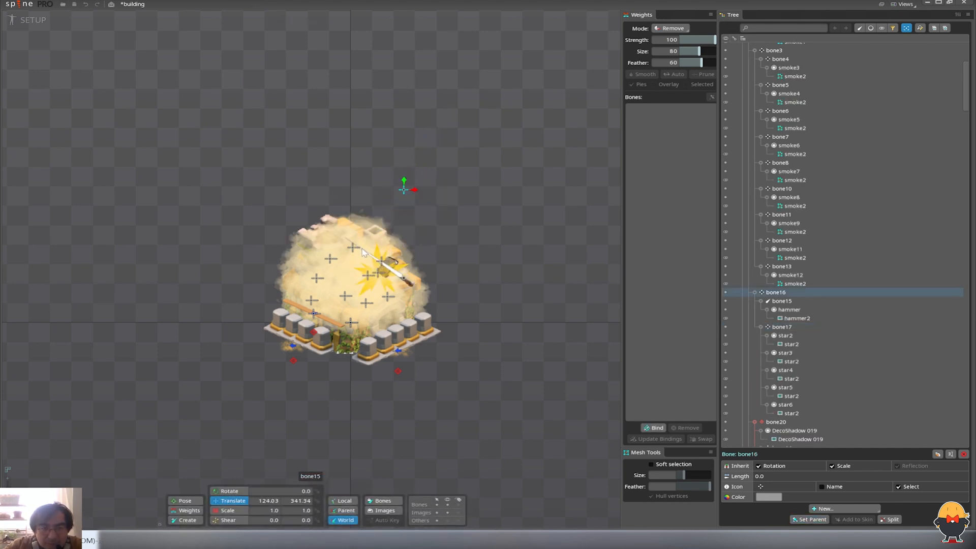
left_click(367, 256)
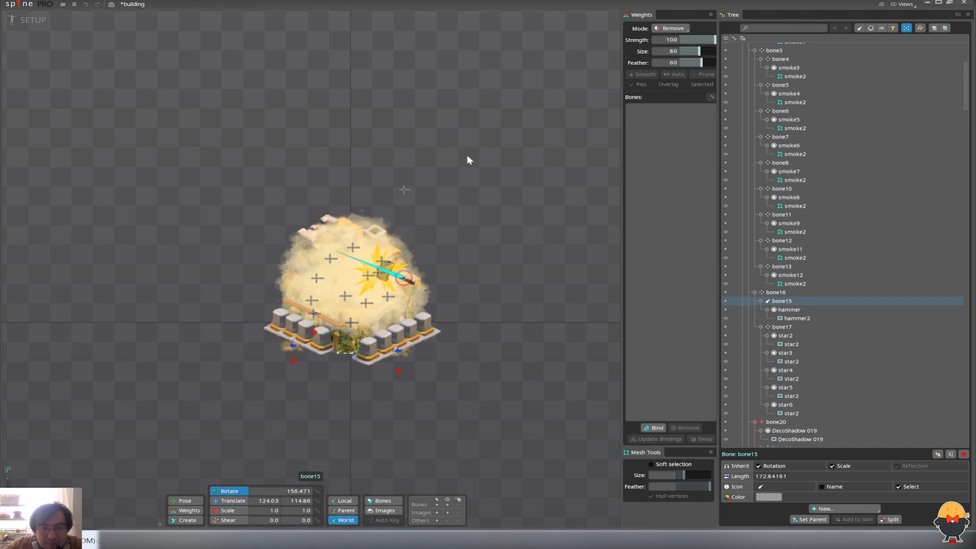
key("ctrl+z")
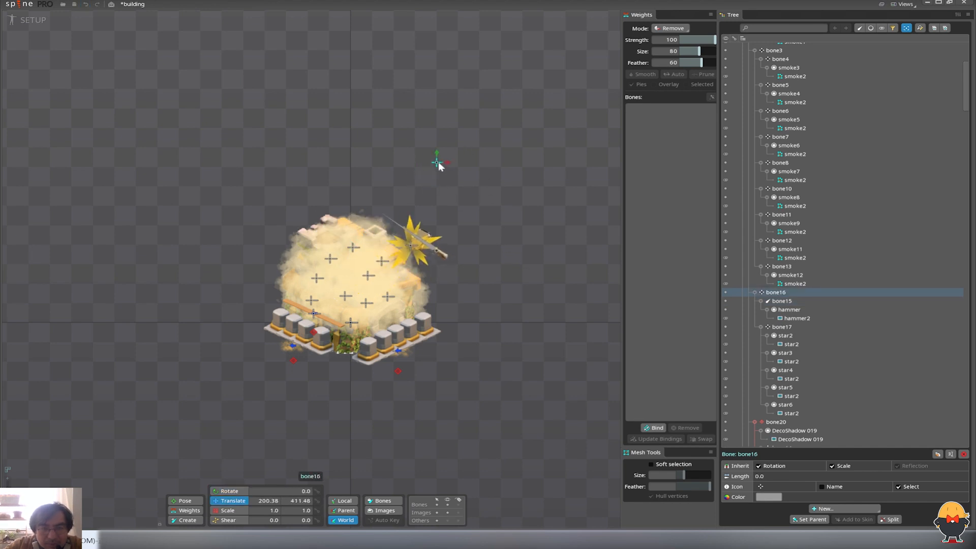
- Reposition bone17 on the hammer head at X 69.906, Y 123.34
left_click(387, 279)
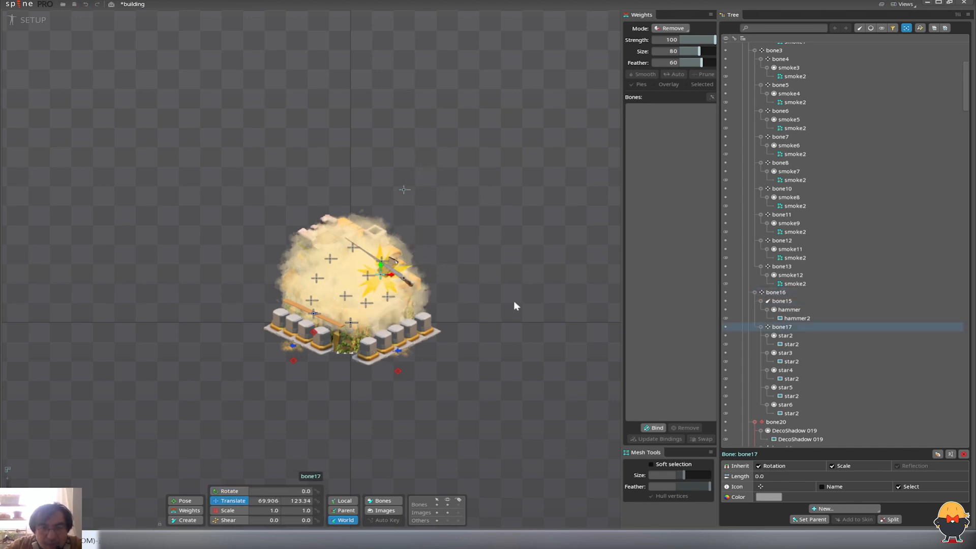
- Select all five star2 images under bone17, show the Slot Color view, and make the stars fully transparent in the setup pose
left_click(789, 344)
left_click(792, 378, "ctrl")
left_click(796, 396, "ctrl")
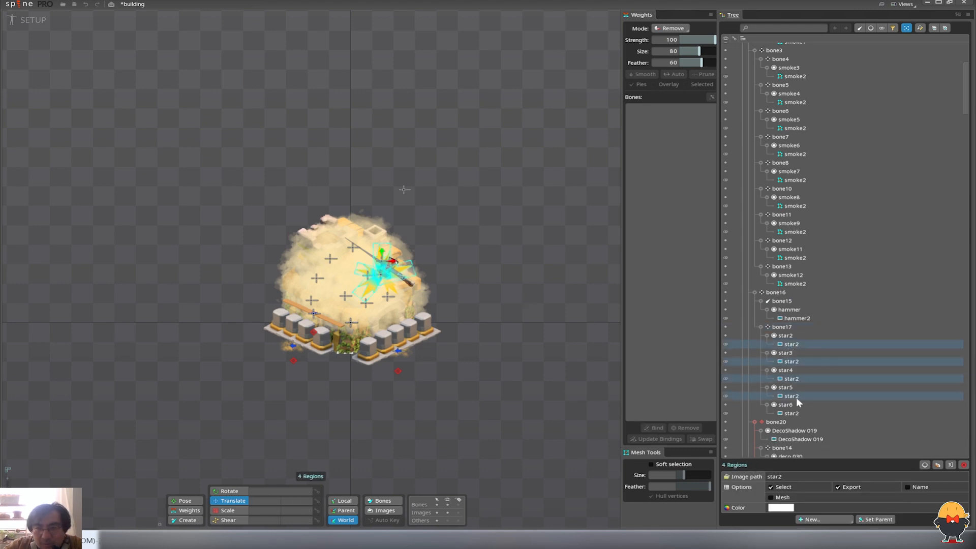
left_click(797, 413, "ctrl")
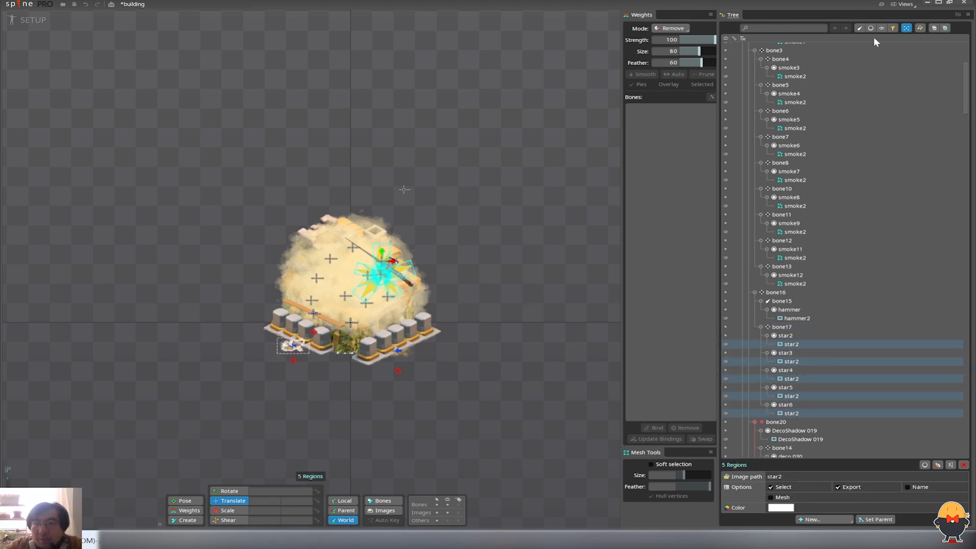
left_click(912, 7)
left_click(909, 33)
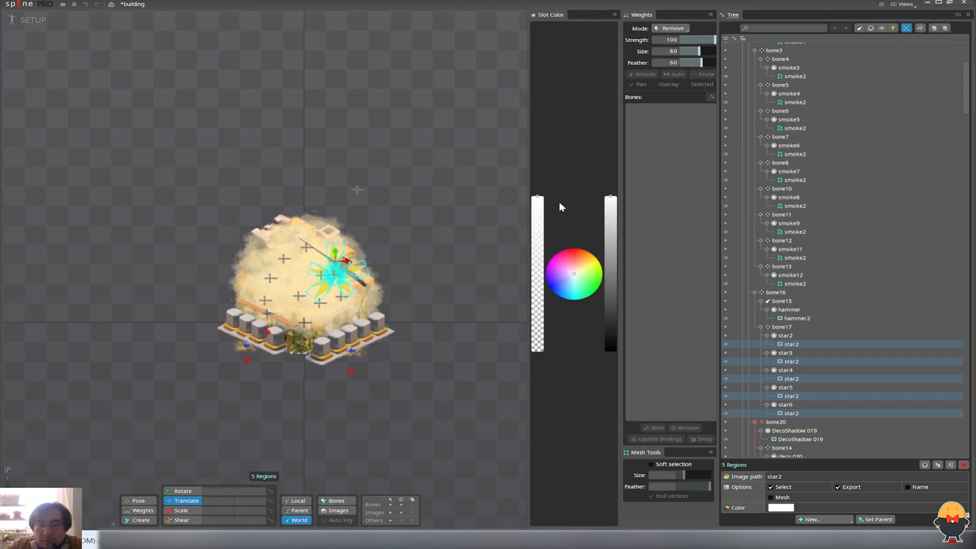
- In Animate mode, go to frame 29 of appear_all2 and key the five star2 attachments as opaque
left_click(90, 17)
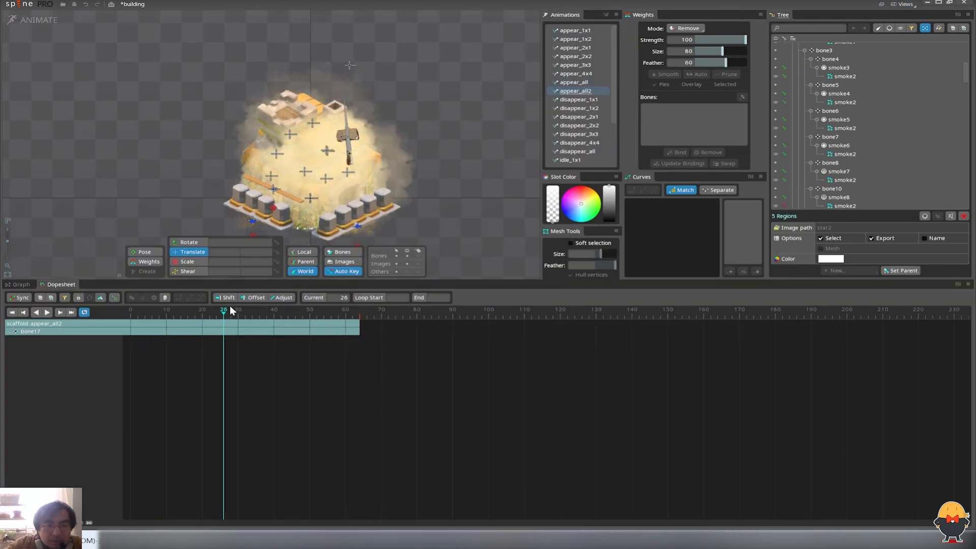
left_click_drag(224, 311, 235, 317)
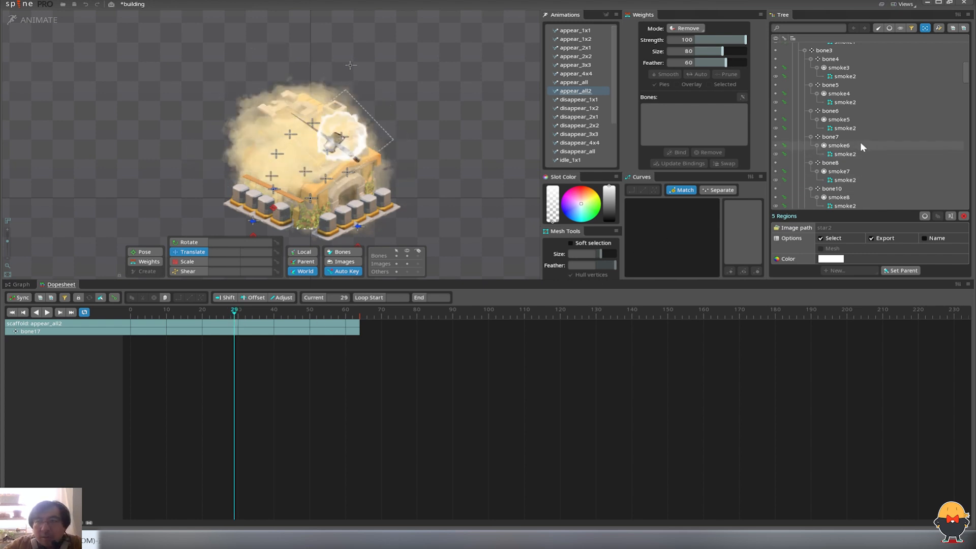
left_click(901, 29)
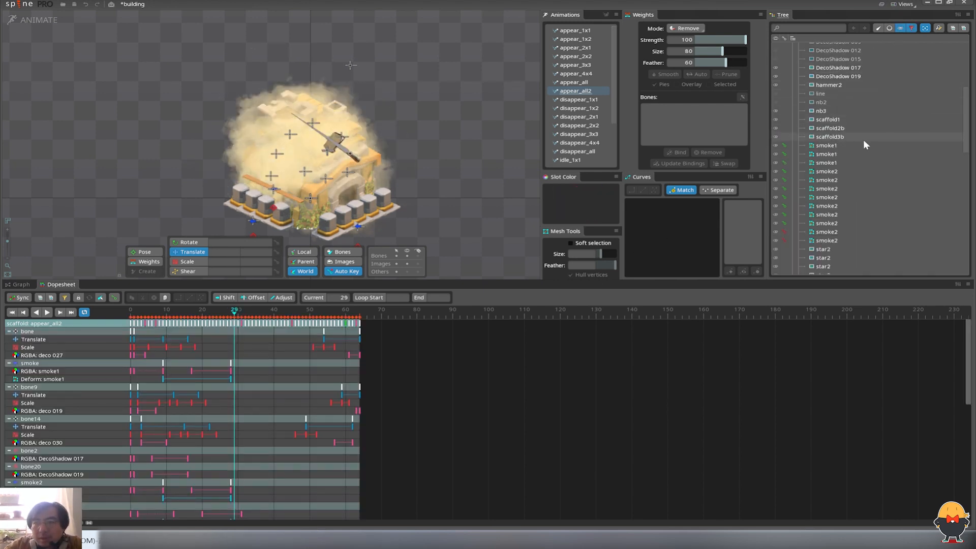
scroll(966, 100, "down", 4)
left_click(824, 149)
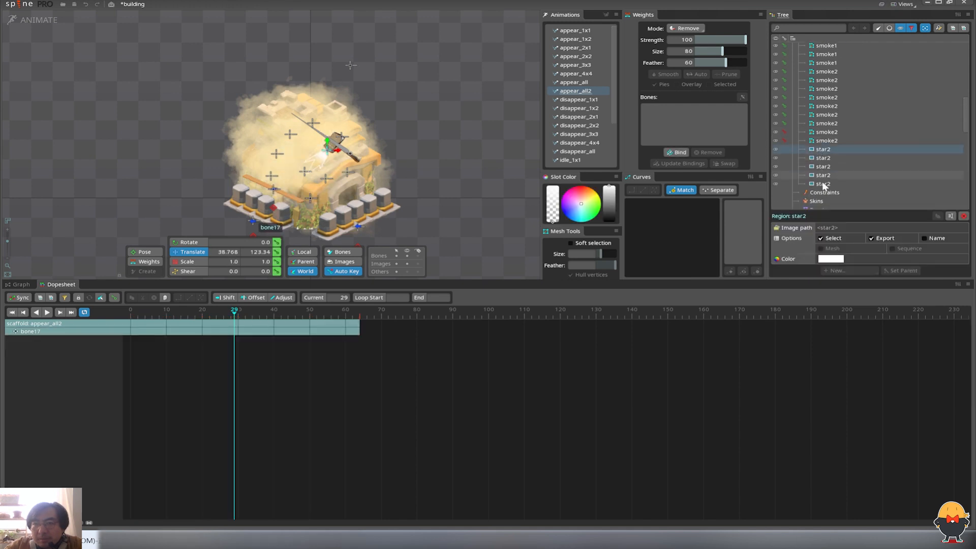
left_click(823, 184, "shift")
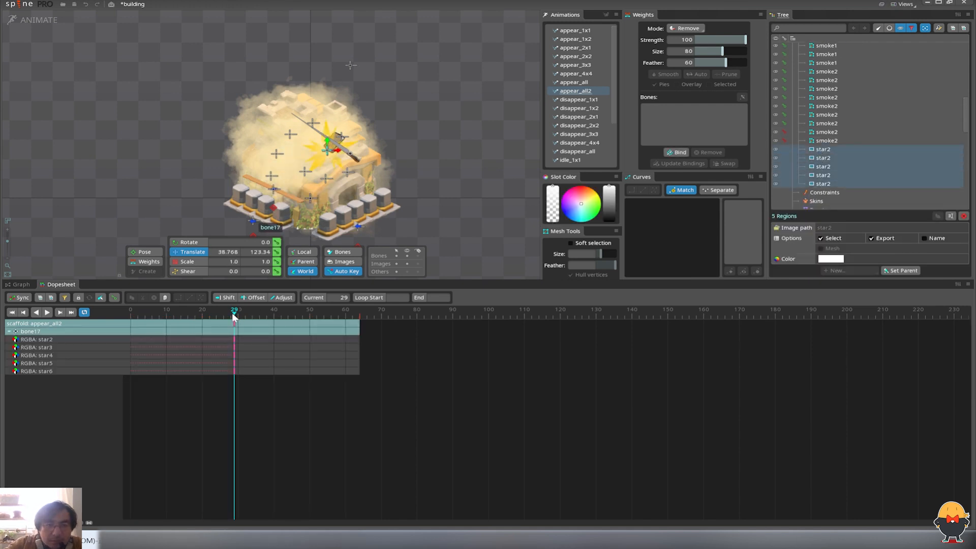
- Key the five stars as transparent at frame 32 and paste the flash's key pair at frames 40 and 51
mouse_move(234, 316)
left_mouse_down()
mouse_move(314, 320)
mouse_move(235, 319)
left_mouse_up()
key("ctrl+c")
key("ctrl+v")
- Play back the star flashes from around frame 29 to check them against the hammer strikes
key("d")
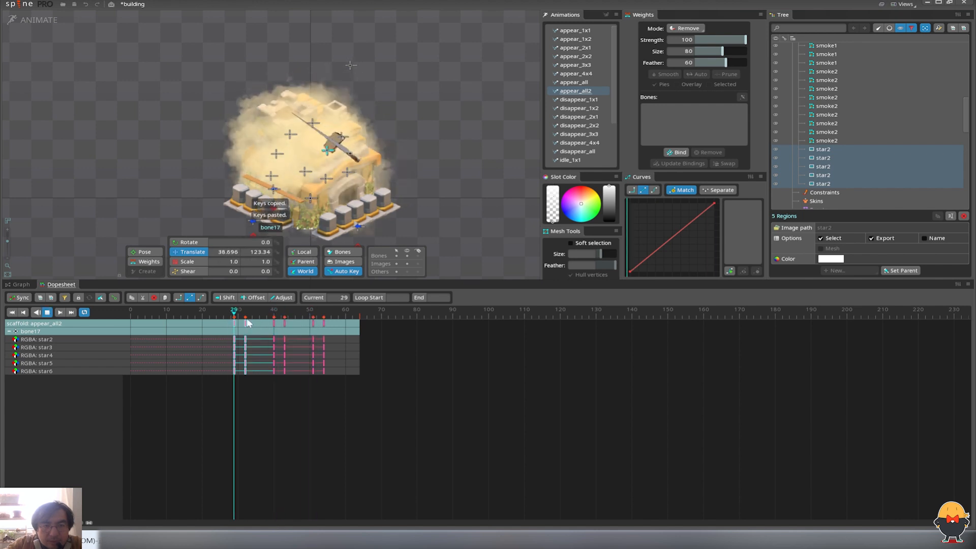
key("d")
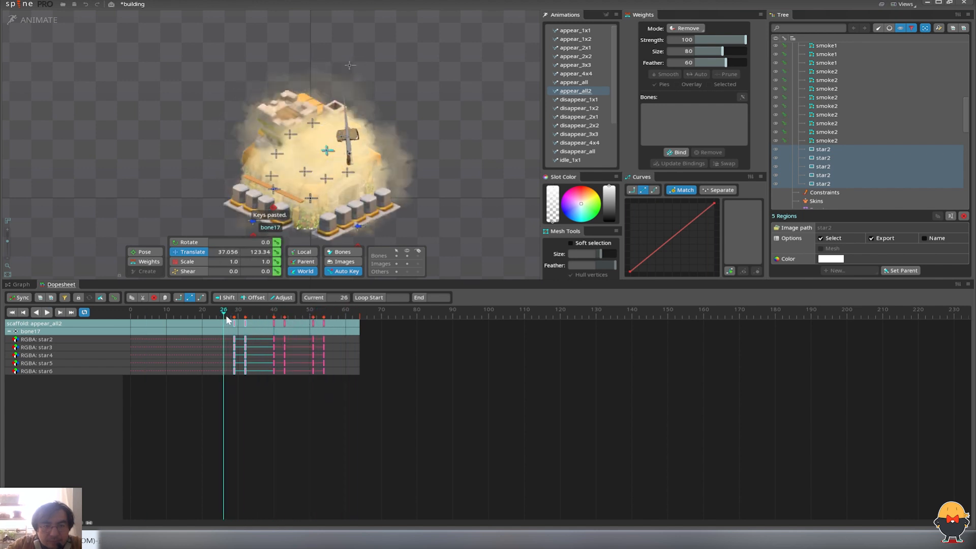
left_click(234, 315)
key("d")
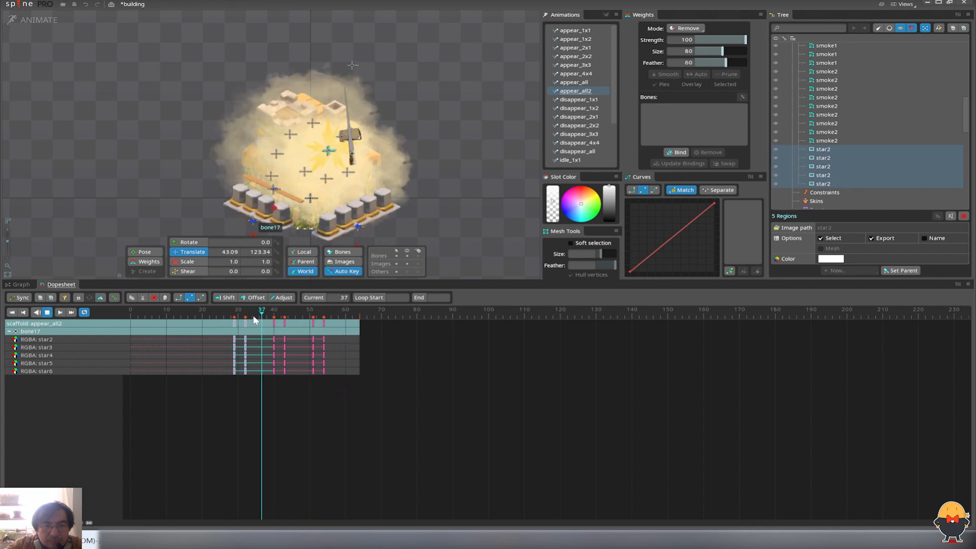
key("d")
- Give the stars' color keys Bezier curves, set the keys at frames 32 and 43 to stepped, and play the animation
left_click_drag(359, 375, 224, 316)
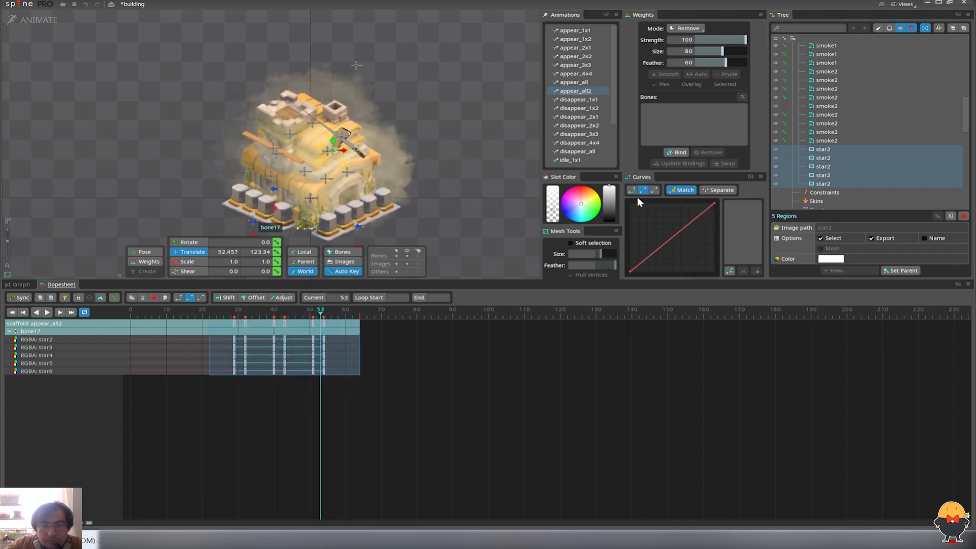
left_click_drag(259, 391, 245, 319)
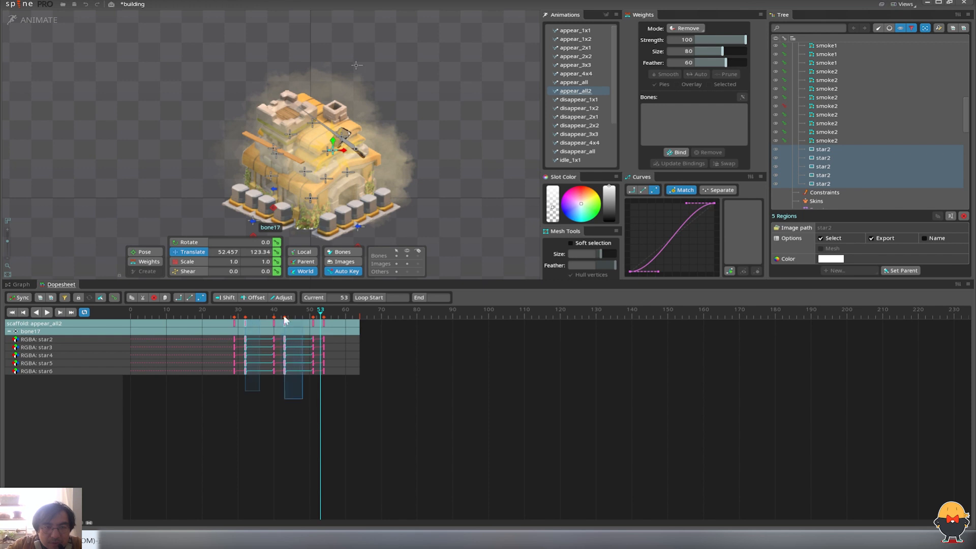
key("d")
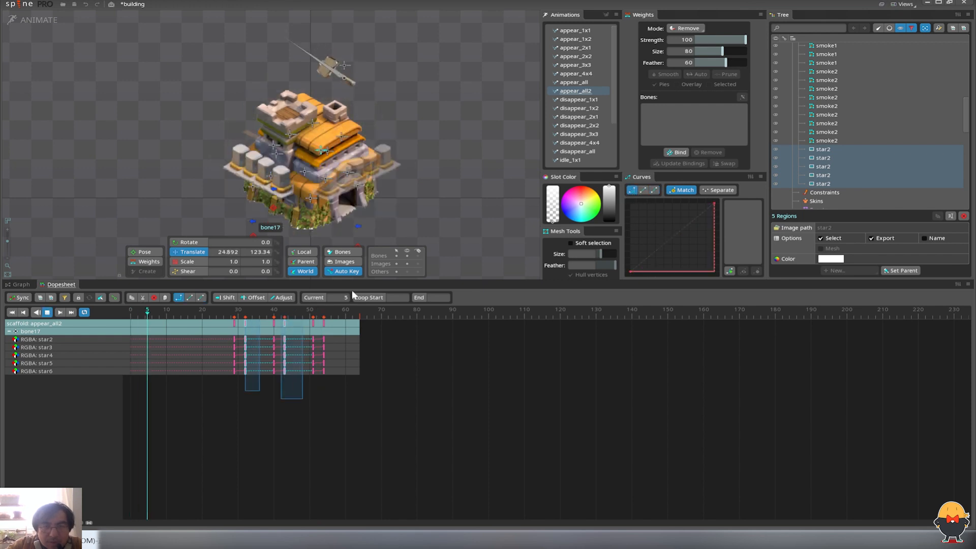
left_click(412, 262)
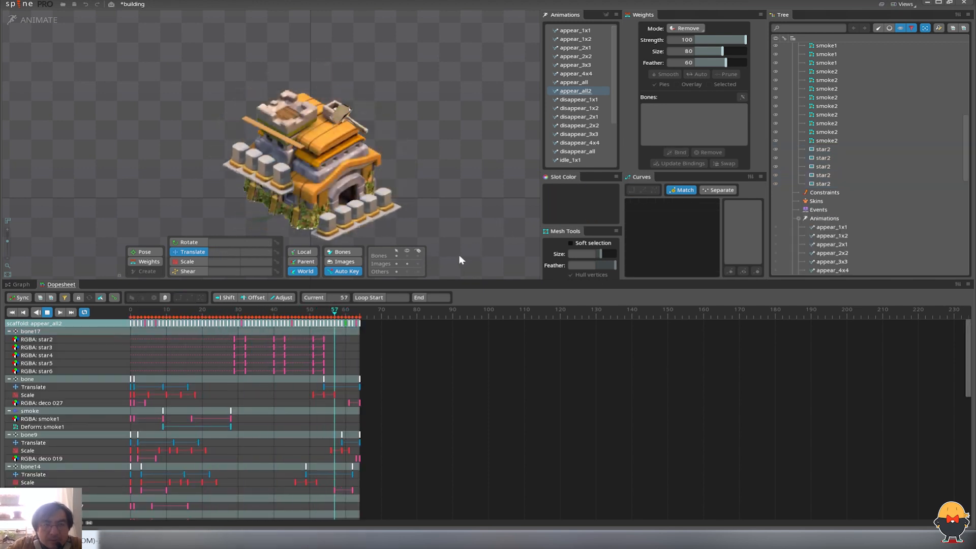
key("d")
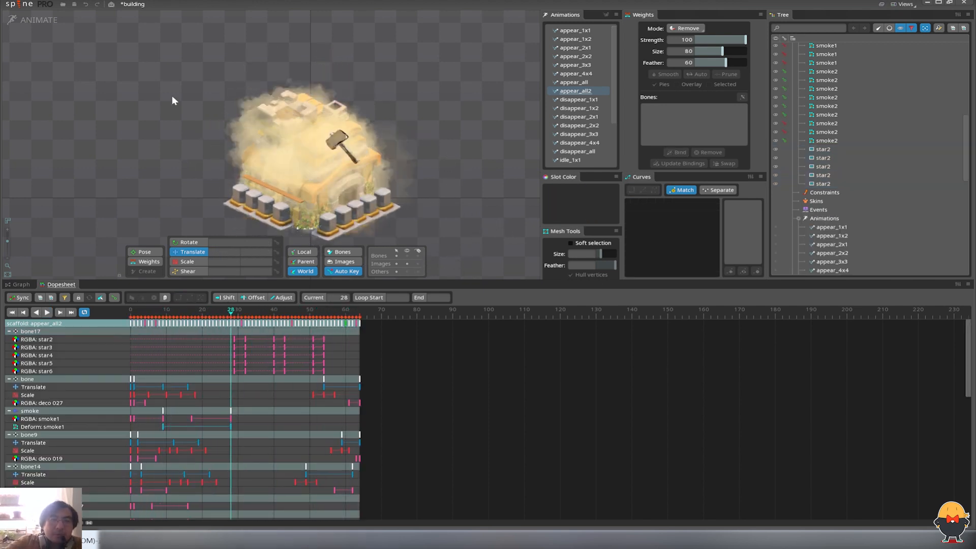
- Return to Setup mode and set the star2 through star6 slots to Additive blending
left_click(41, 21)
left_click(881, 29)
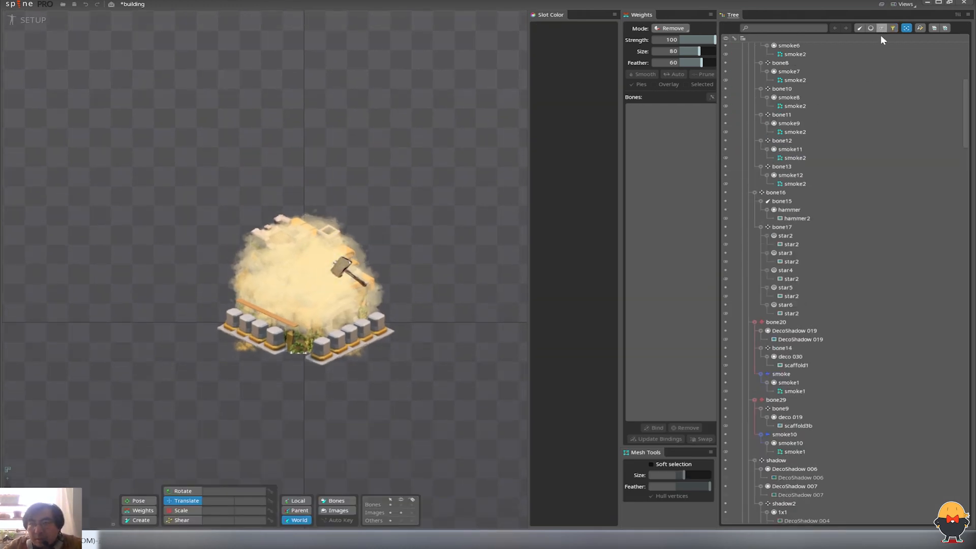
left_click(796, 236)
left_click(788, 253, "ctrl")
left_click(785, 271, "ctrl")
left_click(786, 287, "ctrl")
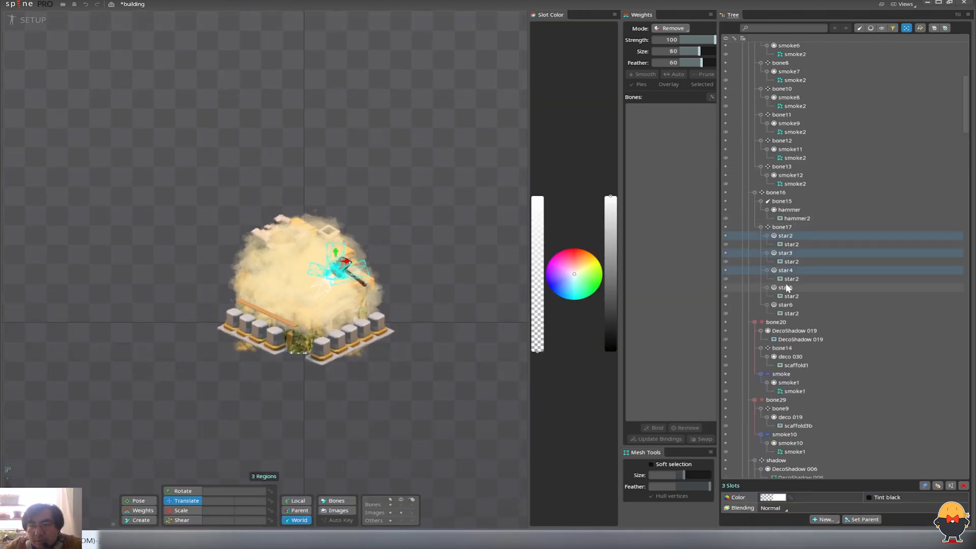
left_click(786, 305, "ctrl")
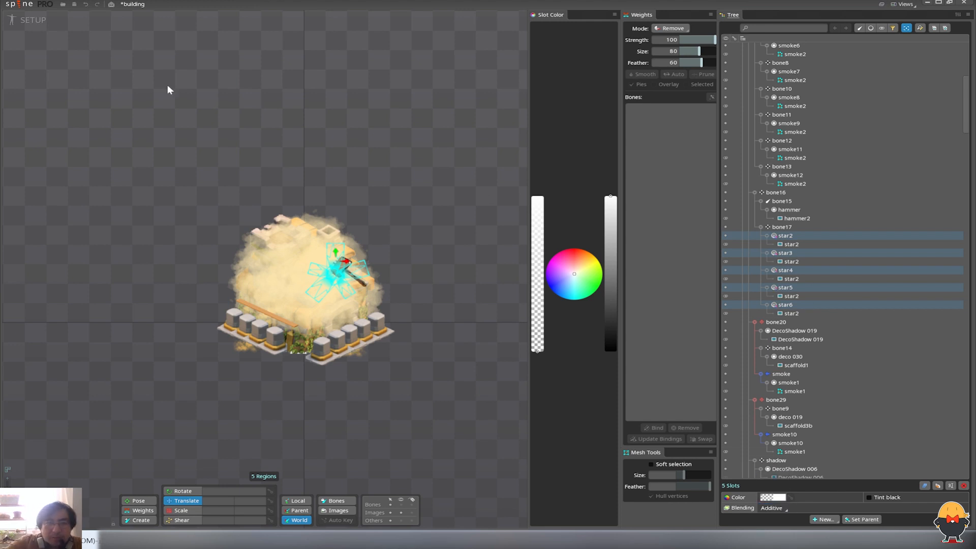
- Play back appear_all2 in Animate mode to check the additive star flashes, and return to Setup mode
left_click(28, 31)
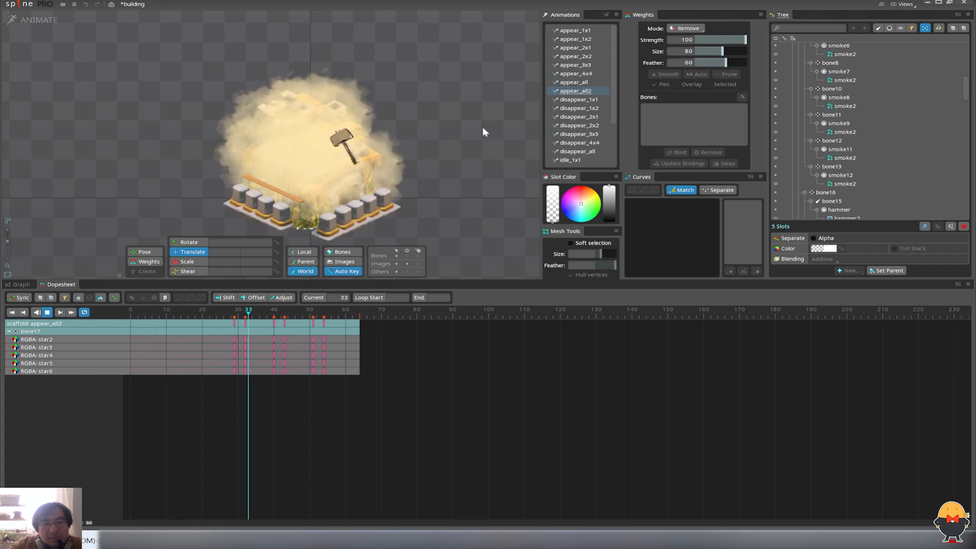
key("d")
left_click(35, 21)
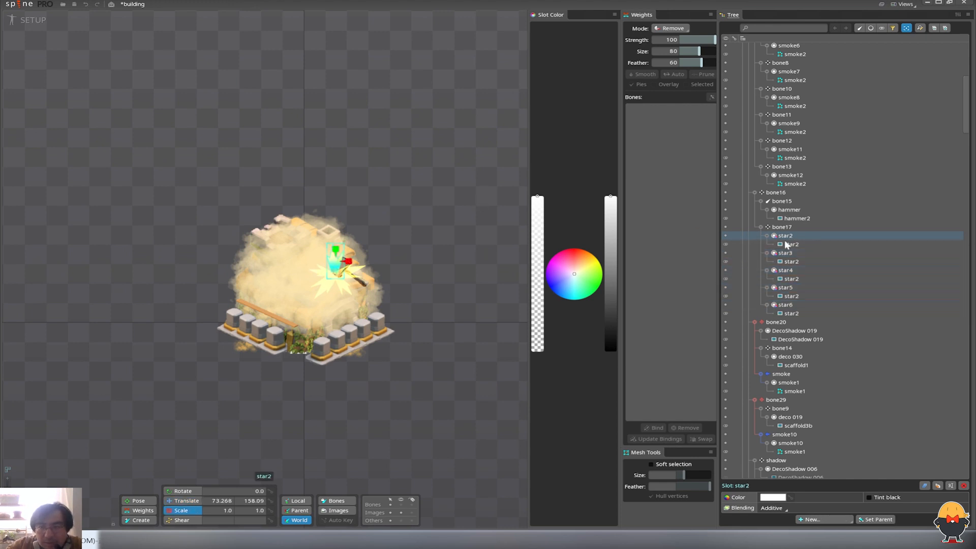
- Scale the five star attachments under bone17 down together to about 0.47 of their size and save the project
left_click(791, 313, "shift")
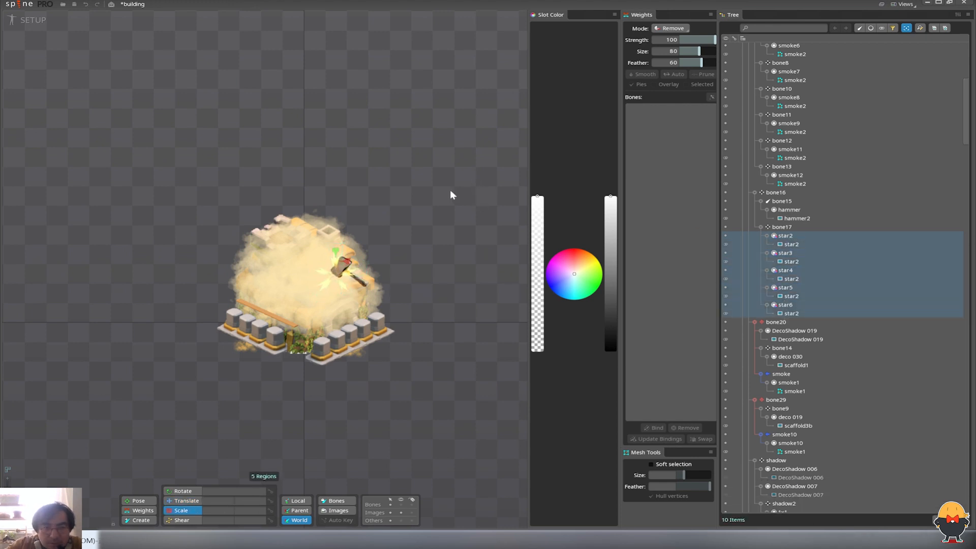
key("v")
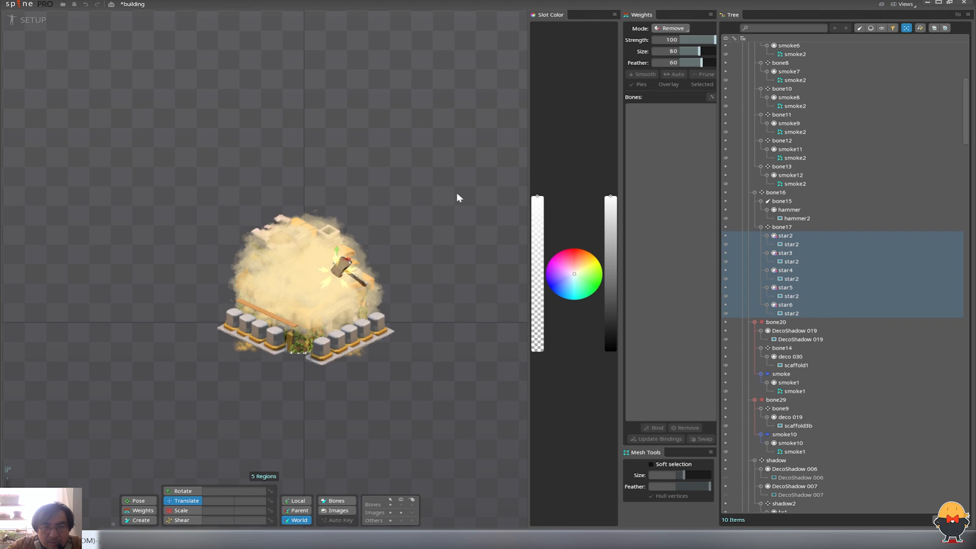
key("ctrl+s")
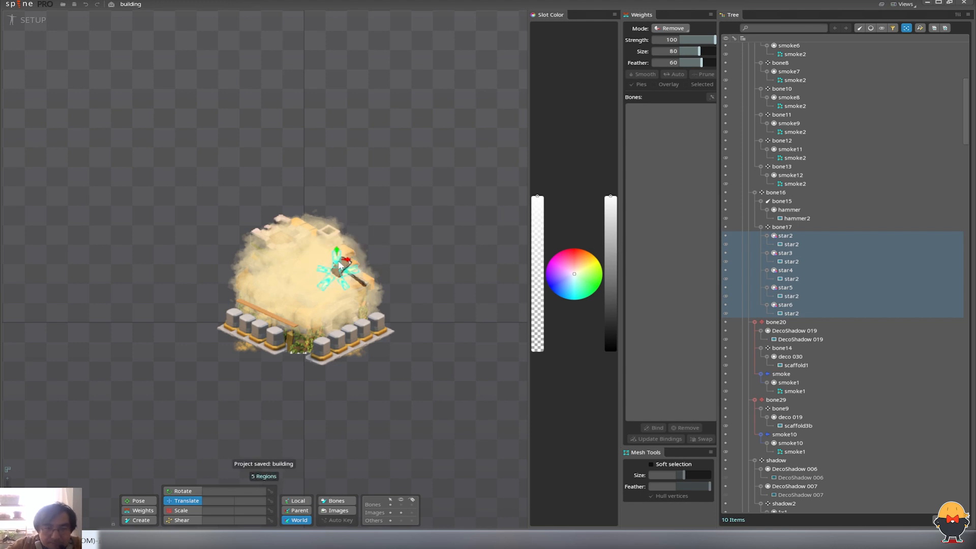
- Reposition the individual star rays one by one around the center of the spark at the hammer head
key("Escape")
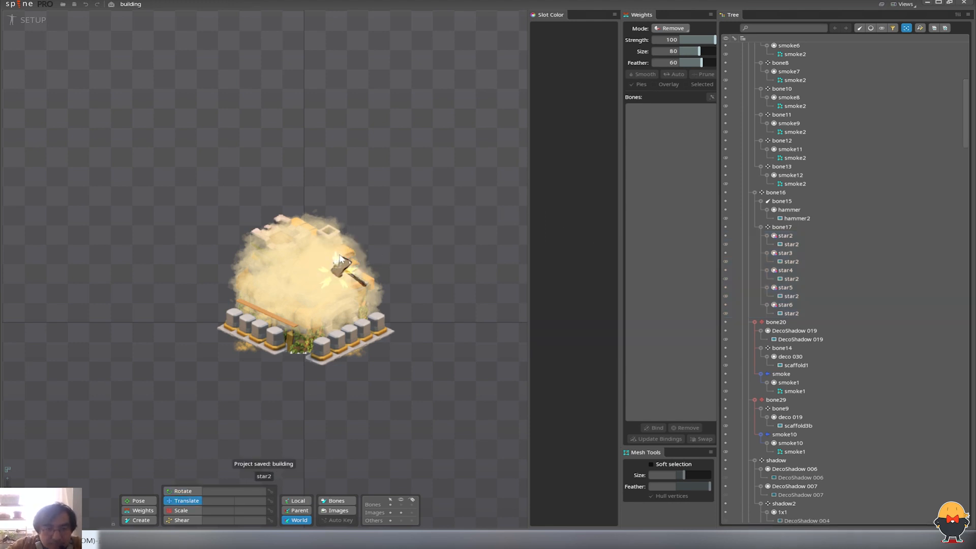
left_click(341, 259)
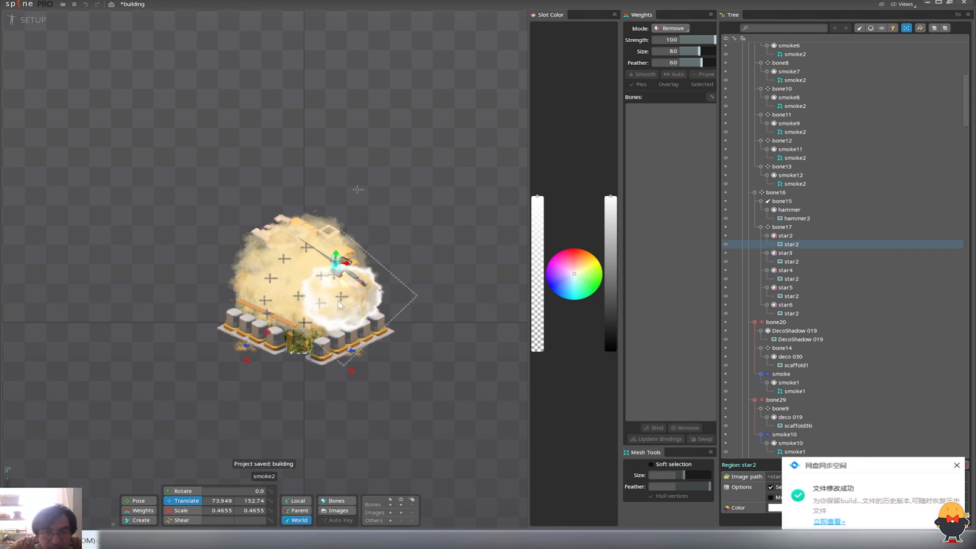
left_click(340, 285)
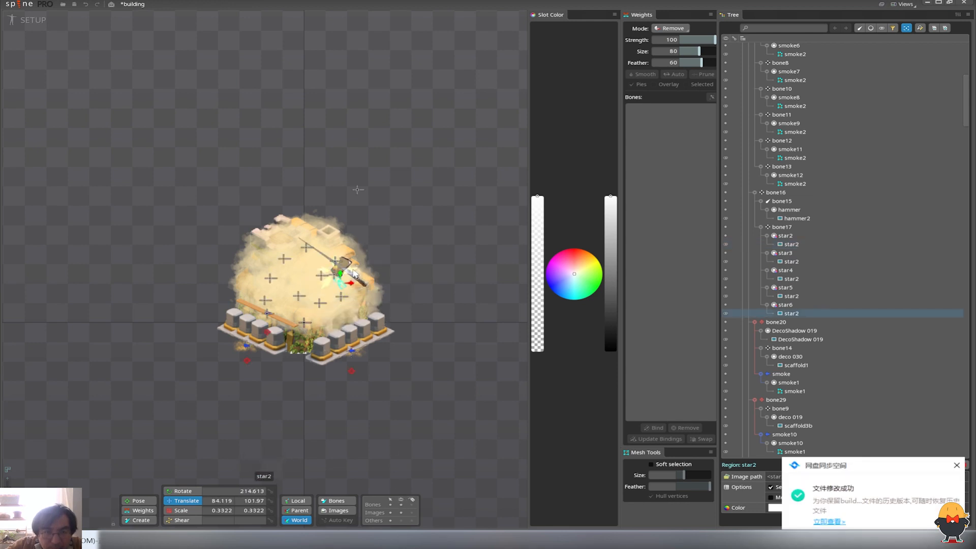
left_click(346, 275)
left_click(324, 288)
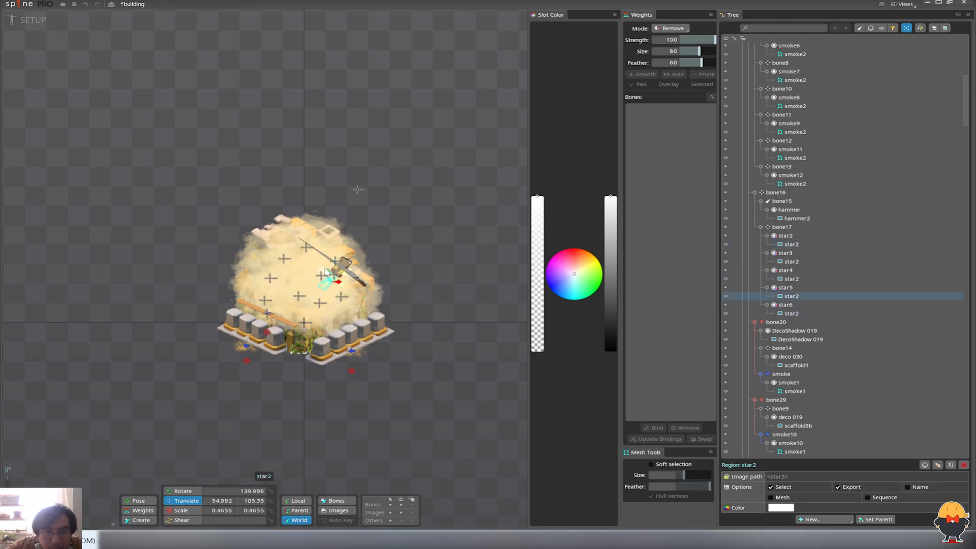
- Change the parent of bone17 from bone16 to the root bone
left_click(783, 229)
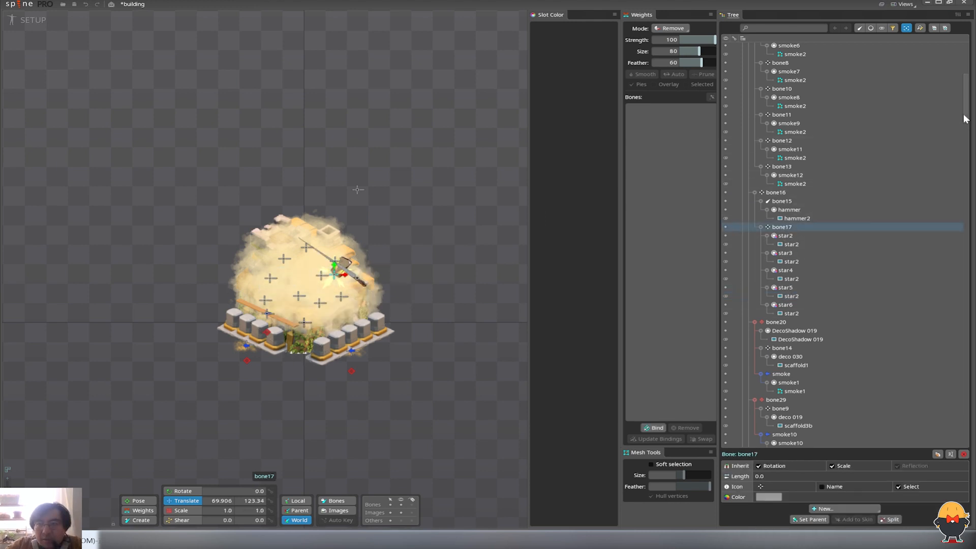
scroll(852, 153, "up", 10)
left_click(765, 67)
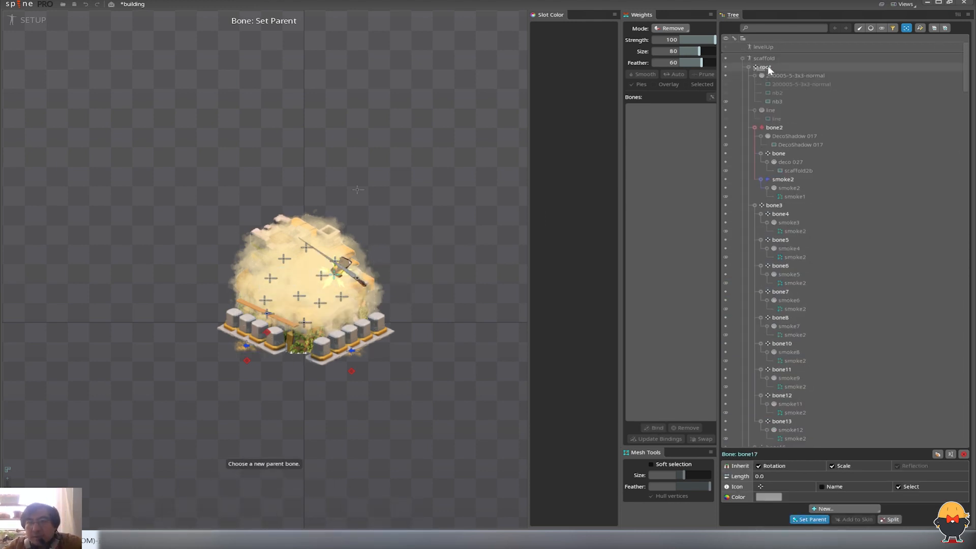
- Select the five star2 attachments under bone17 and make them fully transparent in the setup pose
scroll(753, 81, "down", 3)
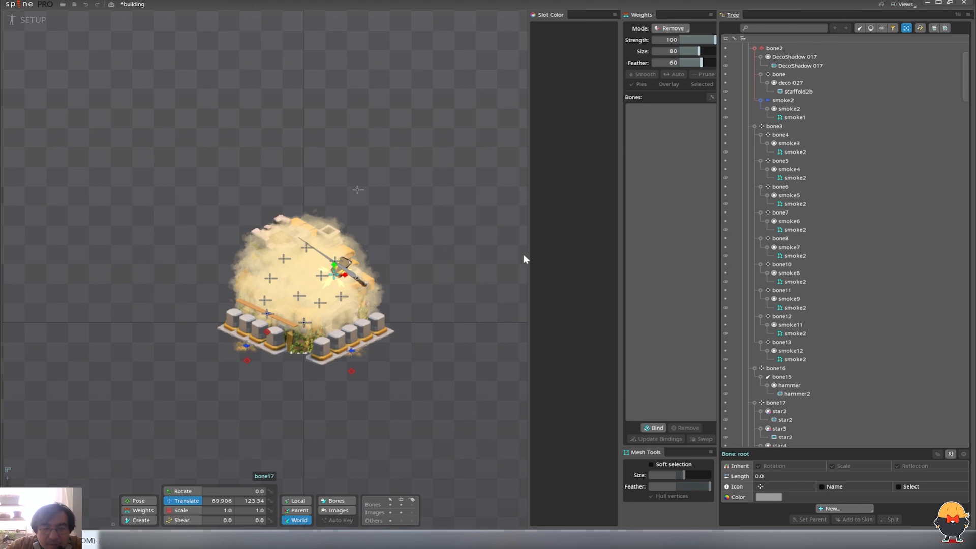
scroll(966, 148, "down", 10)
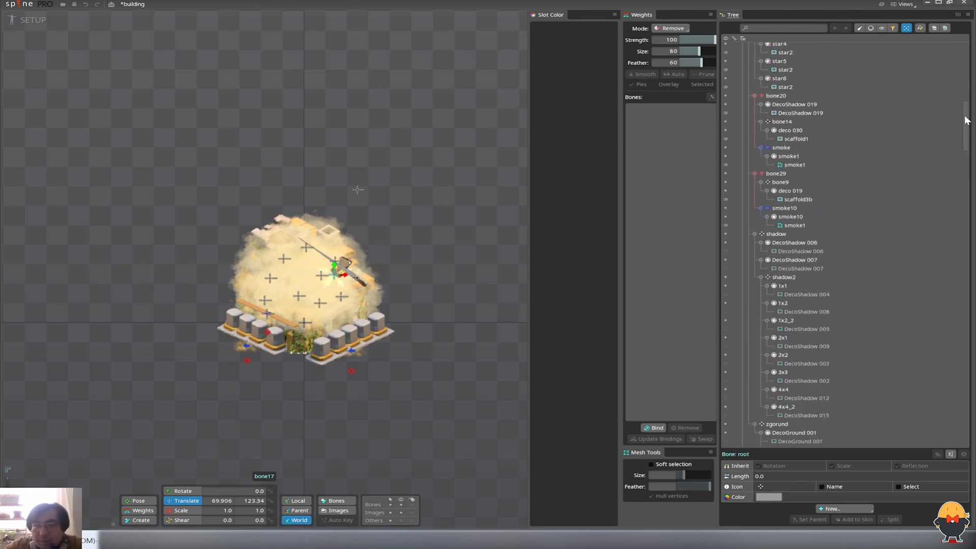
scroll(966, 120, "up", 6)
left_click(785, 174)
left_click(793, 235, "shift")
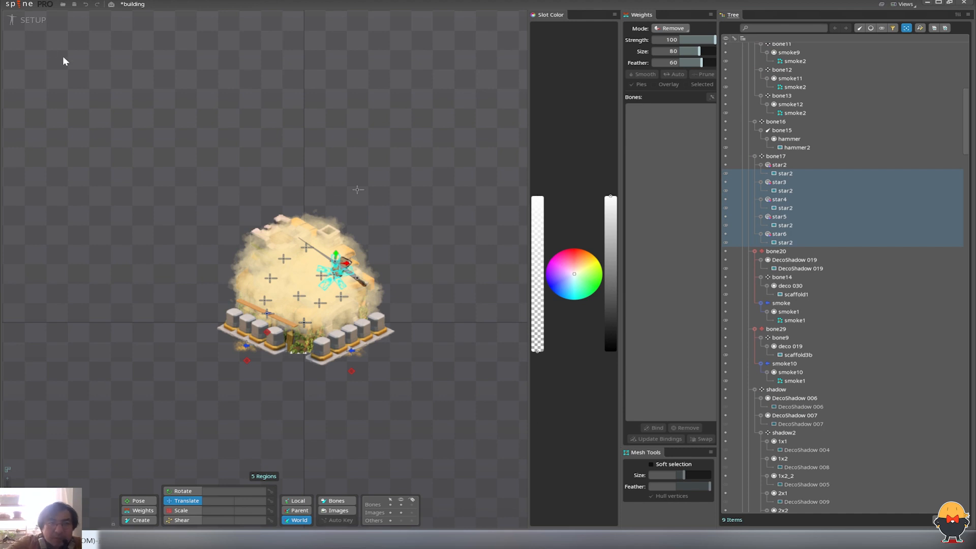
- In Animate mode, key bone17's translation at frame 29 and move it to 45.047, 129.56 at frame 40
left_click(33, 21)
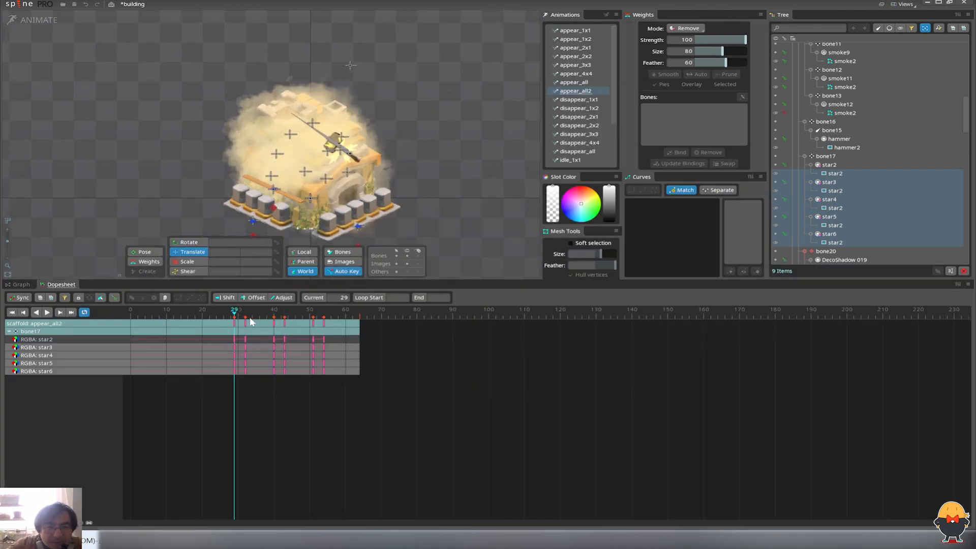
left_click(826, 156)
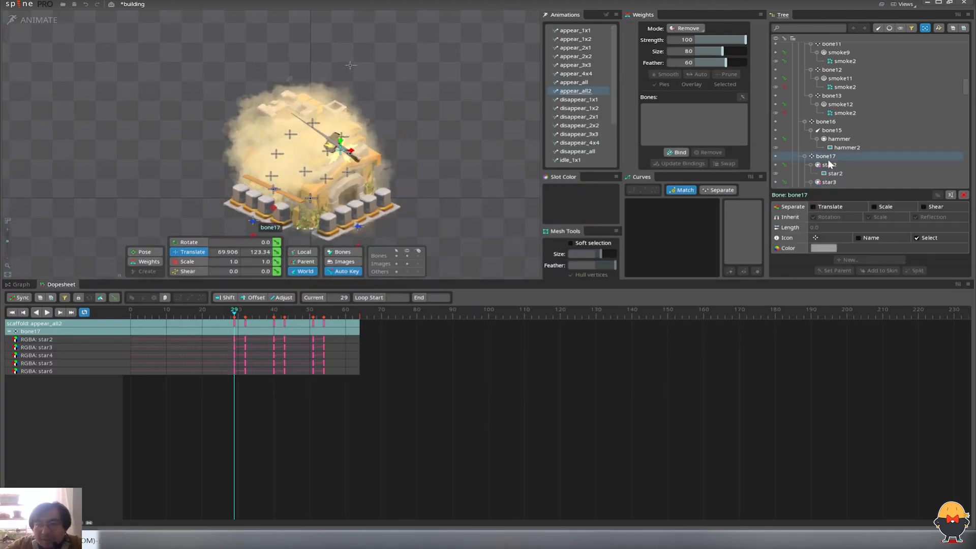
left_click(277, 253)
left_click(274, 311)
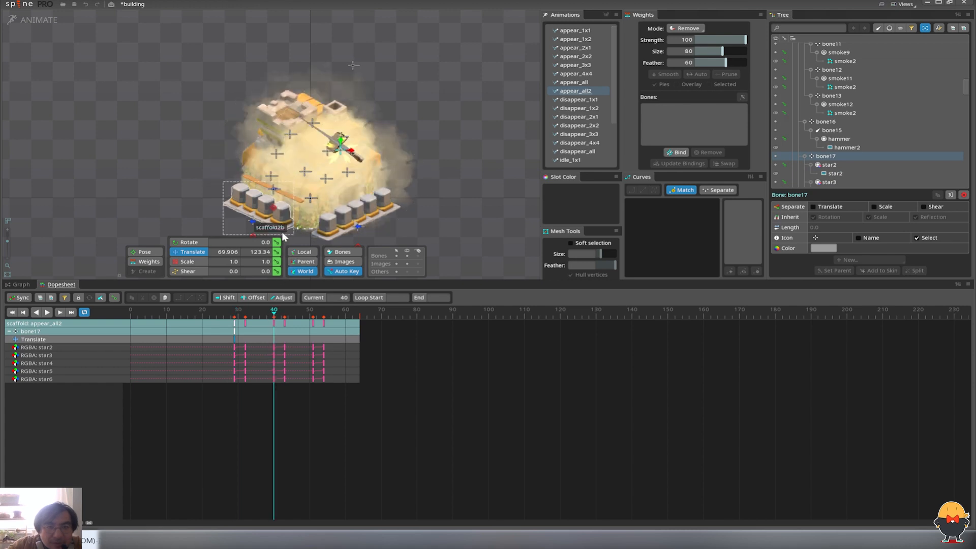
left_click_drag(471, 109, 459, 106)
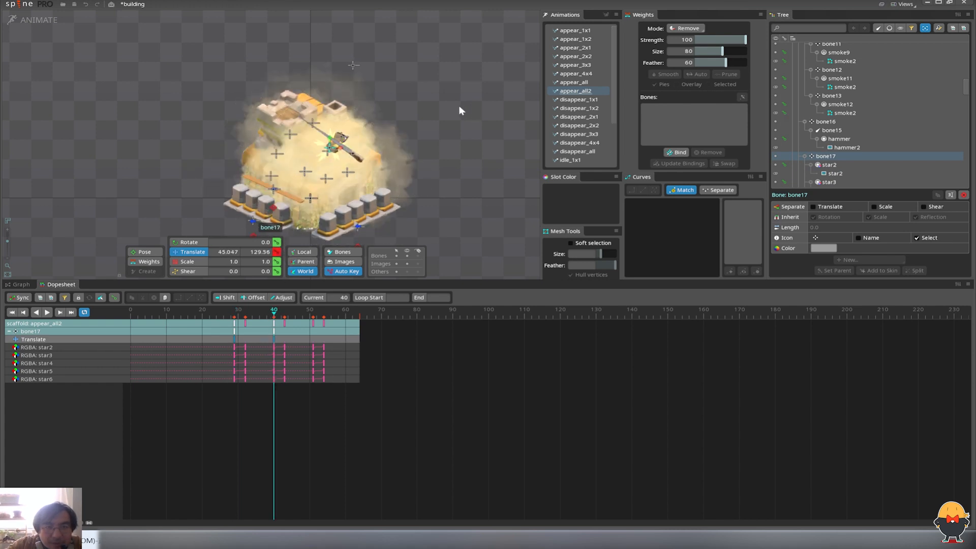
- Key bone17's translation as 53.926, 134.88 at frame 51 and select its translation keys from frames 29 to 51
left_click_drag(227, 312, 234, 311)
mouse_move(480, 109)
left_mouse_down()
mouse_move(465, 105)
mouse_move(466, 117)
left_mouse_up()
left_click(274, 314)
left_click(313, 312)
left_click_drag(324, 341, 231, 340)
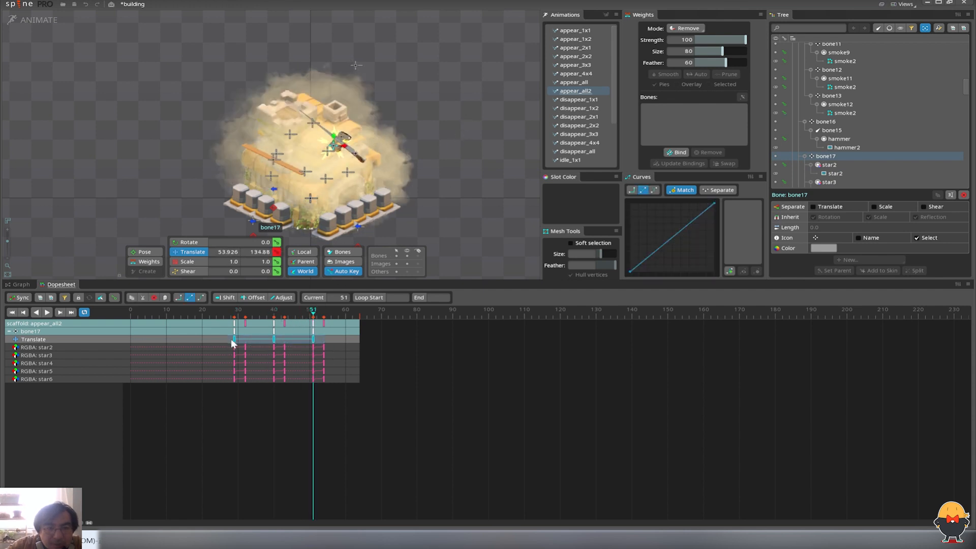
- Play back the animation from around frame 26 to check the spark's position against the hammer strikes
left_click(224, 314)
key("d")
key("space")
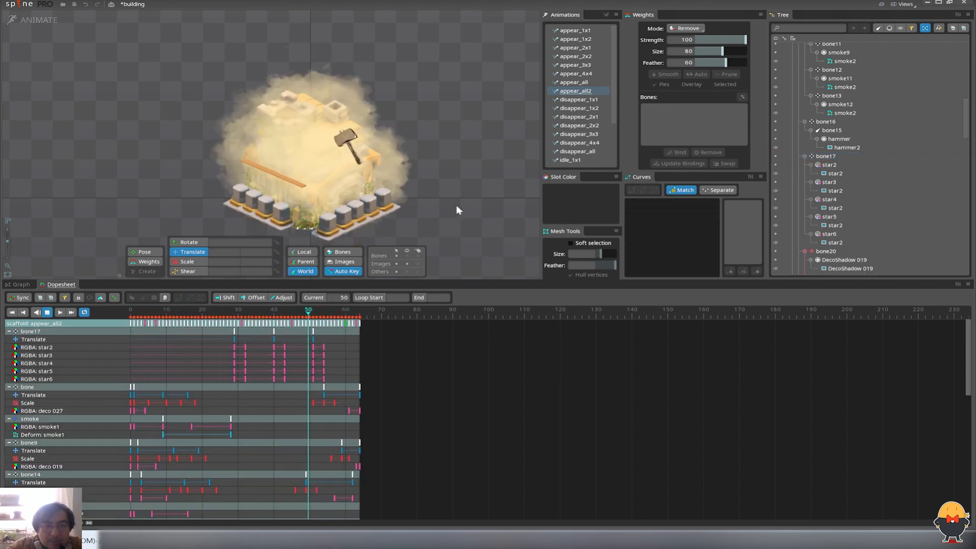
key("space")
- In Setup mode, move the hammer slot above the star slots in the draw order, and play the animation
left_click(42, 25)
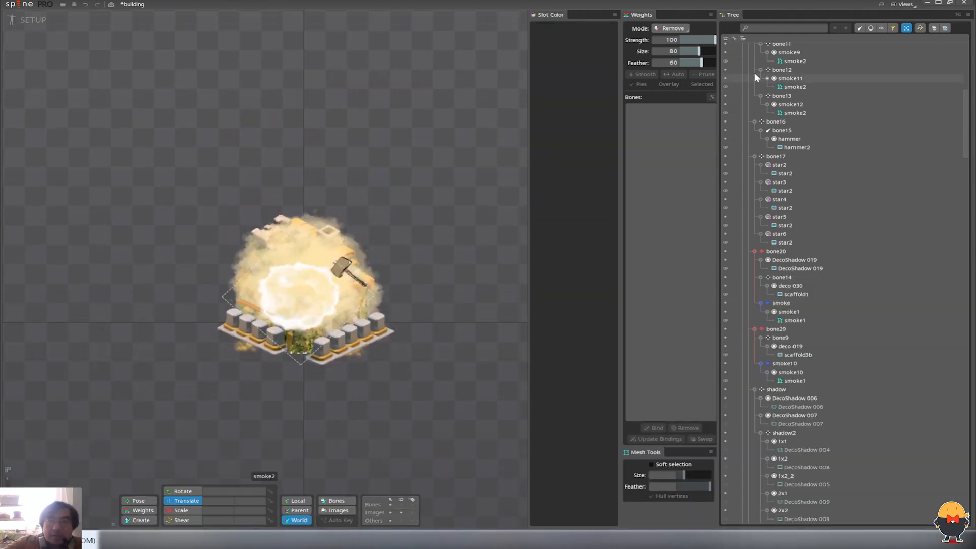
scroll(968, 110, "up", 10)
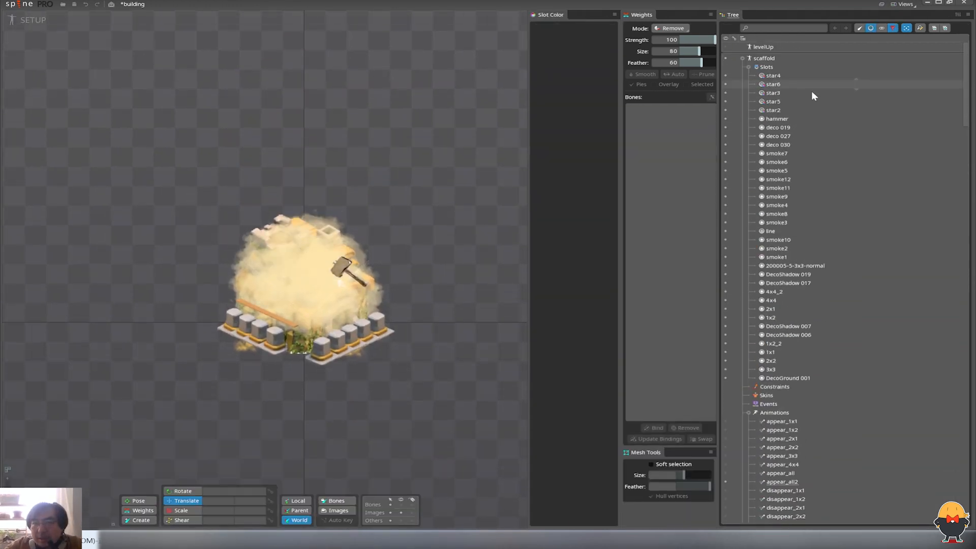
left_click(778, 75)
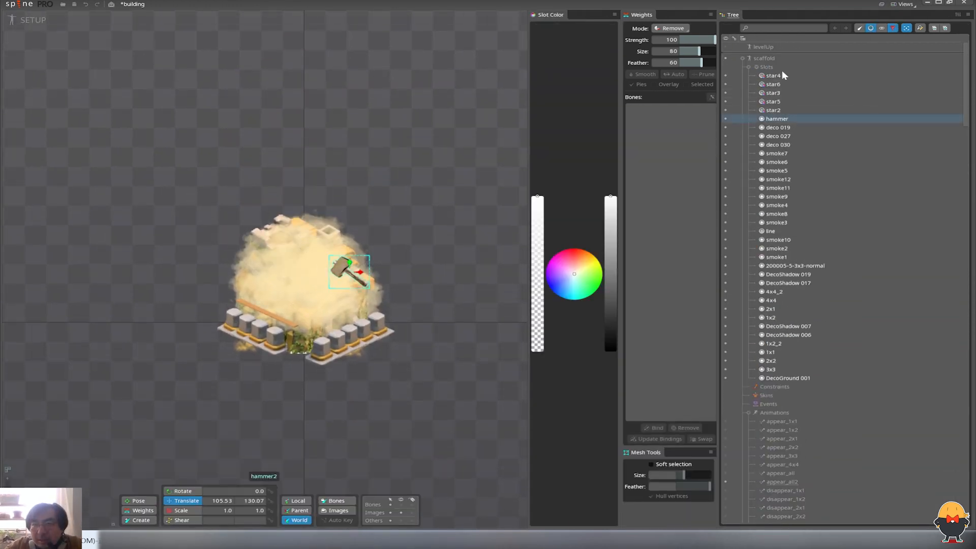
left_click(871, 28)
left_click(26, 23)
key("space")
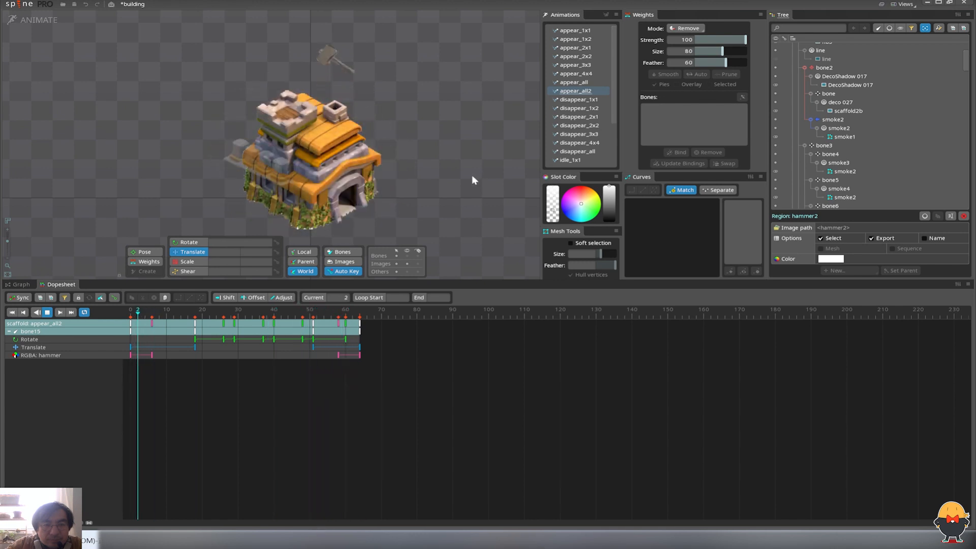
- Return to Setup mode, select the five star2 attachments under bone17 and make them fully opaque again
left_click(54, 19)
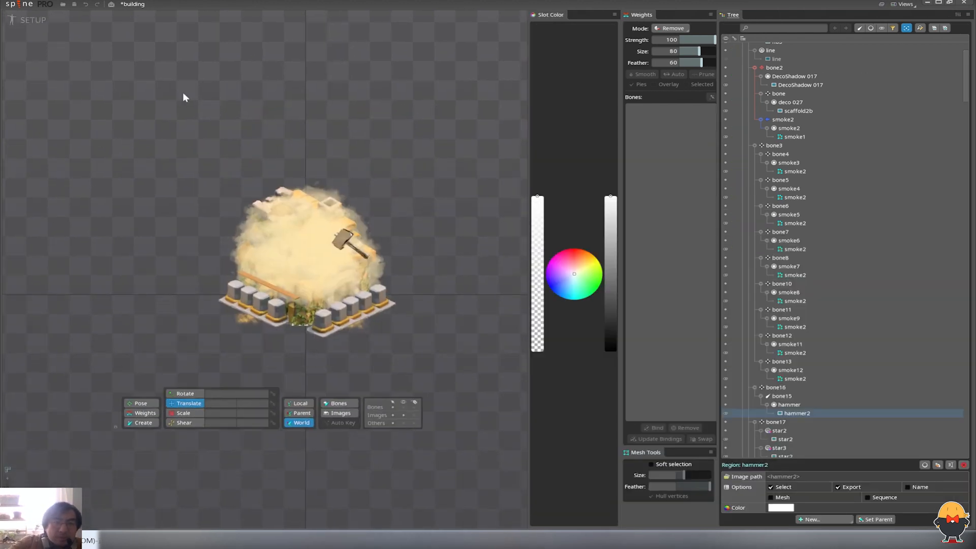
scroll(961, 102, "down", 15)
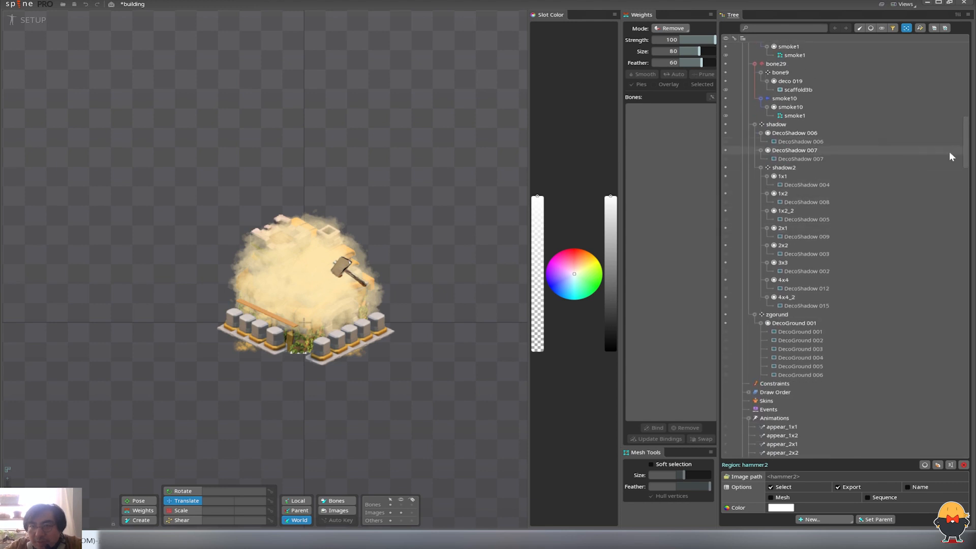
left_click_drag(967, 154, 967, 126)
left_click(777, 89)
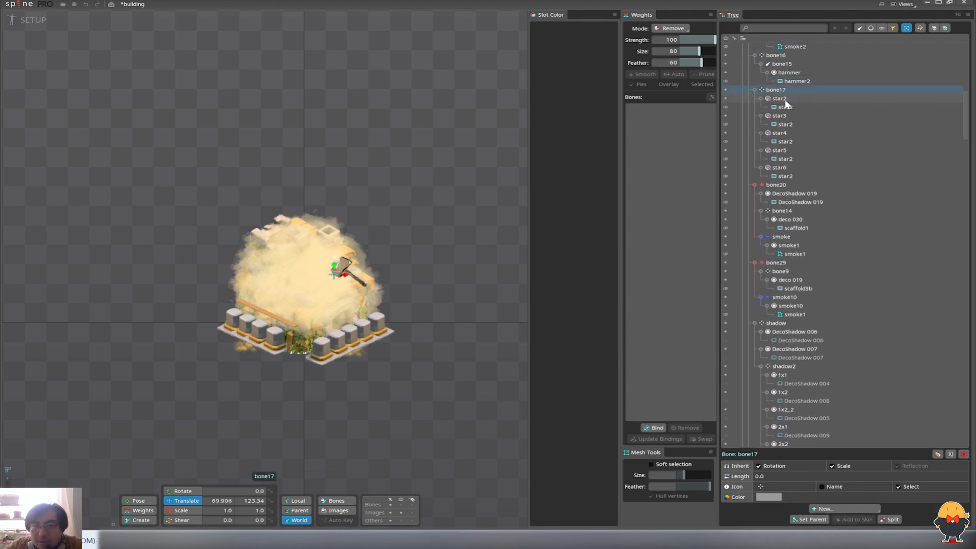
left_click(786, 106)
left_click(786, 176, "shift")
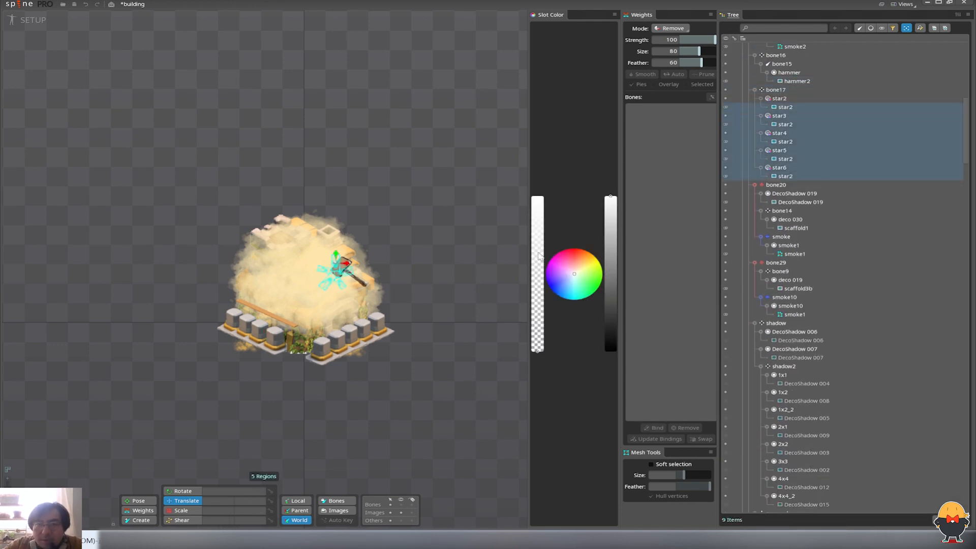
- Add the star1 image under bone17 at the spark's center, rotated to 353.021 and scaled to 1.1822
left_click(776, 90)
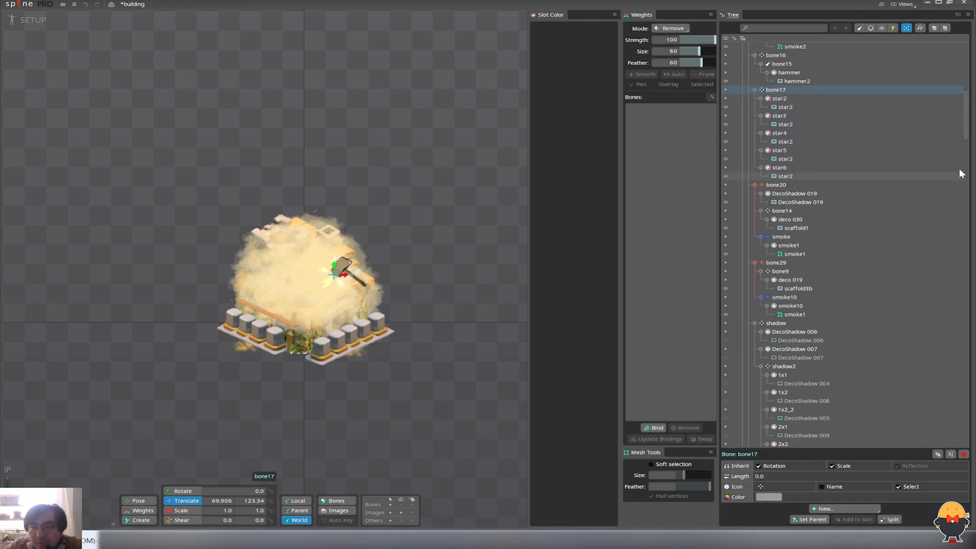
scroll(963, 153, "down", 3)
left_click_drag(965, 146, 958, 319)
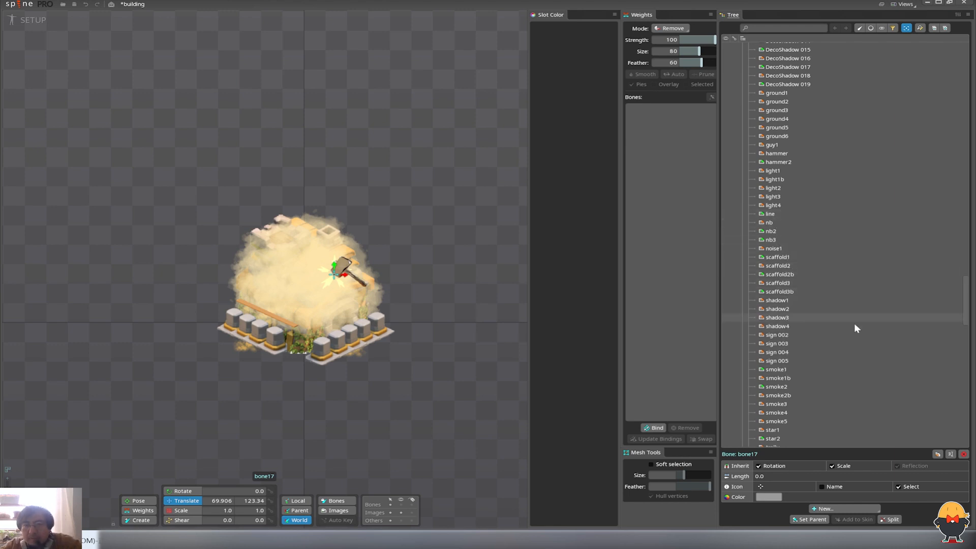
left_click(769, 430)
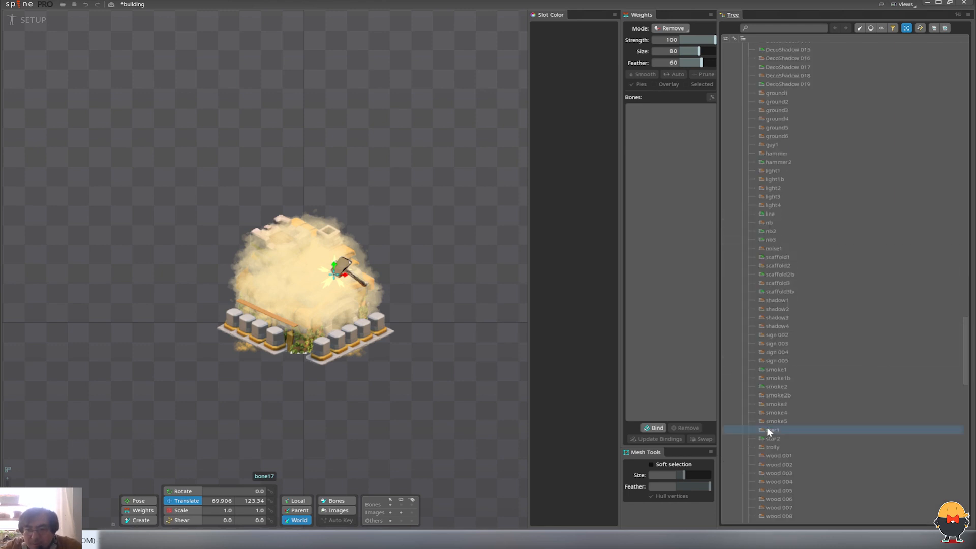
left_click(334, 276)
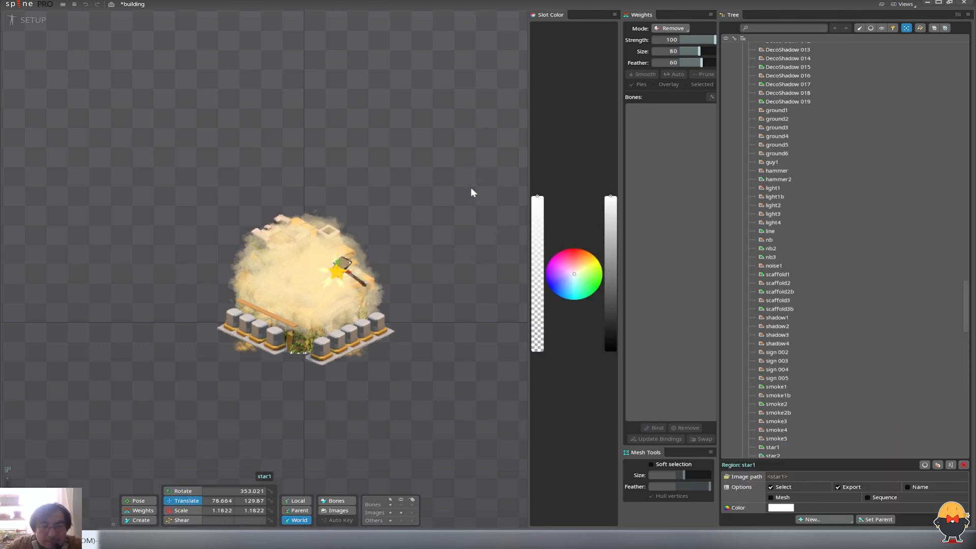
- Set the star1 slot's blending to Additive and place it directly below the hammer slot in the draw order
left_click(871, 29)
scroll(868, 198, "up", 5)
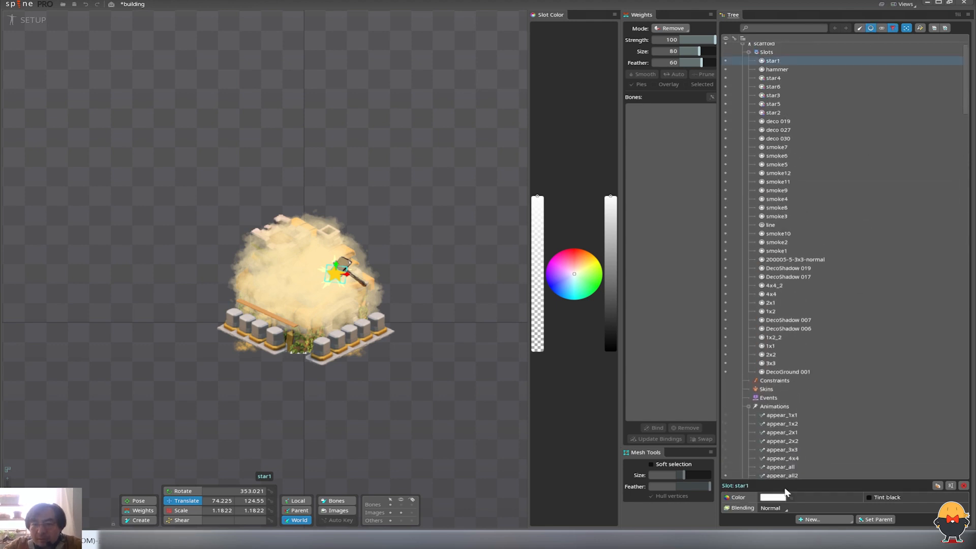
left_click(772, 508)
left_click(780, 145)
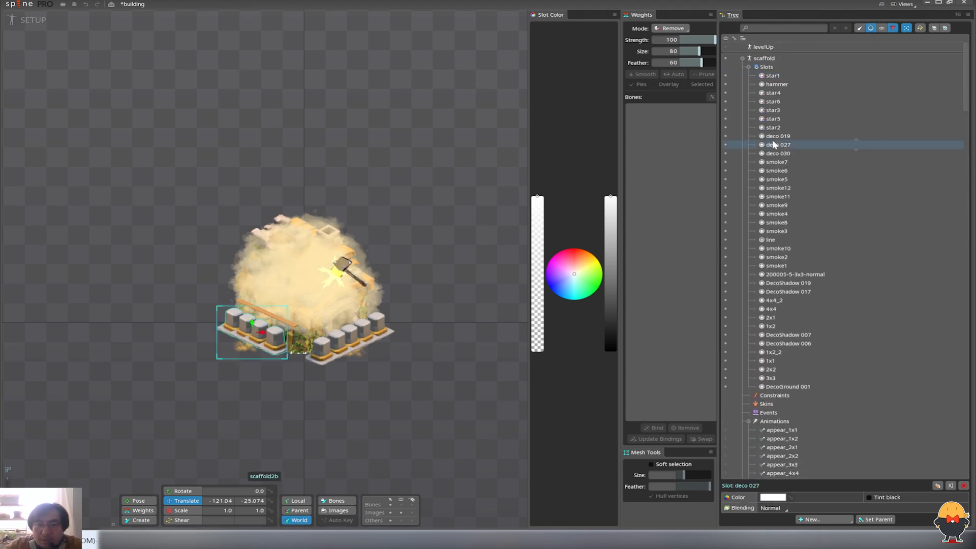
left_click_drag(772, 77, 776, 87)
left_click(870, 28)
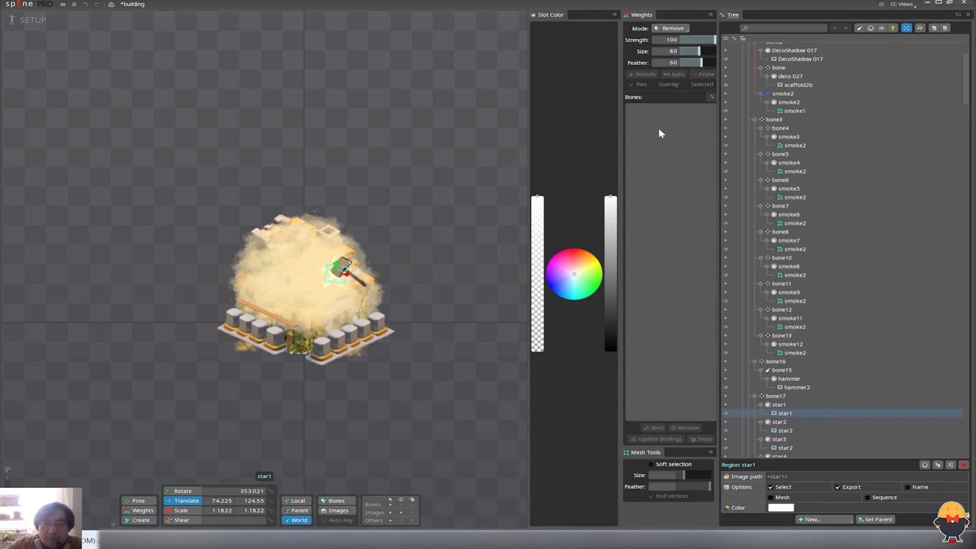
- In Animate mode, key the star1 slot's color opaque at frame 29 and fully transparent at frame 32
left_click(37, 32)
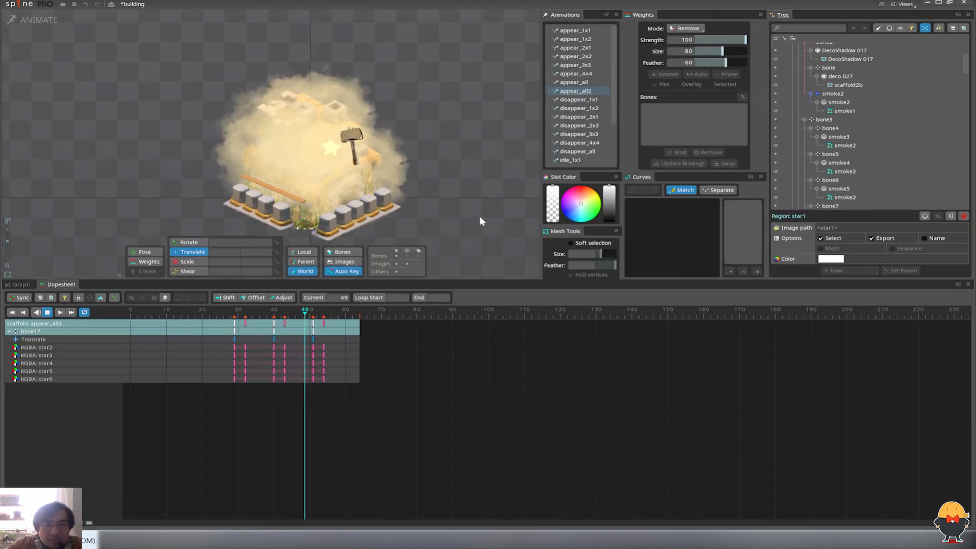
left_click(231, 314)
left_click_drag(231, 314, 235, 315)
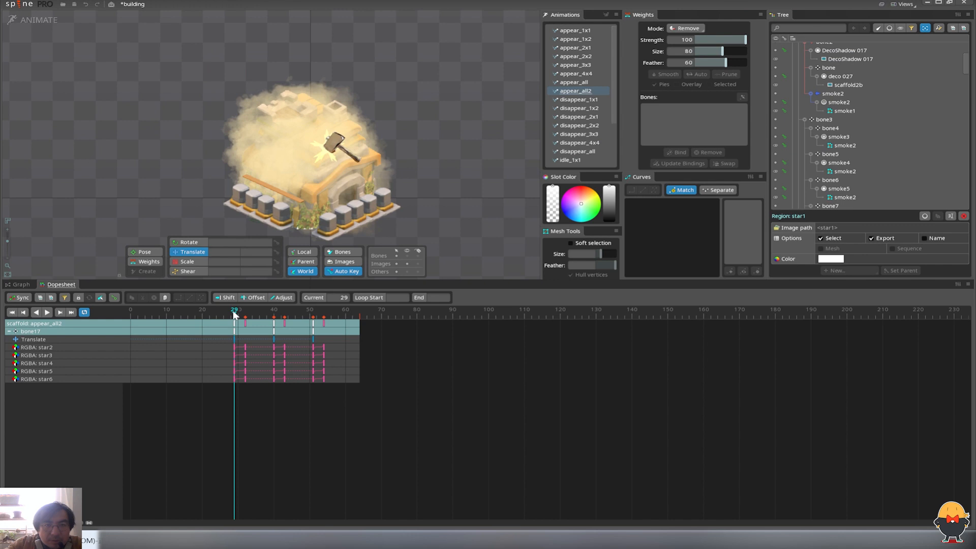
left_click(328, 152)
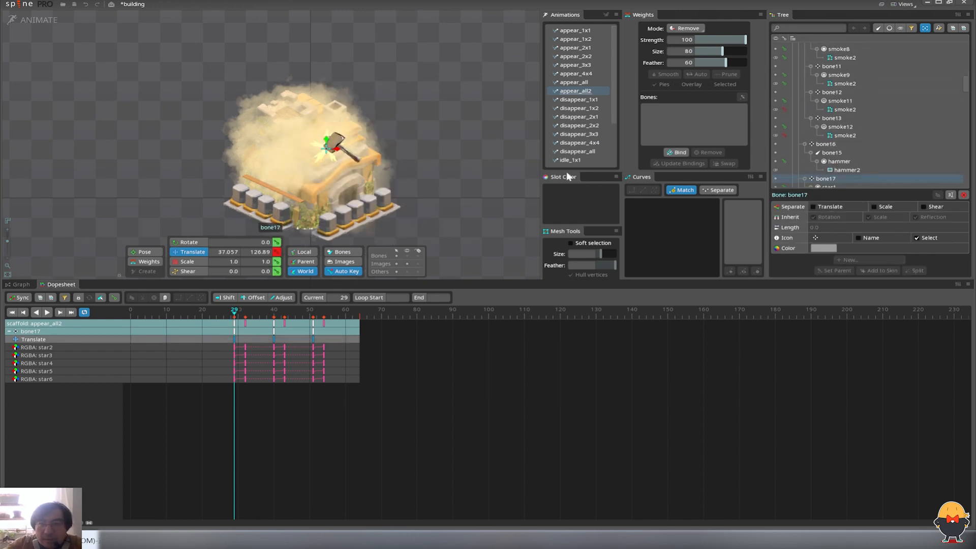
left_click(833, 168)
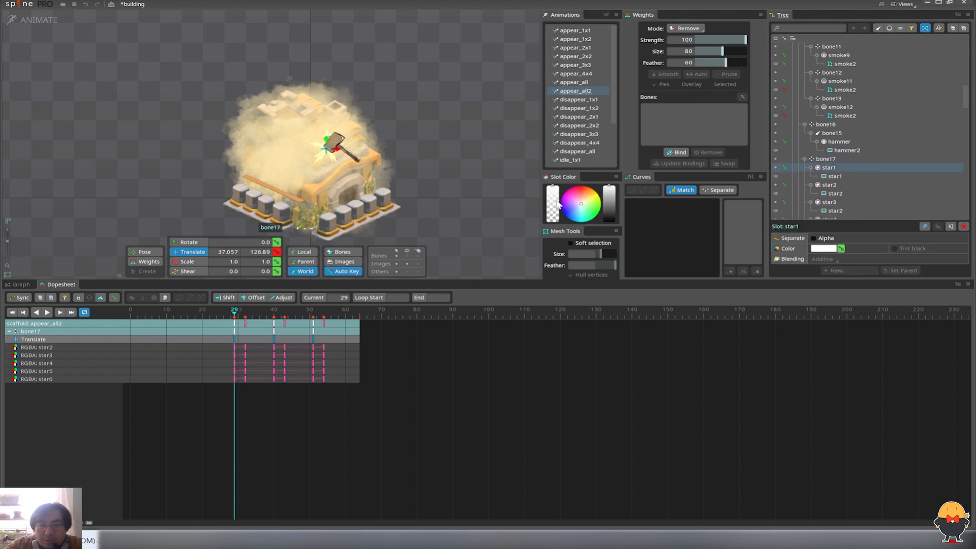
left_click_drag(557, 202, 545, 171)
key("shift+Right")
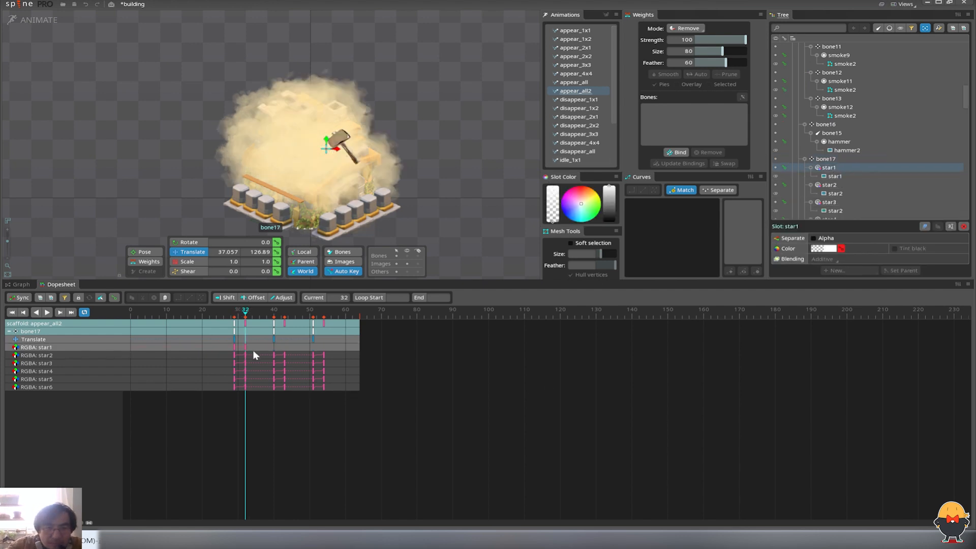
- Copy star1's two color keys and paste them at frames 40 and 51 for the other hammer strikes
left_click_drag(237, 351, 232, 350)
key("ctrl+c")
left_click_drag(270, 315, 274, 316)
key("ctrl+v")
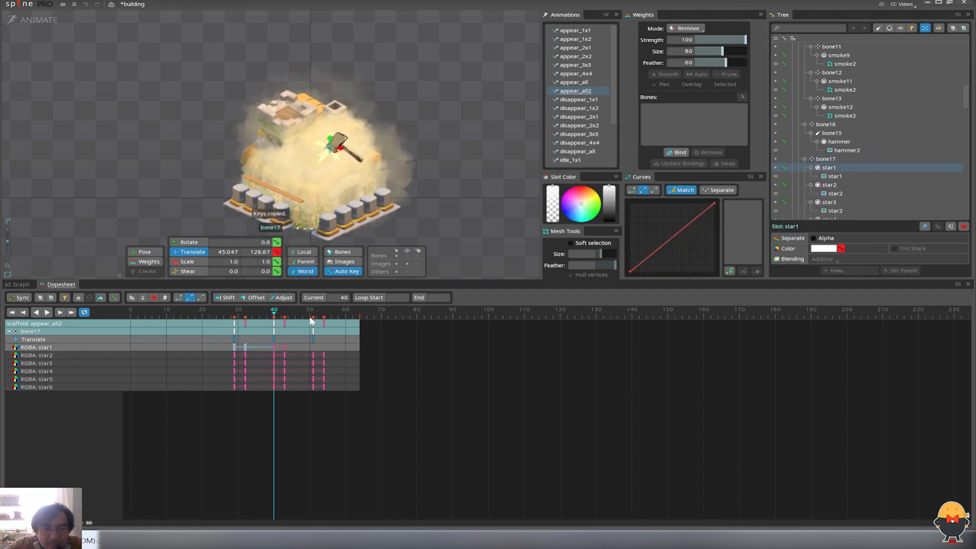
left_click(313, 319)
left_click_drag(345, 348, 239, 352)
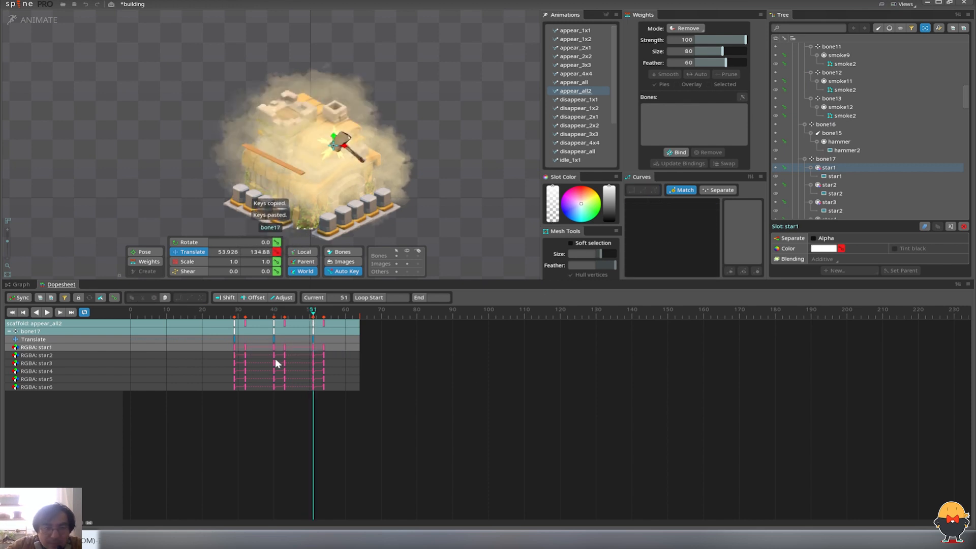
- Set star1's color keys at frames 32 and 43 to stepped interpolation, and play the animation
left_click(245, 348)
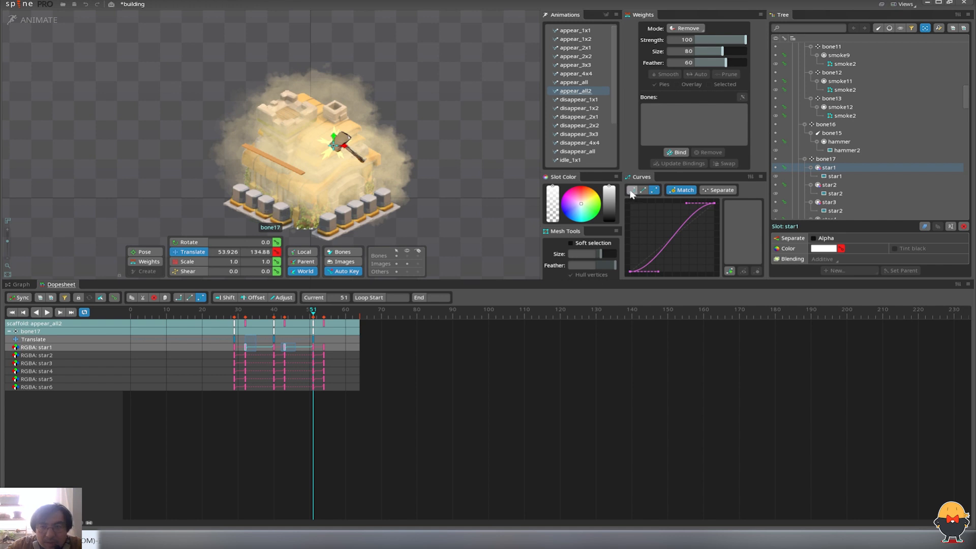
left_click(235, 311)
key("space")
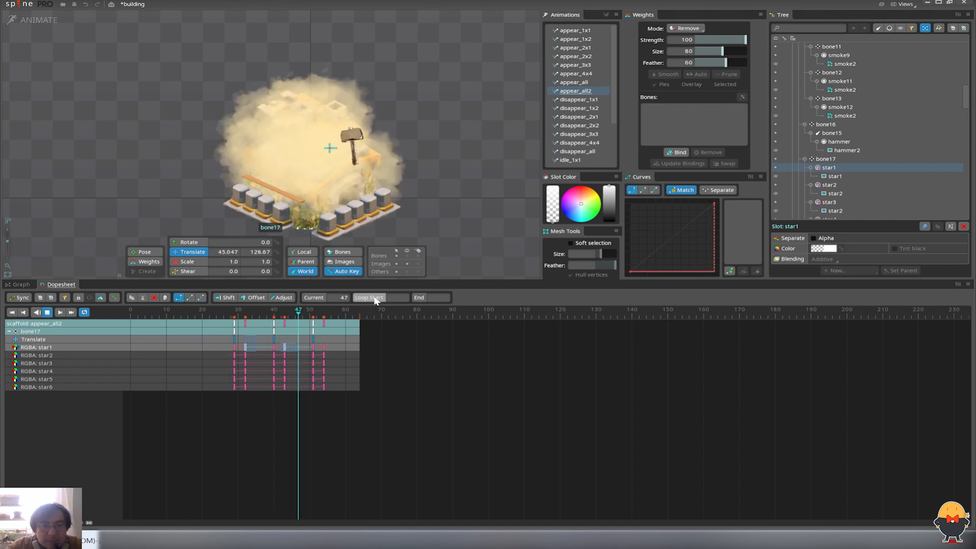
left_click(428, 246)
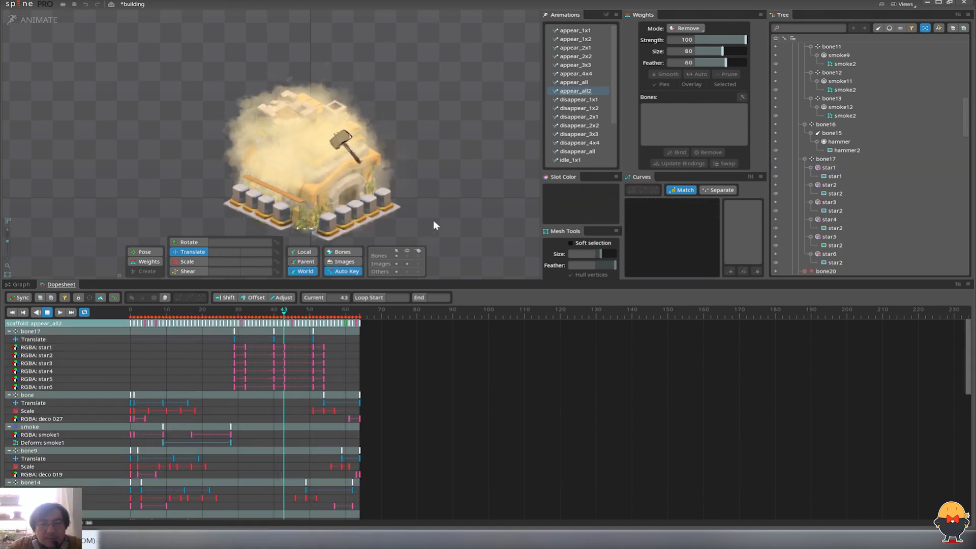
key("space")
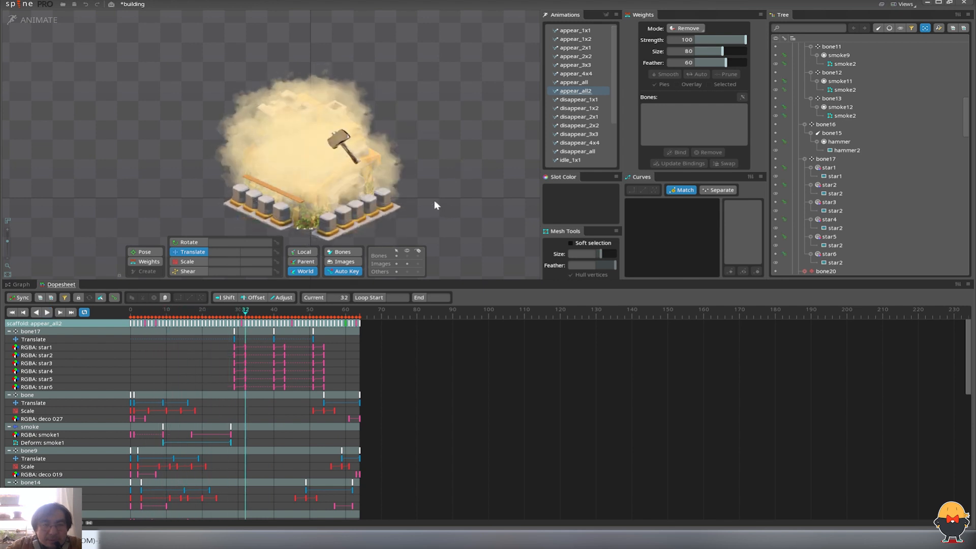
- Retime the fade-out color keys of all six star slots to frame 44 for the second strike and frame 56 for the third
left_click_drag(245, 310, 344, 302)
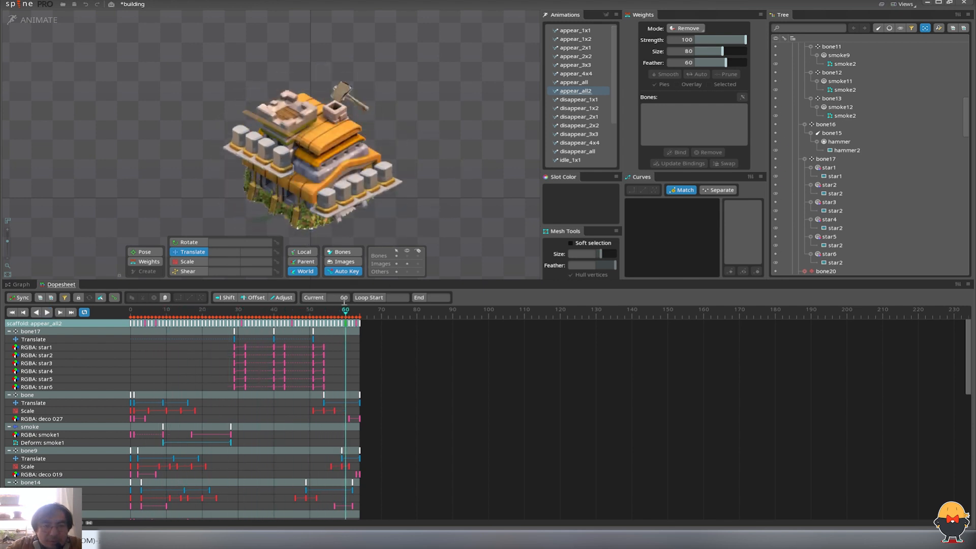
left_click(321, 315)
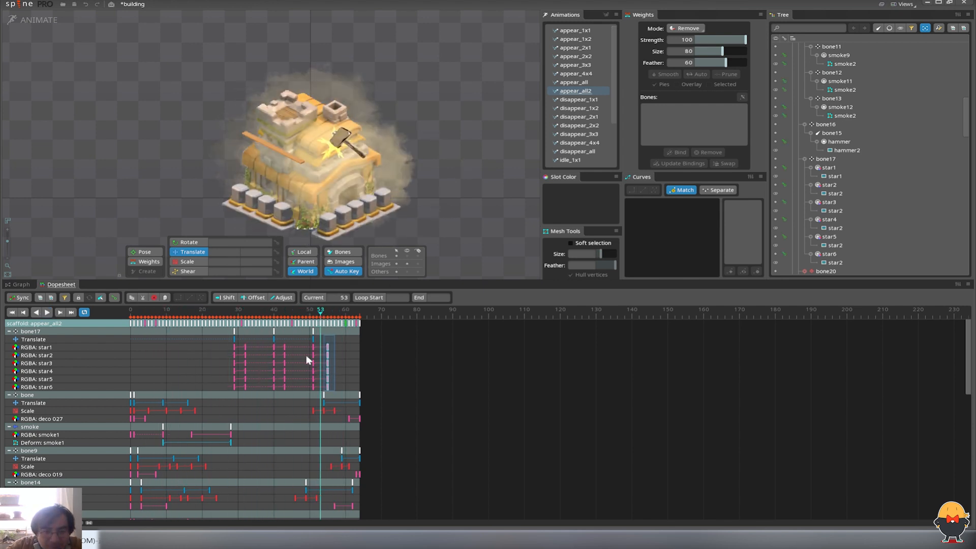
left_click_drag(293, 343, 284, 395)
left_click(341, 350)
left_click_drag(281, 315, 349, 315)
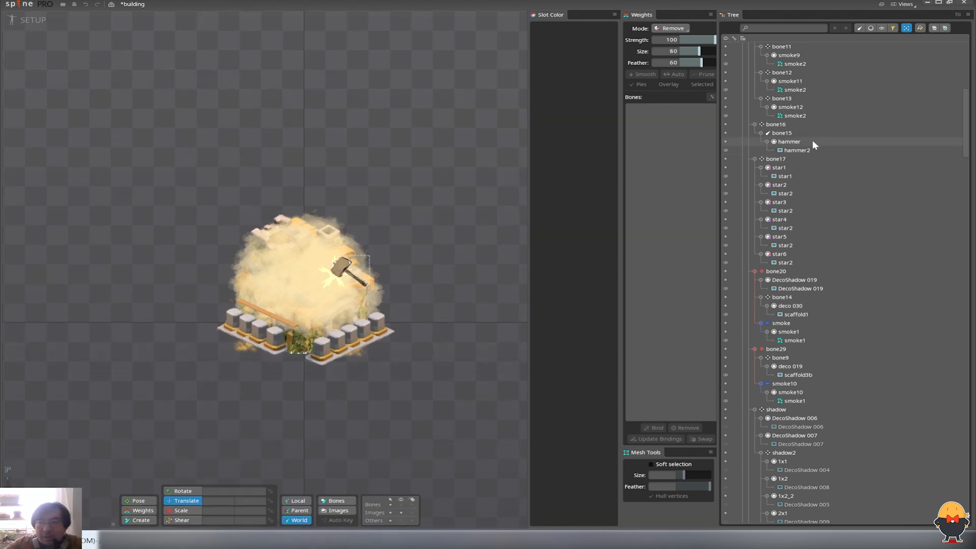
- In Setup mode, move the individual star2 rays inward, closer to the spark's center at the hammer head
left_click(785, 177)
left_click(784, 264, "shift")
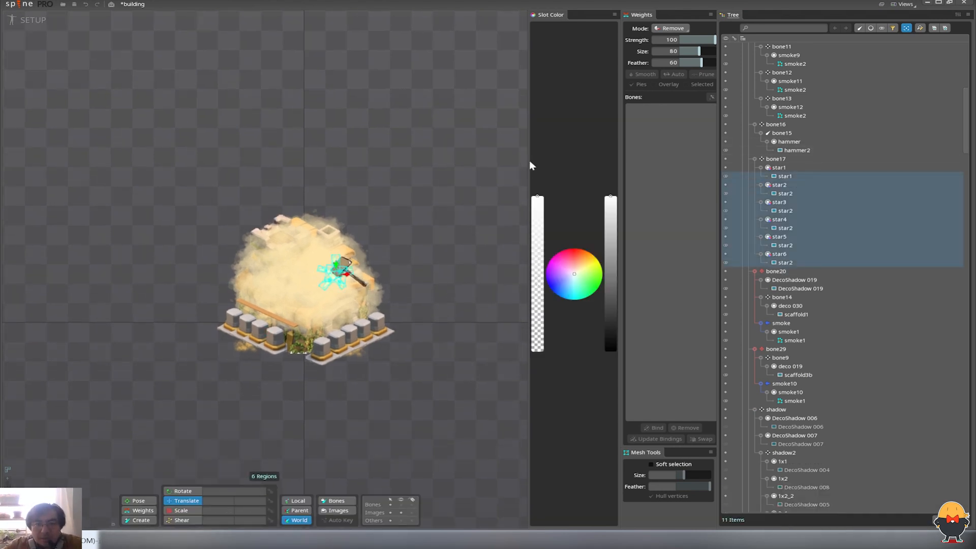
scroll(381, 290, "up", 5)
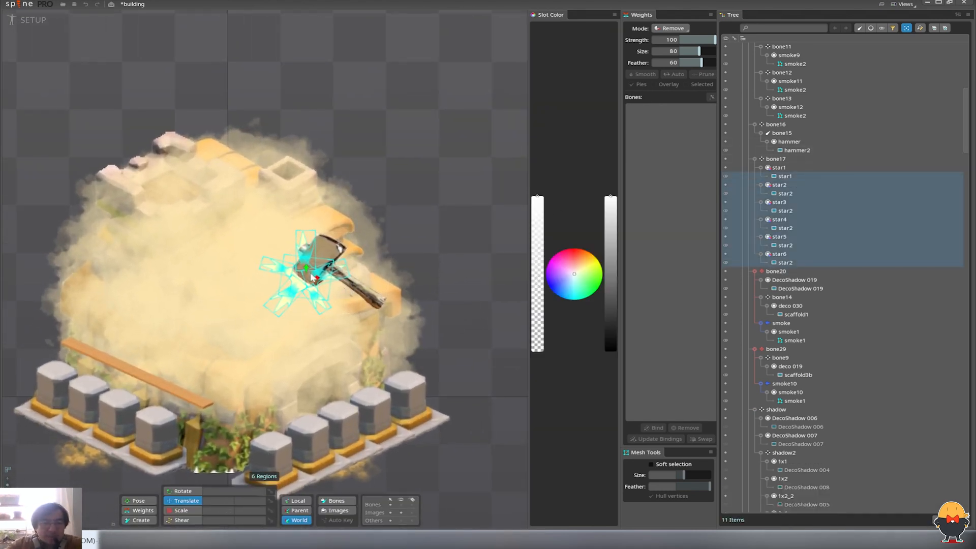
left_click(293, 299)
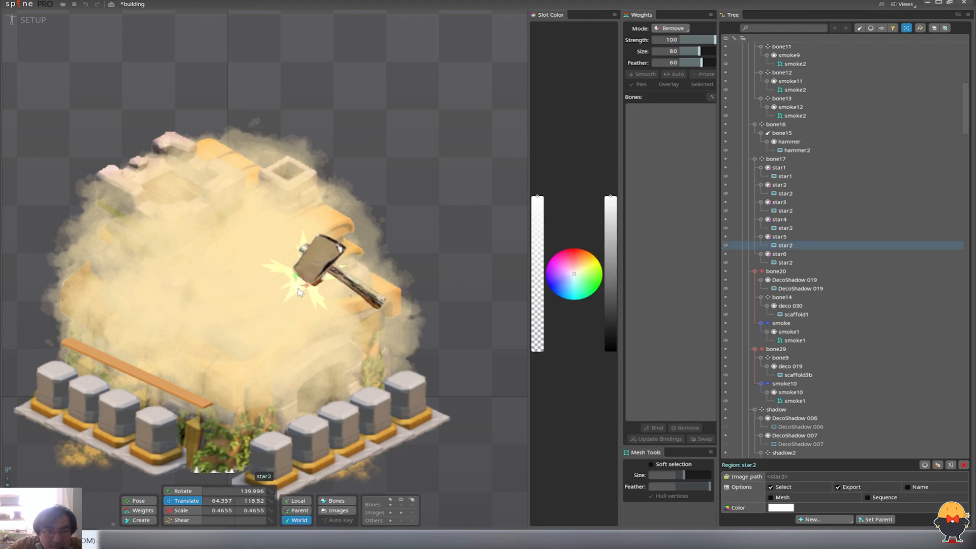
left_click(288, 275)
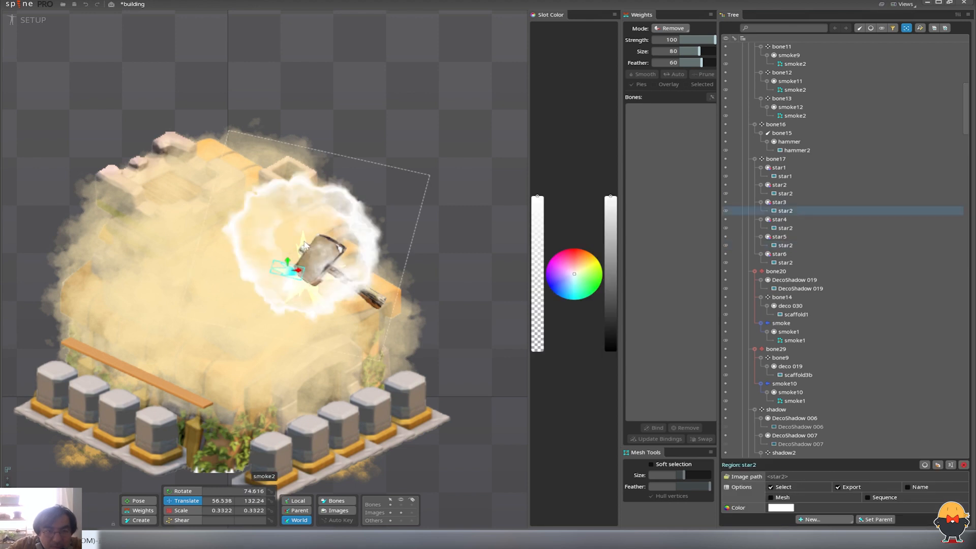
left_click(301, 259)
key("space")
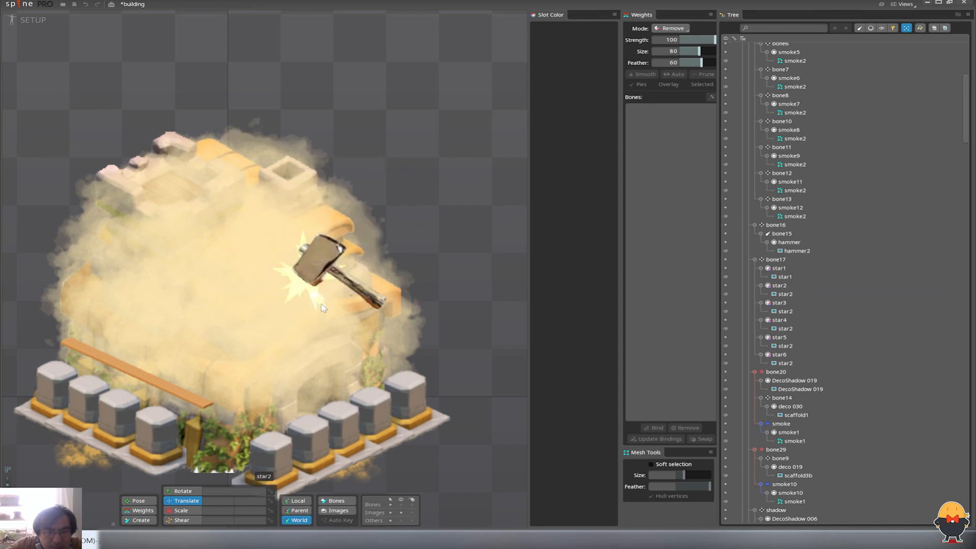
left_click(316, 283)
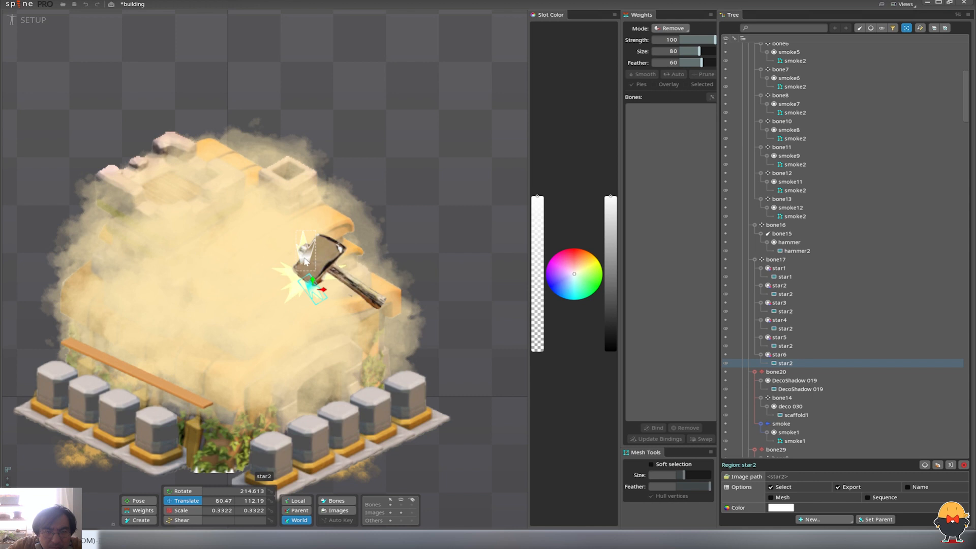
left_click(305, 279)
left_click(287, 301)
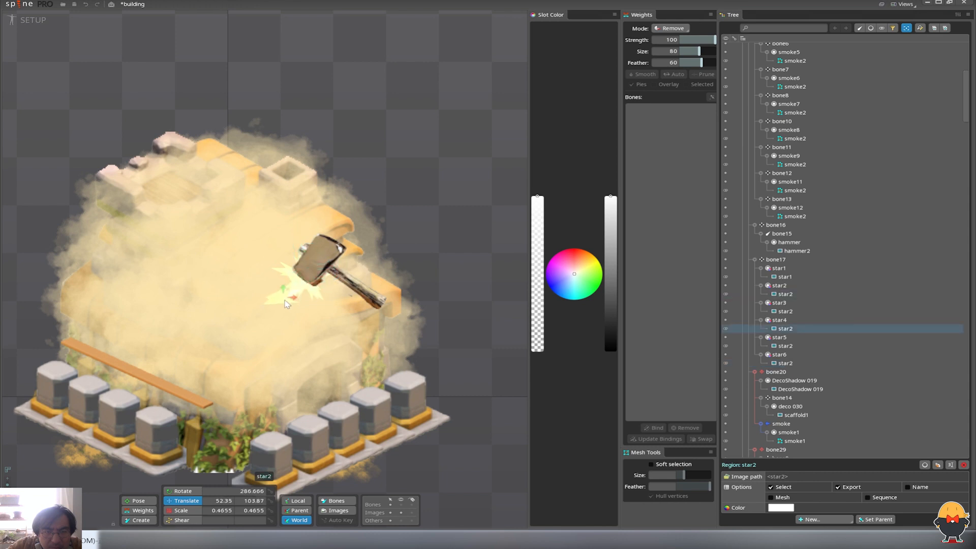
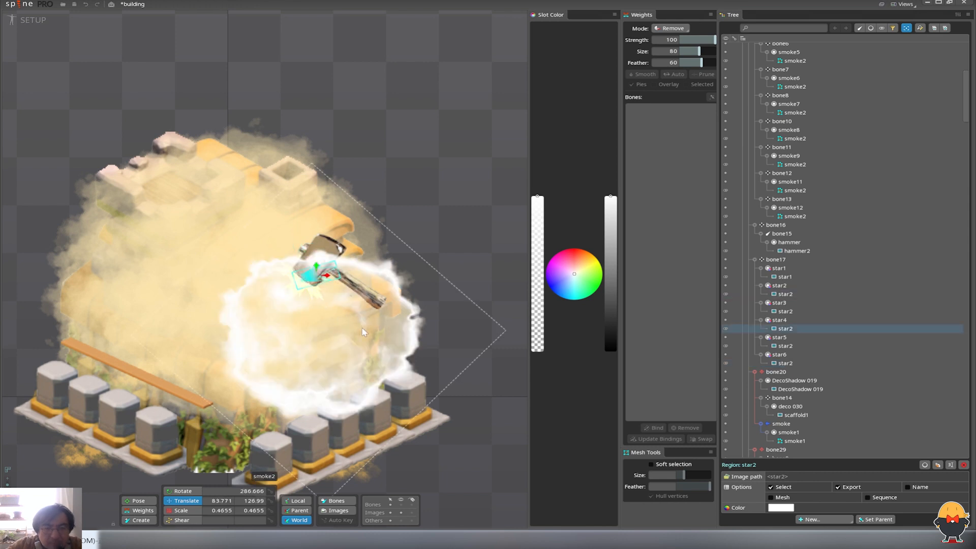
- Select all six star attachments under bone17 and make them fully transparent in Setup mode
left_click(775, 276)
left_click(777, 362, "shift")
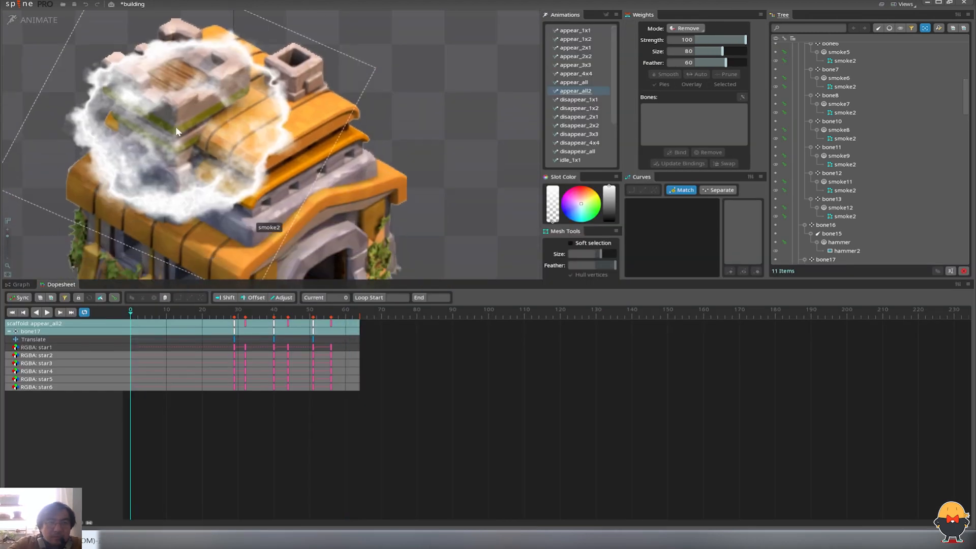
- Play the appear_all2 animation in Animate mode at different zoom levels, and save the project
scroll(439, 160, "up", 5)
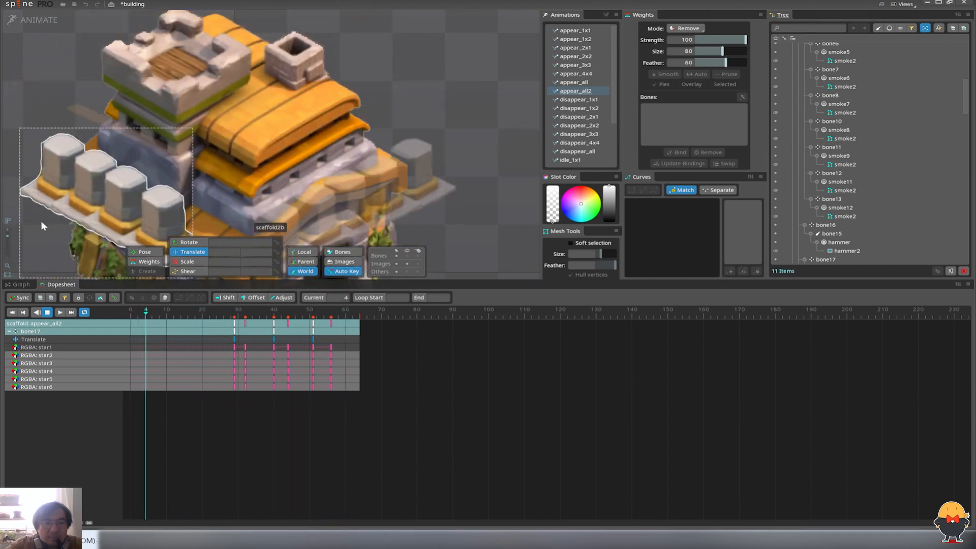
left_click_drag(10, 234, 8, 243)
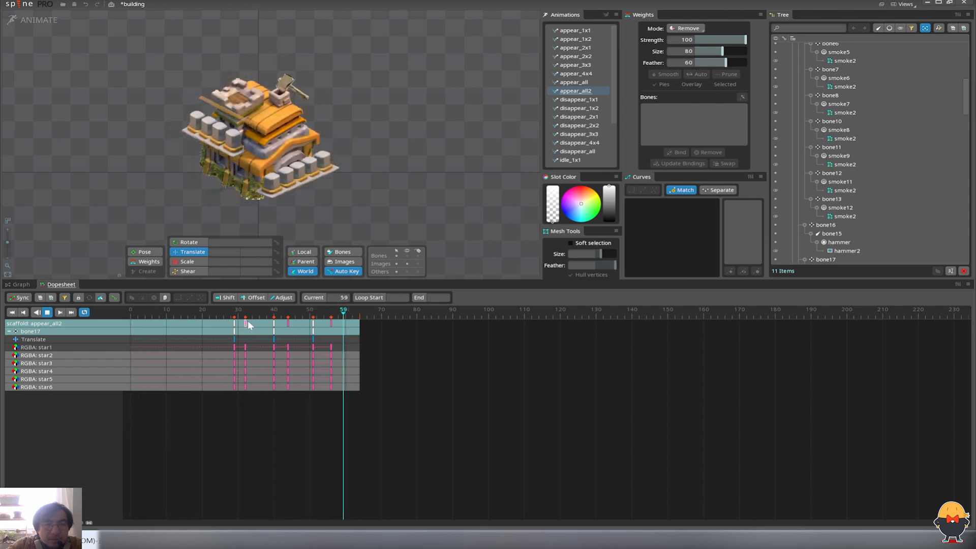
left_click_drag(9, 240, 9, 245)
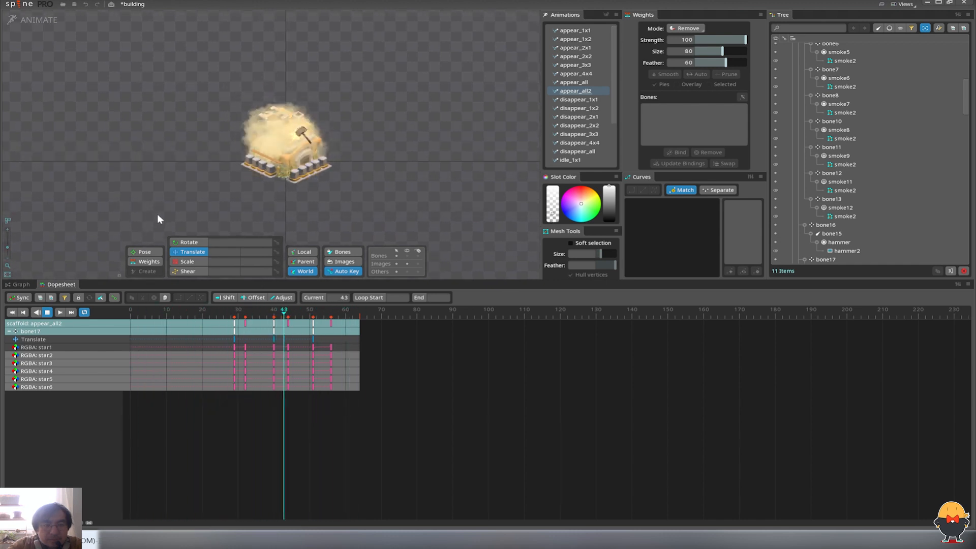
key("space")
key("ctrl+s")
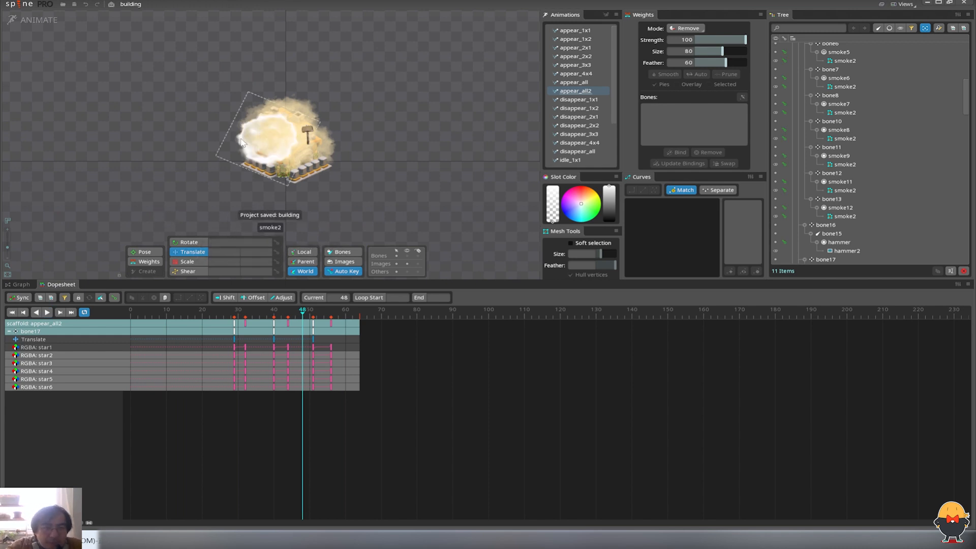
scroll(141, 136, "up", 5)
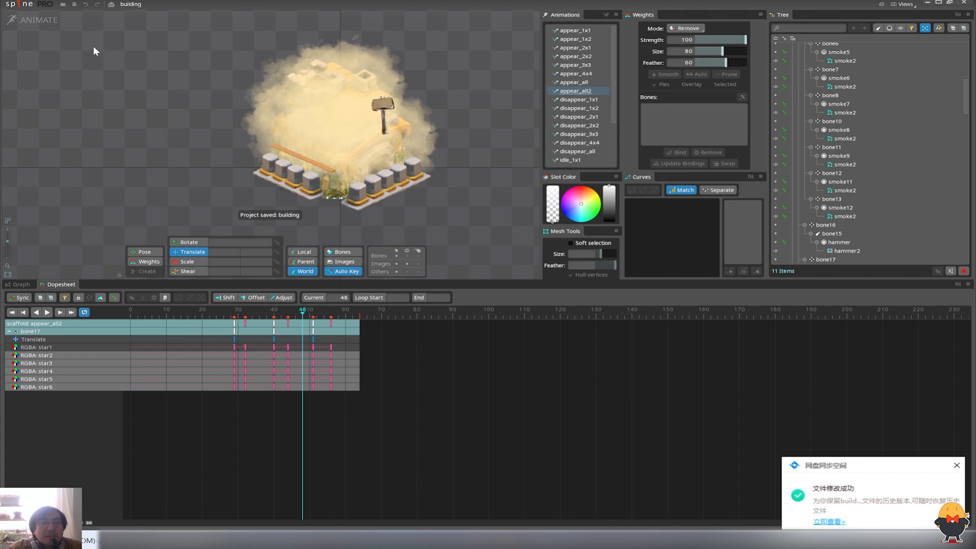
- Browse the project's image list in Setup mode and preview the light, noise and scaffold images as possible strike effects
left_click(27, 23)
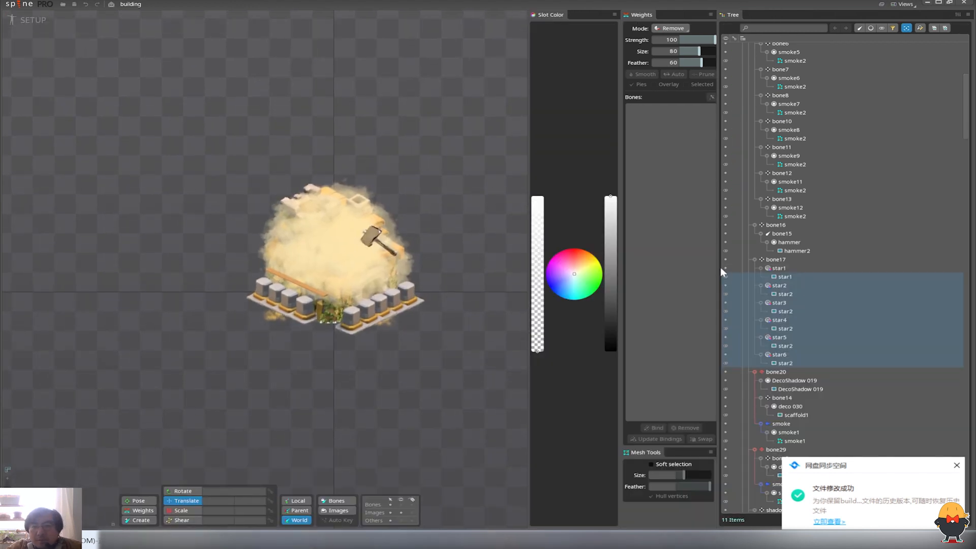
scroll(823, 274, "down", 20)
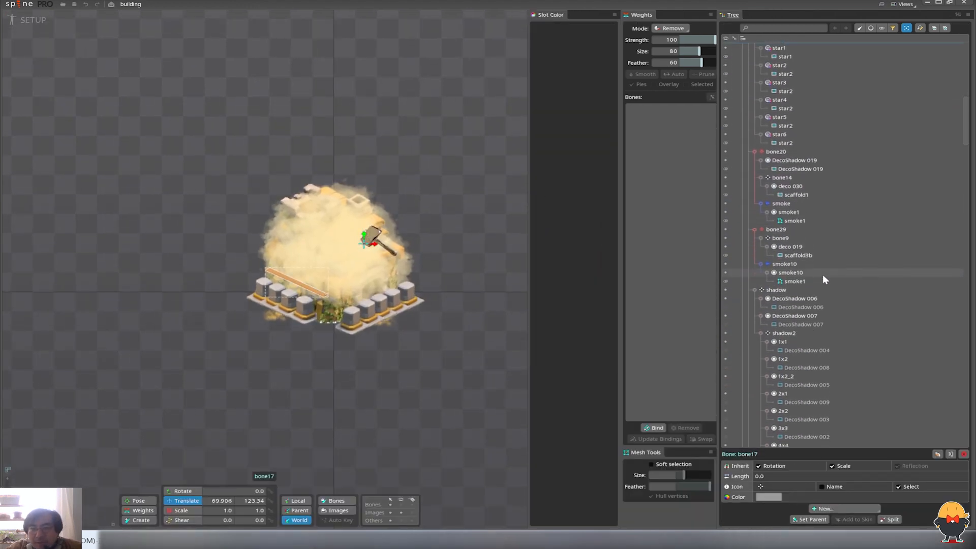
scroll(832, 288, "down", 20)
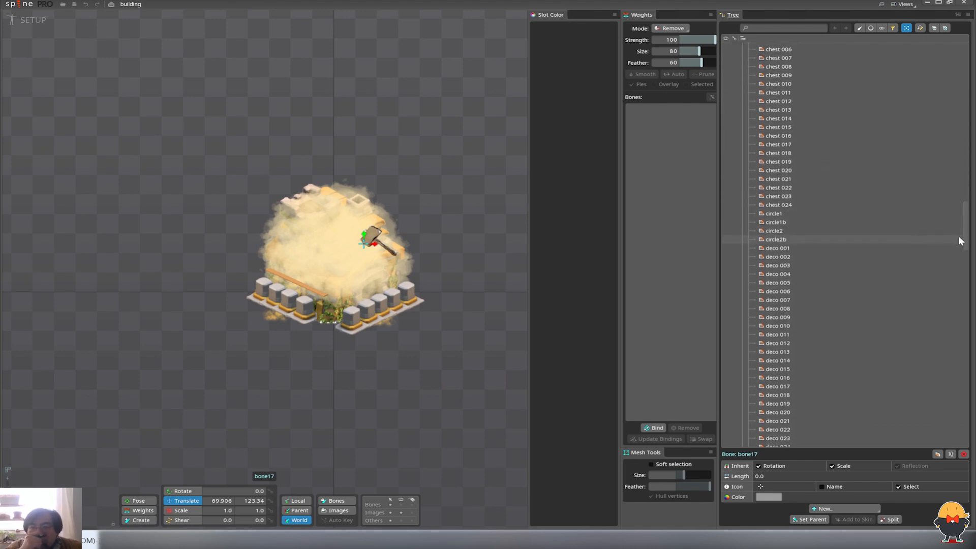
left_click_drag(962, 251, 948, 211)
scroll(948, 213, "down", 8)
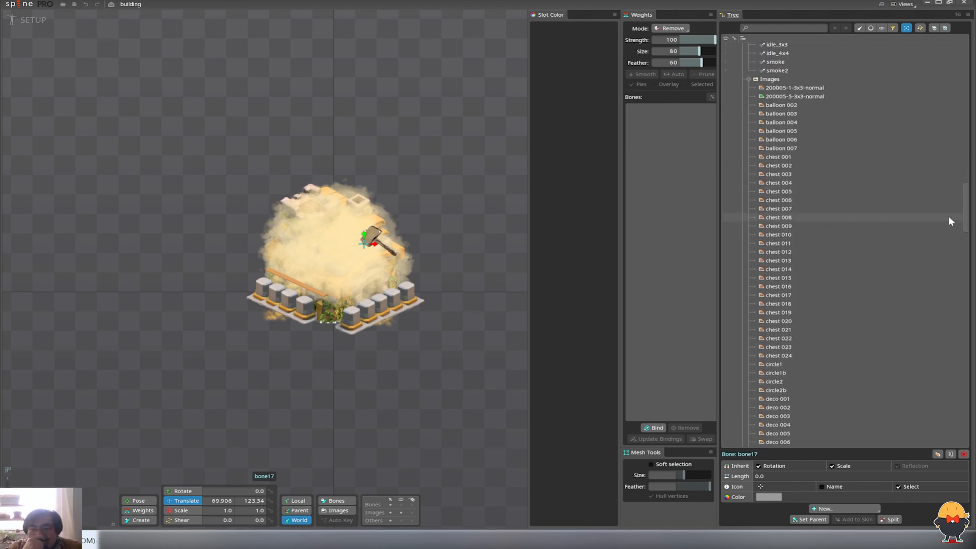
scroll(945, 238, "down", 6)
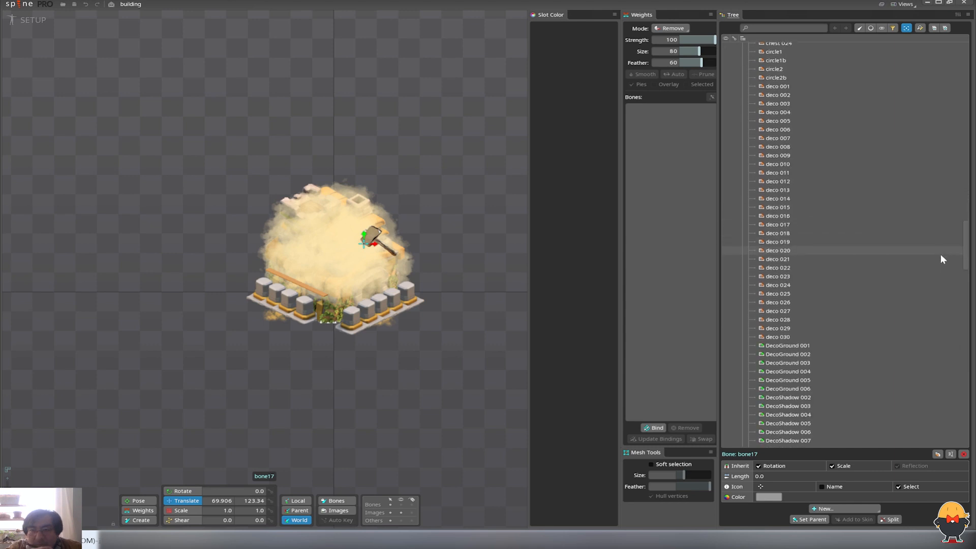
scroll(941, 254, "down", 9)
scroll(933, 297, "down", 8)
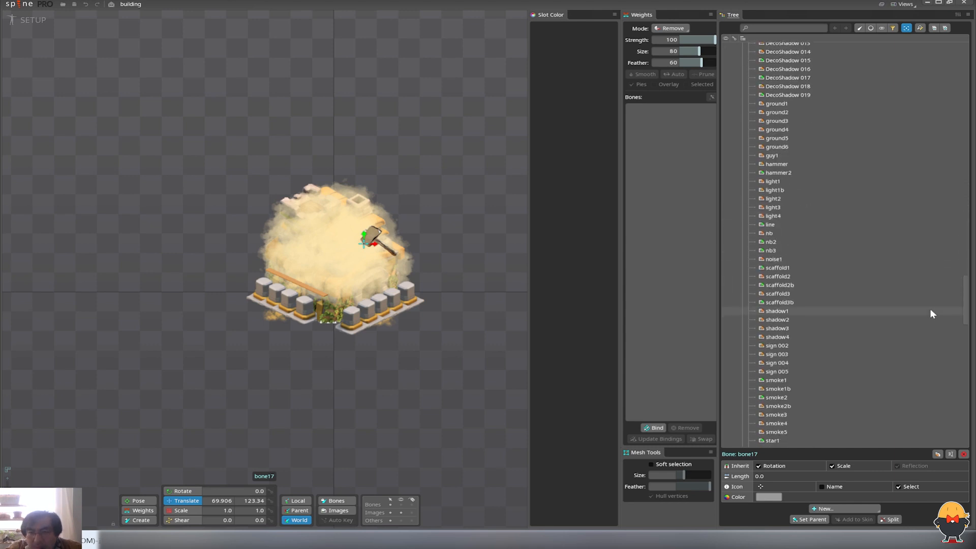
scroll(930, 311, "down", 7)
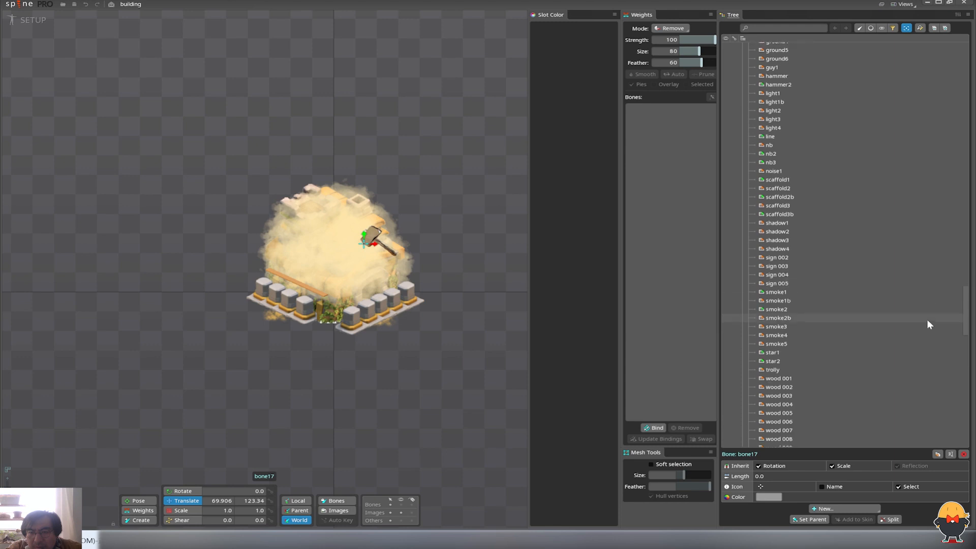
scroll(924, 328, "up", 7)
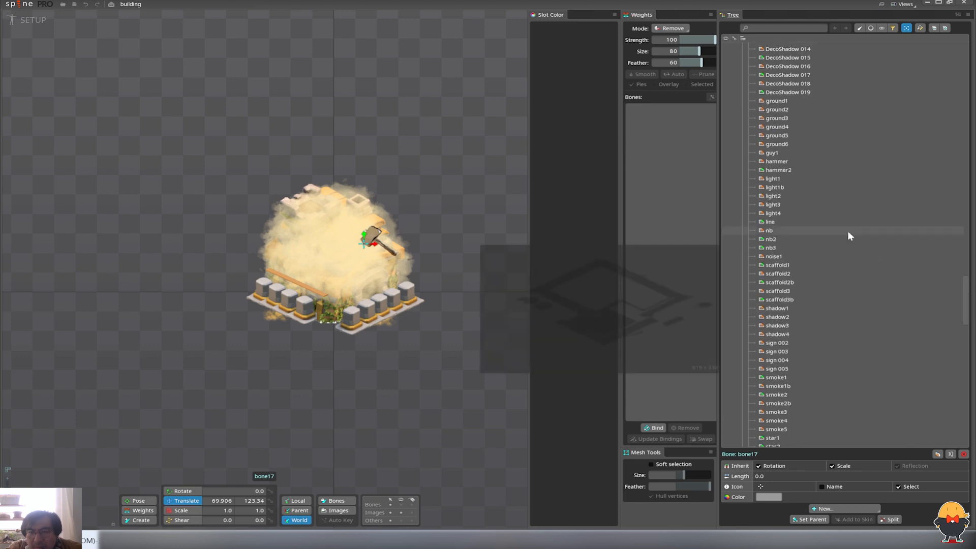
mouse_move(778, 212)
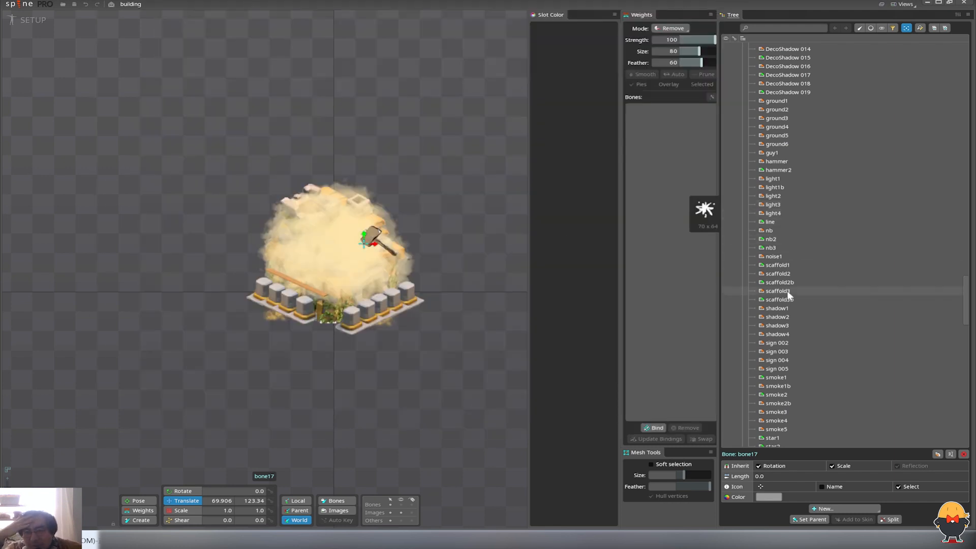
mouse_move(789, 274)
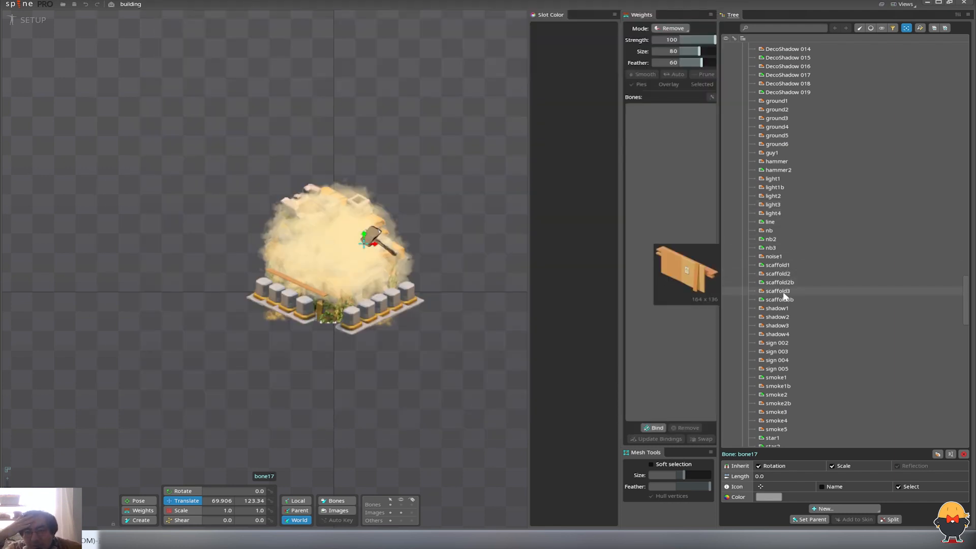
mouse_move(785, 295)
scroll(790, 305, "down", 3)
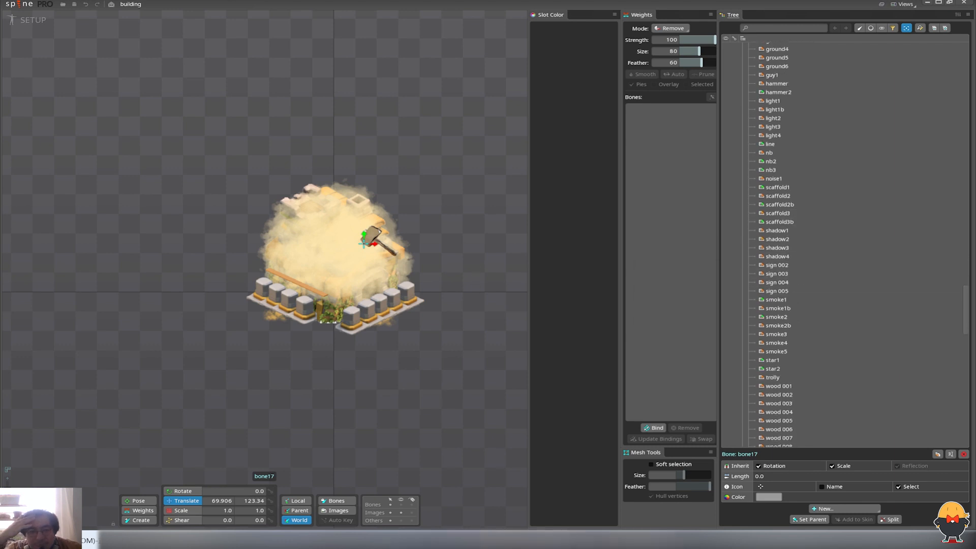
left_click(627, 540)
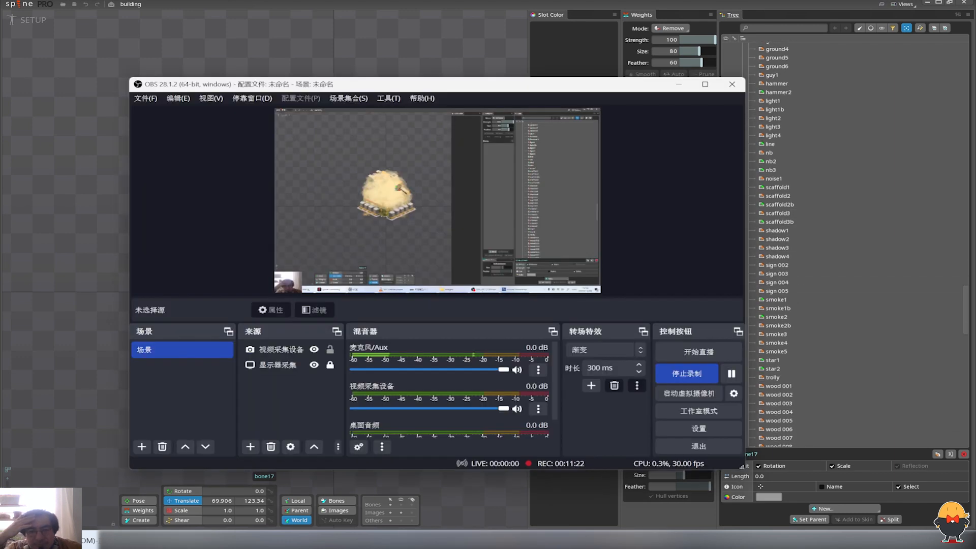
left_click(591, 2)
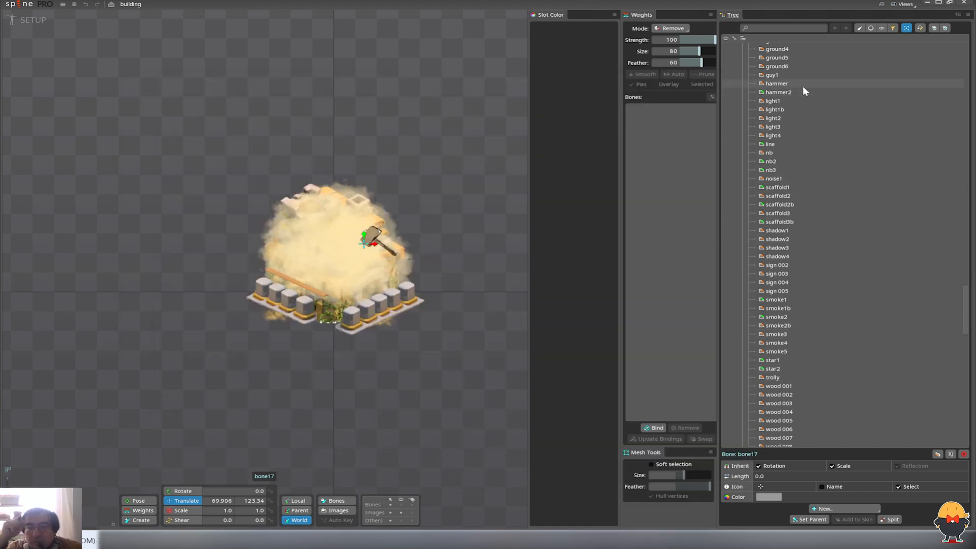
- Add the noise1 image under bone17, center it around the hammer head and scale it to about 1.74
left_click(791, 178)
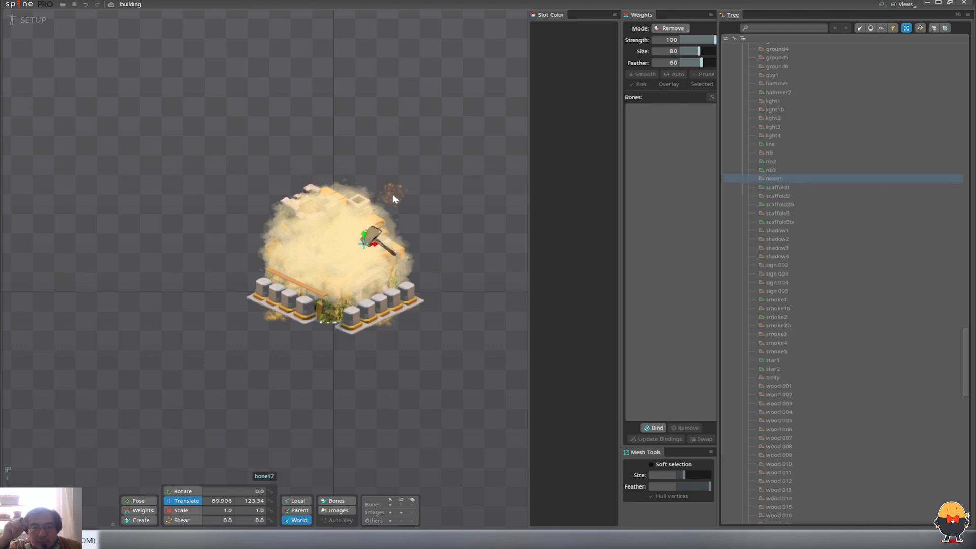
left_click(392, 194)
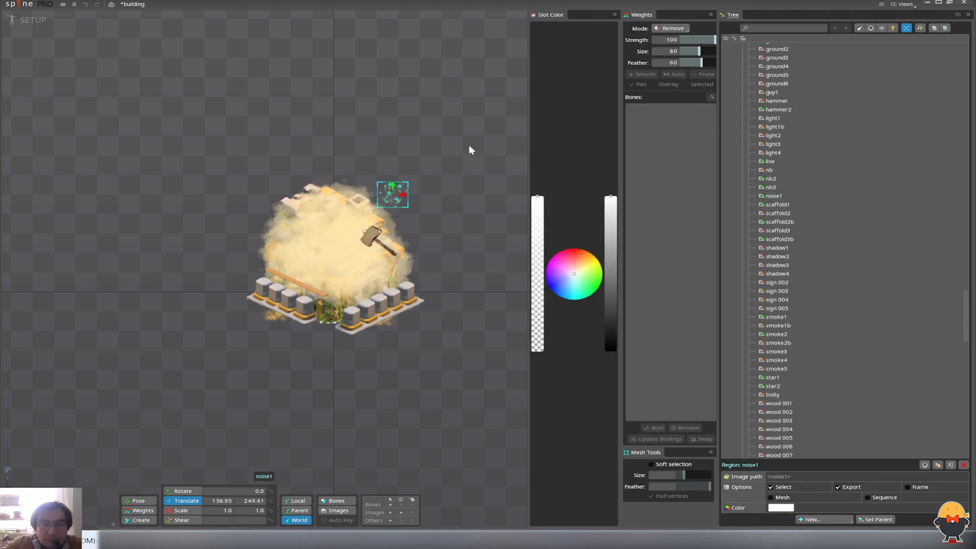
left_click_drag(470, 150, 471, 174)
key("v")
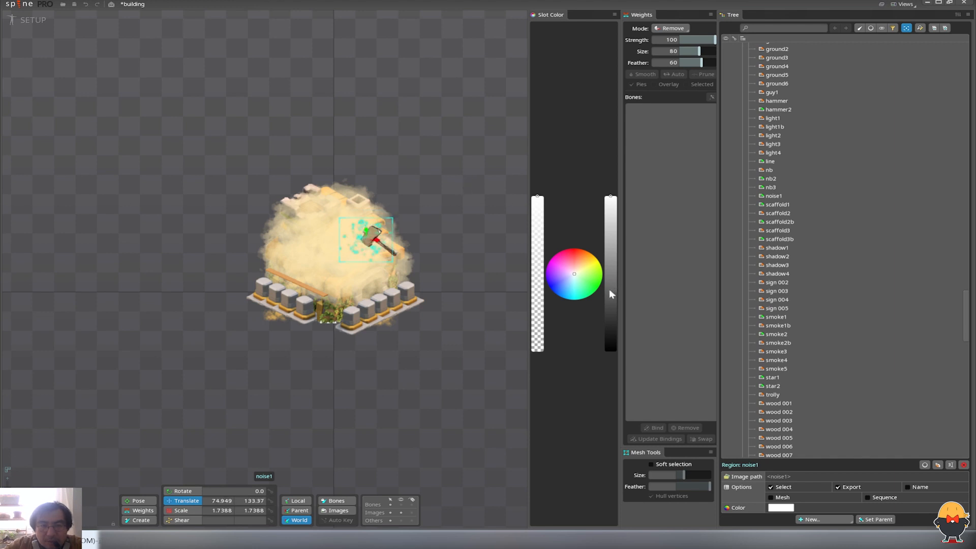
- Tint the noise1 slot dark brown, then deselect it to check the debris color against the smoke
left_click_drag(611, 294, 610, 331)
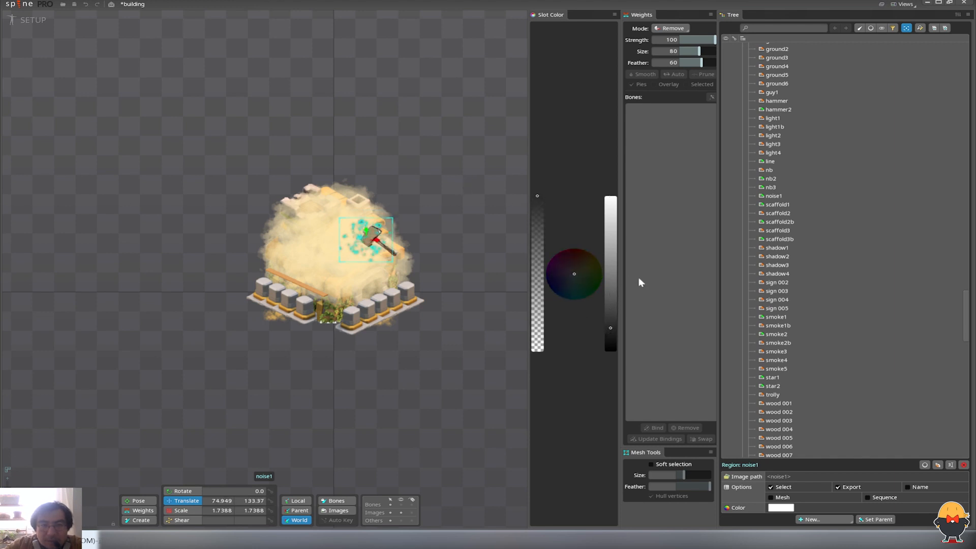
left_click(582, 264)
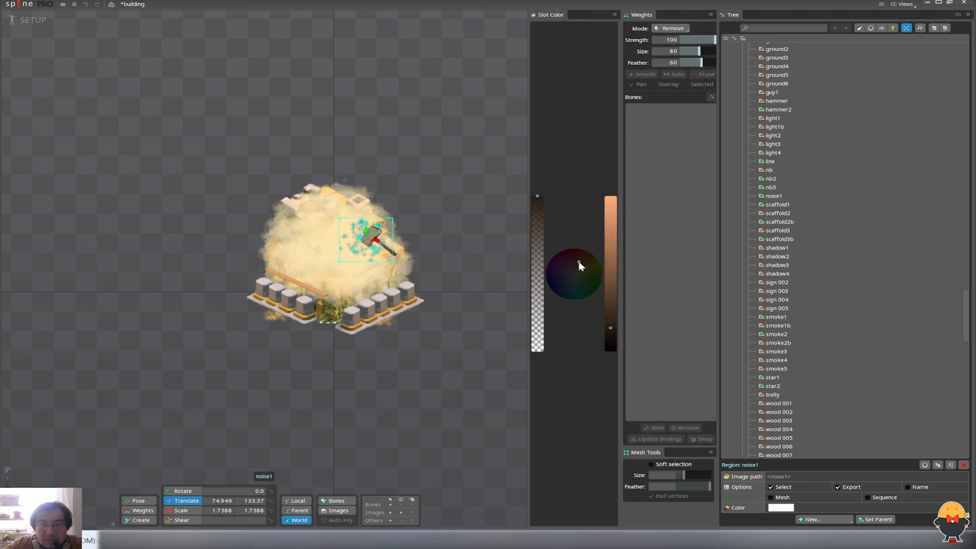
left_click_drag(611, 287, 612, 320)
left_click(763, 101)
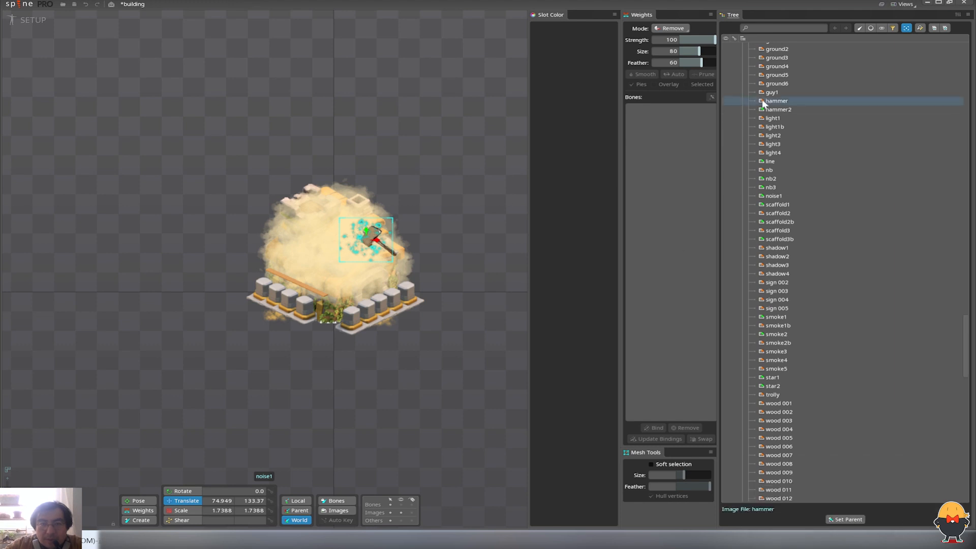
left_click(467, 202)
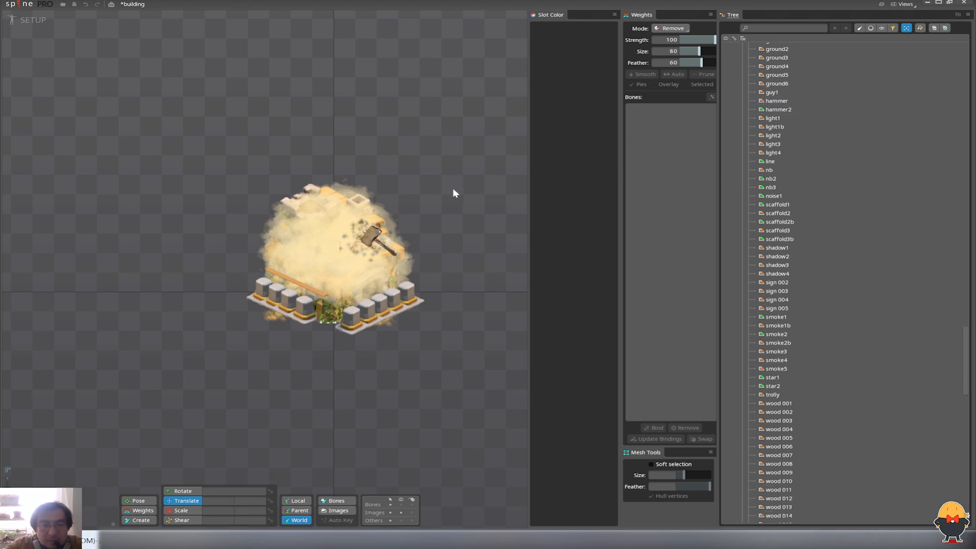
- Move the noise1 slot in the draw order to between star2 and deco 019, show the bones, and save the project
left_click(869, 28)
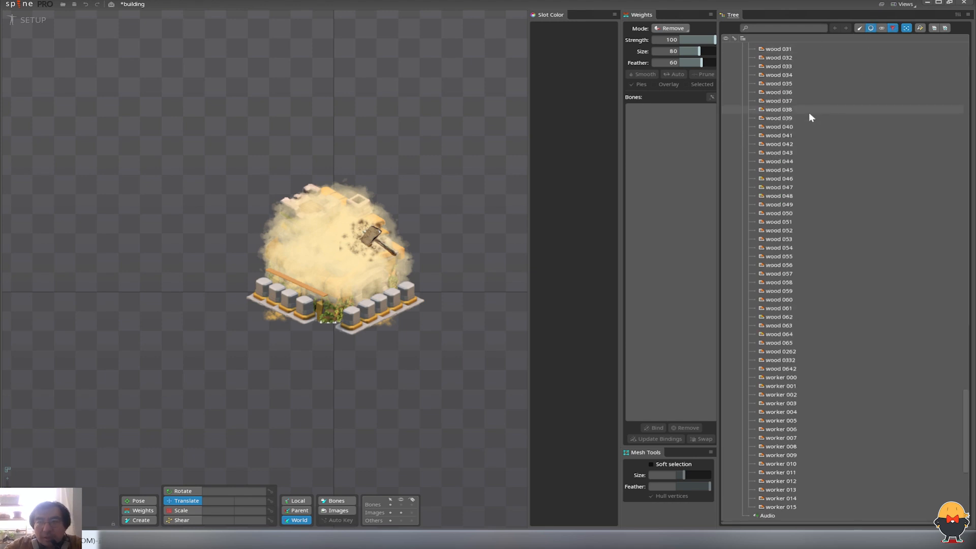
left_click(963, 407)
left_click_drag(965, 407, 956, 65)
left_click_drag(774, 75, 791, 133)
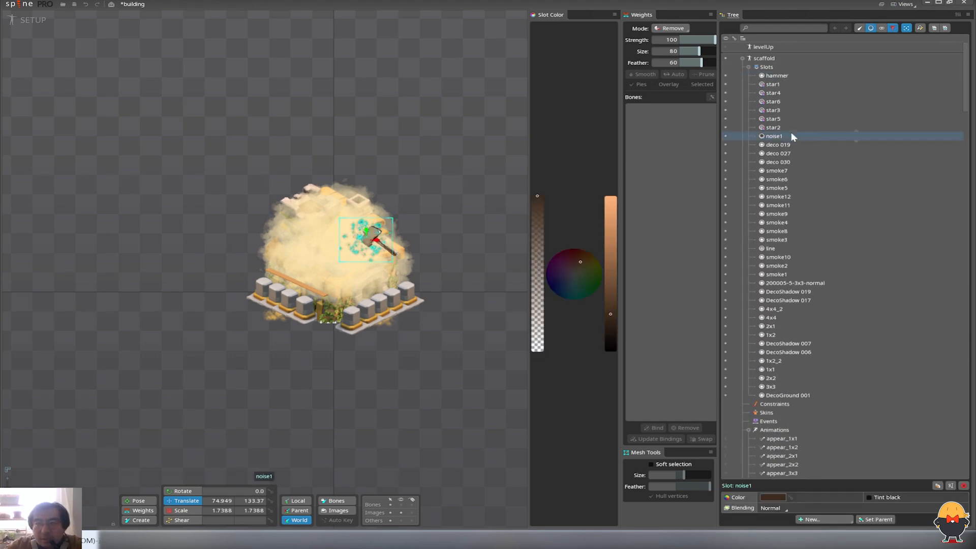
left_click(400, 505)
key("ctrl+s")
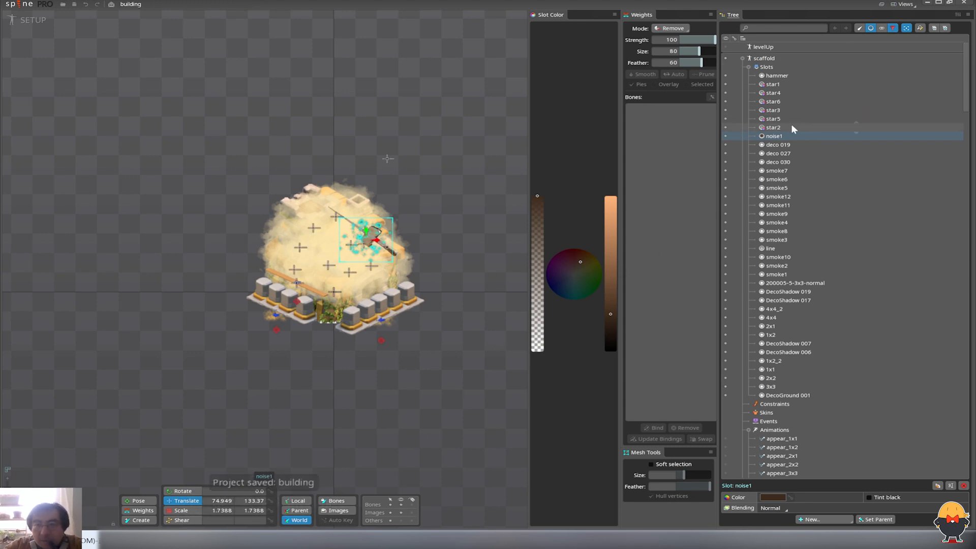
- Select the noise1 attachment under bone17 and make it fully transparent in Setup mode
left_click(869, 29)
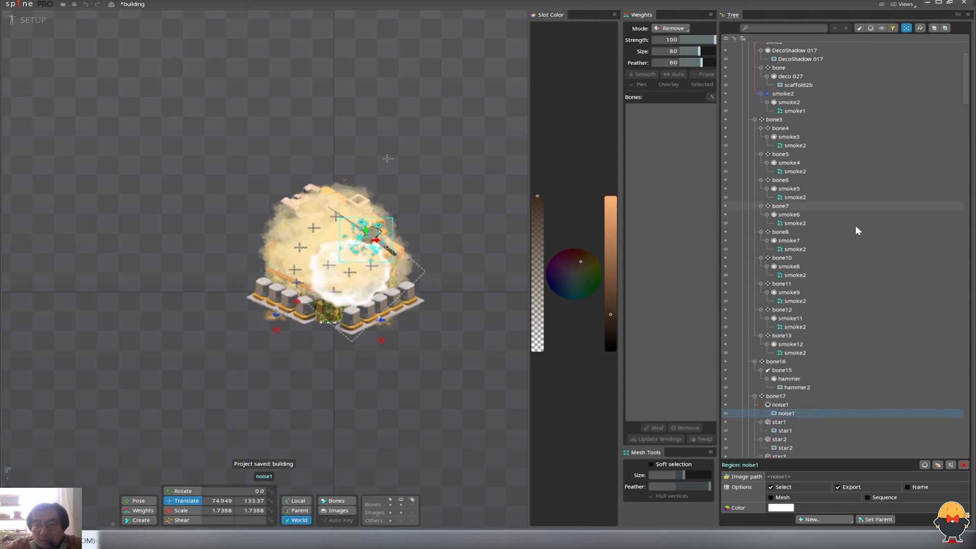
left_click(775, 397)
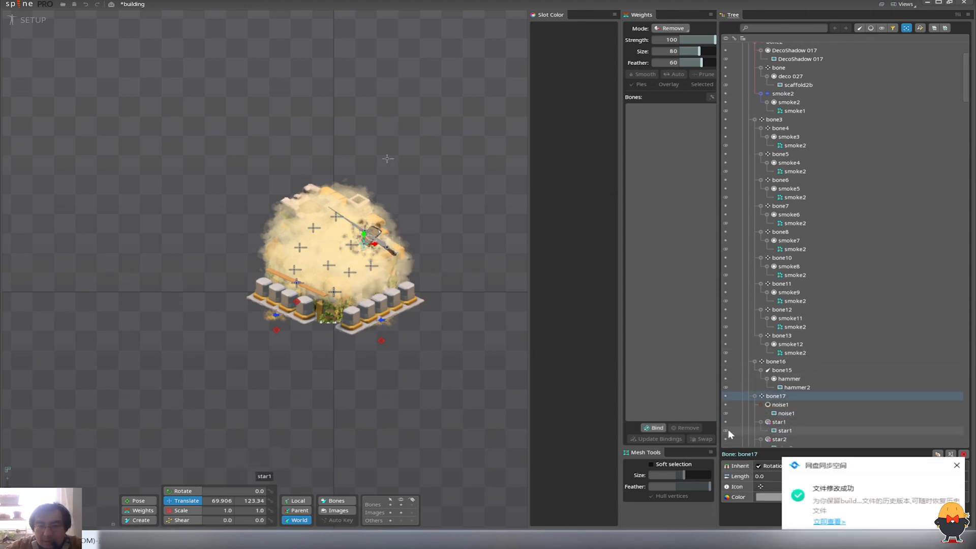
left_click(739, 414)
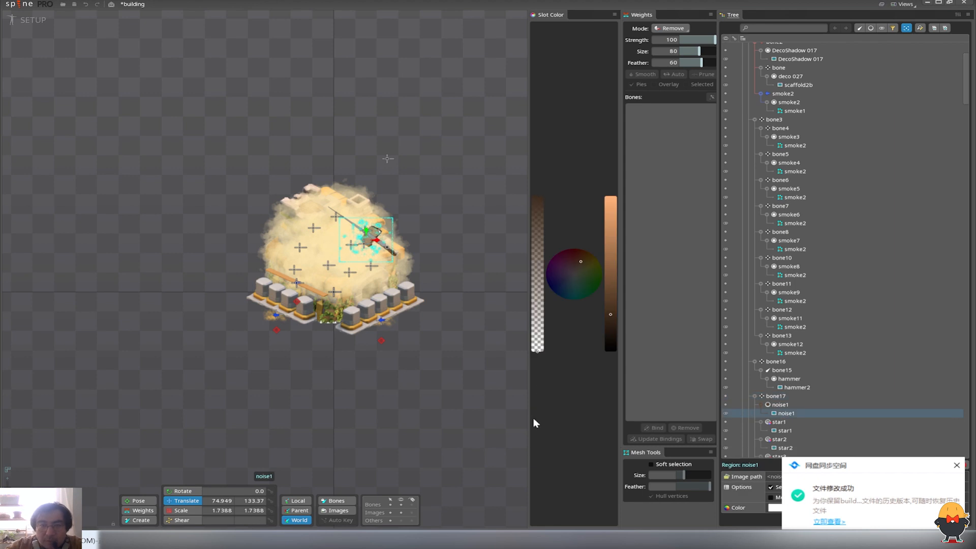
- In the appear_all2 animation, key the noise1 slot fully opaque at frame 29 and save the project
left_click(34, 21)
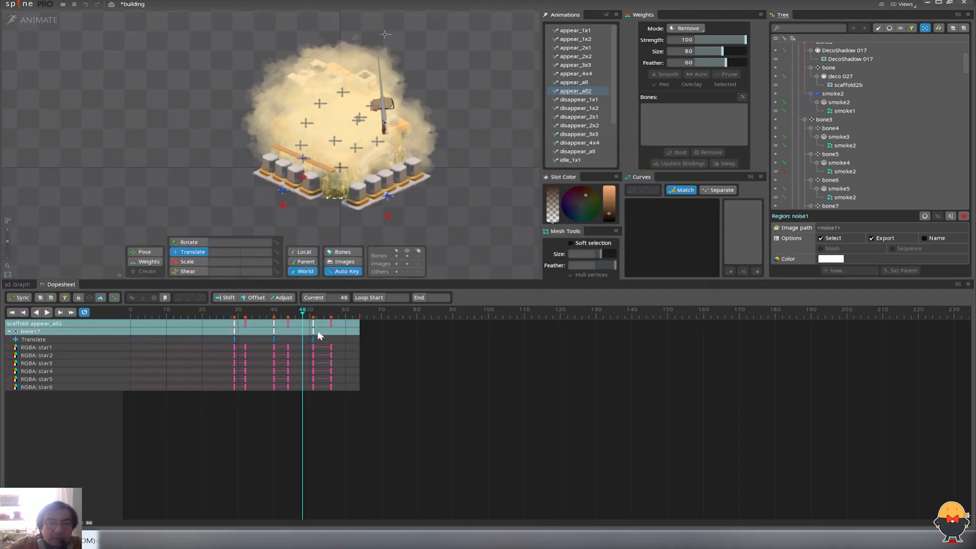
left_click(248, 319)
left_click_drag(232, 309, 235, 312)
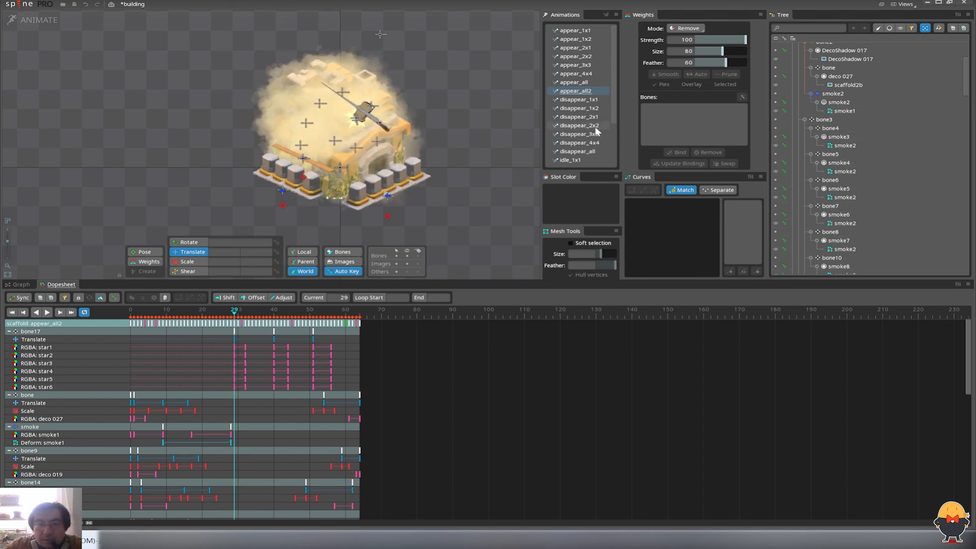
scroll(967, 81, "down", 10)
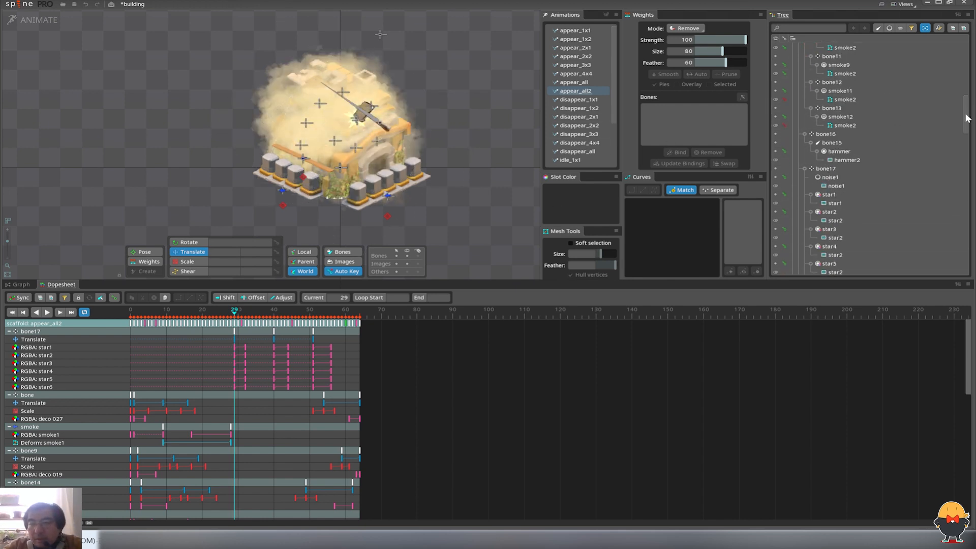
left_click(830, 97)
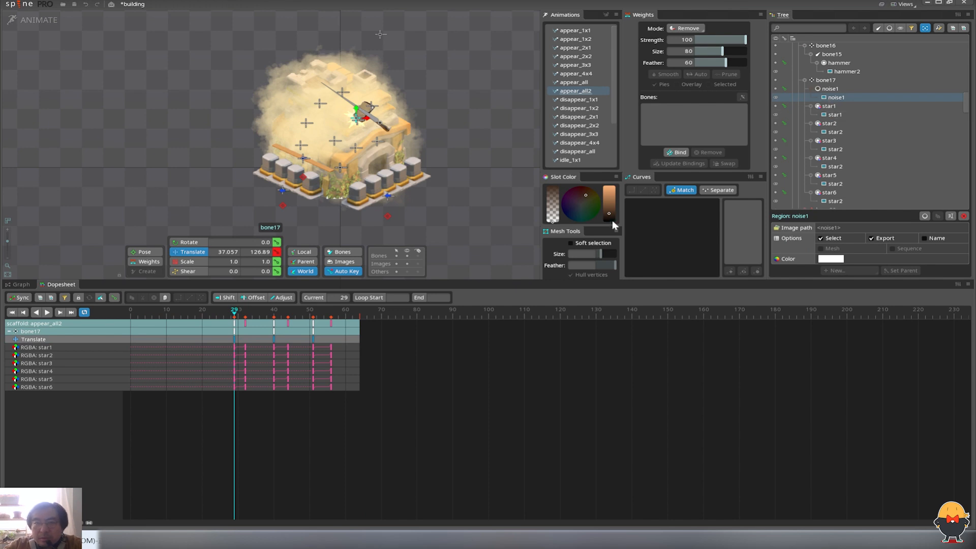
left_click_drag(552, 216, 552, 190)
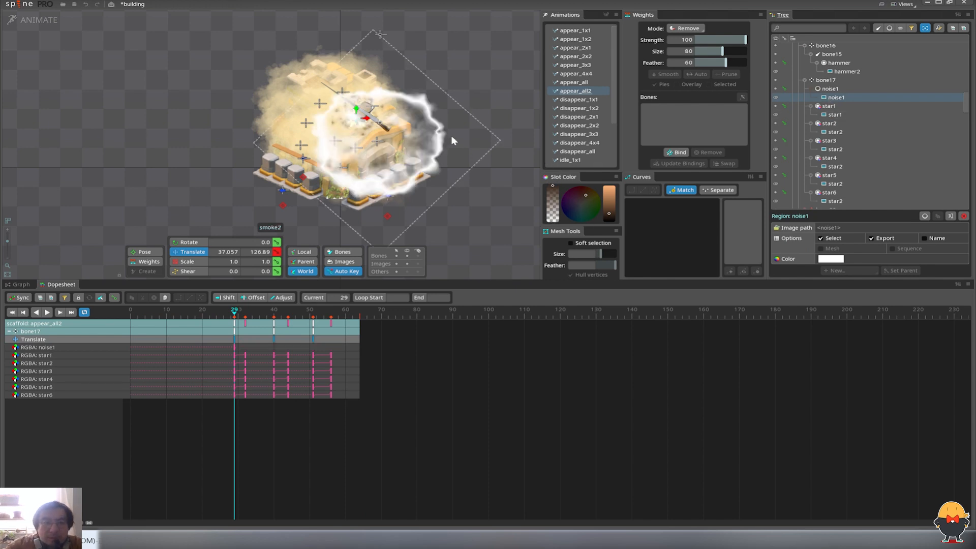
key("ctrl+s")
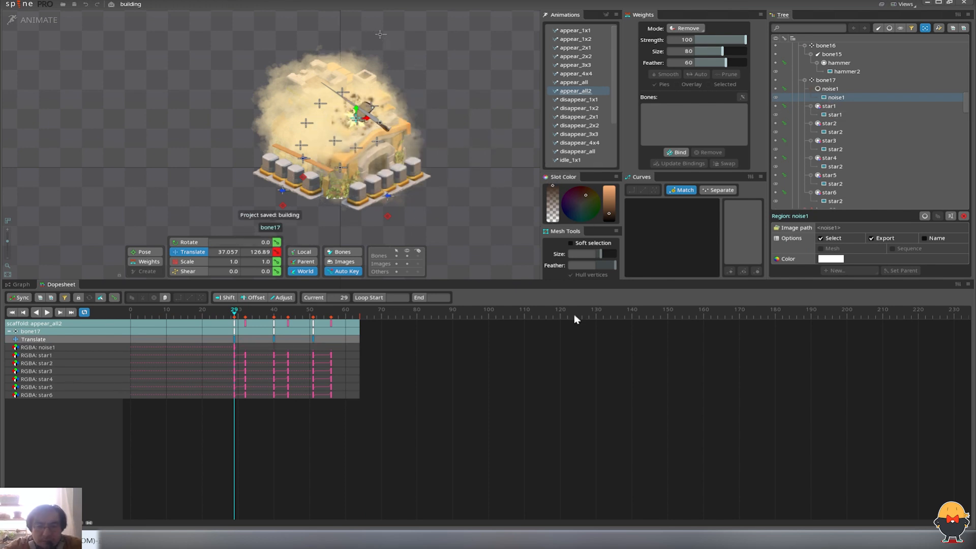
left_click(625, 540)
left_click(732, 376)
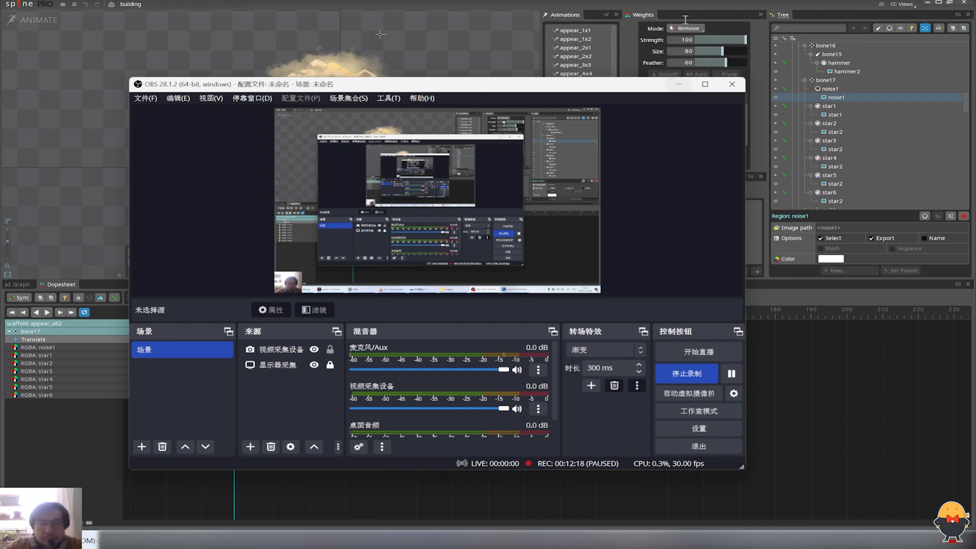
left_click(677, 3)
- Key the noise1 slot fully transparent at frame 32
left_click_drag(229, 316, 246, 315)
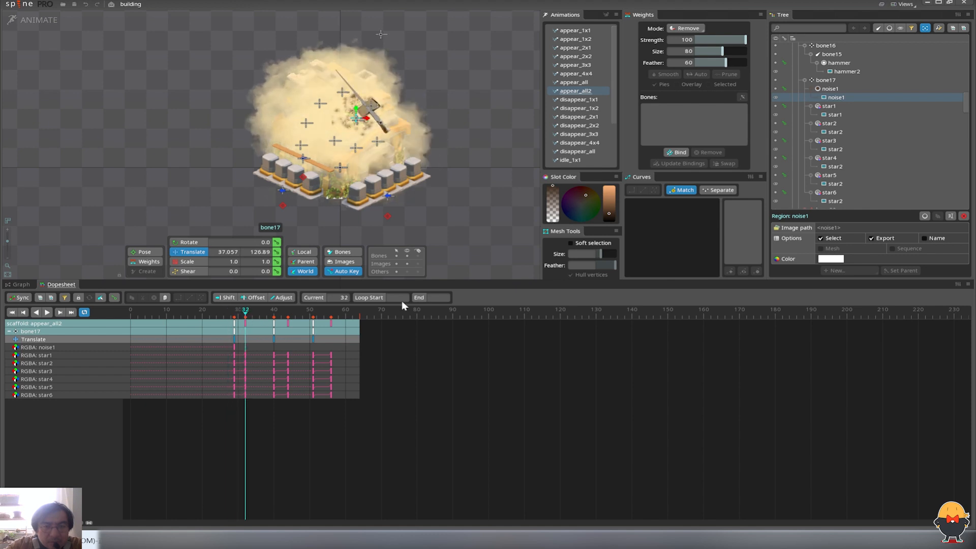
left_click_drag(553, 211, 552, 284)
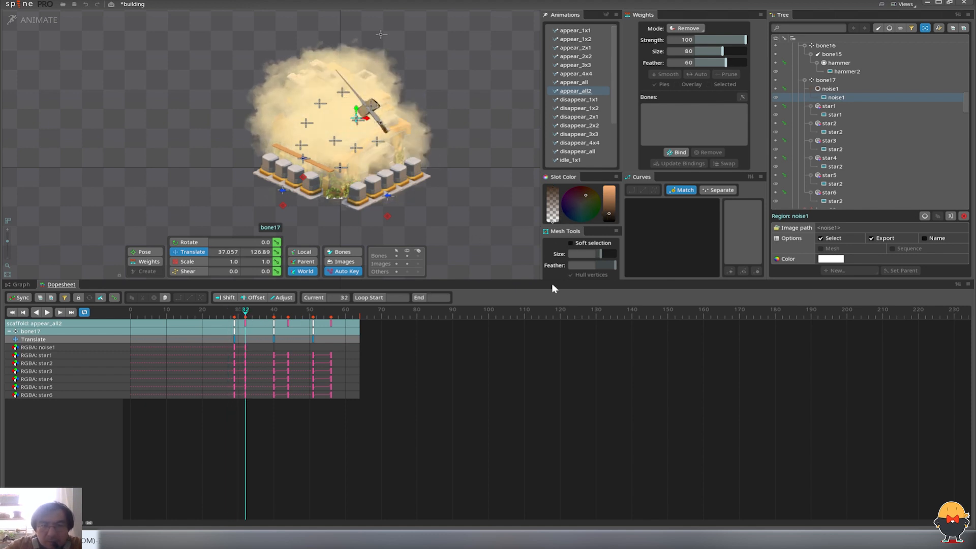
- Turn the noise1 attachment into a mesh in Setup mode, keeping appear_all2 at frame 29 when returning to Animate mode
mouse_move(233, 316)
left_mouse_down()
mouse_move(251, 316)
mouse_move(236, 325)
left_mouse_up()
left_click(38, 22)
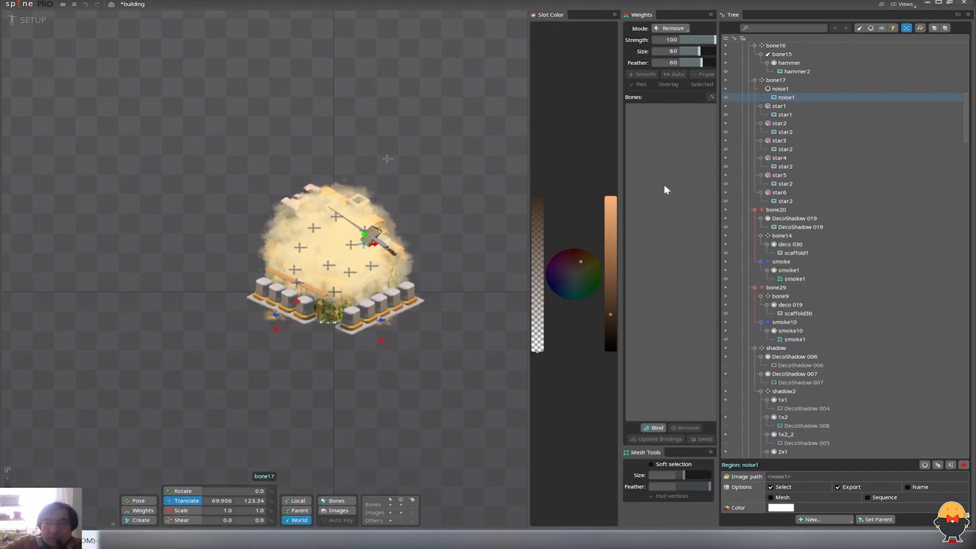
left_click(772, 497)
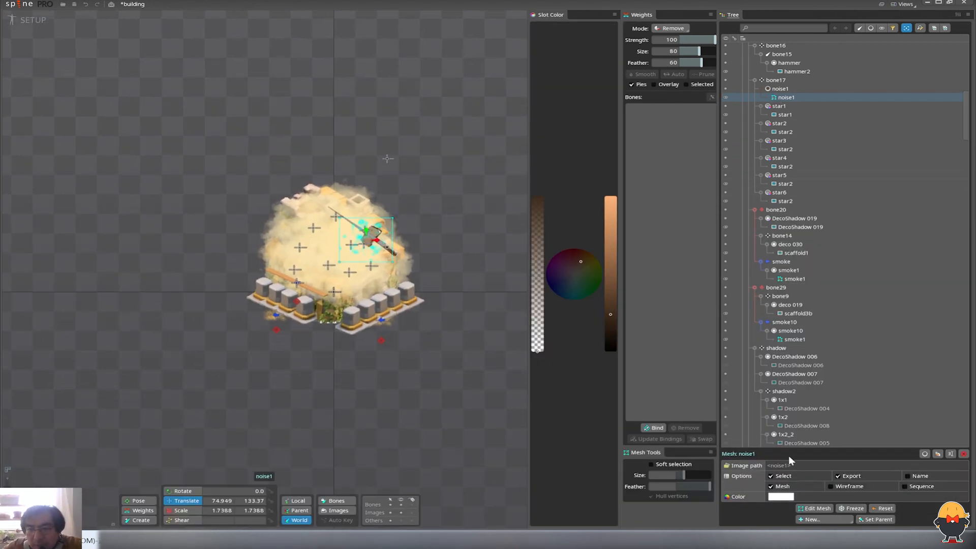
left_click(36, 23)
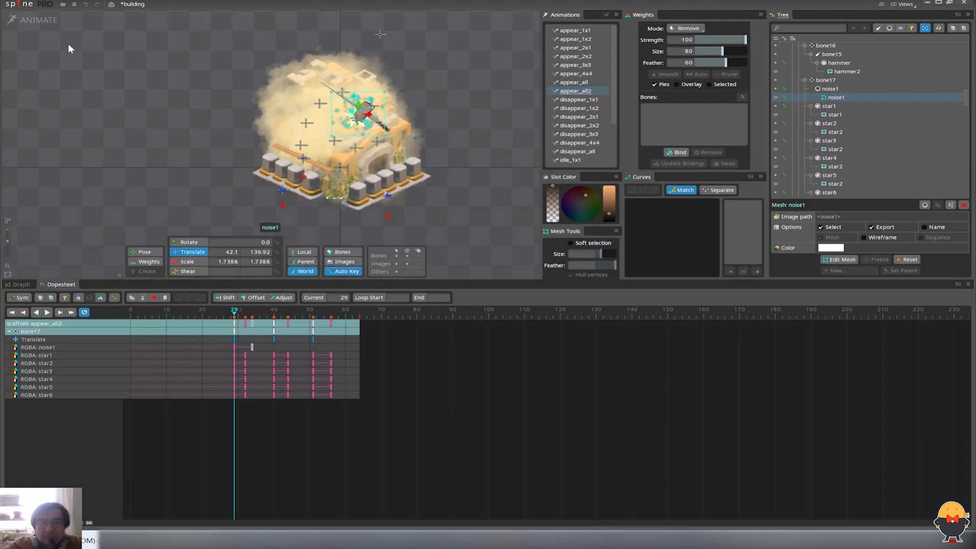
left_click(625, 539)
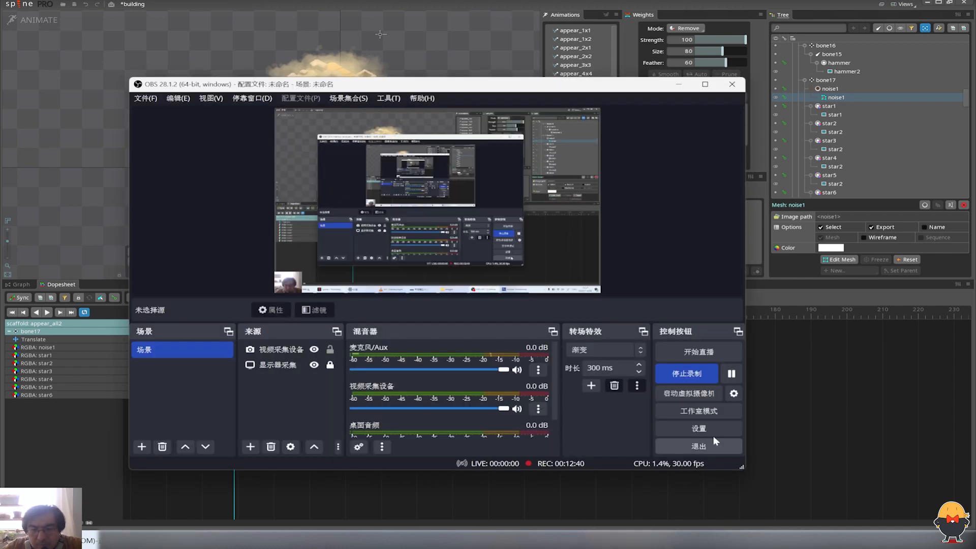
left_click(549, 3)
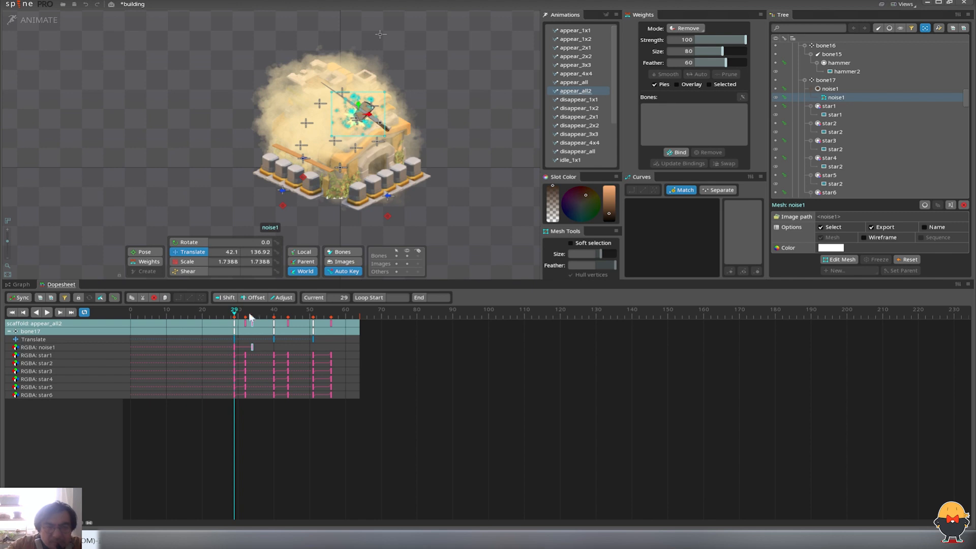
- Key the noise1 mesh's deform at frame 29 of appear_all2 and clear the selection
left_click(784, 98)
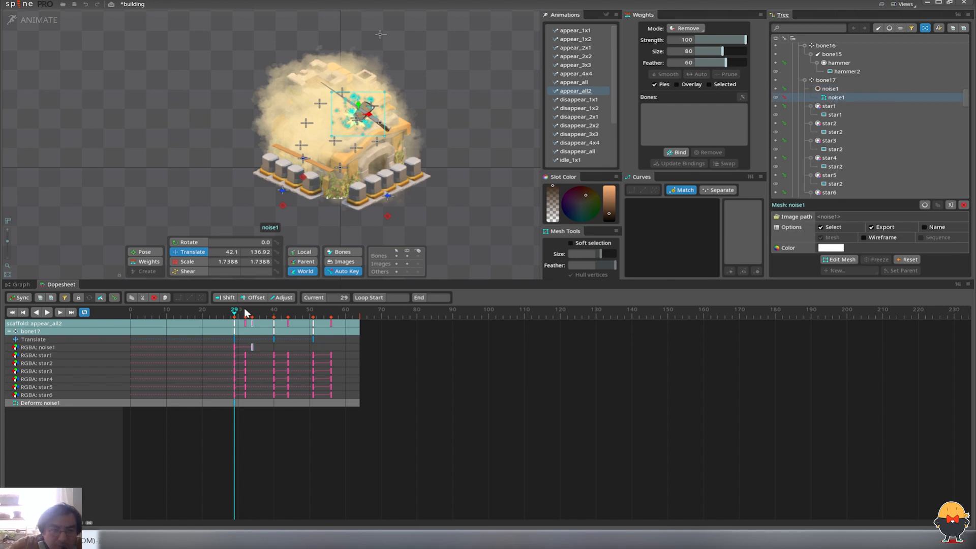
left_click_drag(246, 312, 246, 319)
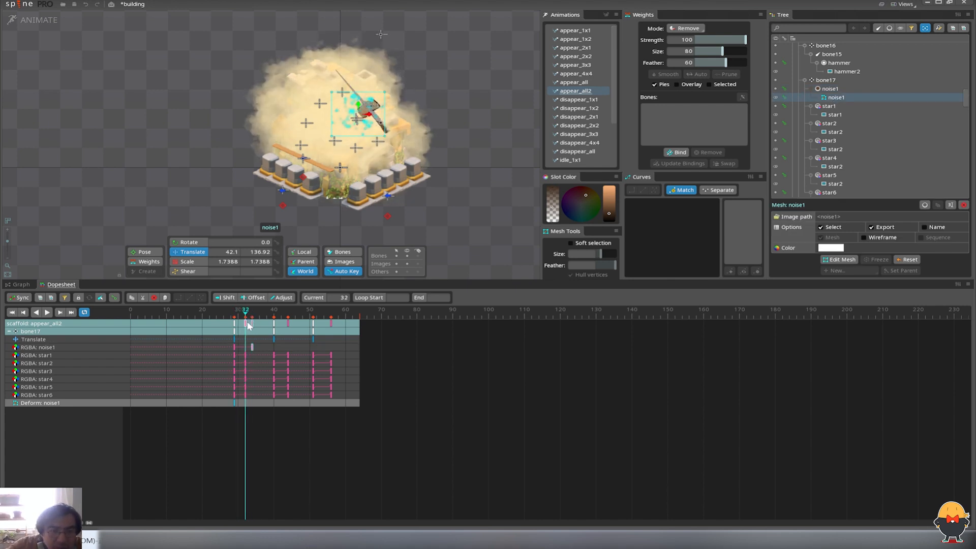
key("space")
left_click(235, 314)
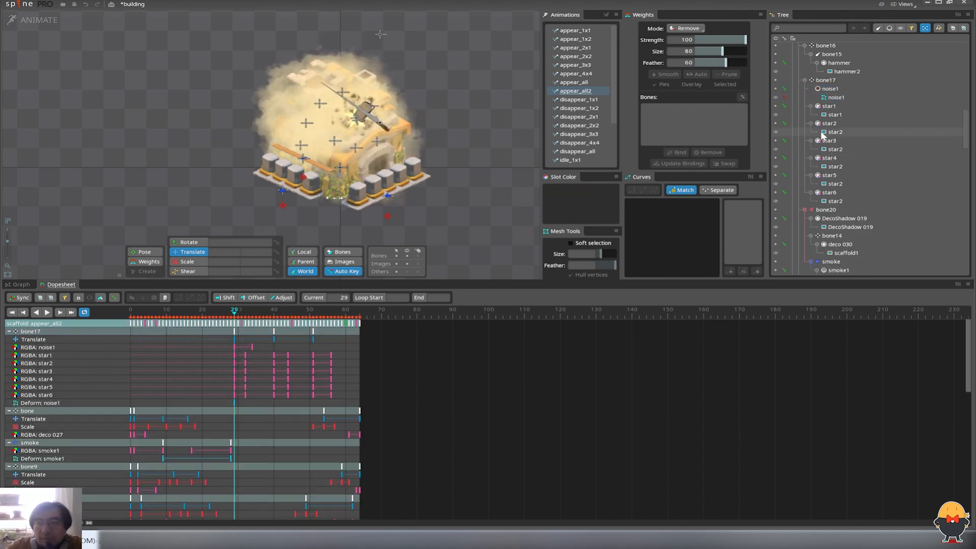
- Scale the noise1 mesh up to about 2.66 at frame 34 so its deform is keyed there
left_click(838, 97)
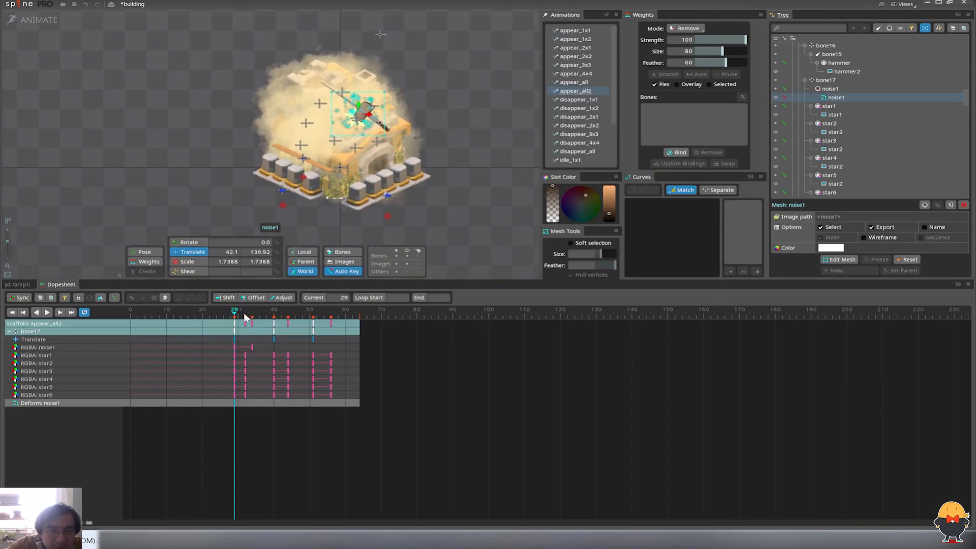
left_click(65, 299)
mouse_move(238, 319)
left_mouse_down()
mouse_move(225, 324)
mouse_move(223, 314)
mouse_move(252, 315)
left_mouse_up()
left_click(65, 298)
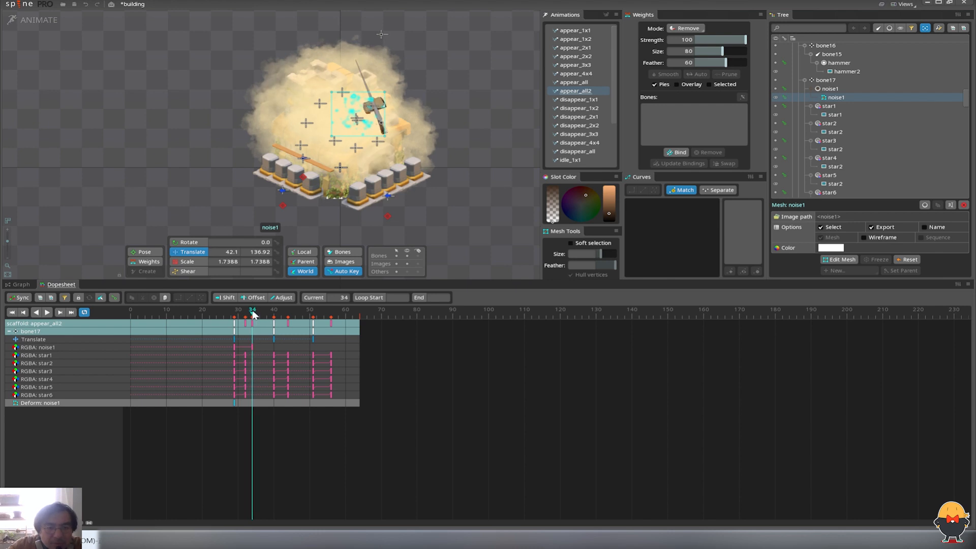
key("x")
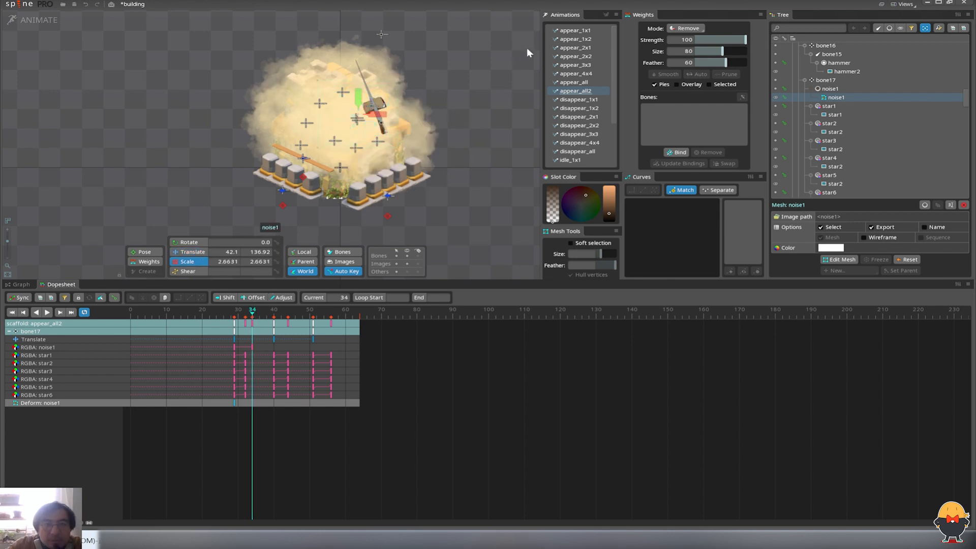
left_click(10, 331)
left_click(9, 331)
left_click(23, 339)
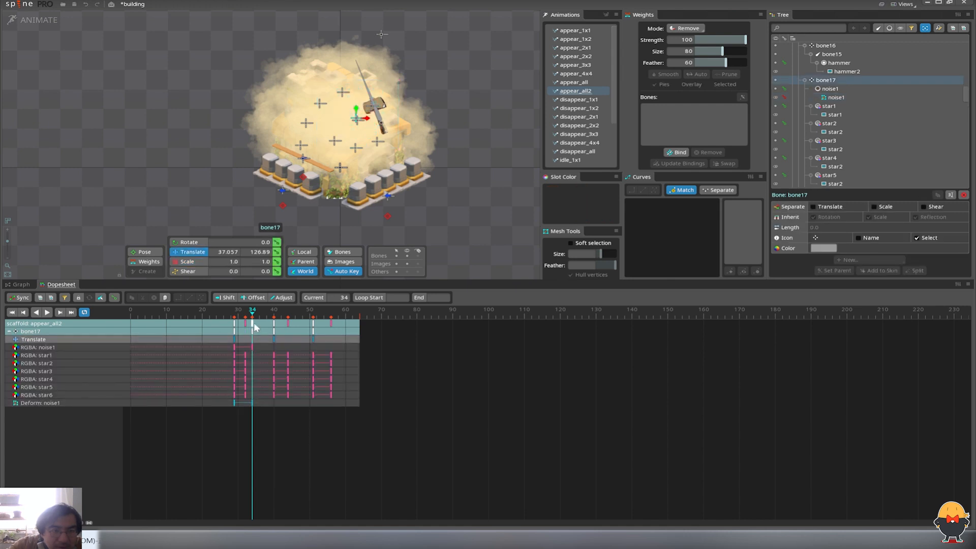
- Scale the noise1 mesh down to about 0.95 at the frame 29 deform key
key("space")
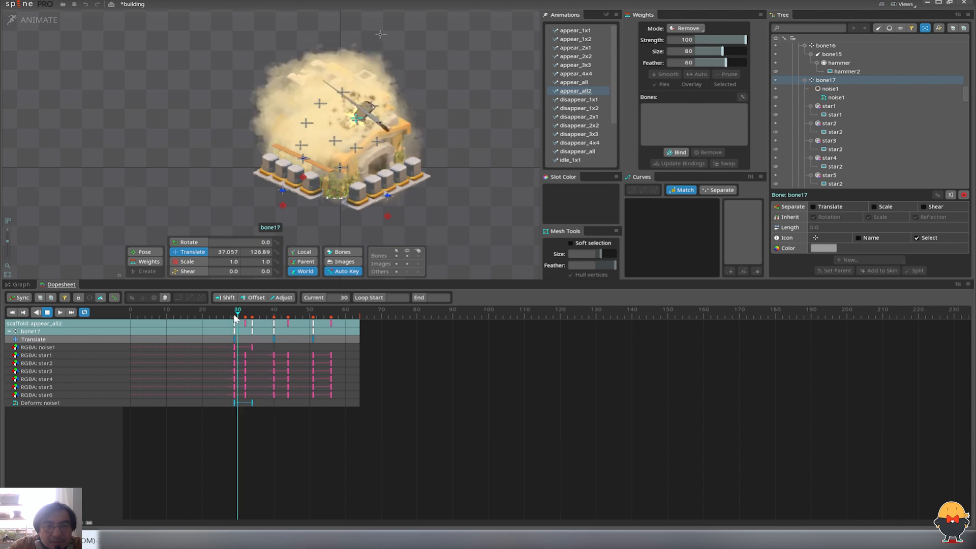
left_click(235, 320)
left_click(82, 402)
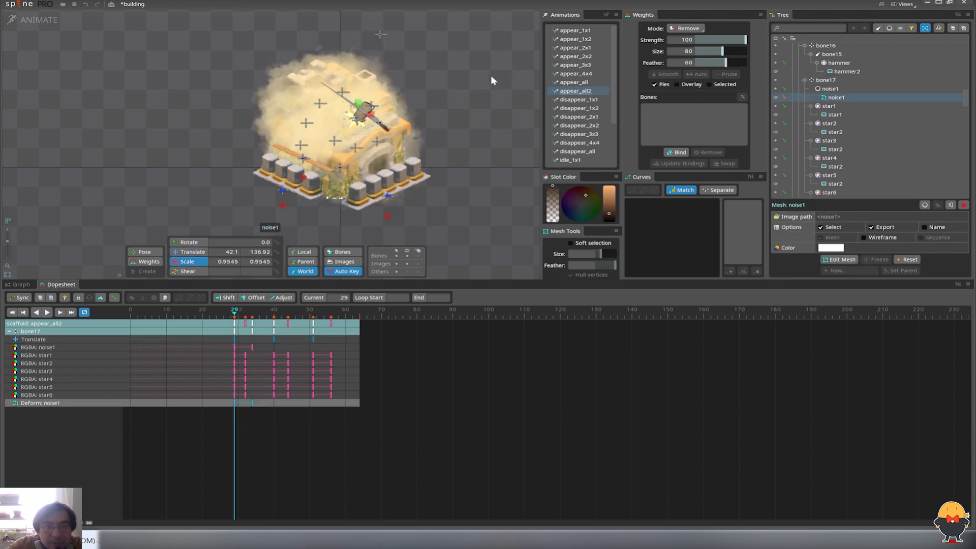
key("v")
left_click(448, 133)
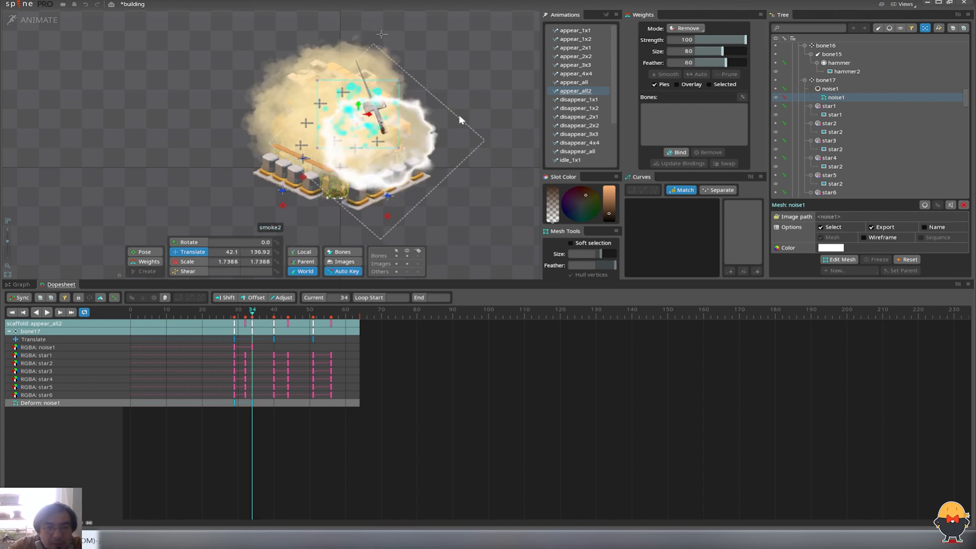
- Rescale the noise1 mesh at frame 34 to key its deform again, and clear the selection
left_click_drag(503, 77, 484, 77)
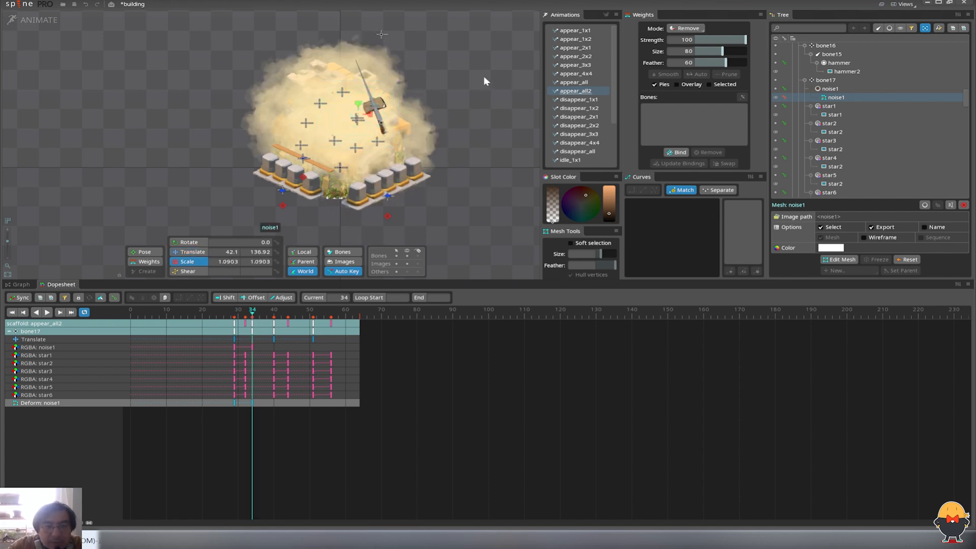
key("v")
mouse_move(252, 312)
left_mouse_down()
mouse_move(229, 312)
mouse_move(263, 318)
left_mouse_up()
key("space")
- Give the noise1 color and deform keys at frames 29 and 34 a Bezier curve and copy them
left_click_drag(263, 406, 232, 403)
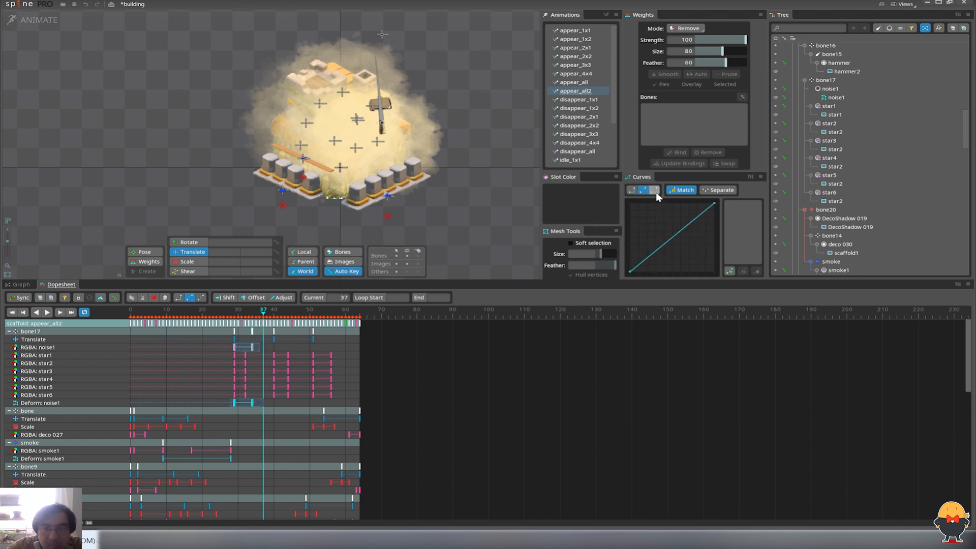
left_click(654, 191)
key("ctrl+c")
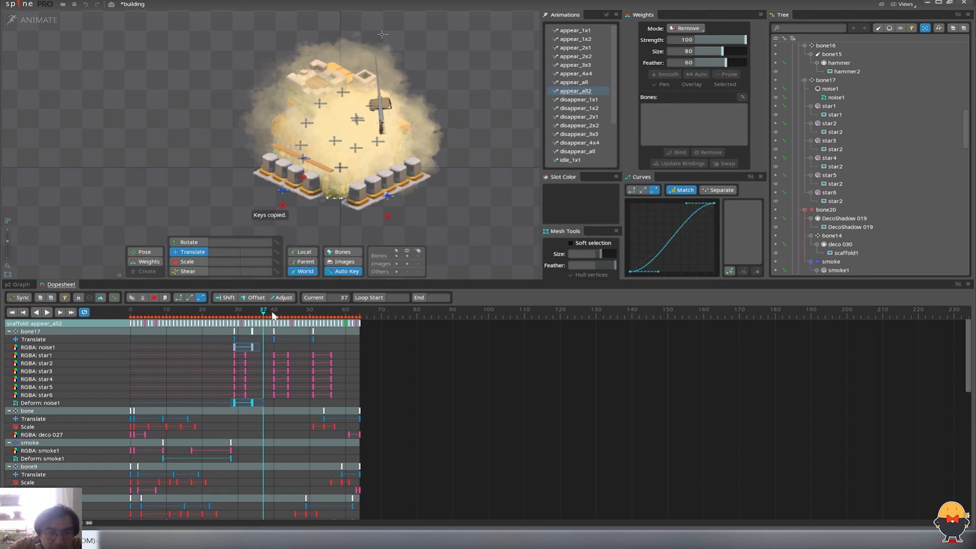
- Paste the noise1 keys at frames 40 and 51, make the keys at frames 34 and 45 stepped, and save the project
left_click_drag(271, 405, 235, 410)
left_click(274, 311)
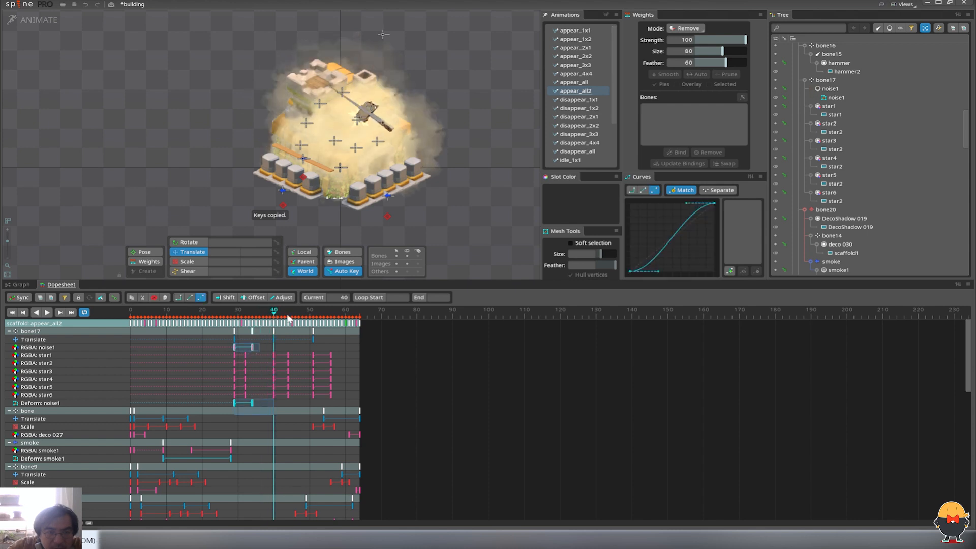
key("ctrl+v")
left_click(313, 311)
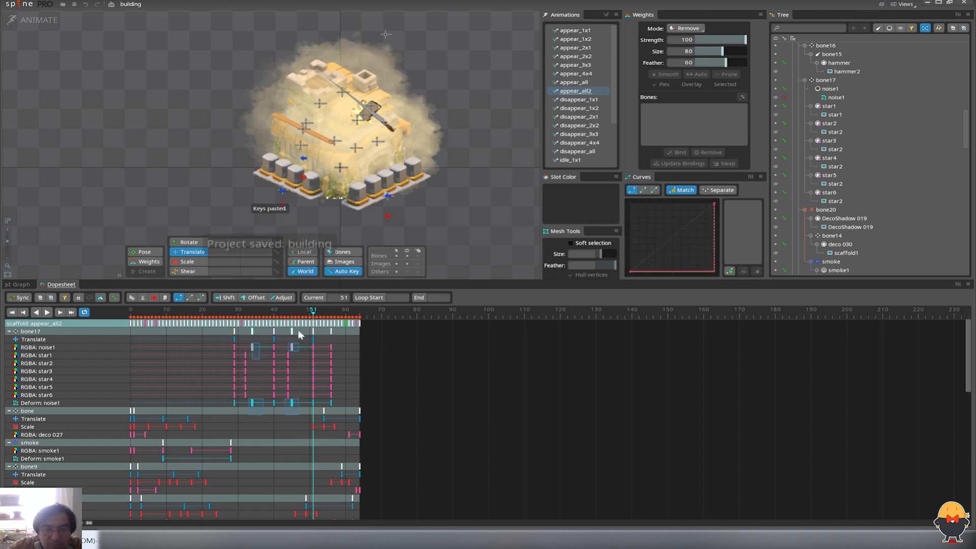
key("ctrl+s")
- Play the appear_all2 animation at a smaller size to review the debris flashes on the hammer strikes
key("l")
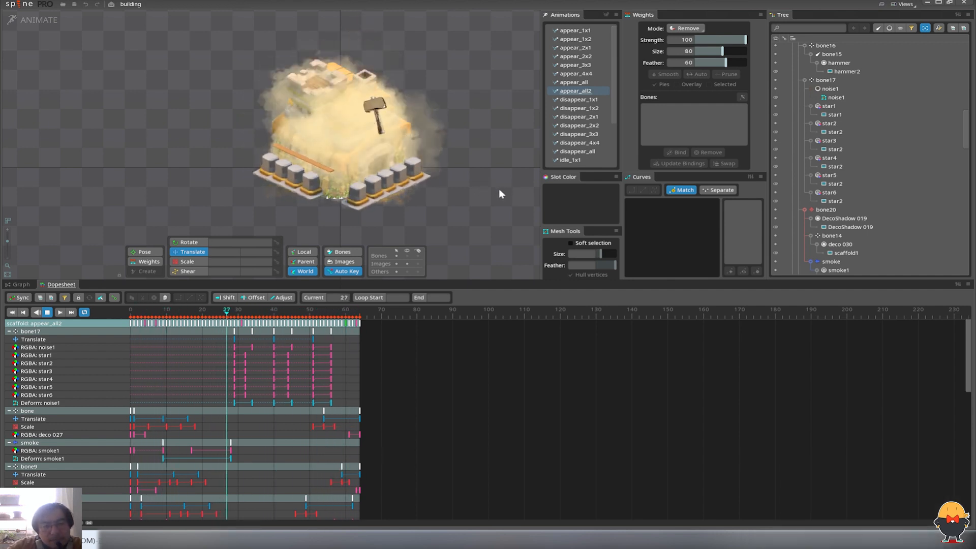
left_click_drag(8, 244, 8, 246)
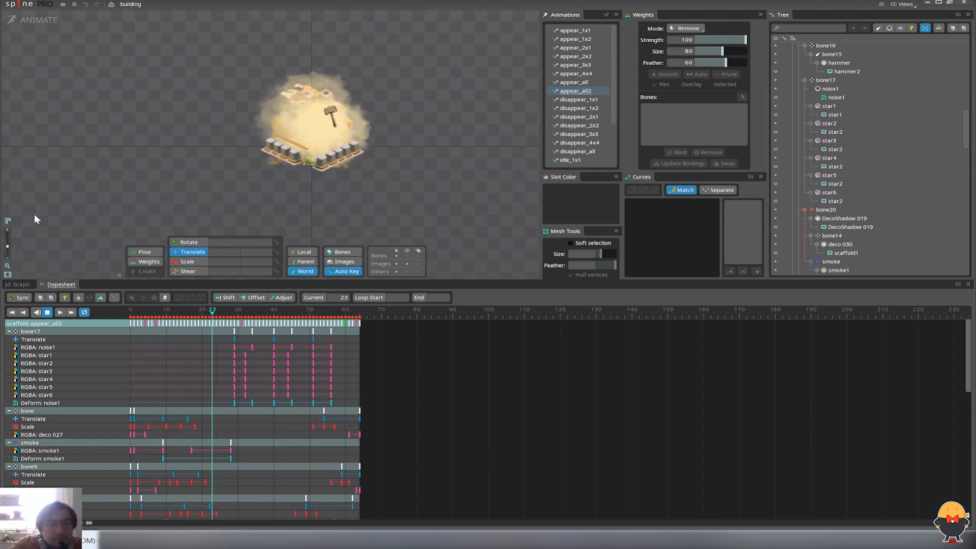
key("d")
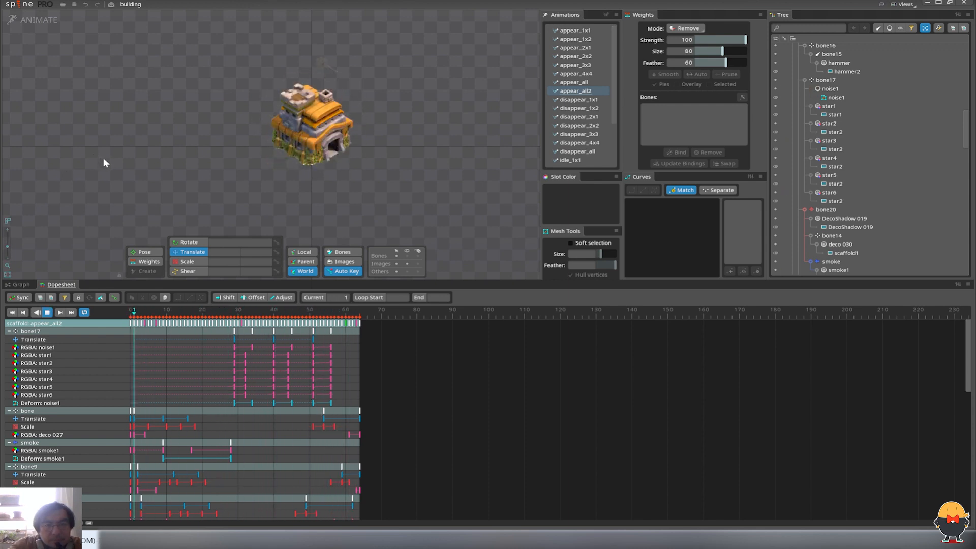
key("d")
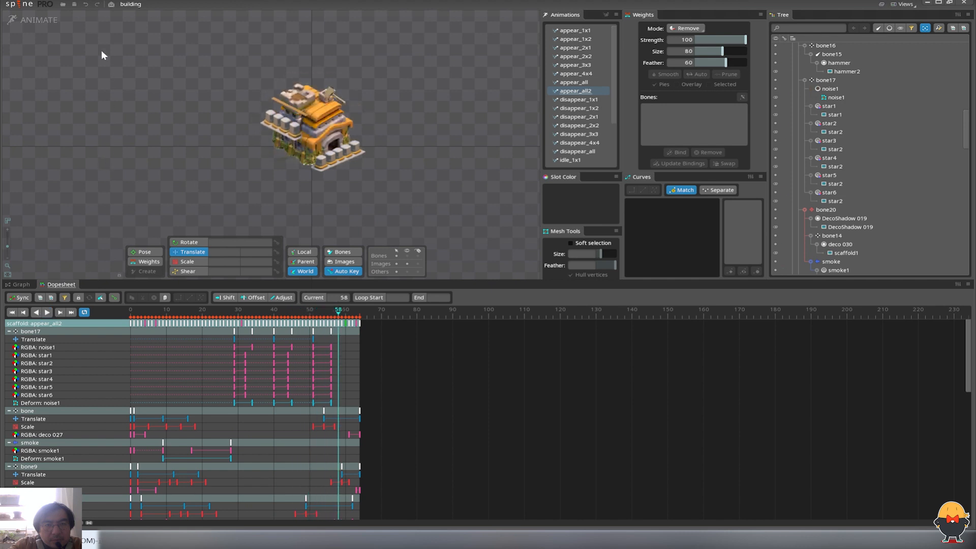
- Move the noise1 slot in the draw order to between hammer and star1, and play appear_all2 to check it
left_click(33, 20)
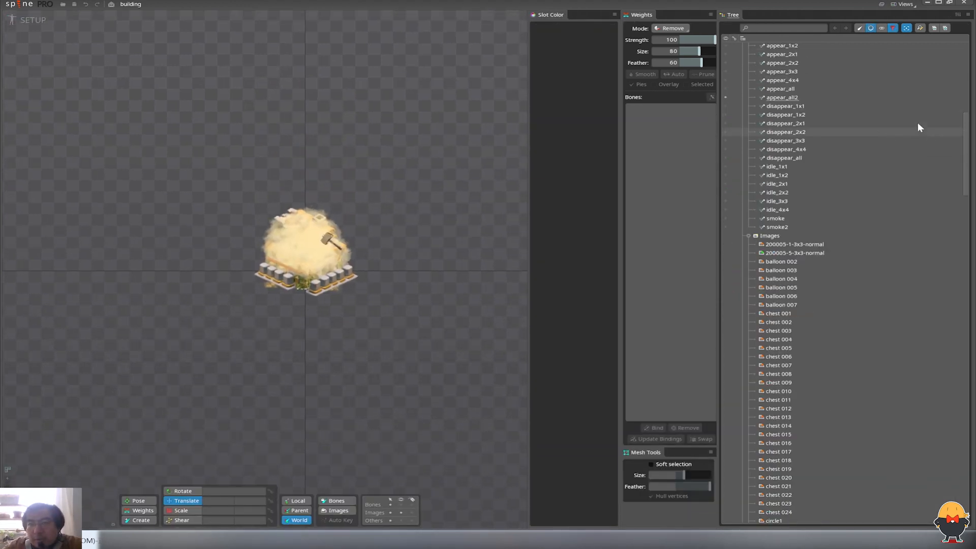
scroll(955, 126, "up", 10)
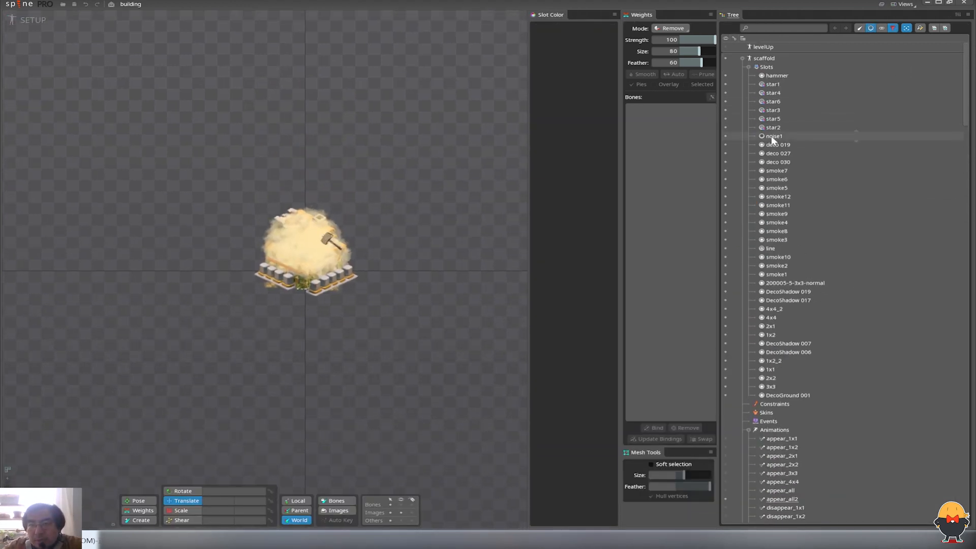
left_click_drag(773, 136, 775, 80)
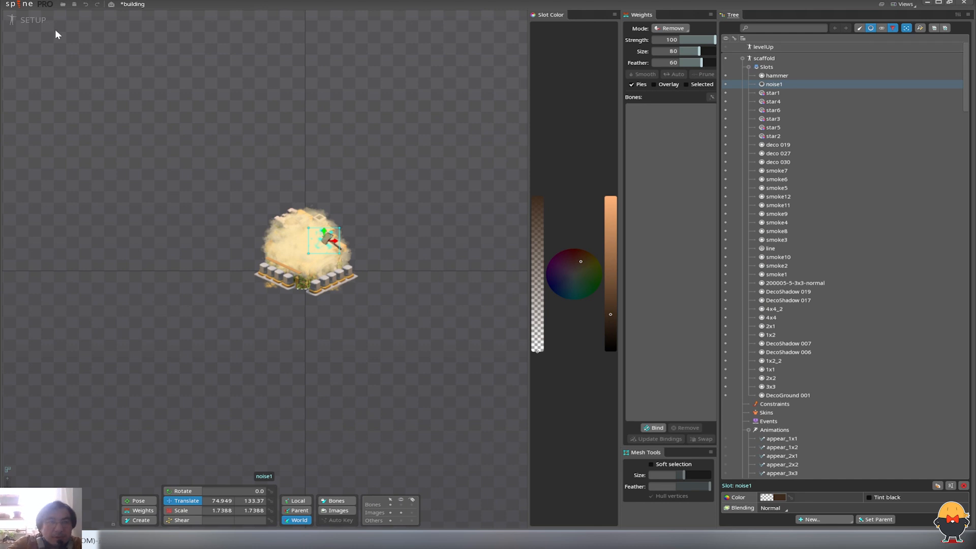
left_click(39, 21)
key("d")
key("space")
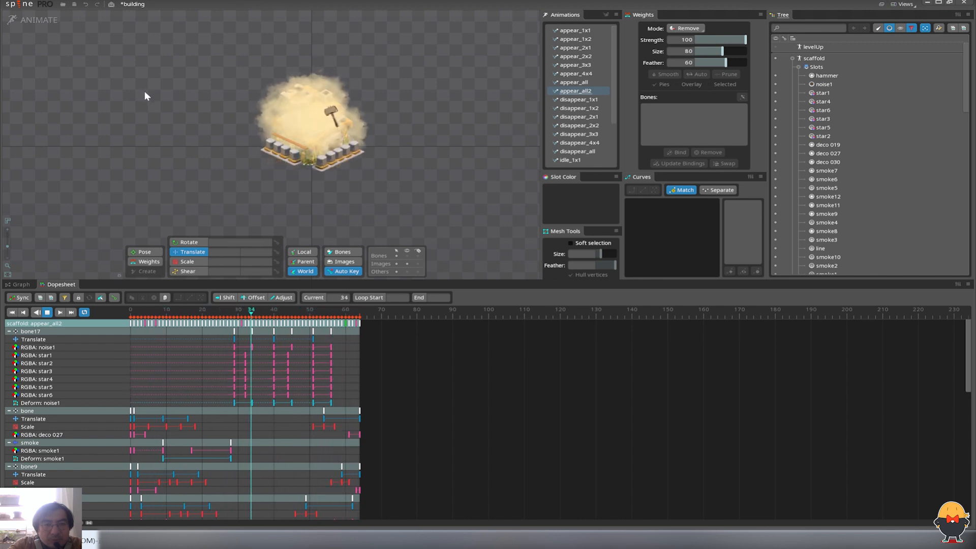
key("d")
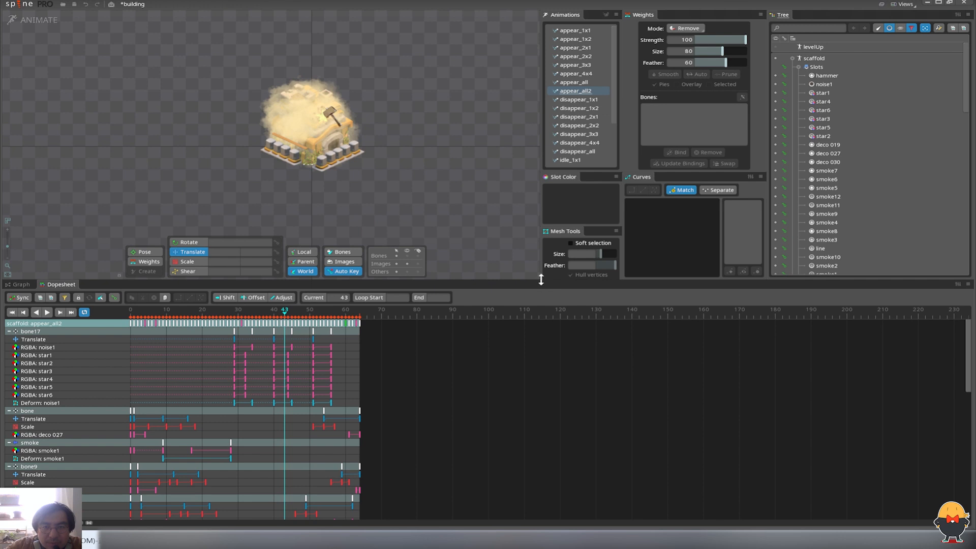
- Enlarge the Dopesheet and delete the two smoke7 color keys lying between bone8's key groups near frames 25 and 38
left_click_drag(541, 280, 536, 206)
left_click_drag(969, 265, 955, 413)
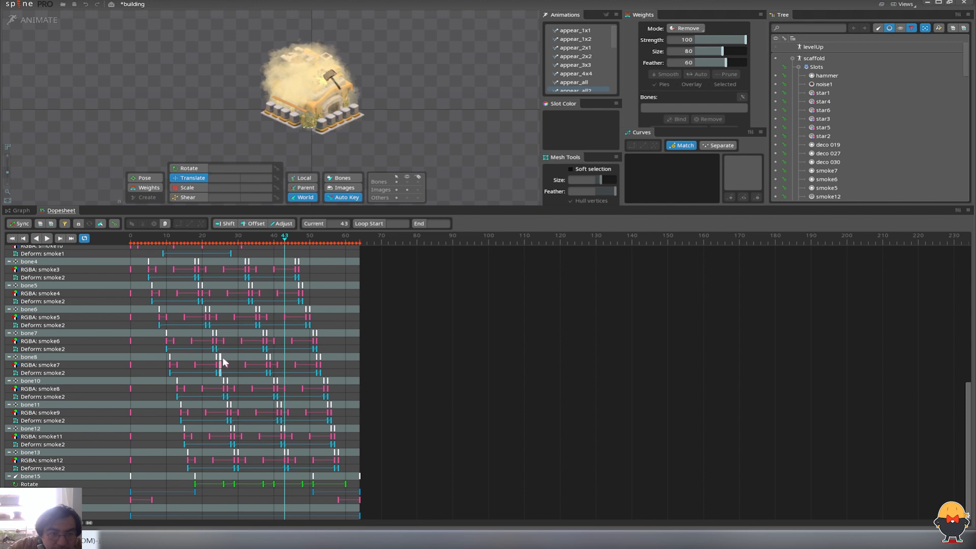
left_click(266, 362)
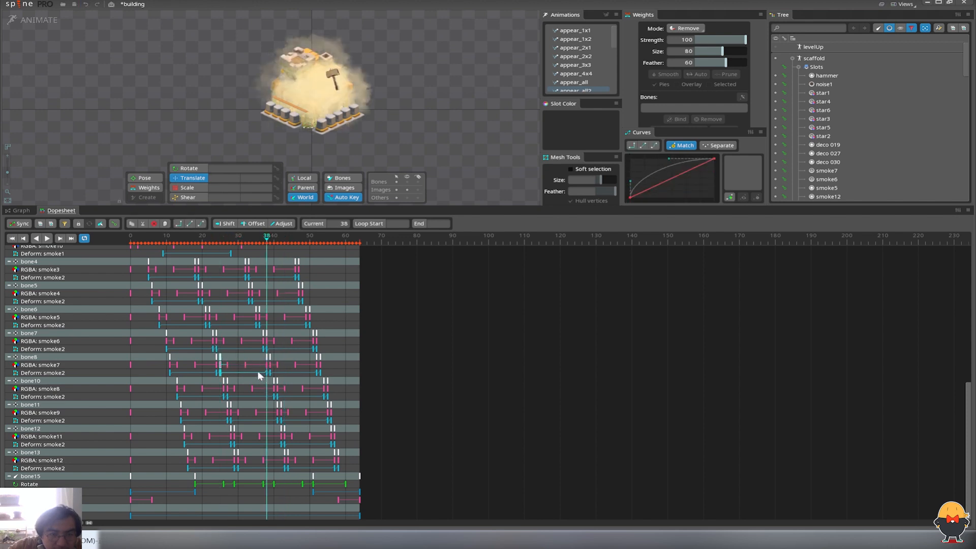
left_click_drag(268, 363, 241, 364)
key("ctrl+z")
left_click_drag(248, 358, 235, 367)
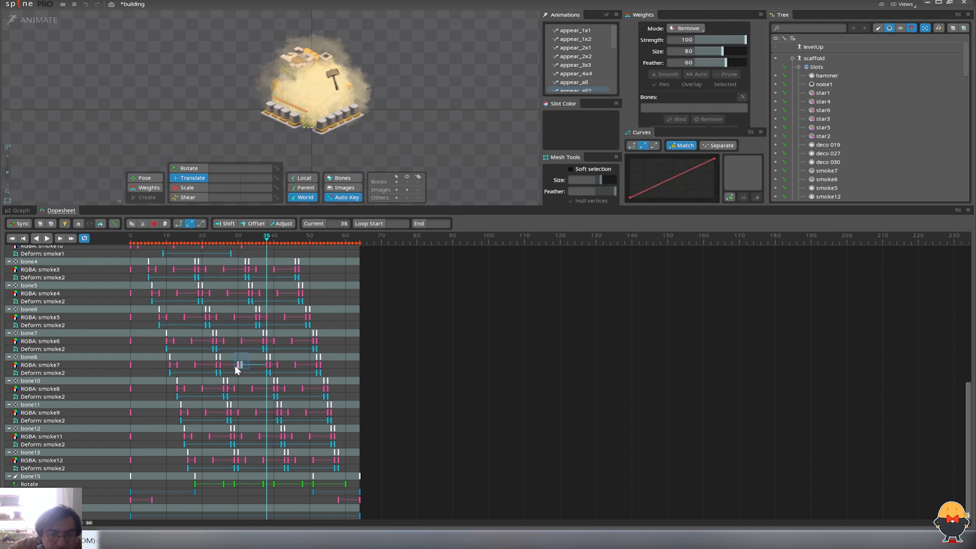
key("Delete")
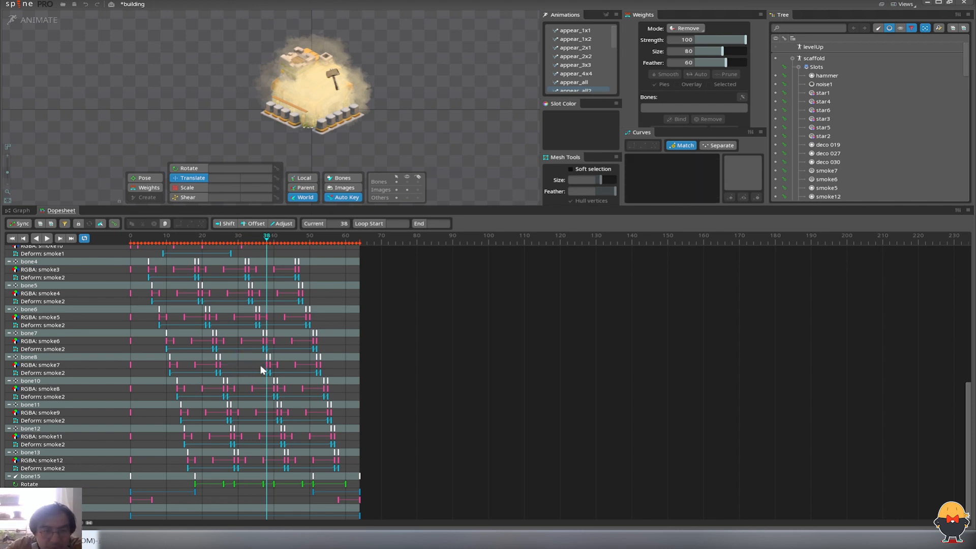
- Delete bone8's duplicate keys near frames 25 and 38, and move its remaining smoke7 key groups to frames 31 and 33
left_click(266, 360)
key("Delete")
left_click(221, 360)
key("Delete")
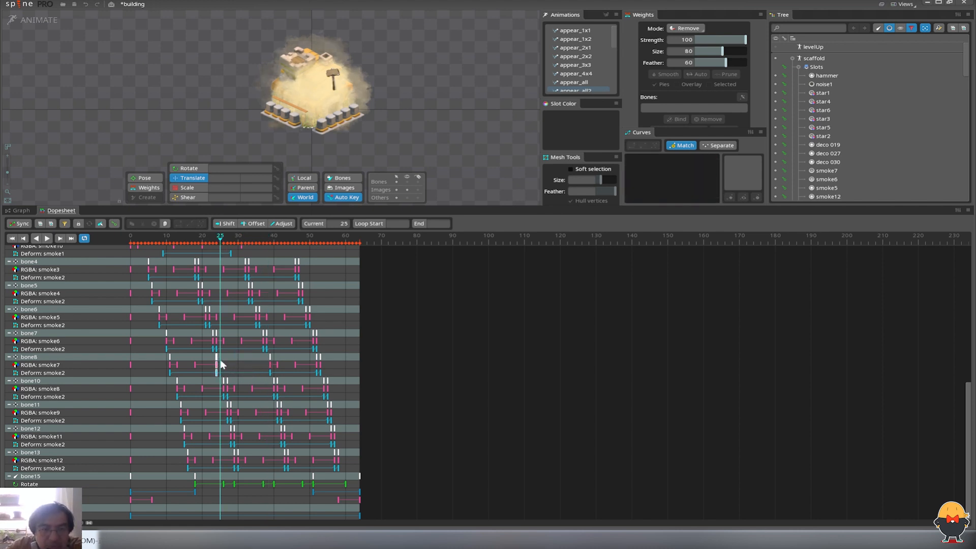
left_click_drag(231, 369, 269, 360)
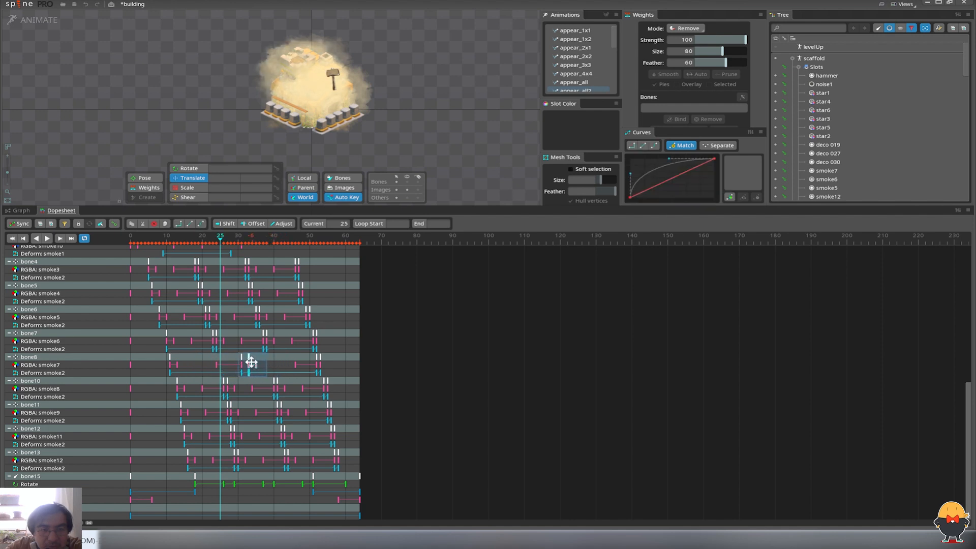
left_click(255, 389)
left_click(242, 372)
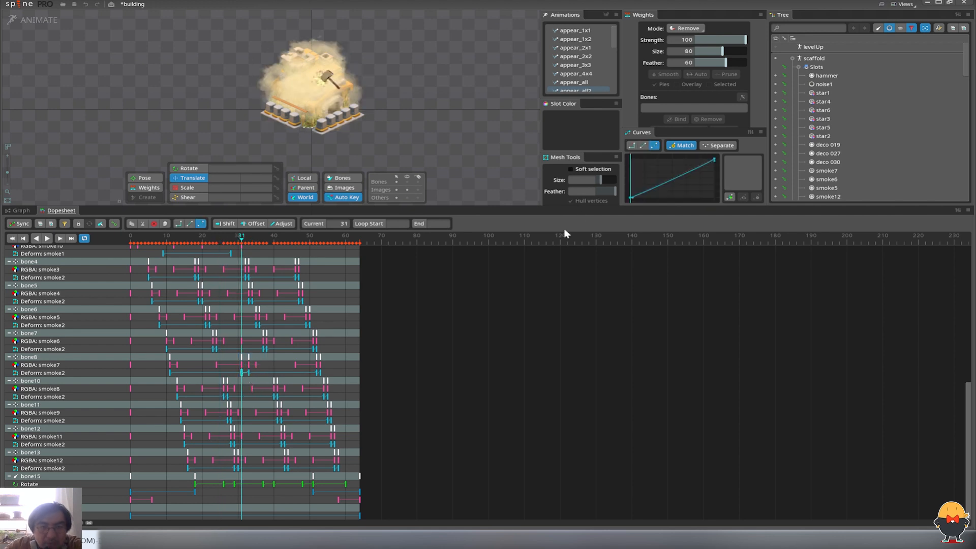
- Scrub and play the appear_all2 animation to check bone8's smoke puff
left_click(219, 238)
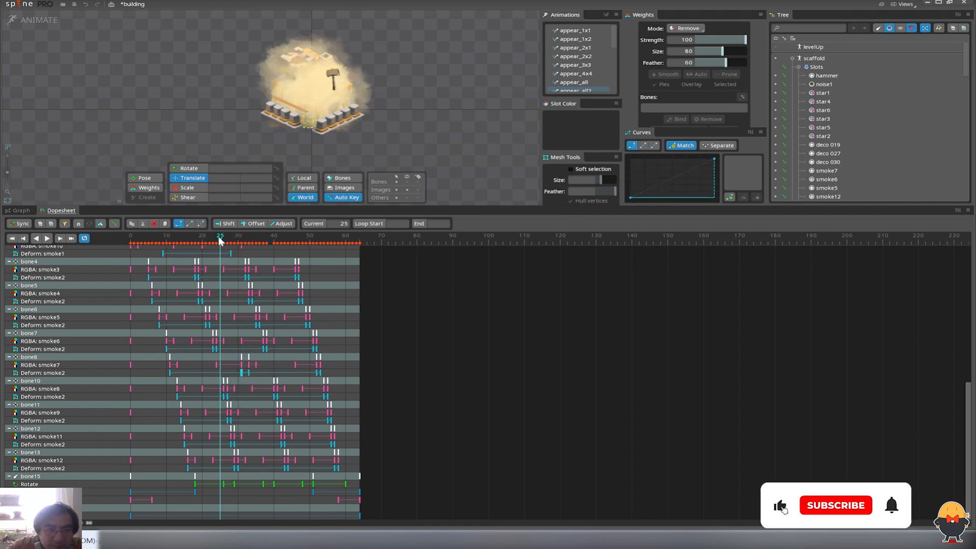
left_click_drag(220, 239, 195, 244)
key("space")
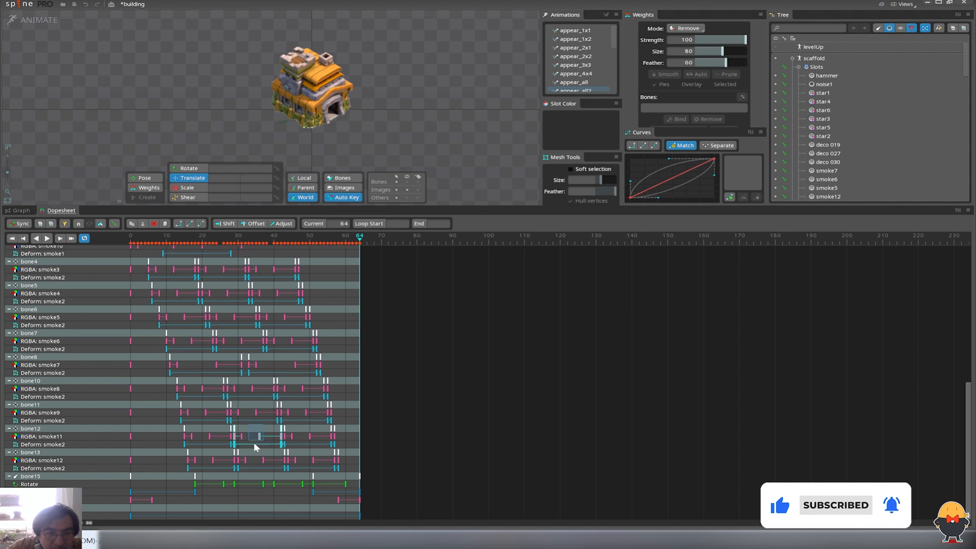
- Delete duplicate middle keys on bone12 and bone6, moving the remaining key groups to frames 35 and 37 and frames 28 and 29 respectively
key("Delete")
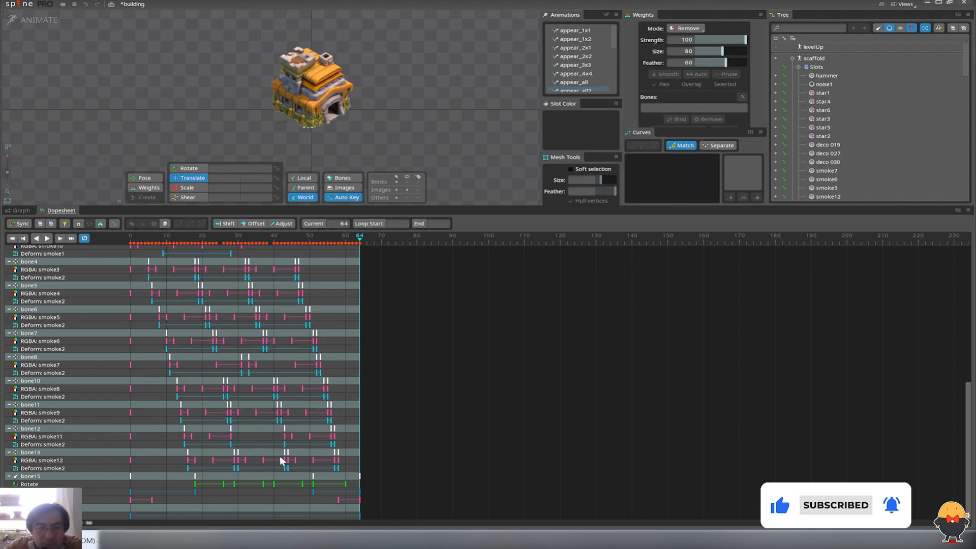
left_click_drag(233, 431, 250, 432)
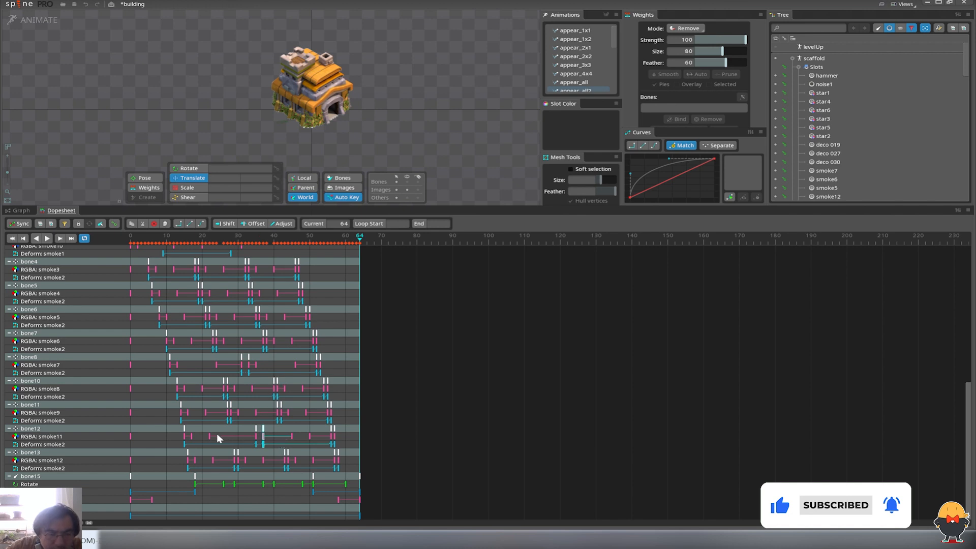
left_click(256, 310)
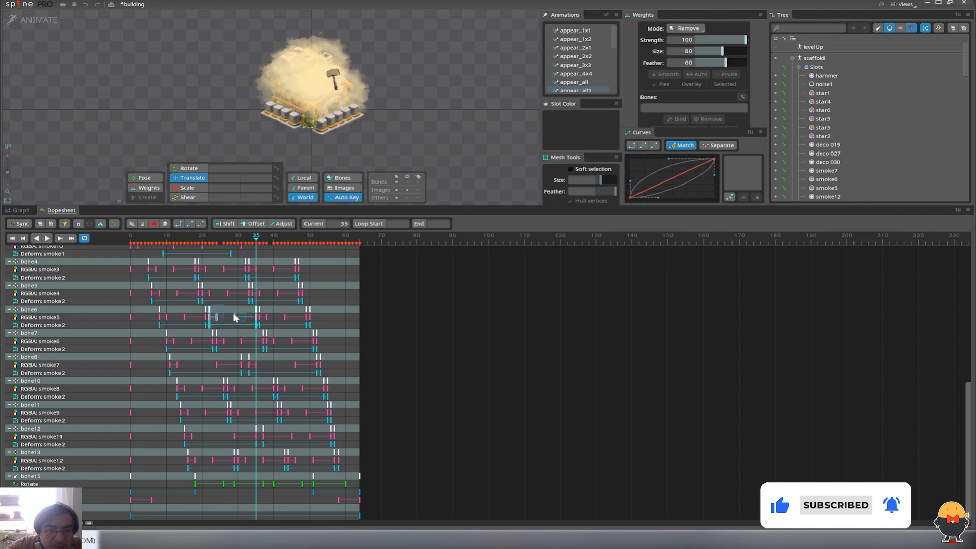
key("Delete")
left_click_drag(206, 318, 249, 314)
- Play appear_all2 from near its start to check the bone6 and bone12 smoke timing
left_click_drag(229, 238, 134, 239)
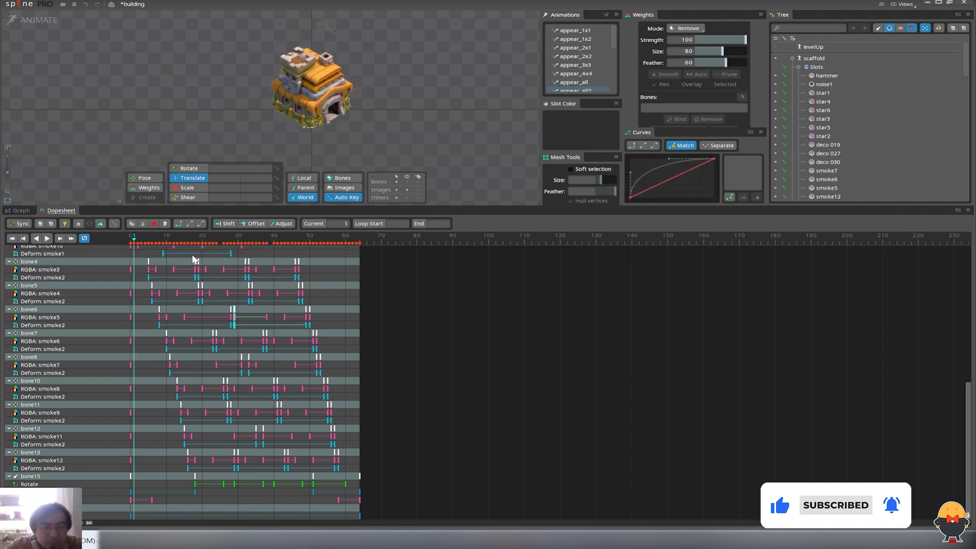
left_click(201, 254)
key("space")
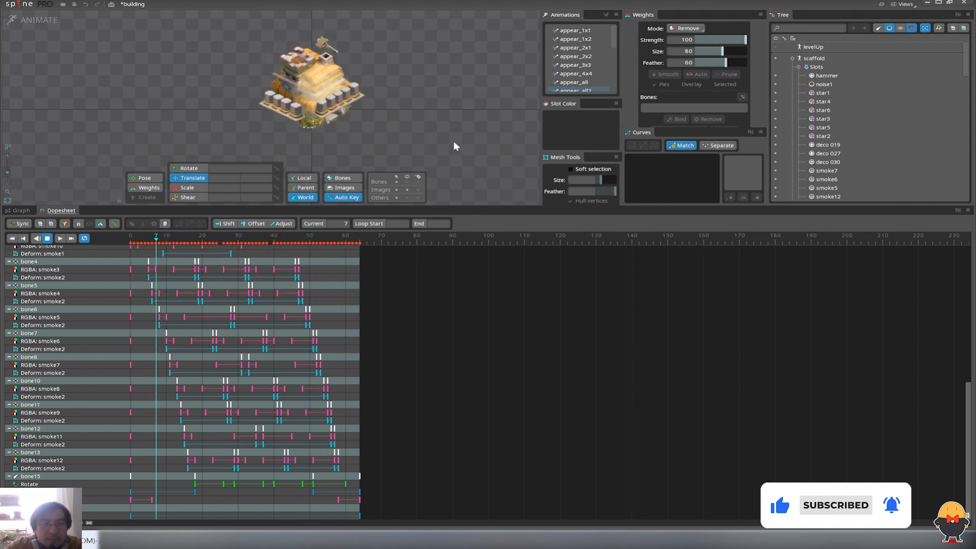
key("space")
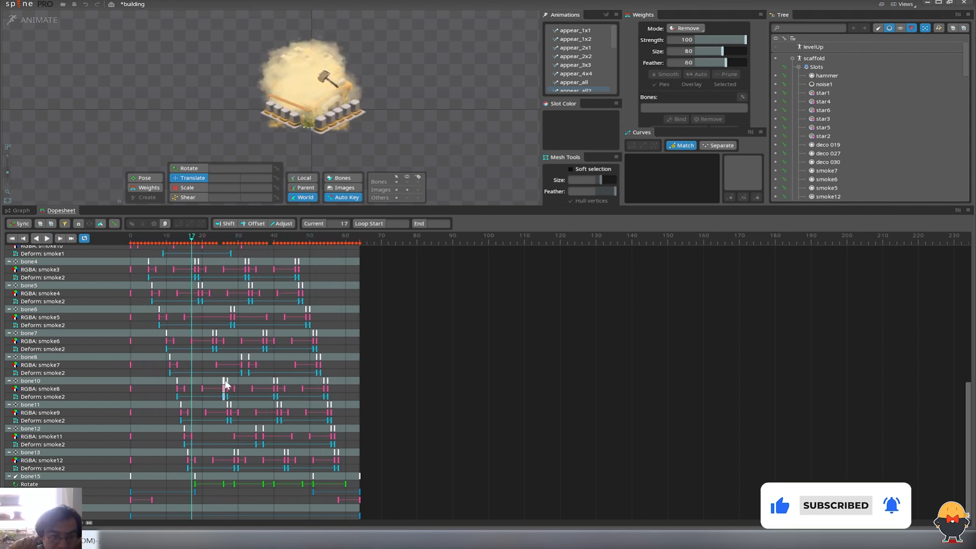
- Delete bone10's duplicate smoke8 keys in the middle of the timeline and move the remaining key groups to frames 36 and 37
left_click_drag(227, 382, 264, 393)
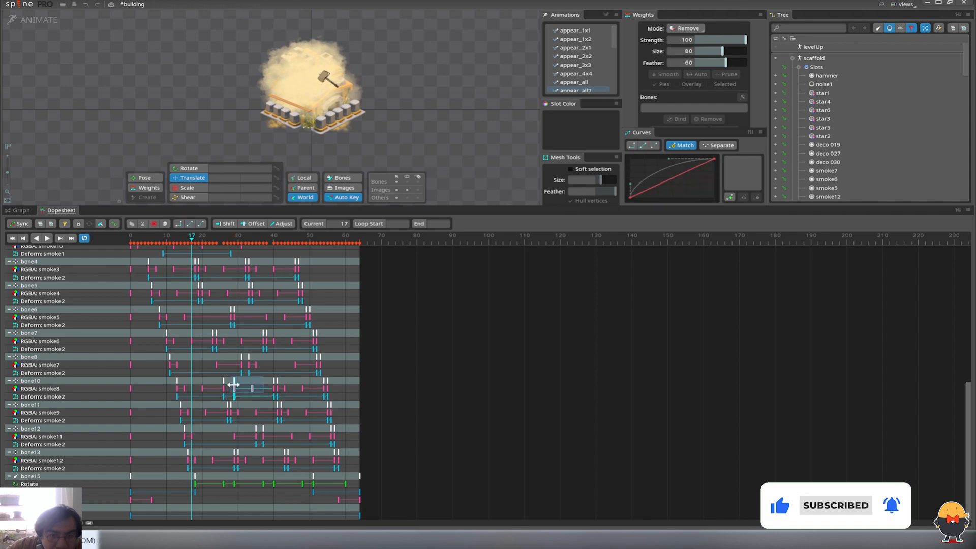
key("Delete")
double_click(272, 386)
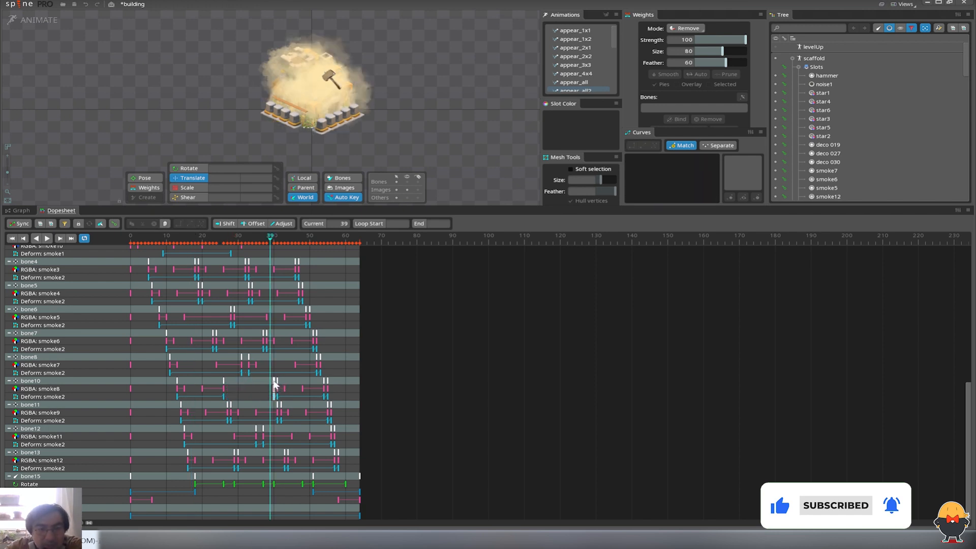
double_click(273, 382)
key("Delete")
left_click_drag(278, 382, 256, 383)
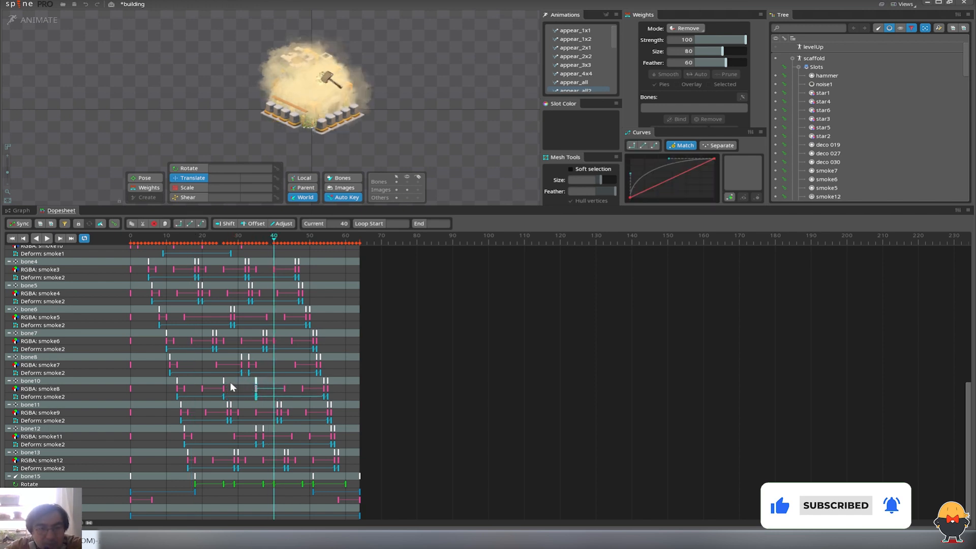
left_click(257, 386)
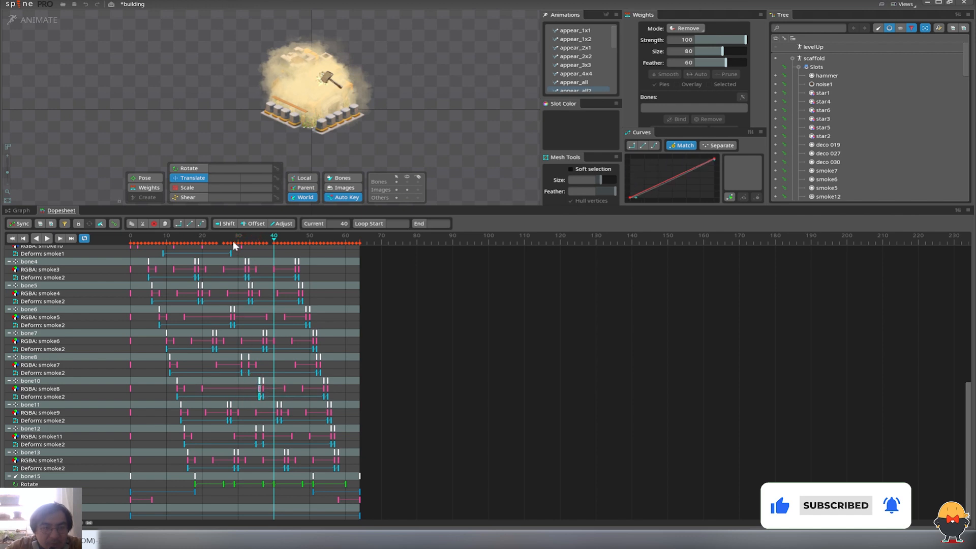
- Play appear_all2 from frame 0 and stop around the dense smoke to examine the puffs
left_click_drag(233, 241, 105, 259)
key("space")
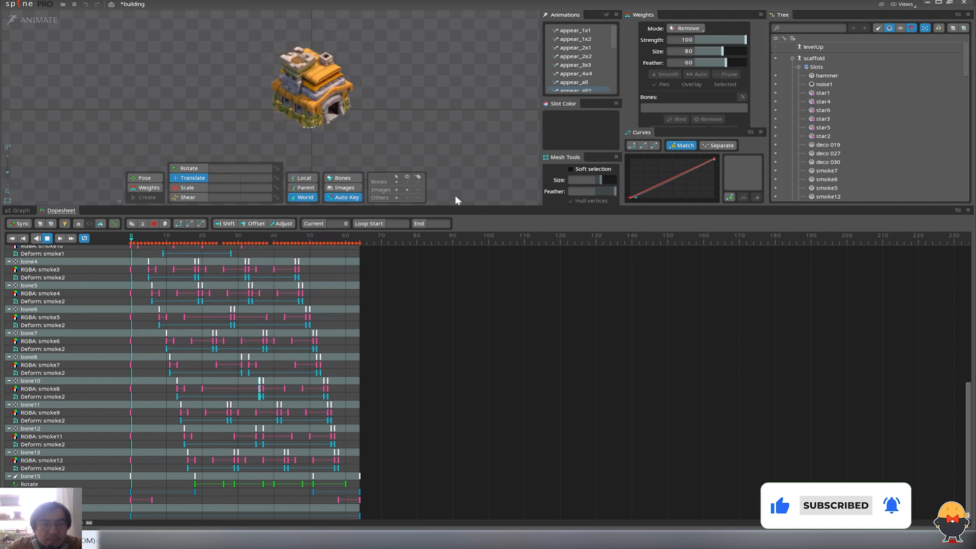
left_click(279, 72)
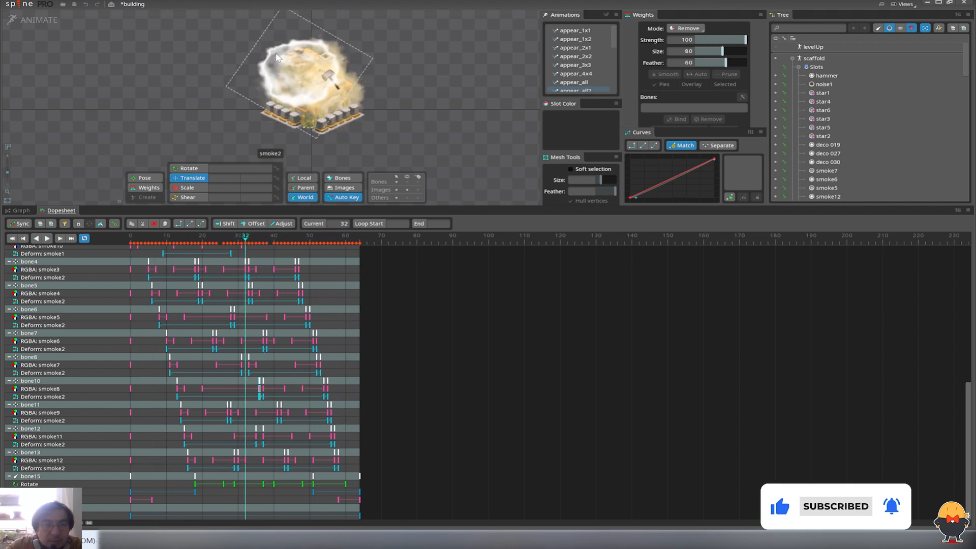
key("space")
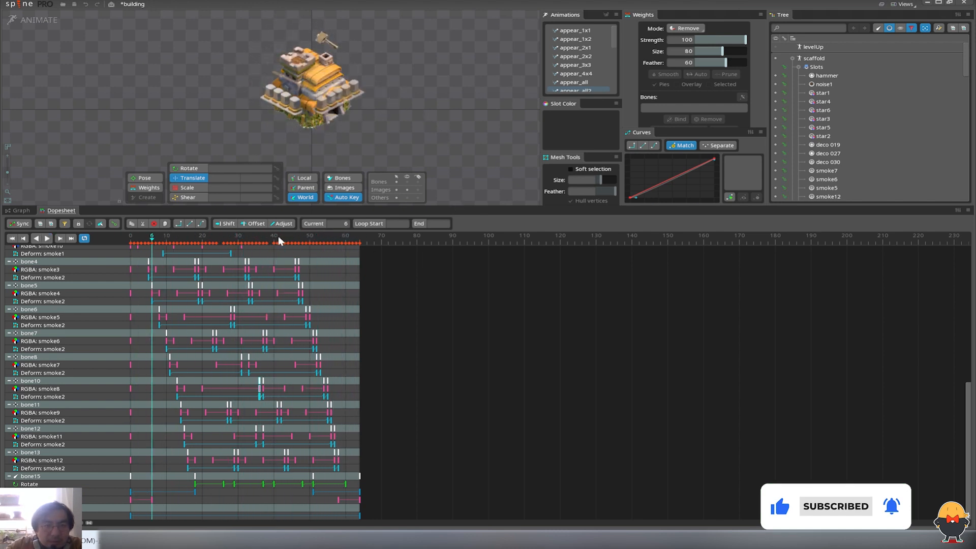
- Move the late smoke5 color key to frame 40 and bone7's last key groups to frames 56 and 57
left_click_drag(279, 236, 288, 237)
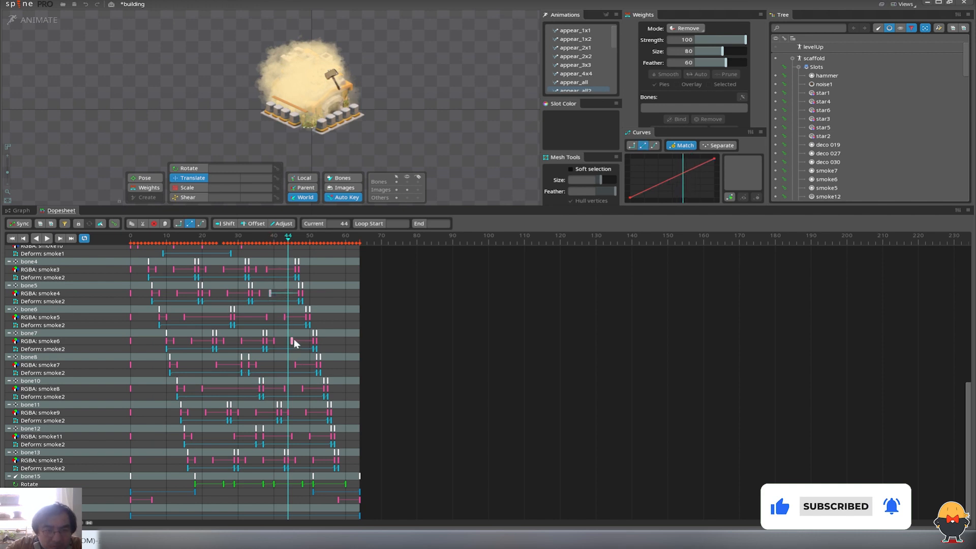
left_click_drag(322, 326, 305, 310)
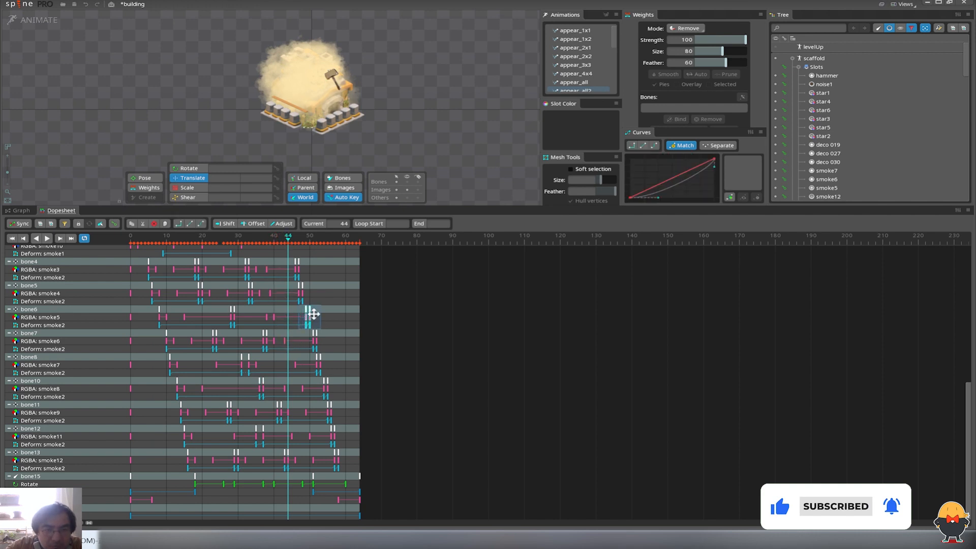
left_click(340, 328)
left_click(328, 381)
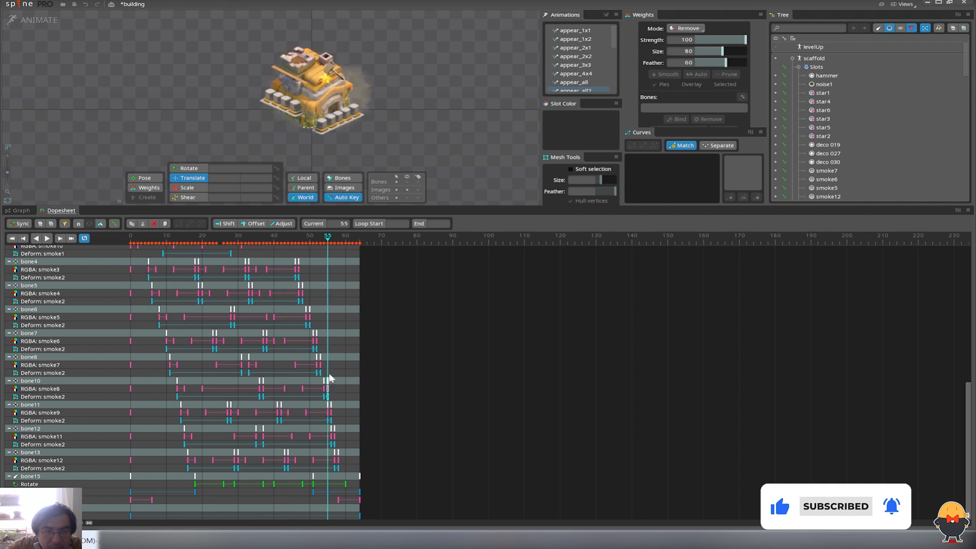
left_click_drag(332, 349, 314, 330)
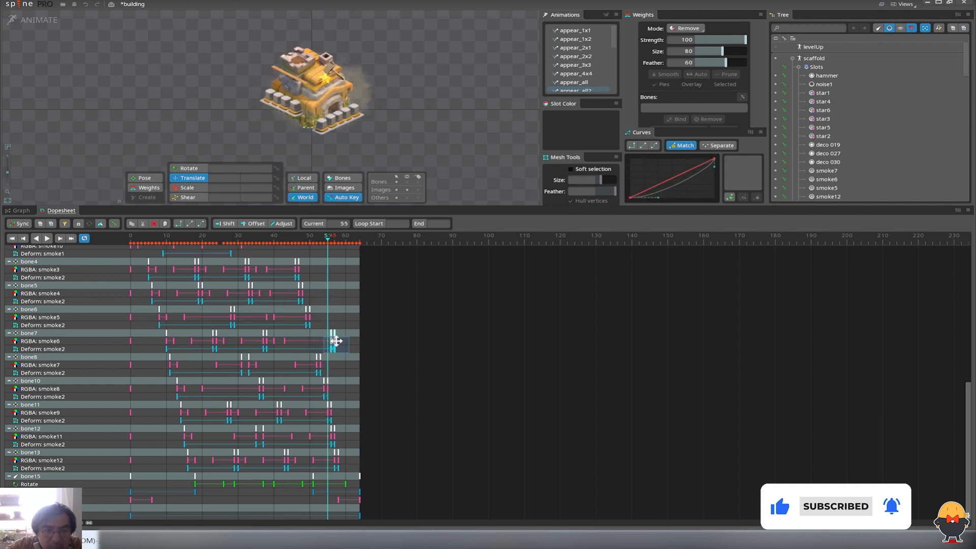
- Play the animation again to check the ending of the smoke6 puff
left_click(293, 237)
key("d")
left_click(315, 249)
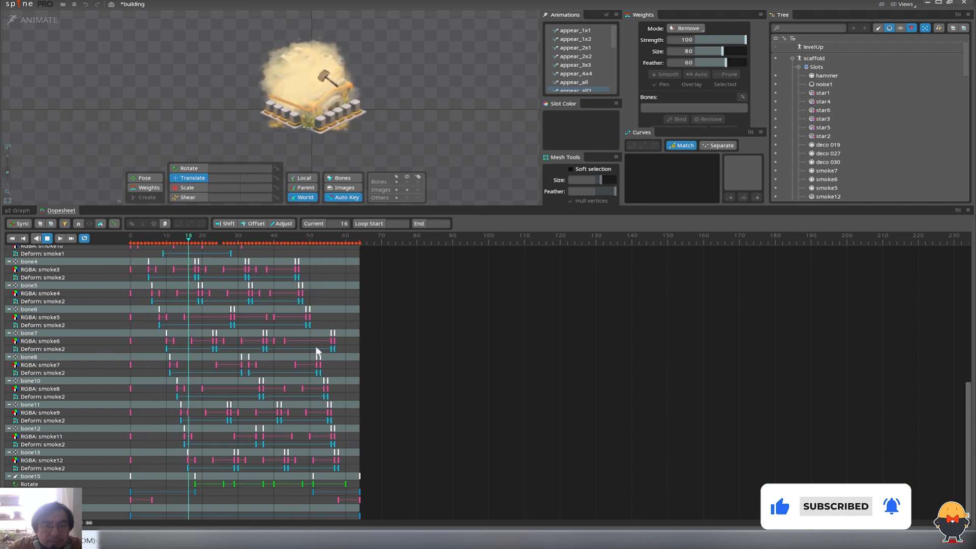
- Move the color keys preceding the final smoke puffs earlier, including smoke6's to frame 42 and smoke7's to frame 37
left_click(280, 341)
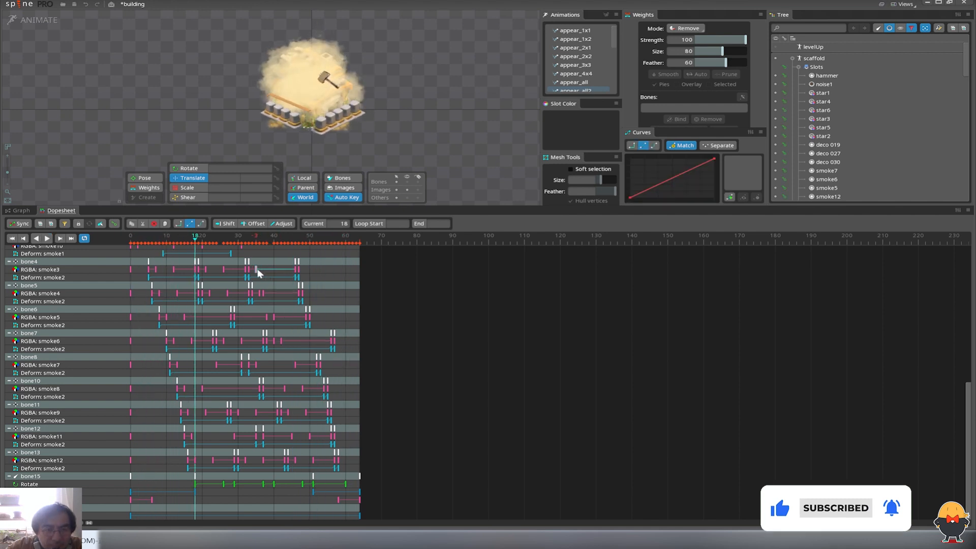
left_click(274, 341)
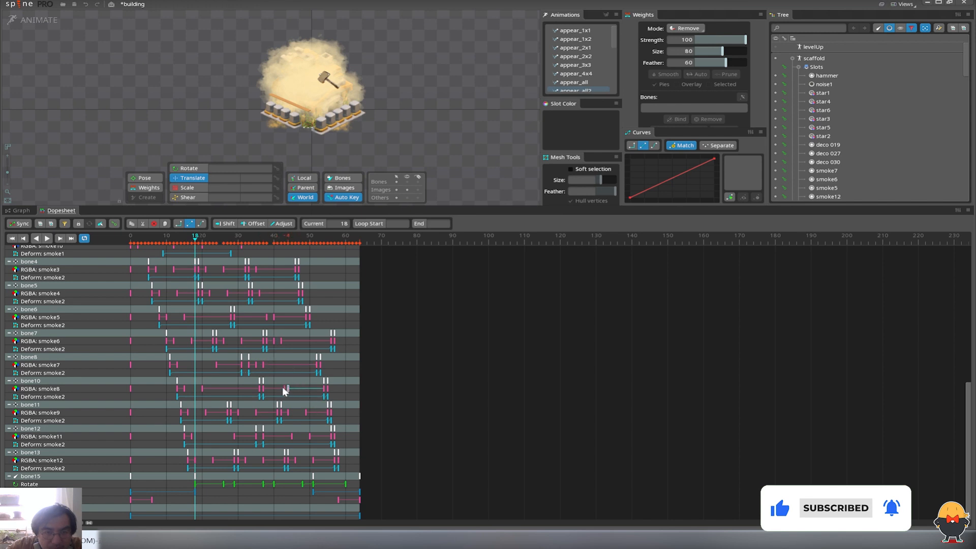
left_click(310, 436)
- Play appear_all2 to review the retimed smoke, and save the project
key("space")
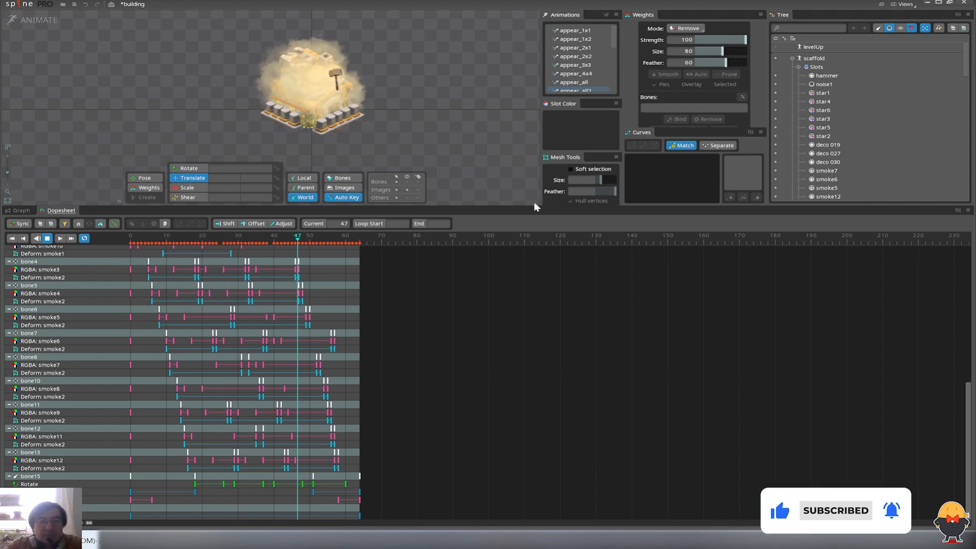
key("space")
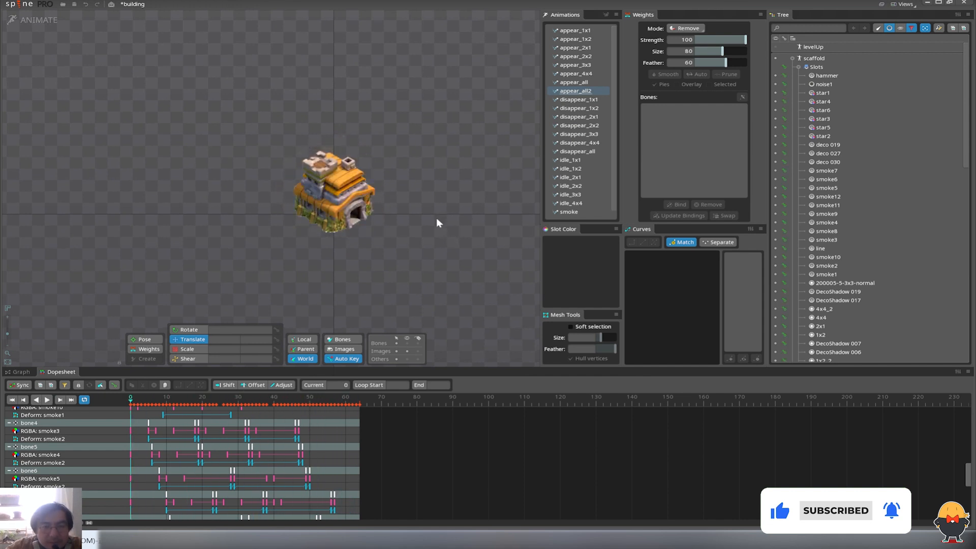
key("ctrl+s")
scroll(387, 219, "up", 3)
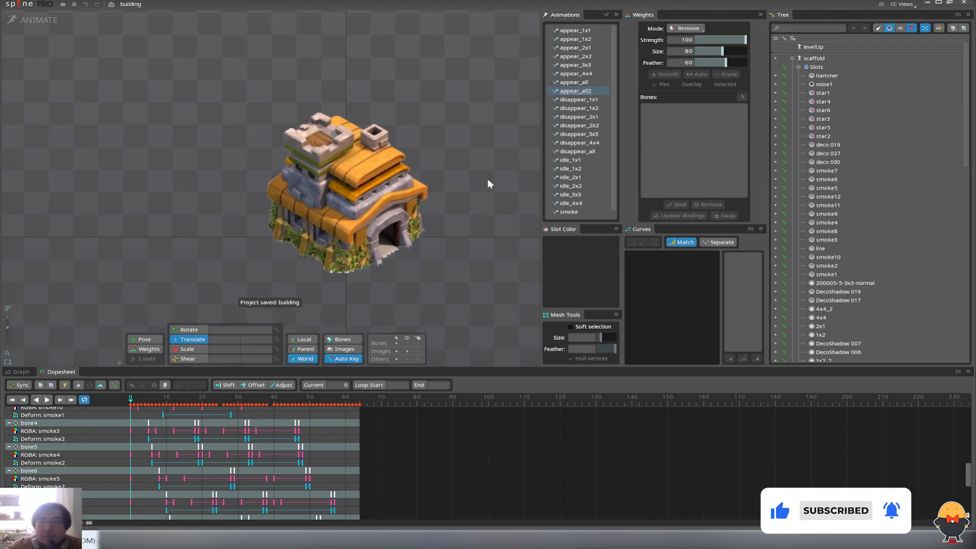
left_click(884, 5)
scroll(502, 84, "up", 1)
left_click_drag(502, 85, 660, 138)
key("d")
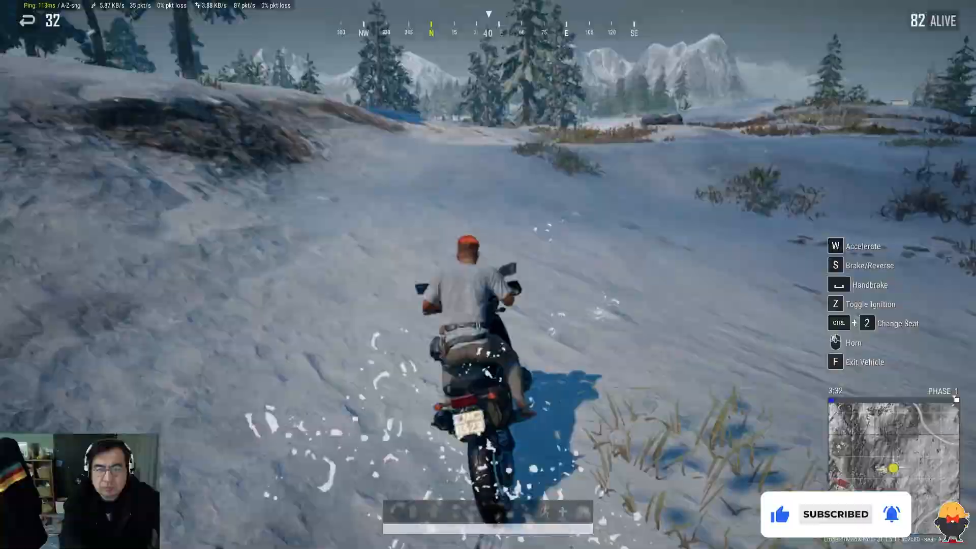
key("m")
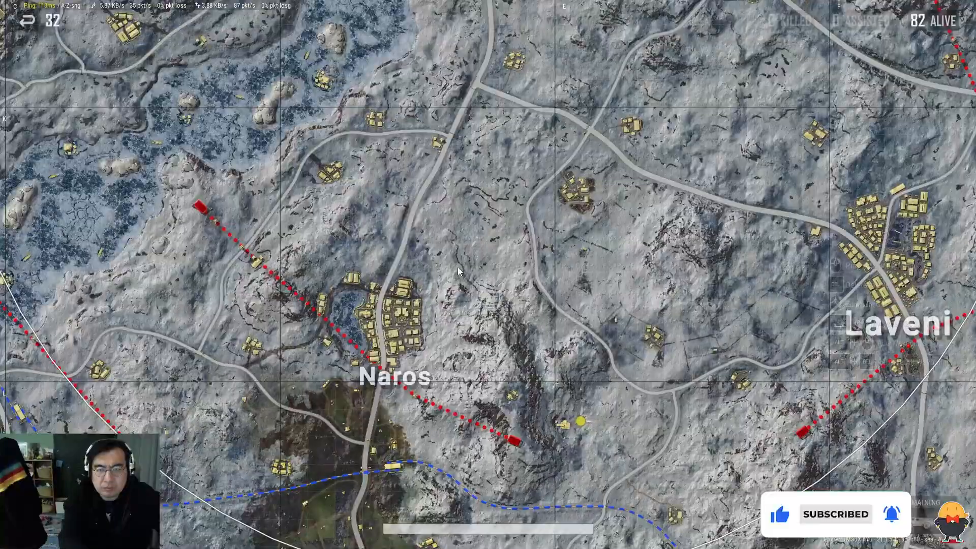
key("m")
key("w")
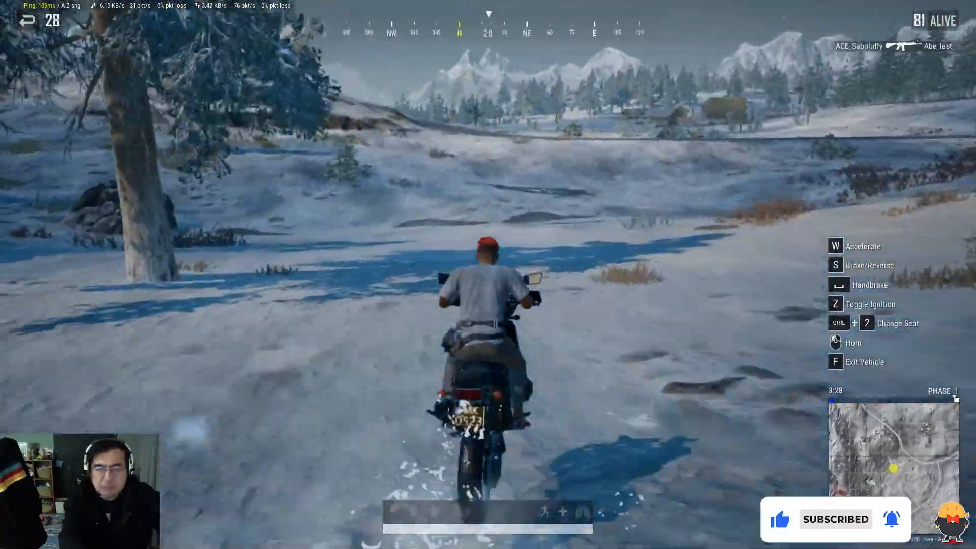
key("m")
key("m")
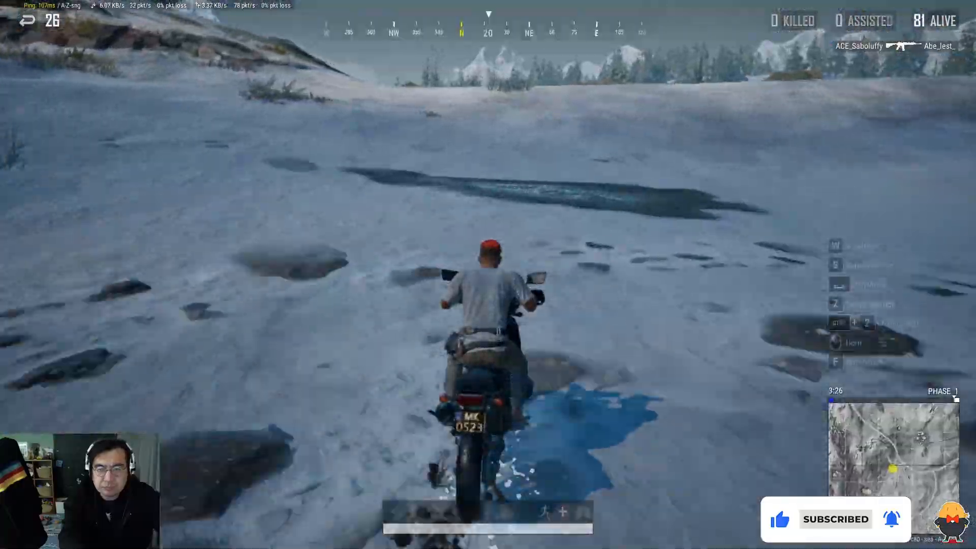
key("m")
key("m")
key("w")
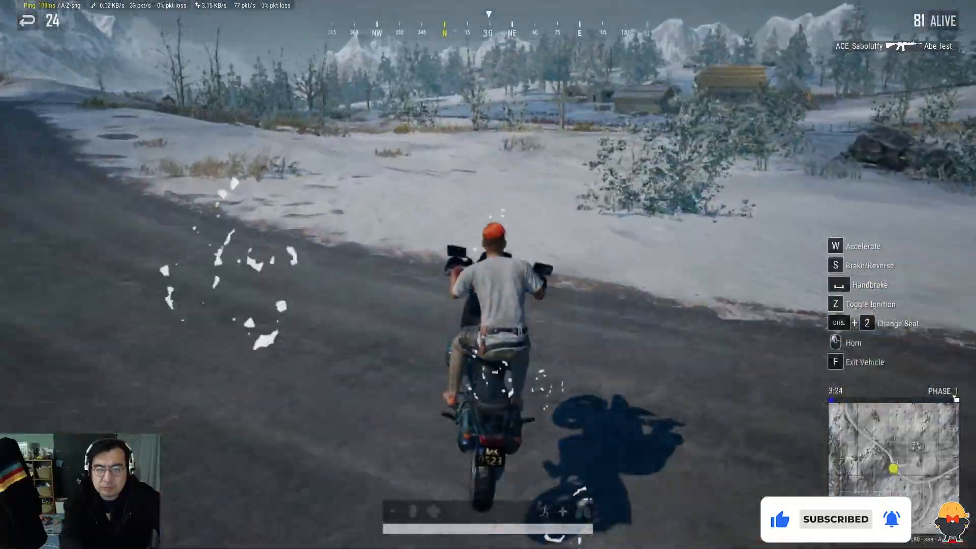
key("f")
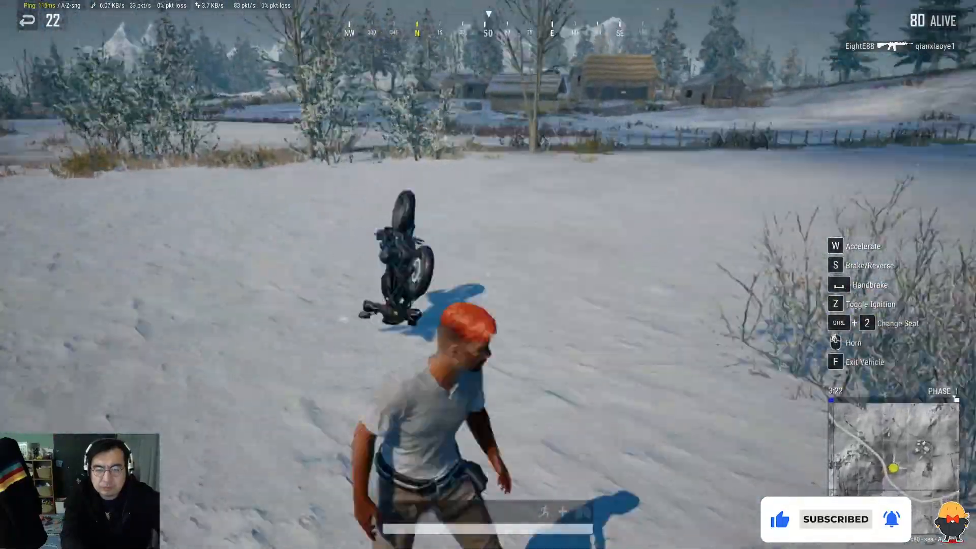